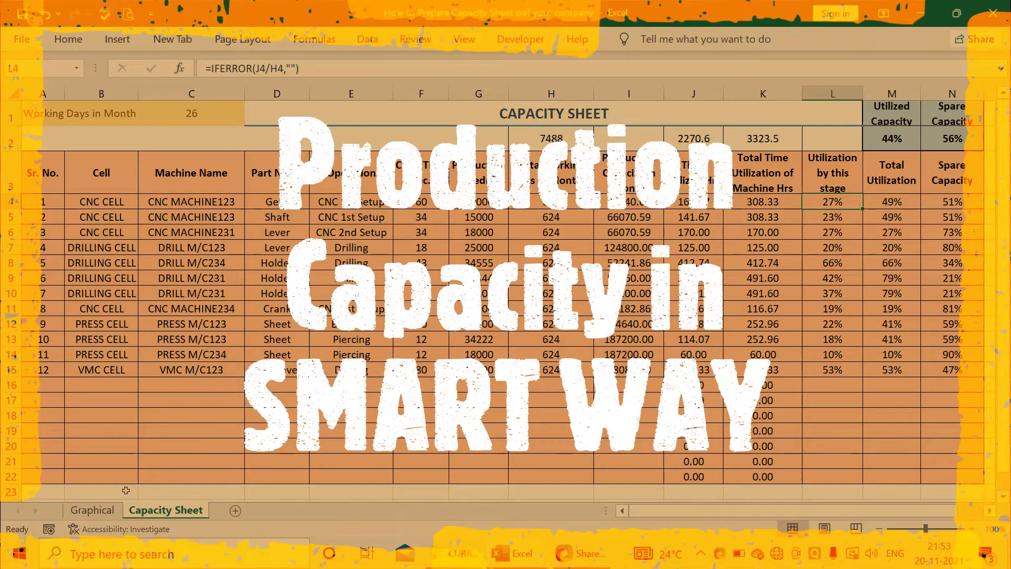
# Switch between the finished Graphical and Capacity Sheet worksheets to examine the completed example and its formulas
pyautogui.click(107, 511)
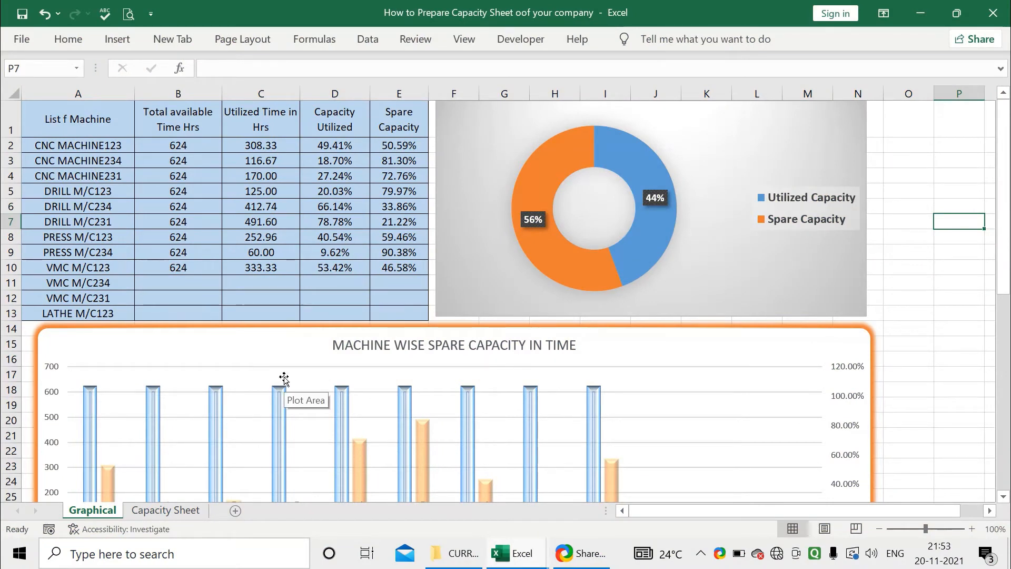
pyautogui.click(165, 509)
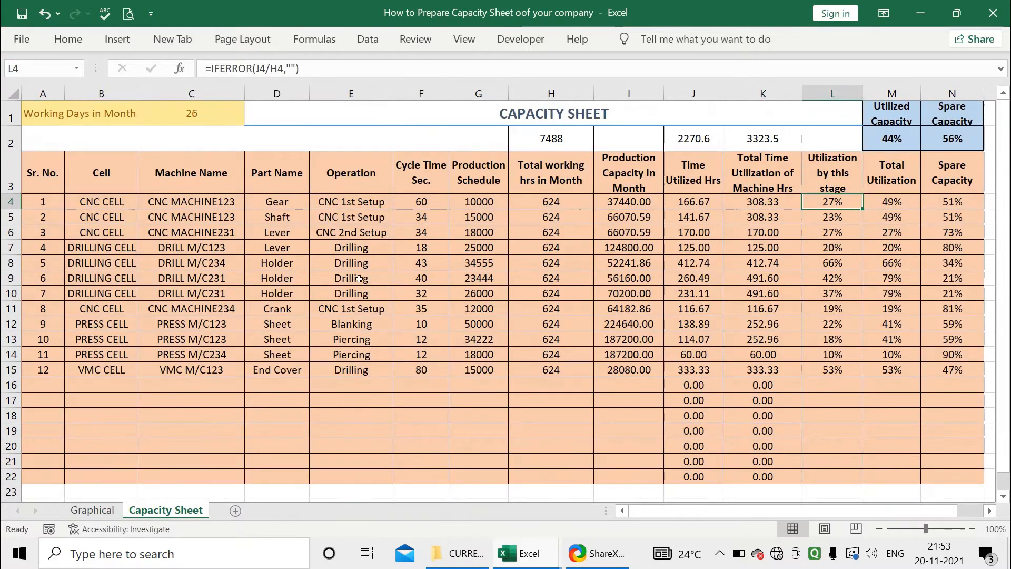
pyautogui.click(472, 204)
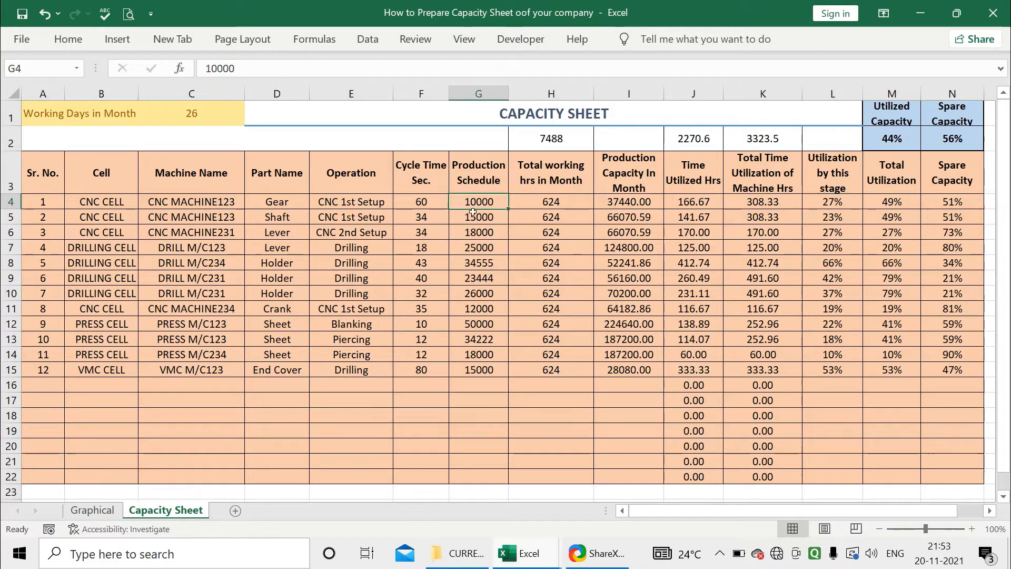
pyautogui.click(92, 509)
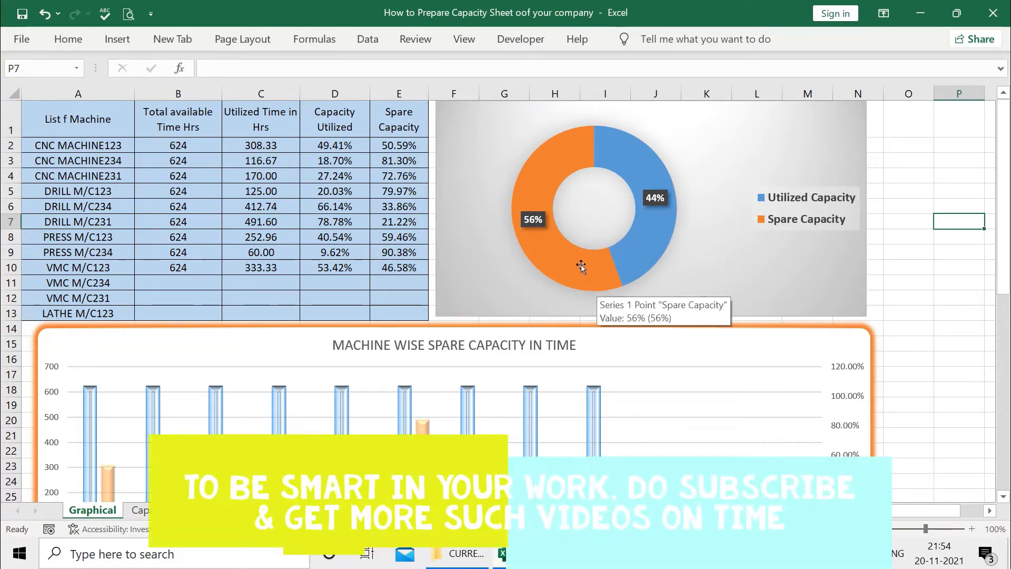
# Examine the utilization donut chart, the machine-wise spare capacity in time chart, and the percentage chart on the Graphical sheet
pyautogui.scroll(-3, 505, 300)
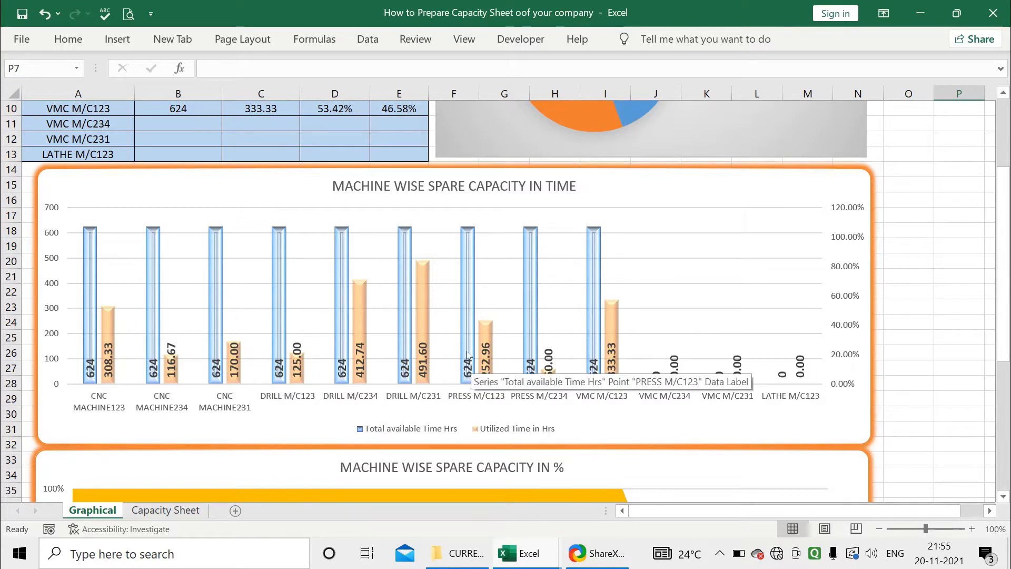
pyautogui.scroll(-7, 472, 350)
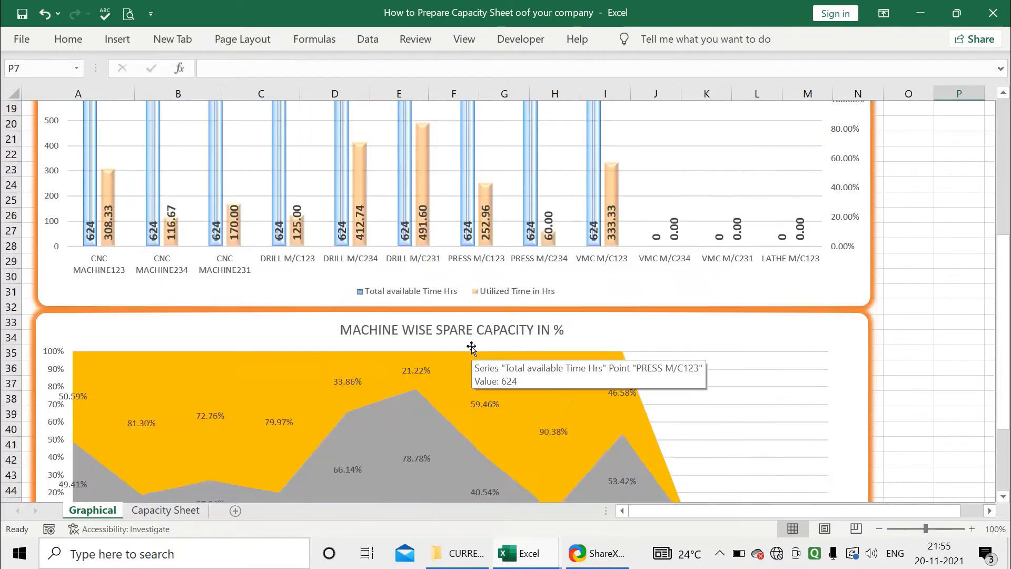
pyautogui.scroll(1, 453, 333)
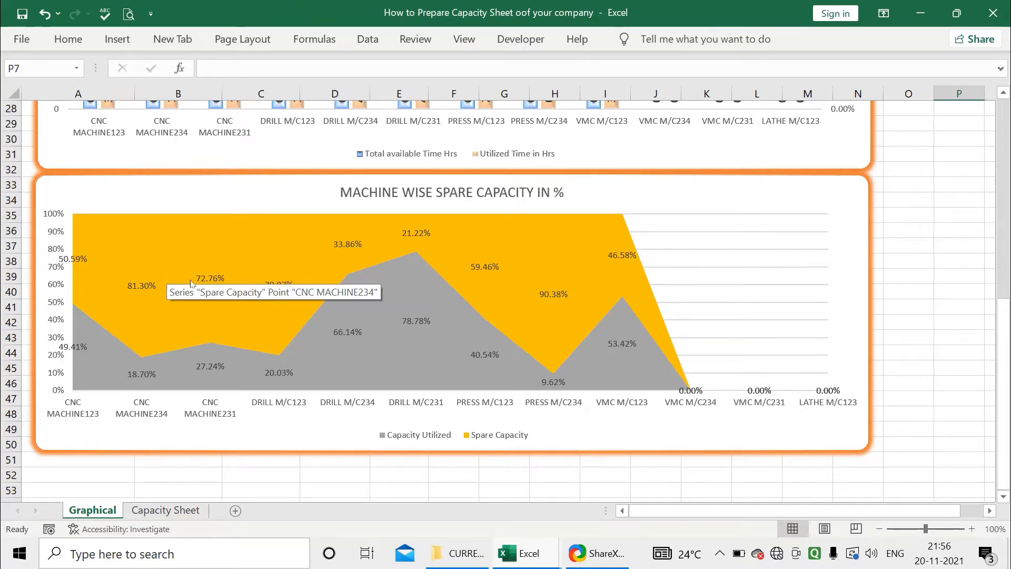
pyautogui.scroll(9, 176, 270)
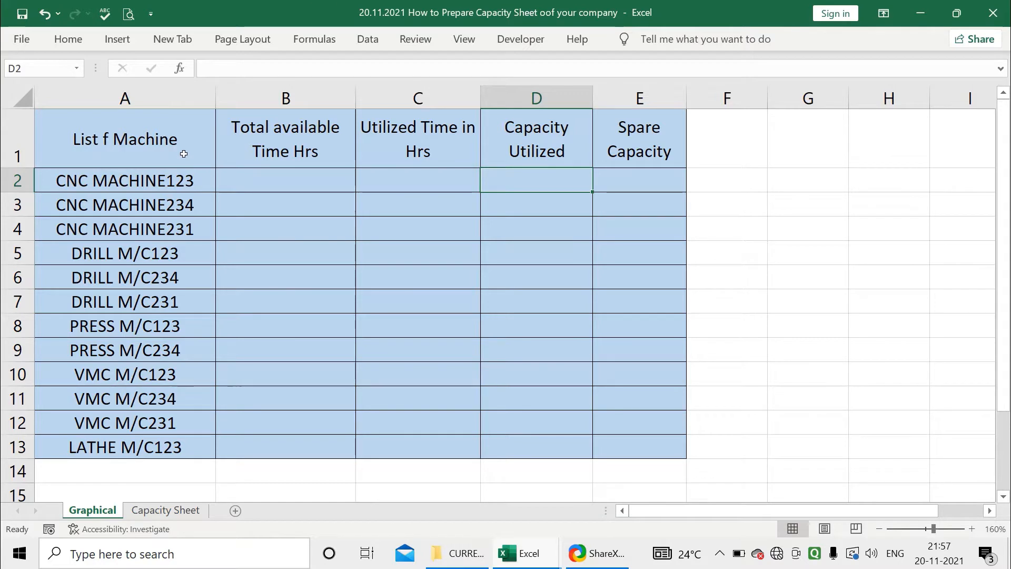
# Examine the blank machine list table and its column headers on the Graphical sheet
pyautogui.moveTo(180, 149); pyautogui.dragTo(612, 439)
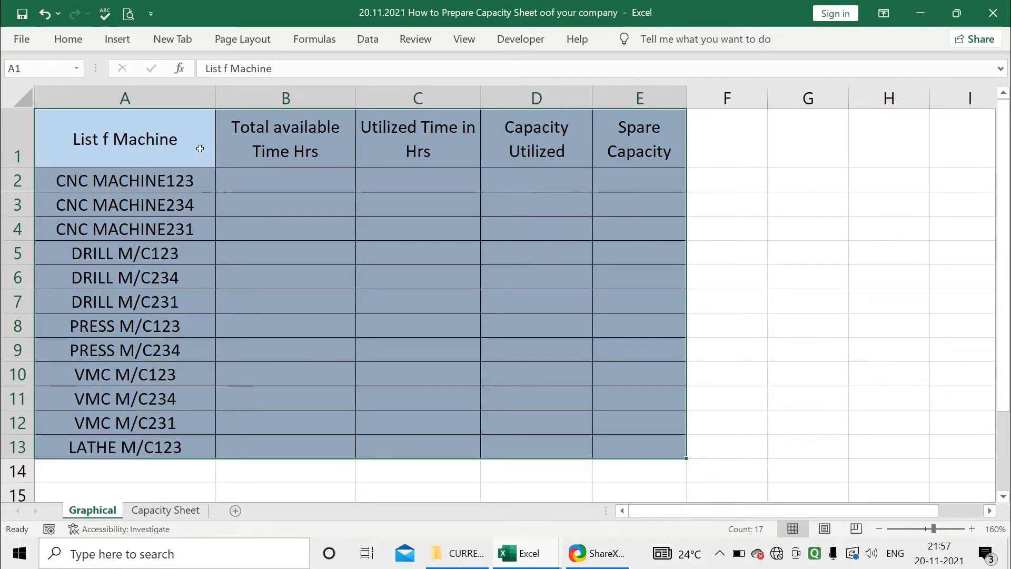
pyautogui.moveTo(200, 149); pyautogui.dragTo(211, 398)
pyautogui.click(251, 170)
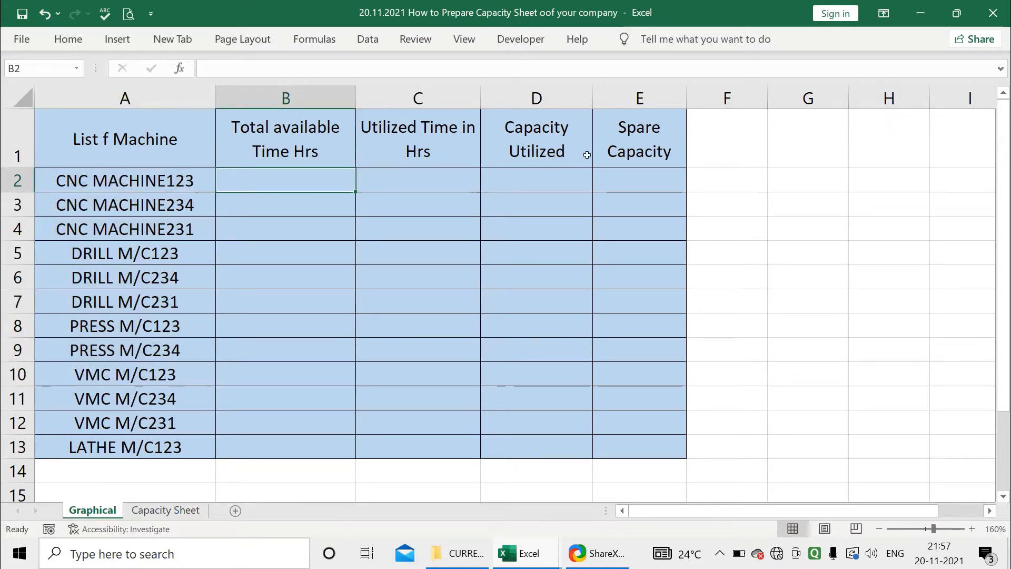
pyautogui.click(269, 153)
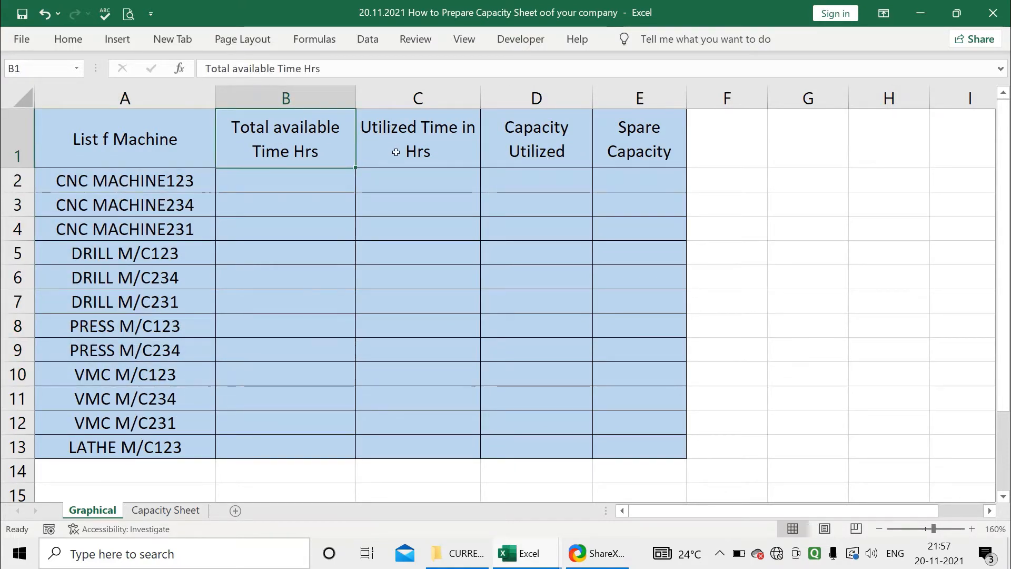
pyautogui.click(395, 151)
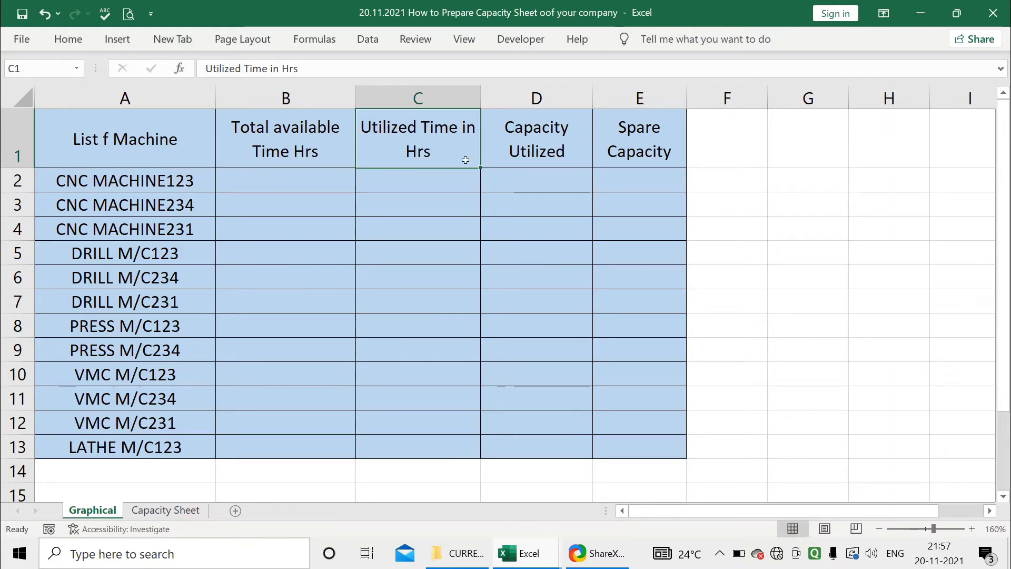
pyautogui.click(502, 149)
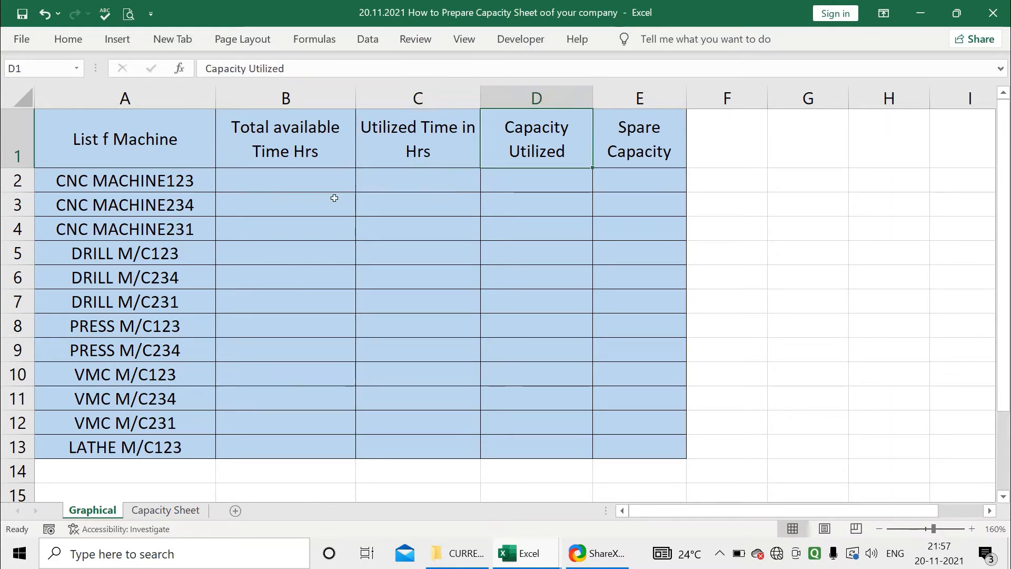
pyautogui.click(626, 140)
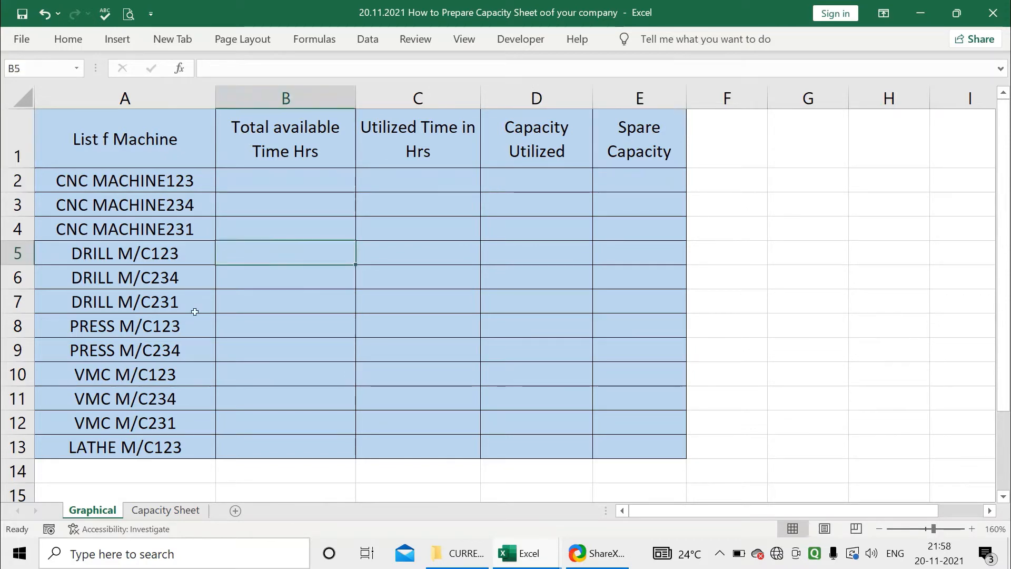
# Open the blank Capacity Sheet and examine its column headers from Sr. No. through Operation
pyautogui.click(166, 510)
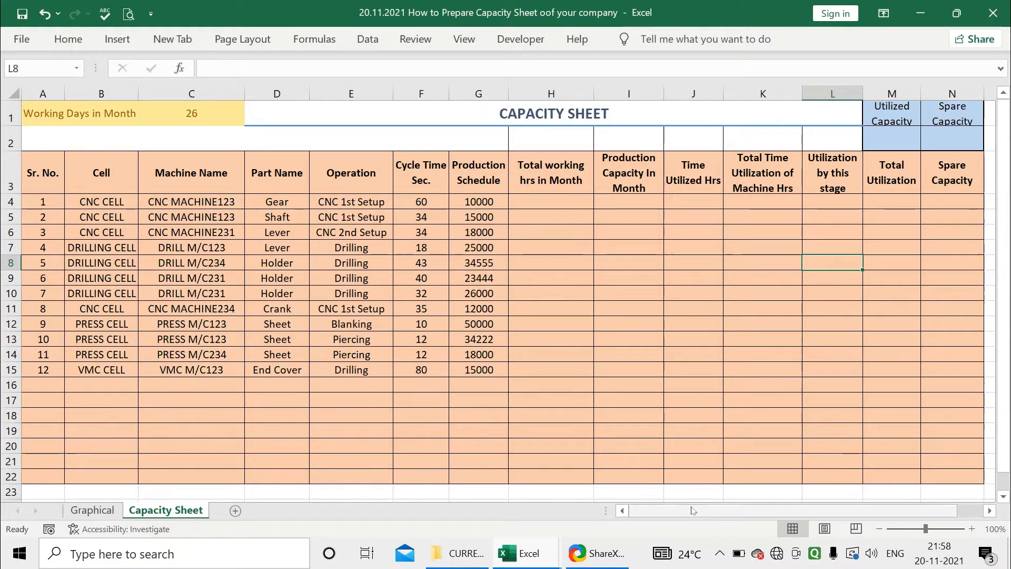
pyautogui.moveTo(694, 511)
pyautogui.mouseDown()
pyautogui.moveTo(713, 518)
pyautogui.moveTo(679, 515)
pyautogui.mouseUp()
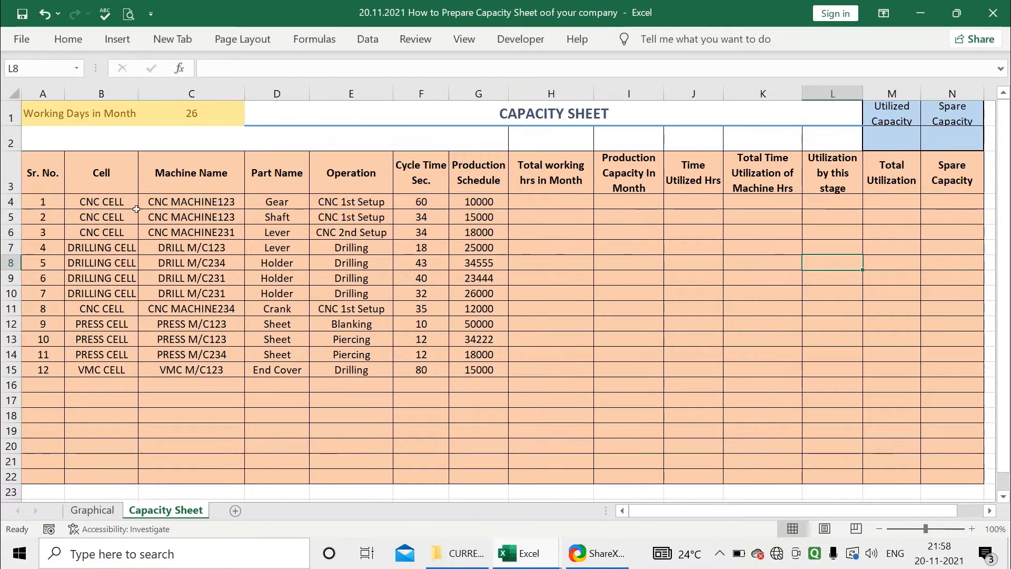
pyautogui.click(62, 171)
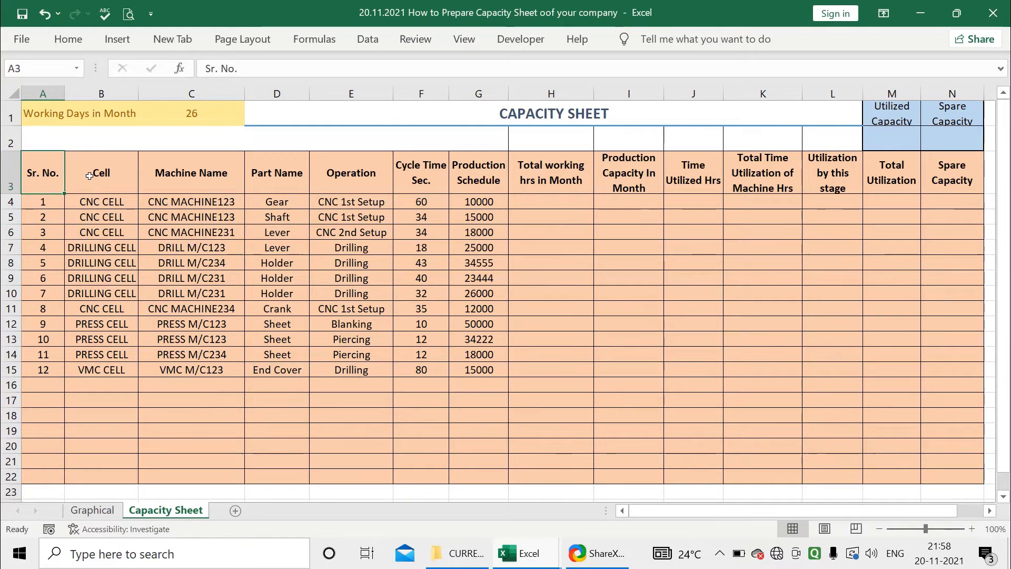
pyautogui.click(111, 176)
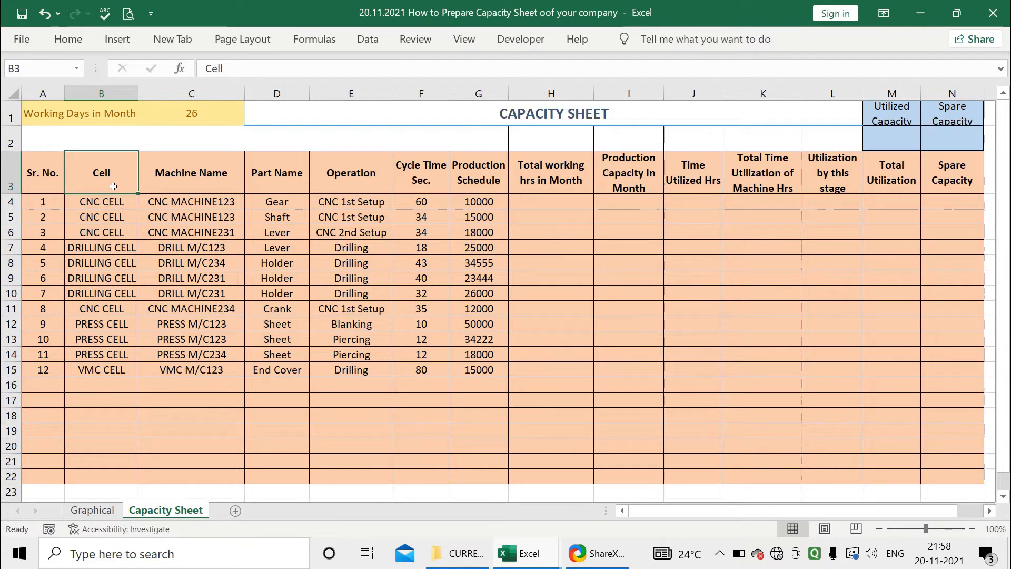
pyautogui.click(129, 209)
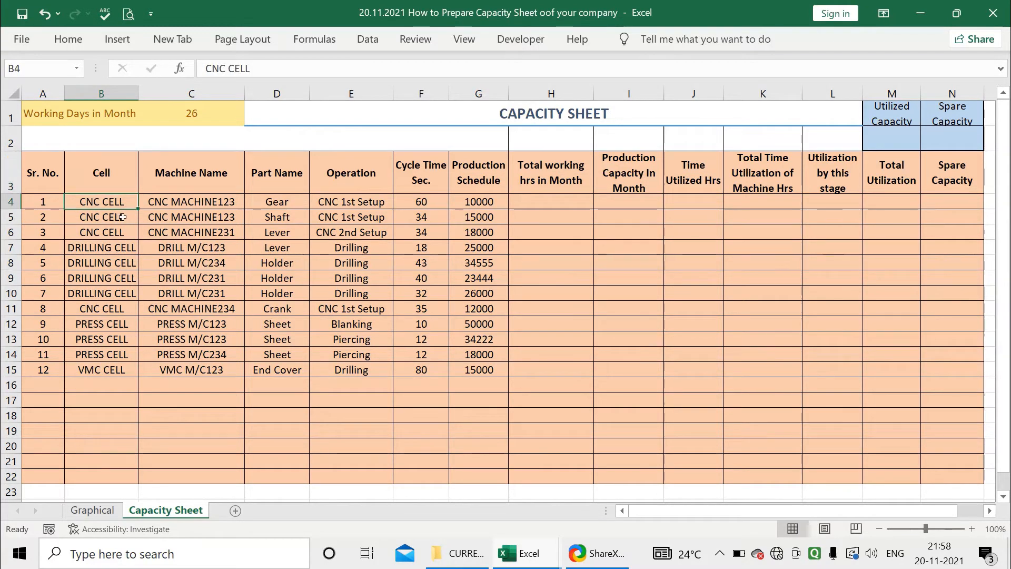
pyautogui.press('Down')
pyautogui.press('Down')
pyautogui.press('Down')
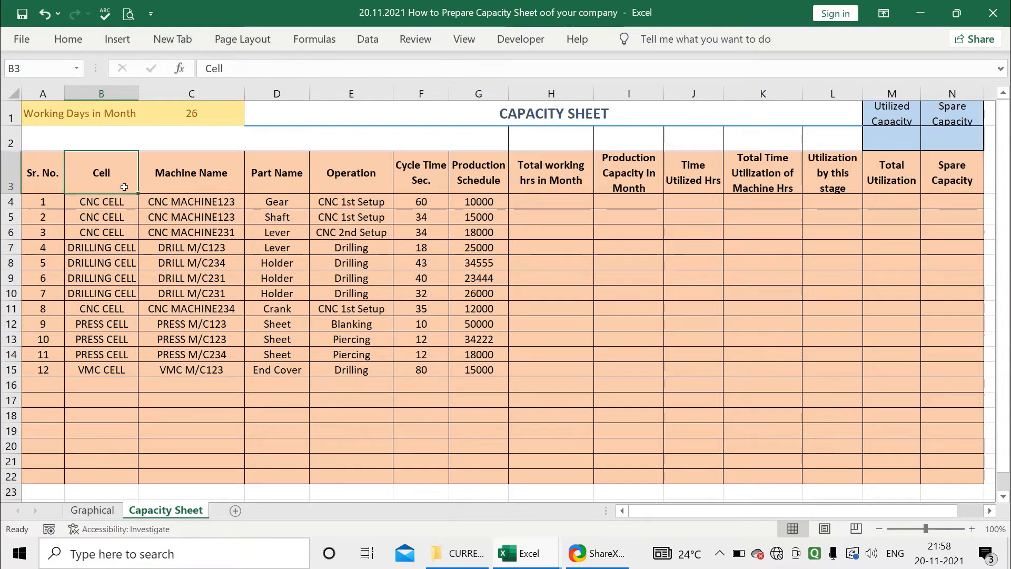
pyautogui.click(176, 173)
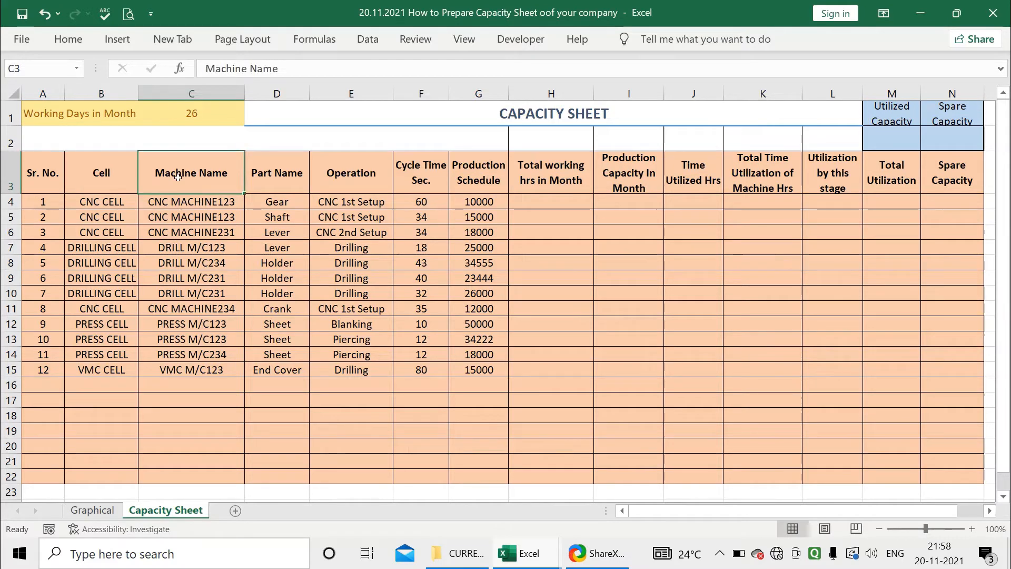
pyautogui.click(283, 173)
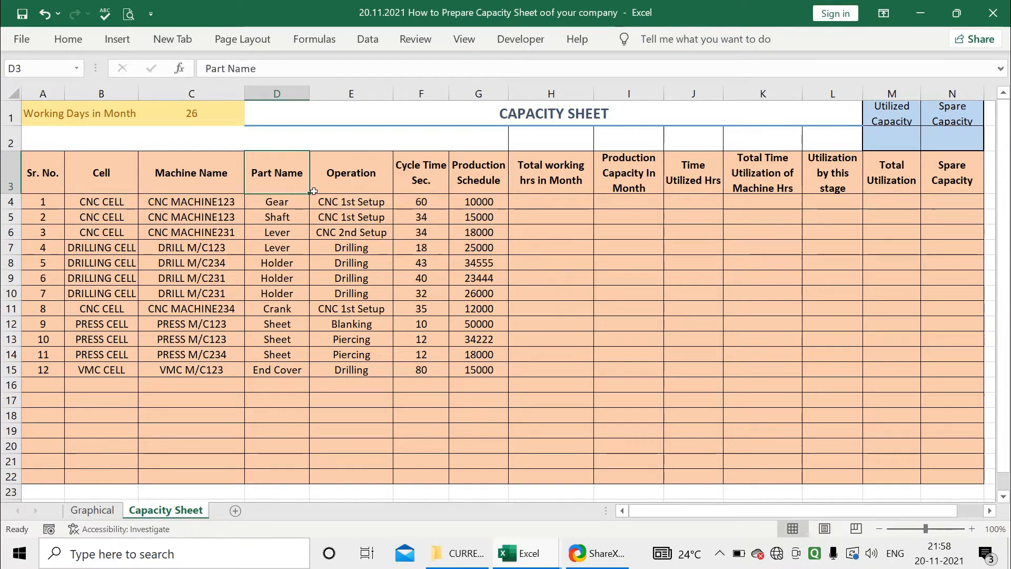
pyautogui.press('Right')
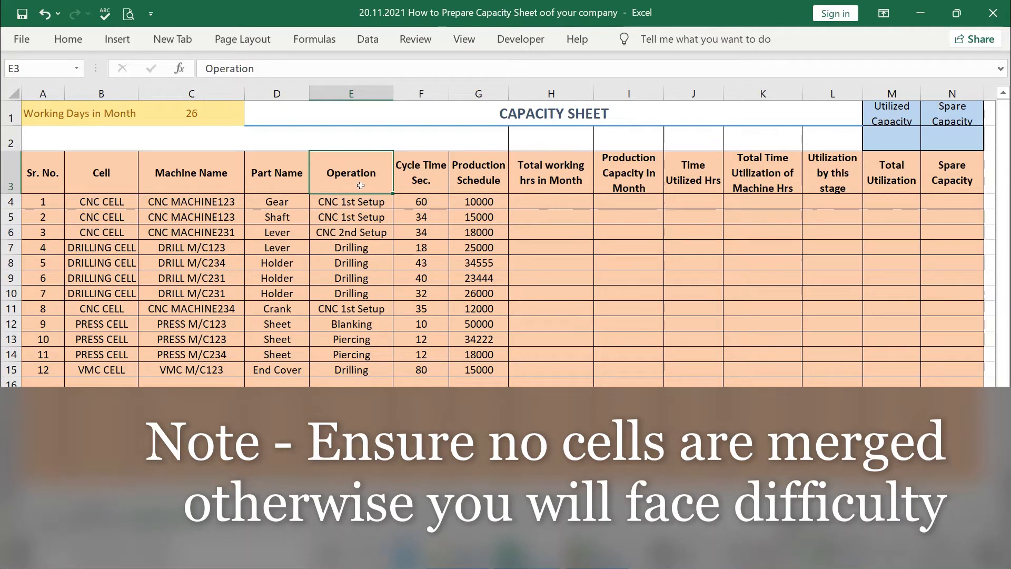
pyautogui.click(424, 174)
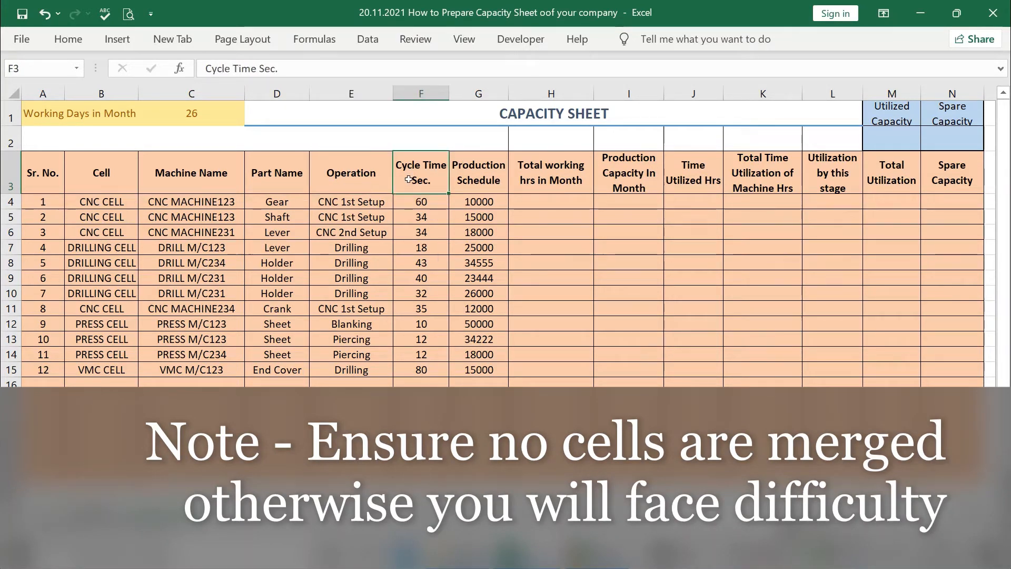
# Examine the remaining headers from Cycle Time Sec. through Spare Capacity, including the Utilized and Spare Capacity summary cells
pyautogui.click(377, 212)
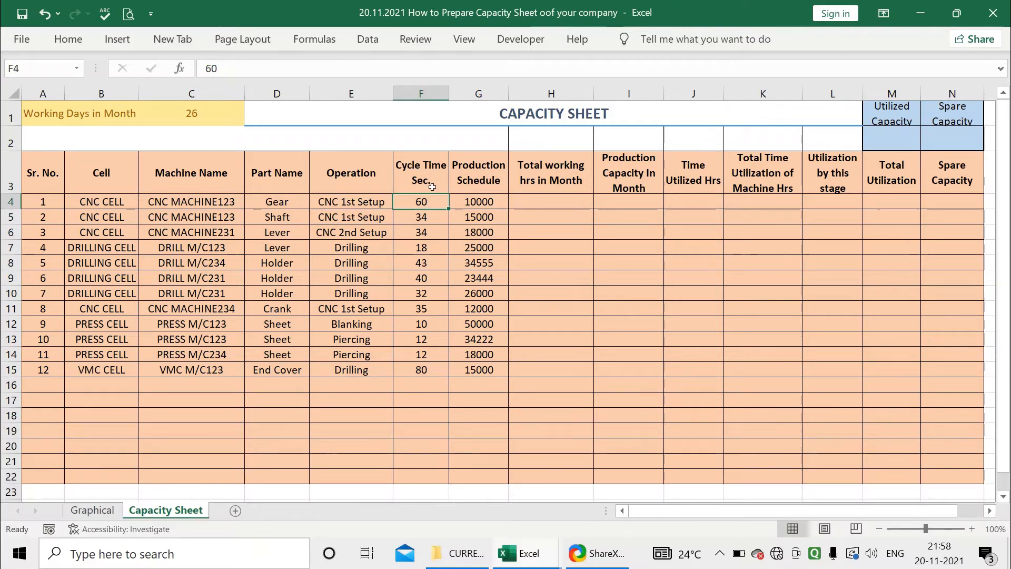
pyautogui.click(429, 185)
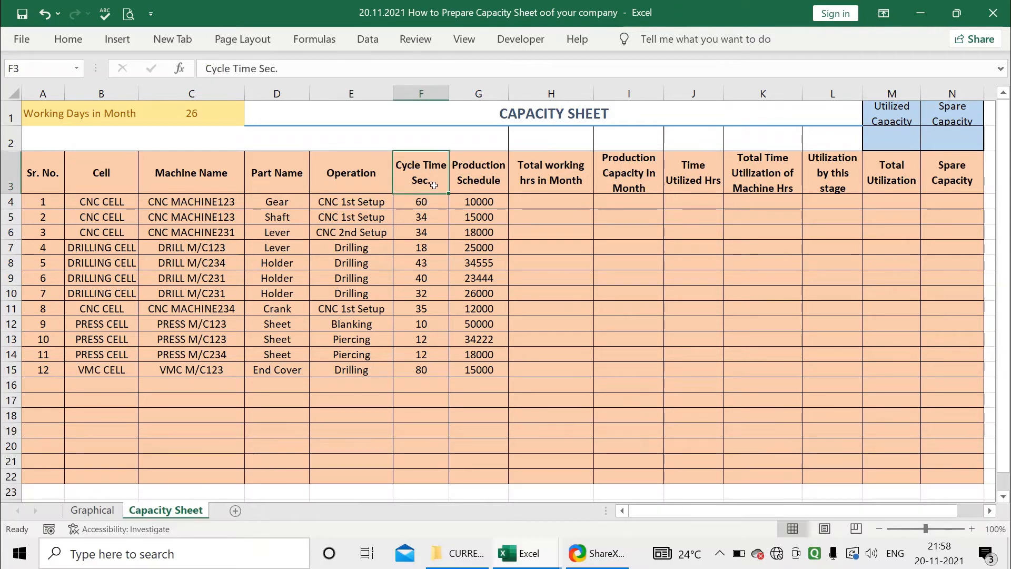
pyautogui.click(470, 188)
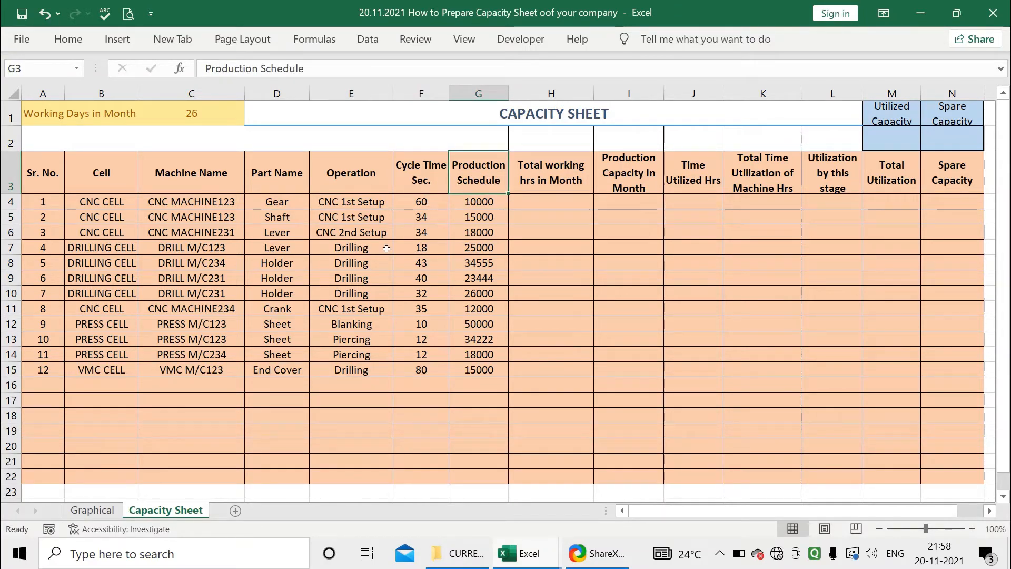
pyautogui.click(544, 174)
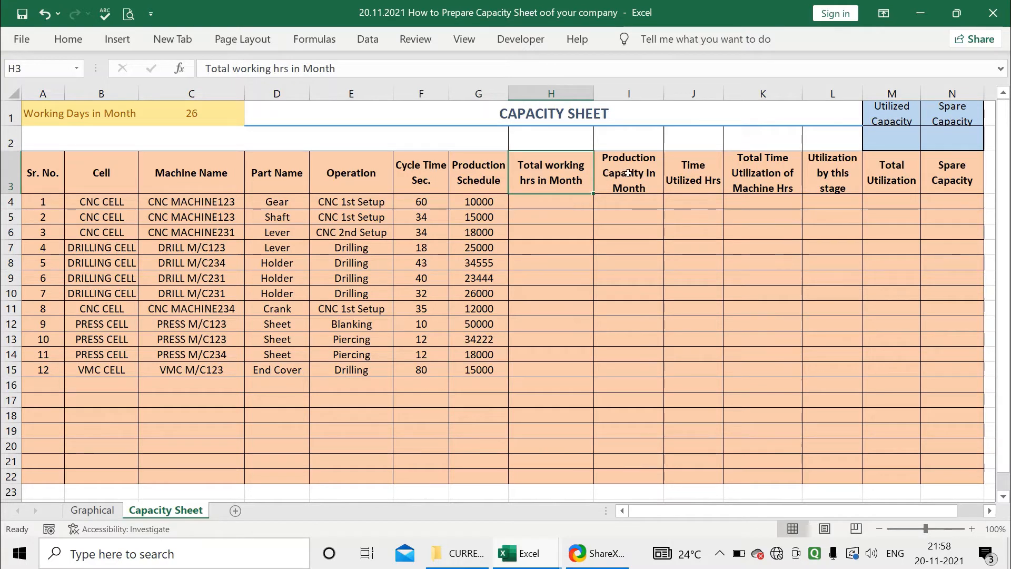
pyautogui.click(645, 185)
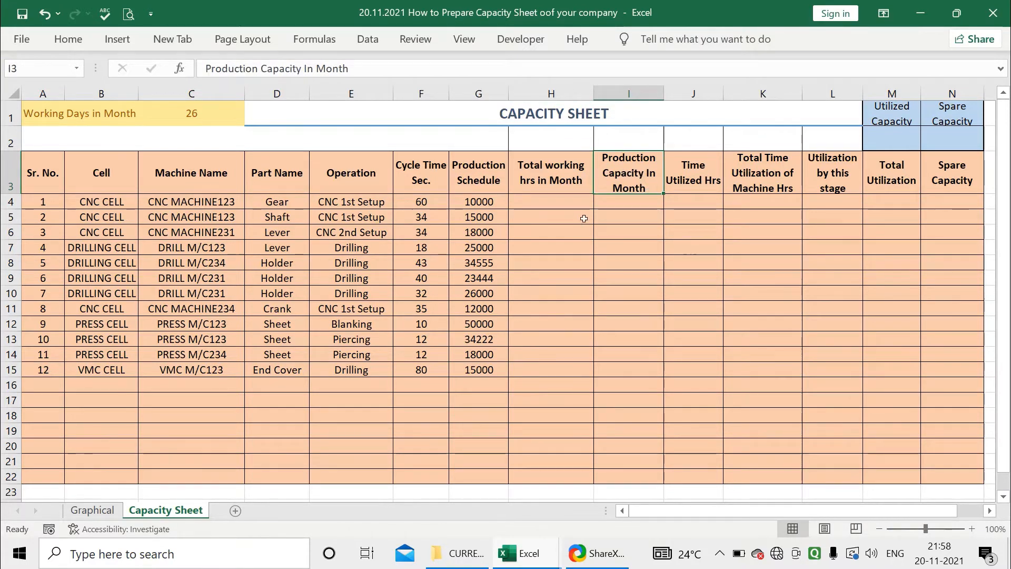
pyautogui.click(713, 179)
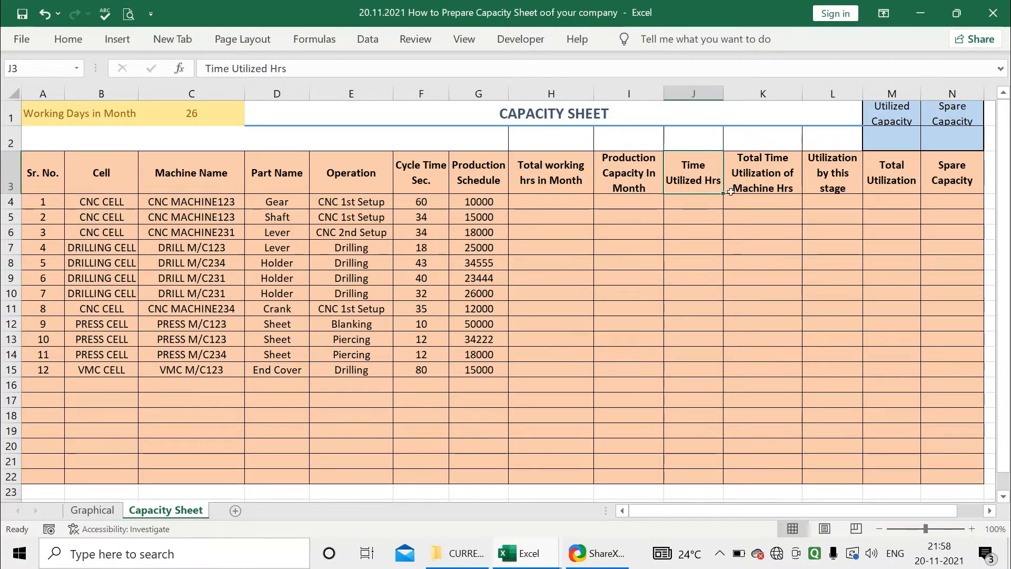
pyautogui.click(759, 177)
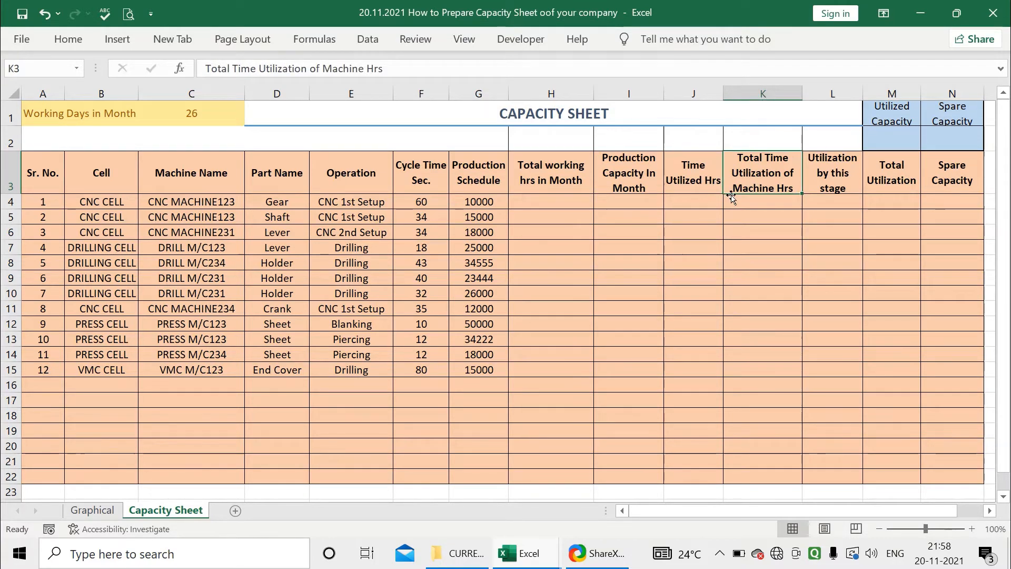
pyautogui.click(836, 174)
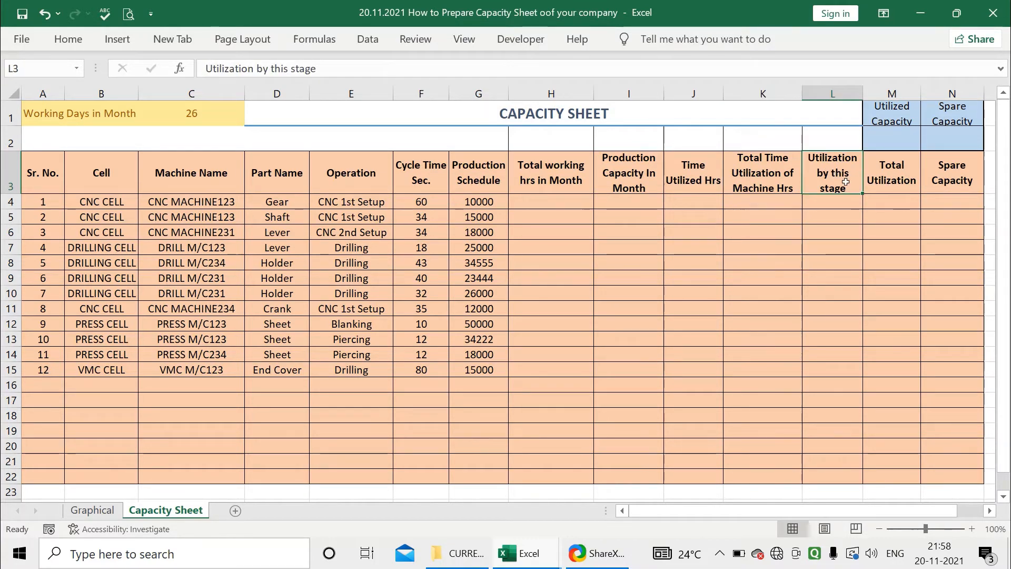
pyautogui.click(897, 185)
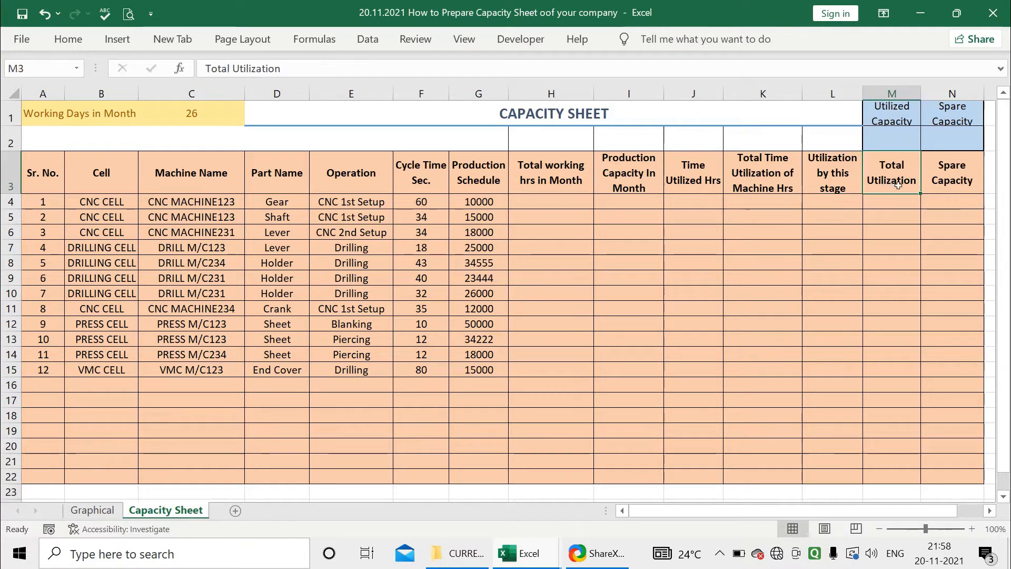
pyautogui.click(948, 183)
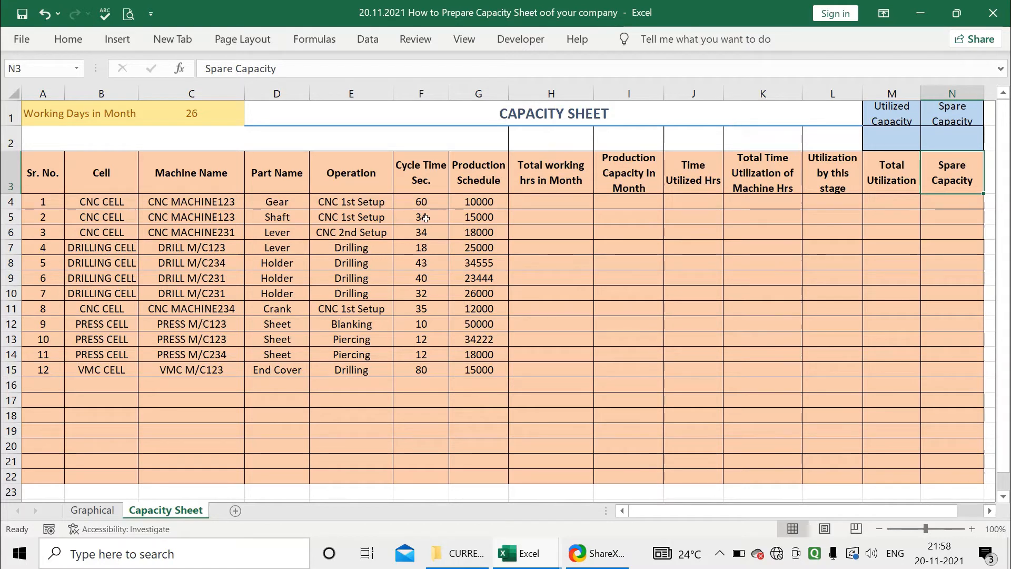
pyautogui.click(907, 136)
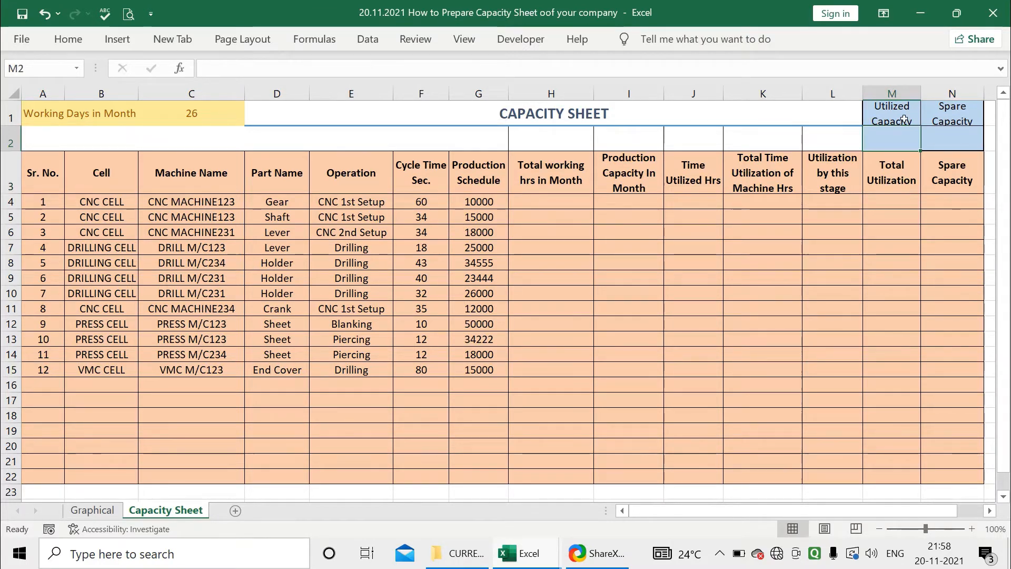
# Inspect the Utilized Capacity and Spare Capacity heading cells and the value cells beneath them
pyautogui.click(906, 120)
pyautogui.click(937, 120)
pyautogui.click(905, 121)
pyautogui.click(933, 120)
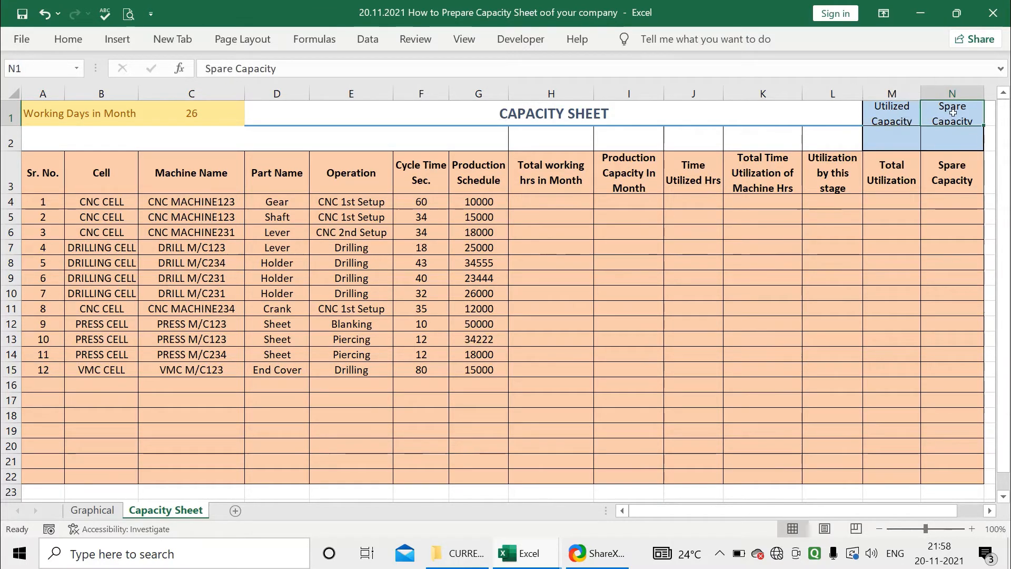
pyautogui.click(904, 140)
pyautogui.click(906, 121)
pyautogui.click(928, 122)
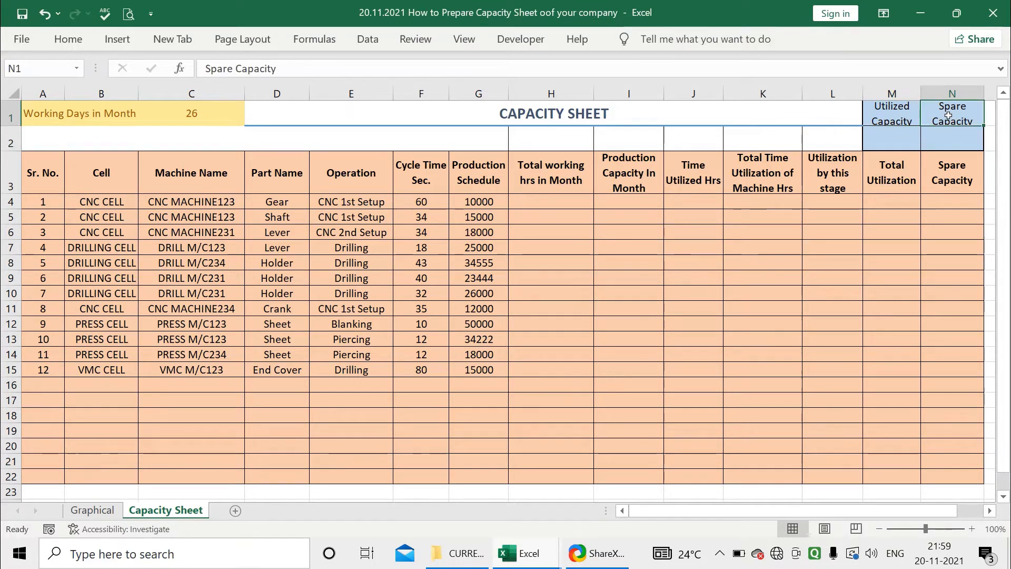
pyautogui.click(935, 138)
pyautogui.click(908, 128)
pyautogui.click(911, 120)
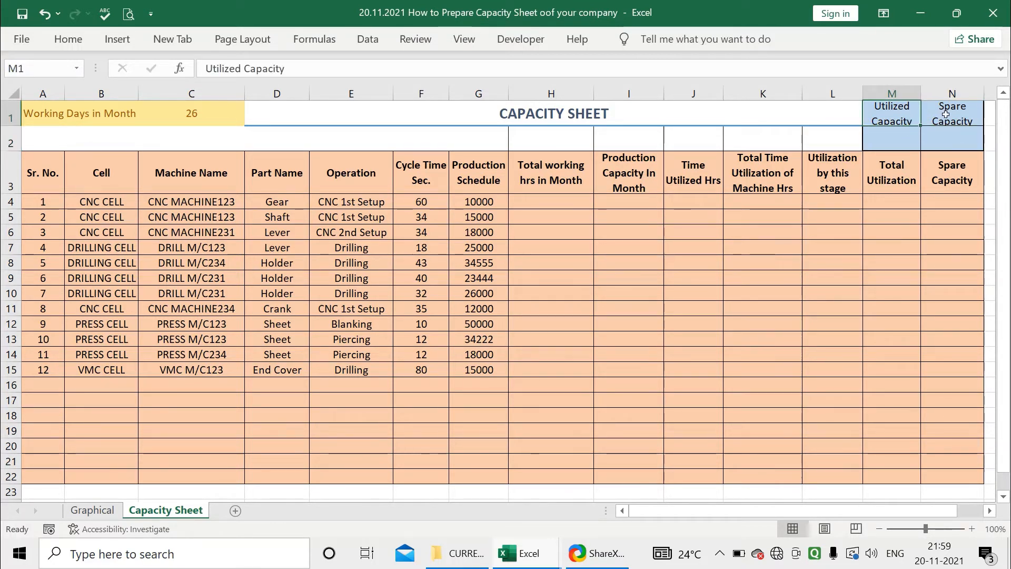
pyautogui.click(907, 139)
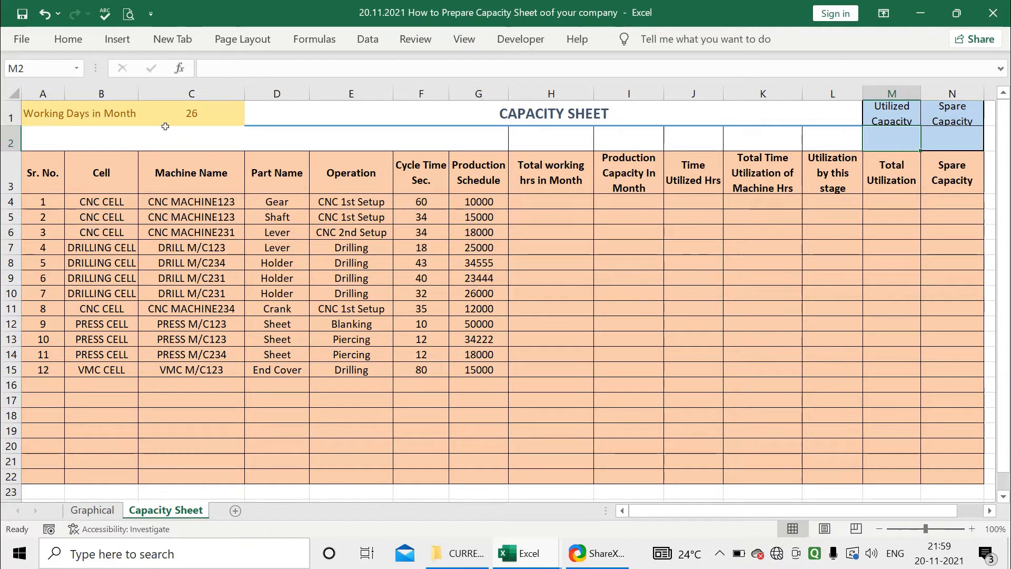
# Examine the Working Days in Month cell and the Cell, Machine Name and Part Name entries of the first rows
pyautogui.click(35, 109)
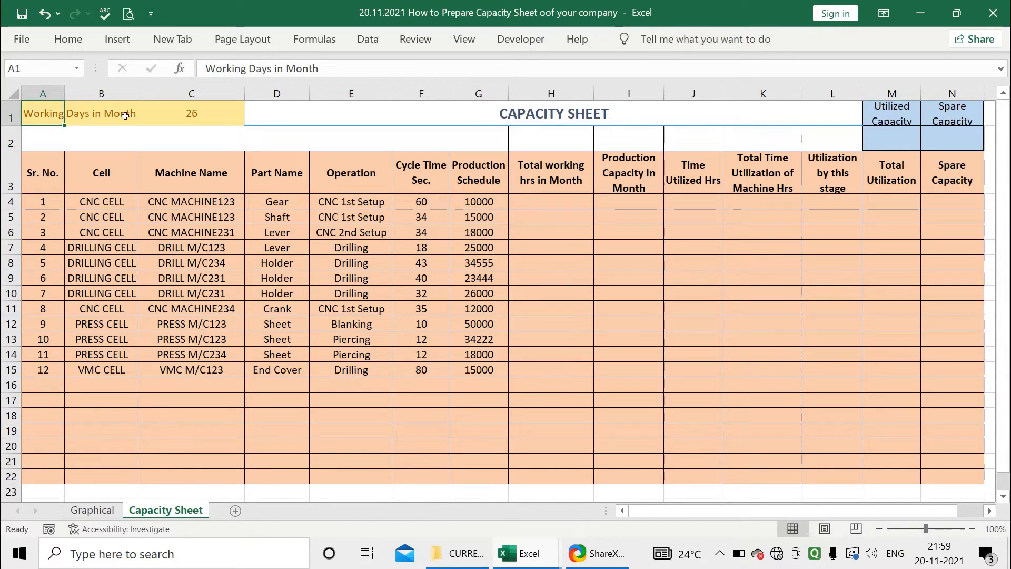
pyautogui.click(204, 113)
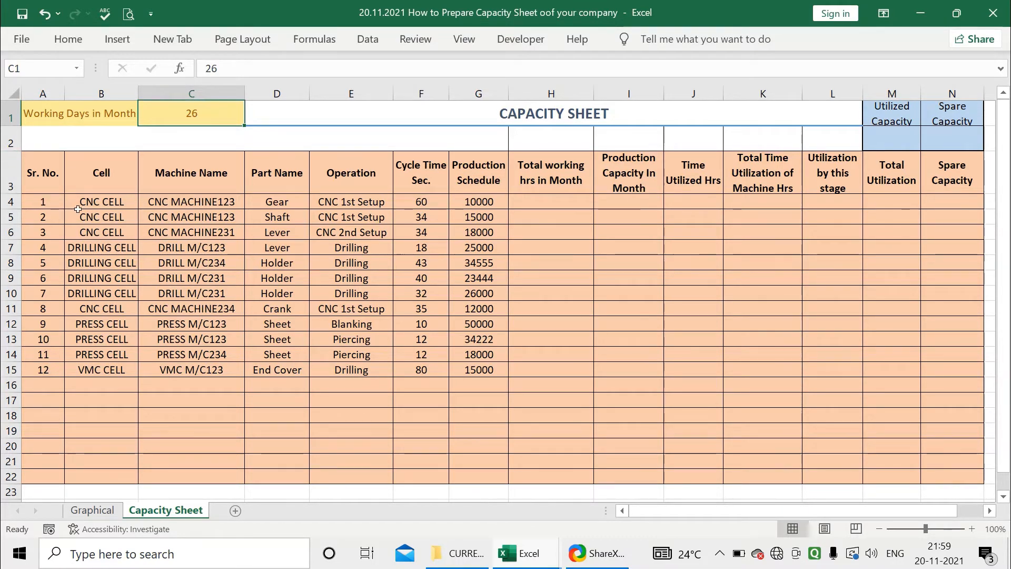
pyautogui.click(104, 202)
pyautogui.click(182, 201)
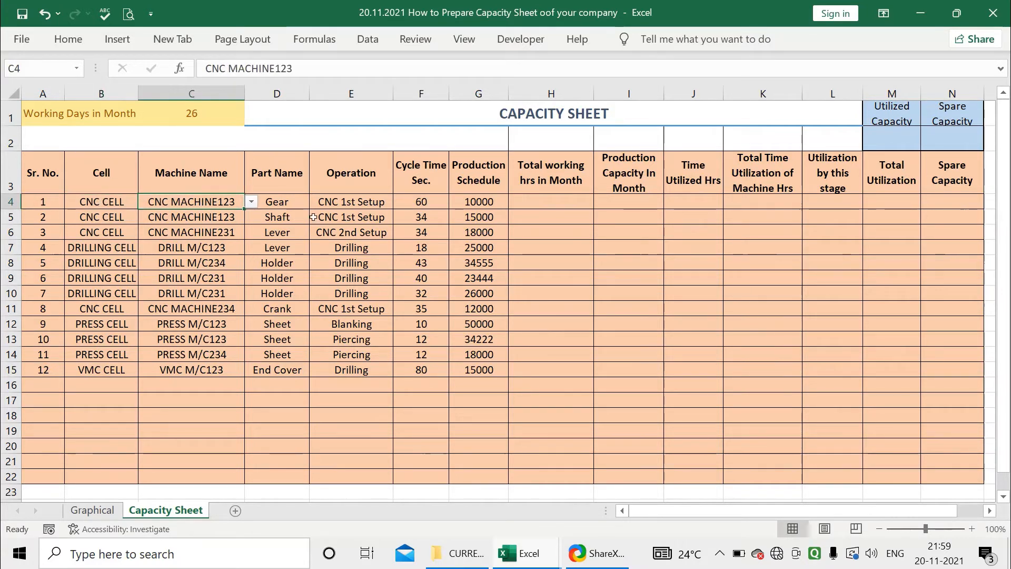
pyautogui.press('Right')
pyautogui.press('Left')
pyautogui.press('Left')
pyautogui.moveTo(111, 203); pyautogui.dragTo(125, 276)
pyautogui.moveTo(193, 203); pyautogui.dragTo(192, 262)
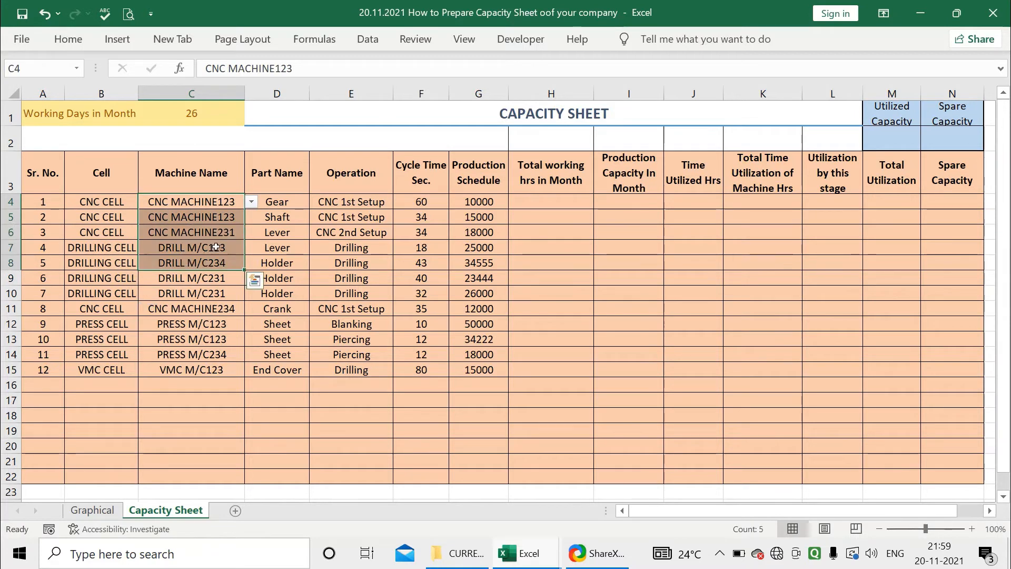
pyautogui.click(284, 202)
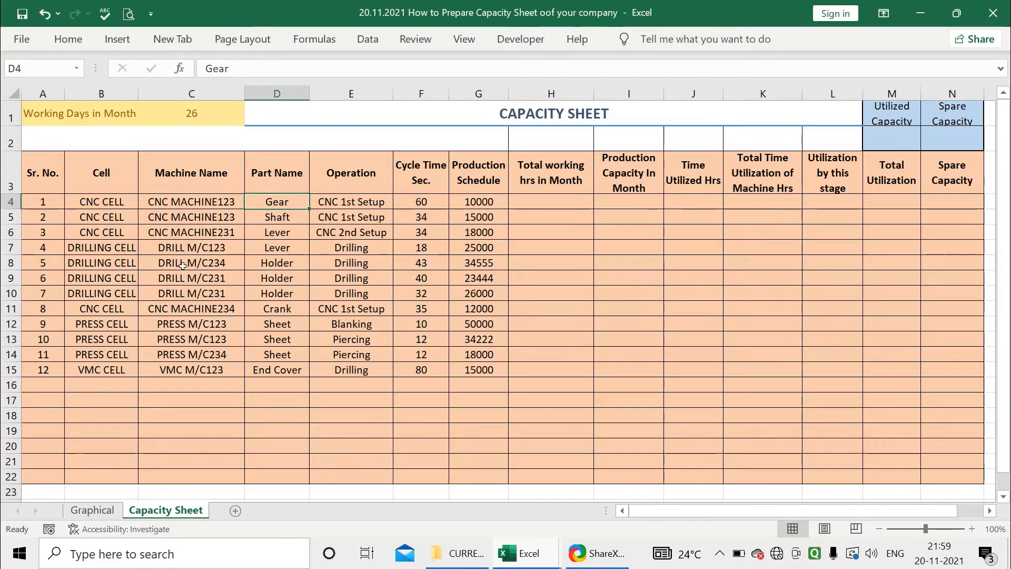
pyautogui.click(89, 207)
pyautogui.click(109, 261)
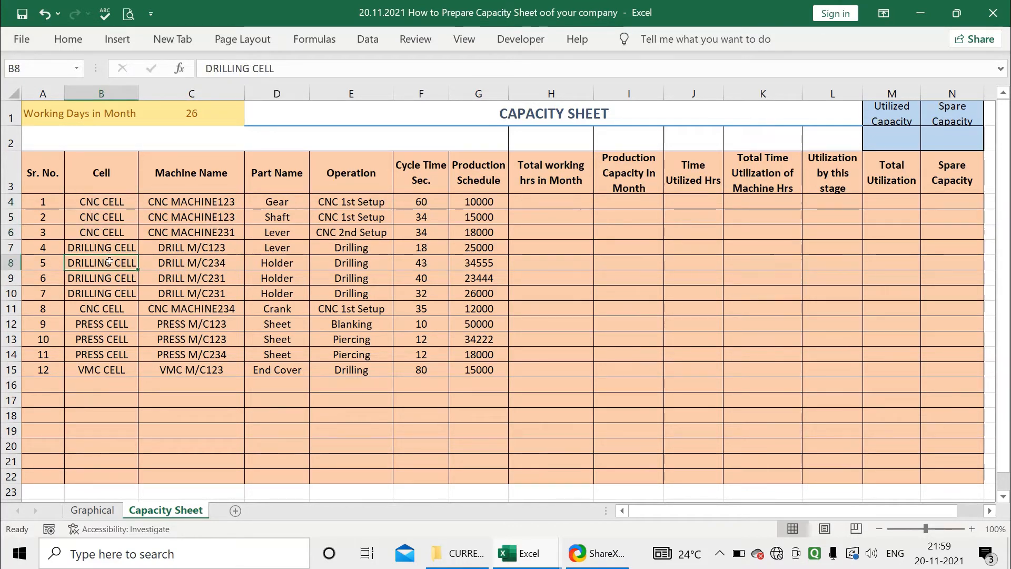
pyautogui.click(192, 204)
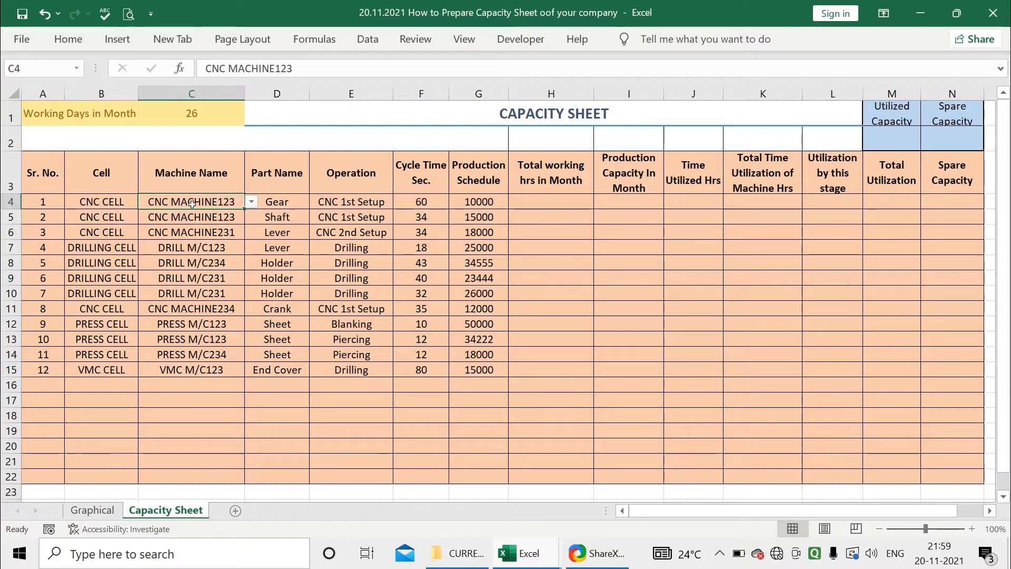
# Pick CNC MACHINE234 from the machine dropdown in the first row and scroll through the second row's machine list
pyautogui.click(251, 202)
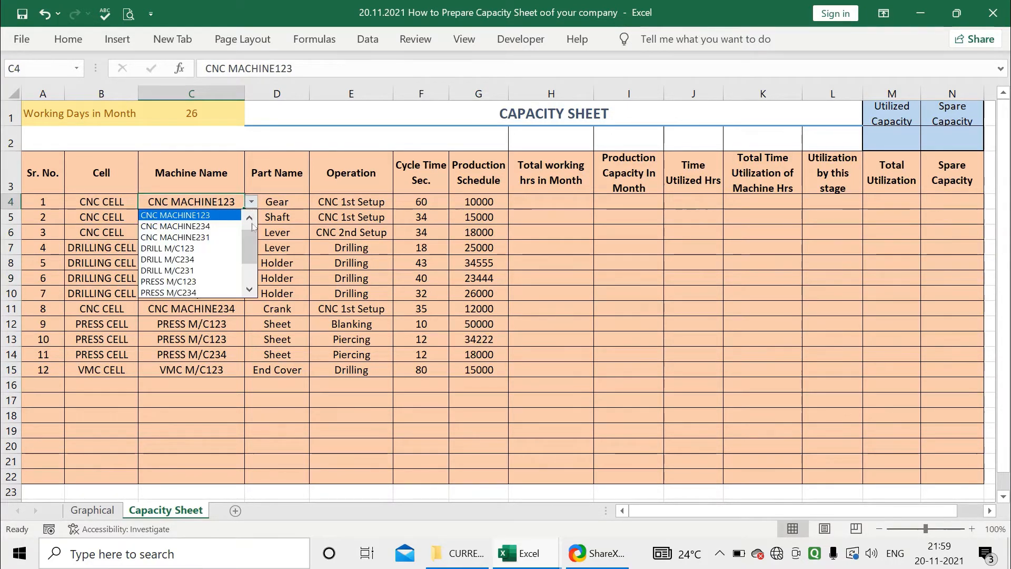
pyautogui.scroll(1, 251, 241)
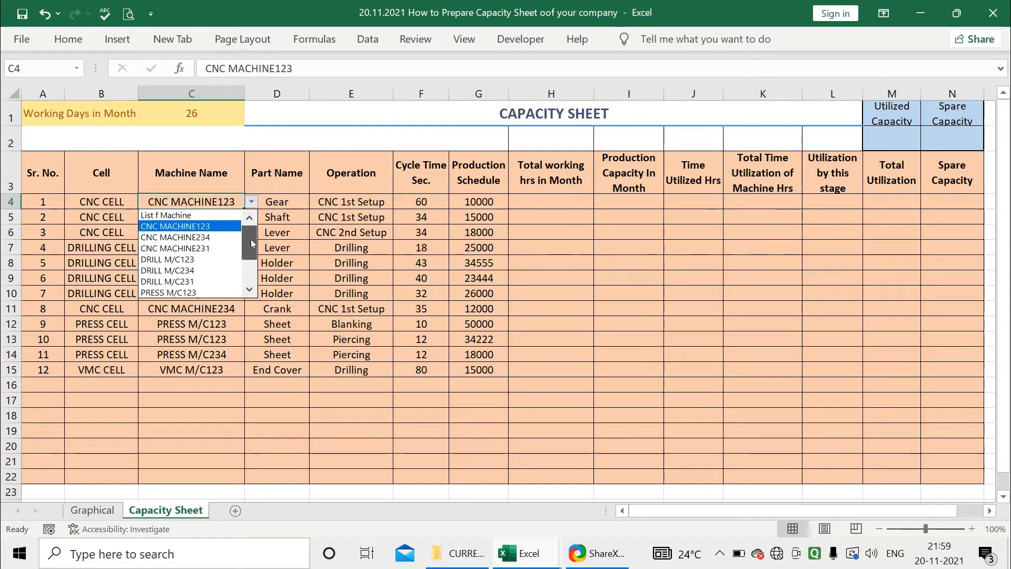
pyautogui.click(175, 238)
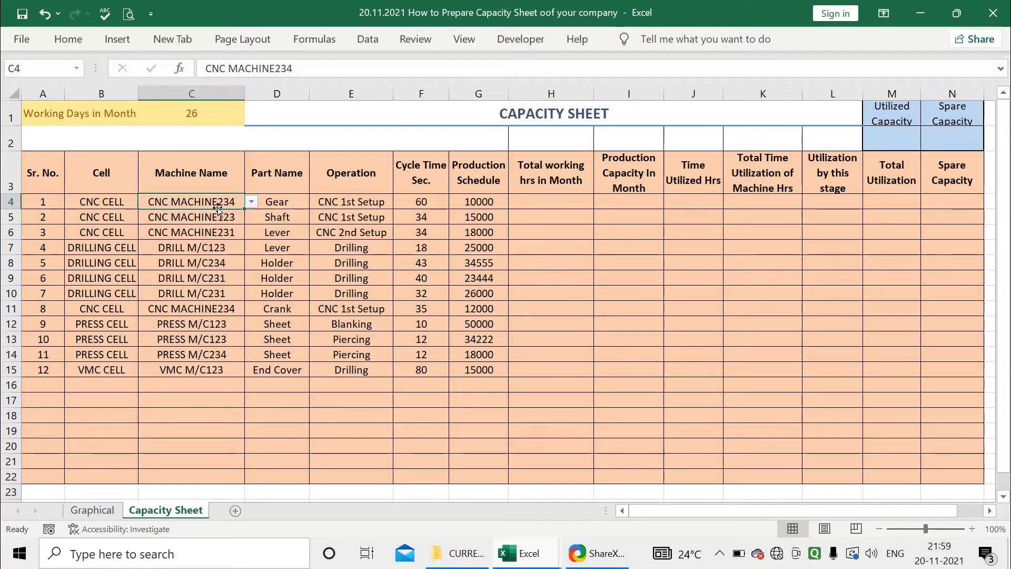
pyautogui.click(222, 217)
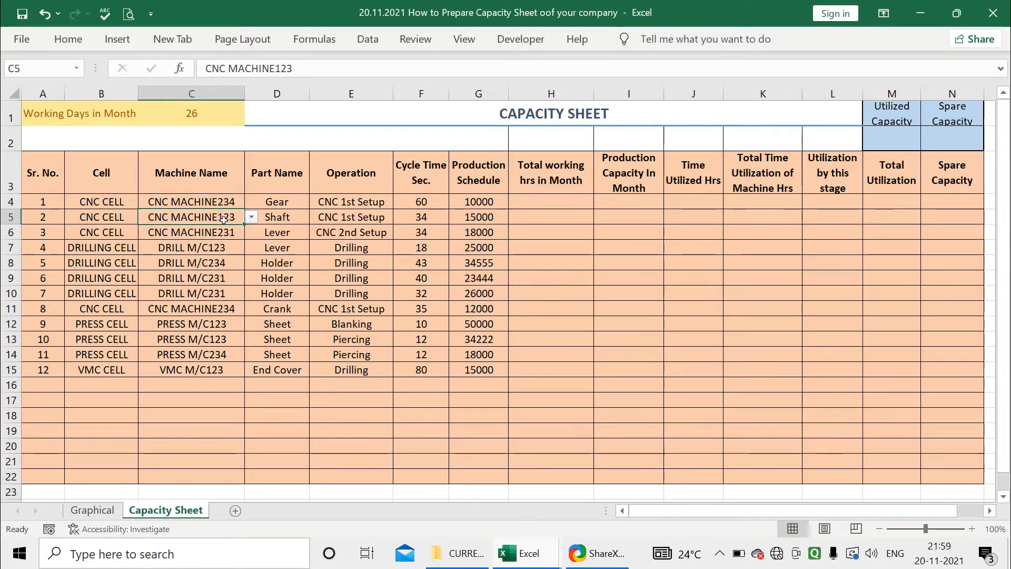
pyautogui.click(251, 217)
pyautogui.moveTo(249, 238); pyautogui.dragTo(248, 276)
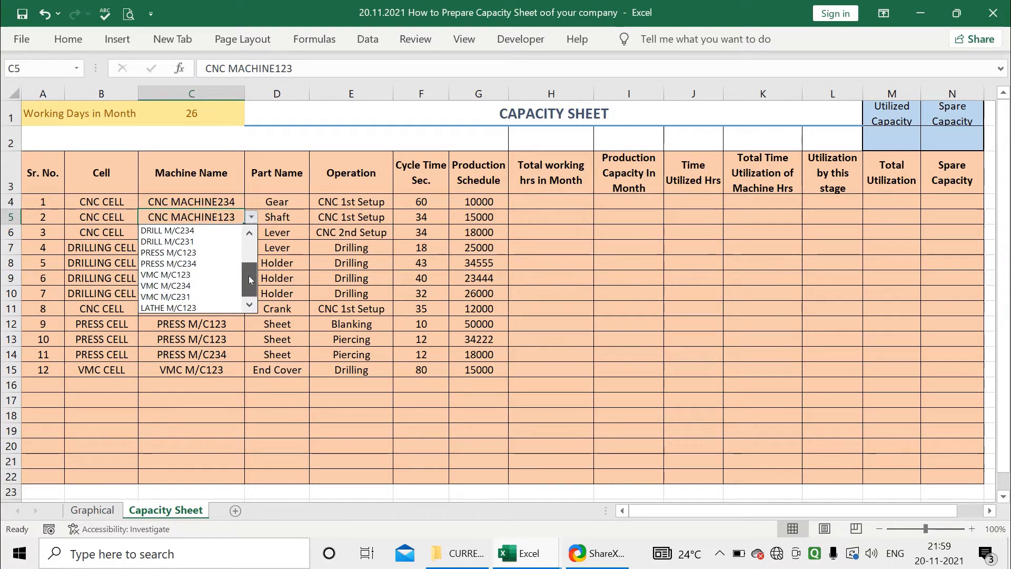
pyautogui.click(289, 262)
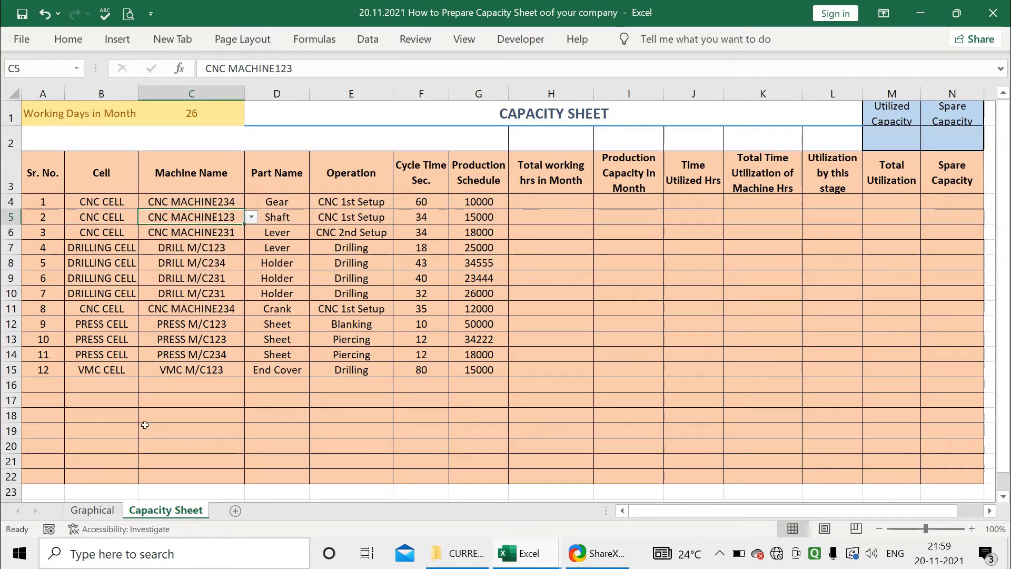
# Compare the machine list on the Graphical sheet with the Machine Name dropdown on the Capacity Sheet
pyautogui.click(101, 509)
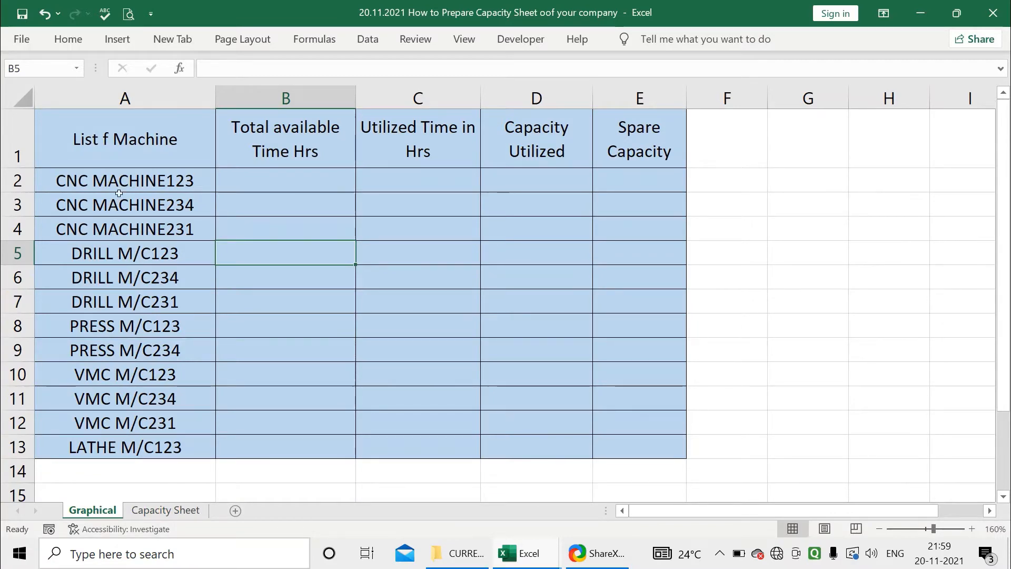
pyautogui.moveTo(119, 192); pyautogui.dragTo(121, 345)
pyautogui.click(165, 510)
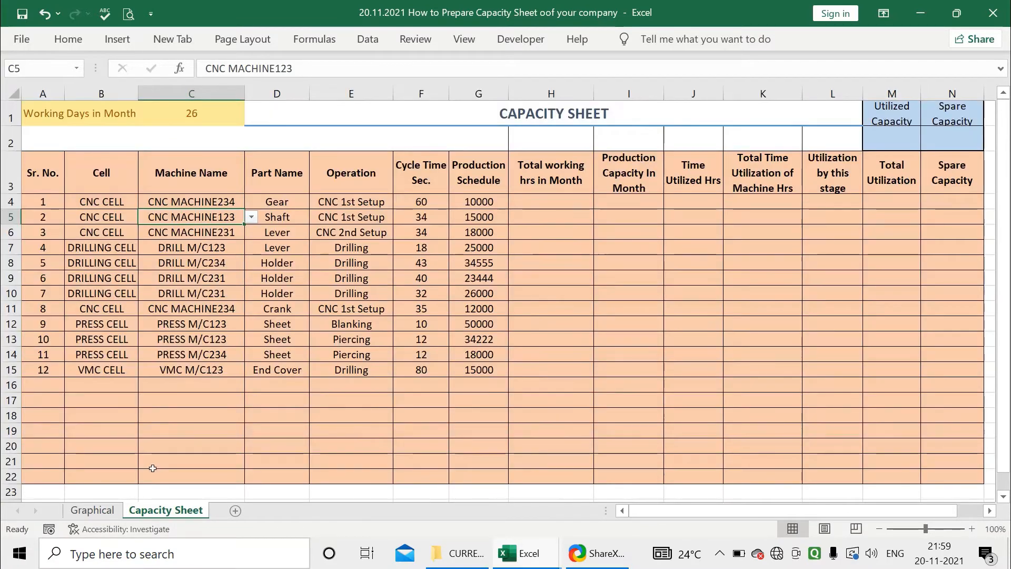
pyautogui.click(251, 216)
pyautogui.click(233, 216)
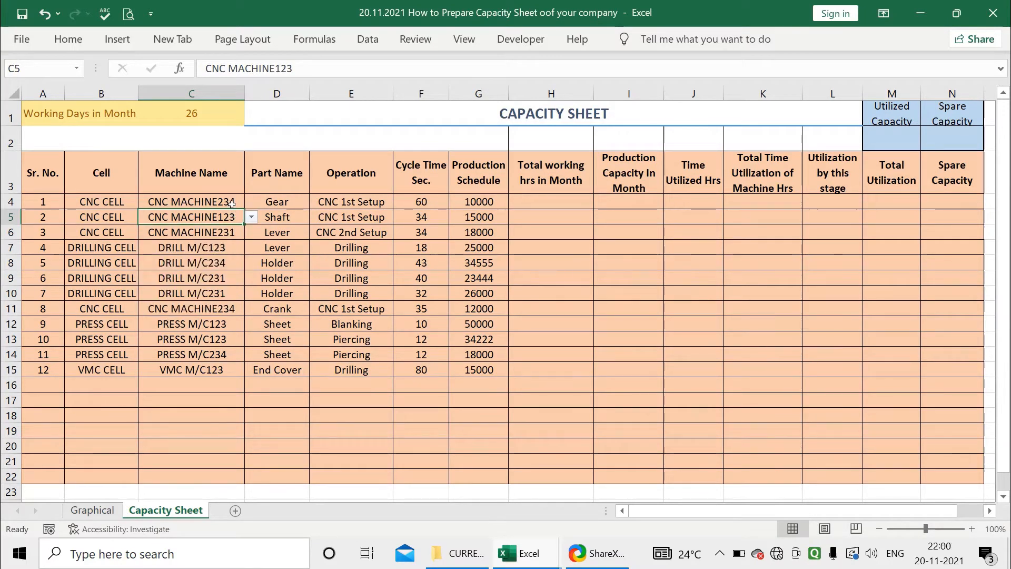
# Select Machine Name cells C4 to C22 and open Data Validation with List as the allowed type
pyautogui.moveTo(231, 202); pyautogui.dragTo(225, 364)
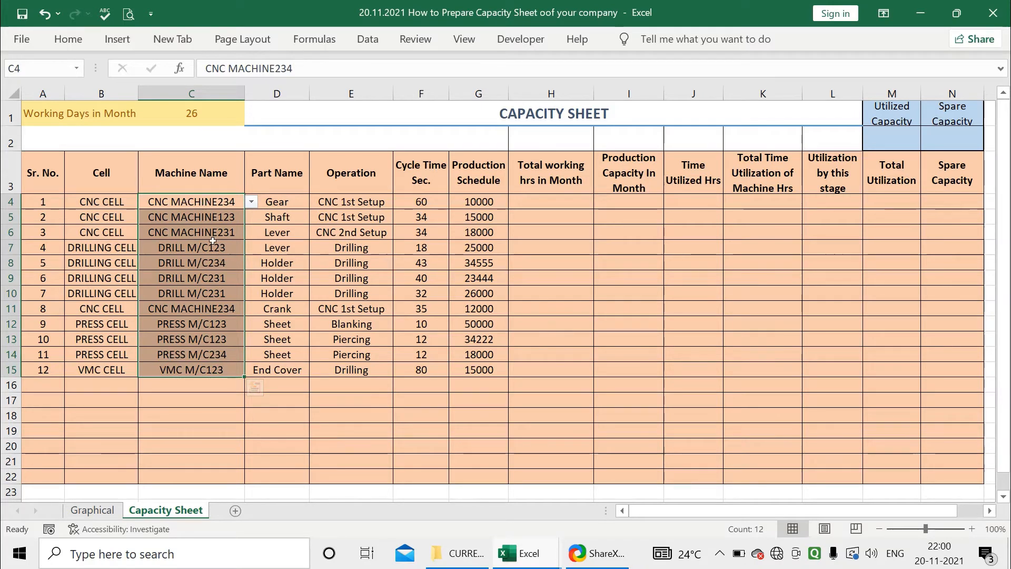
pyautogui.click(204, 202)
pyautogui.moveTo(204, 201); pyautogui.dragTo(211, 460)
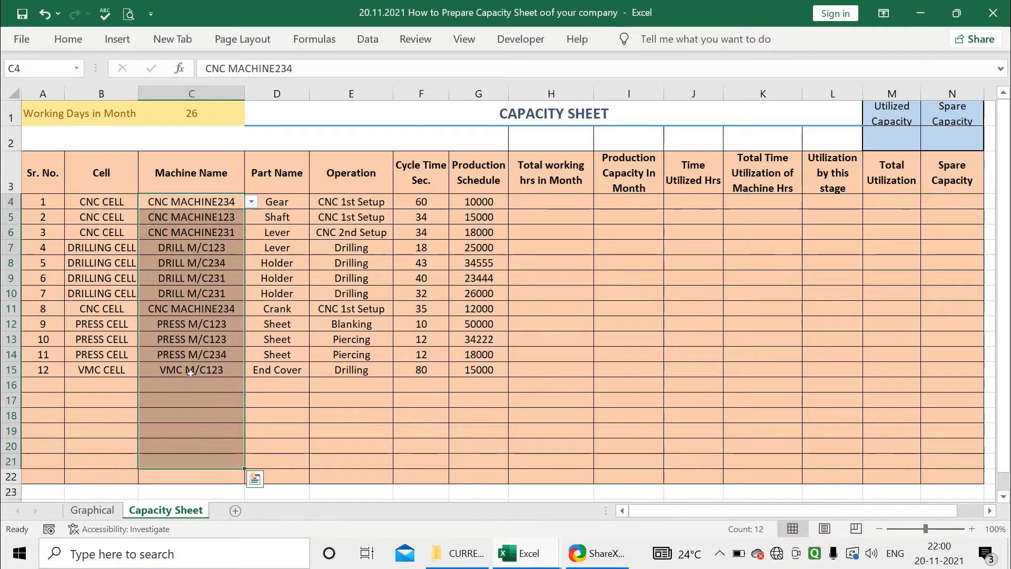
pyautogui.moveTo(213, 206); pyautogui.dragTo(200, 477)
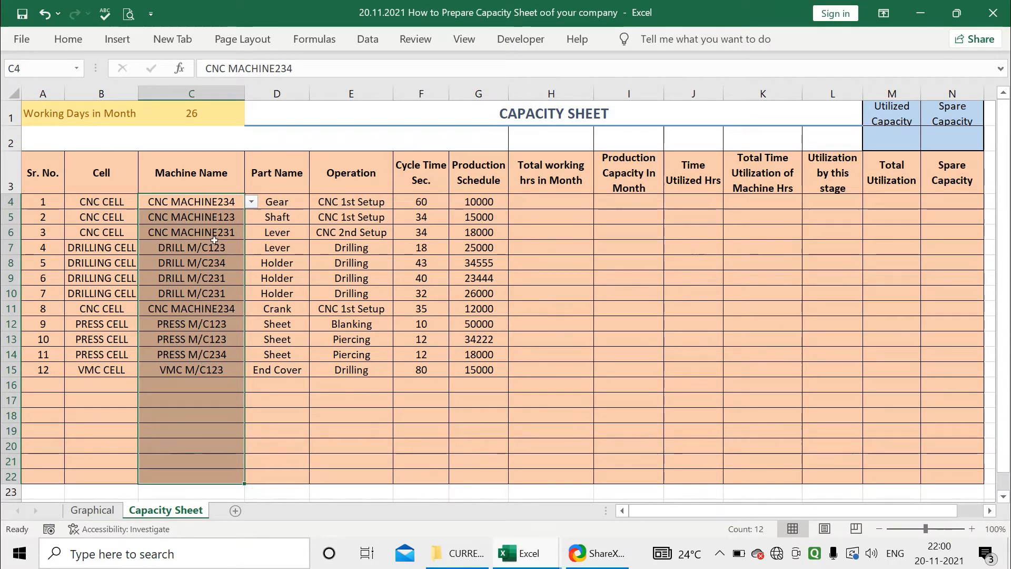
pyautogui.moveTo(214, 203); pyautogui.dragTo(191, 477)
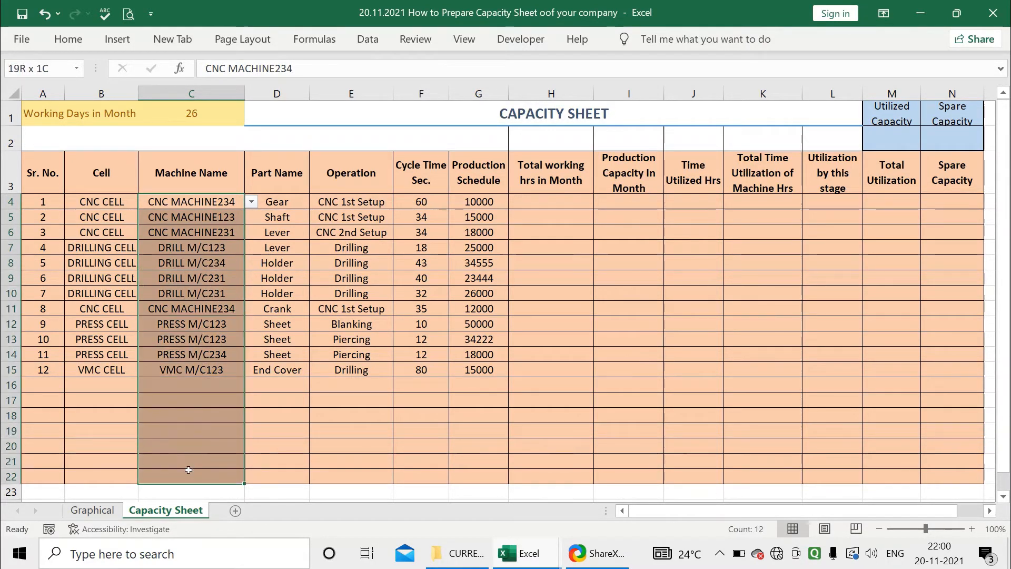
pyautogui.click(68, 39)
pyautogui.click(367, 39)
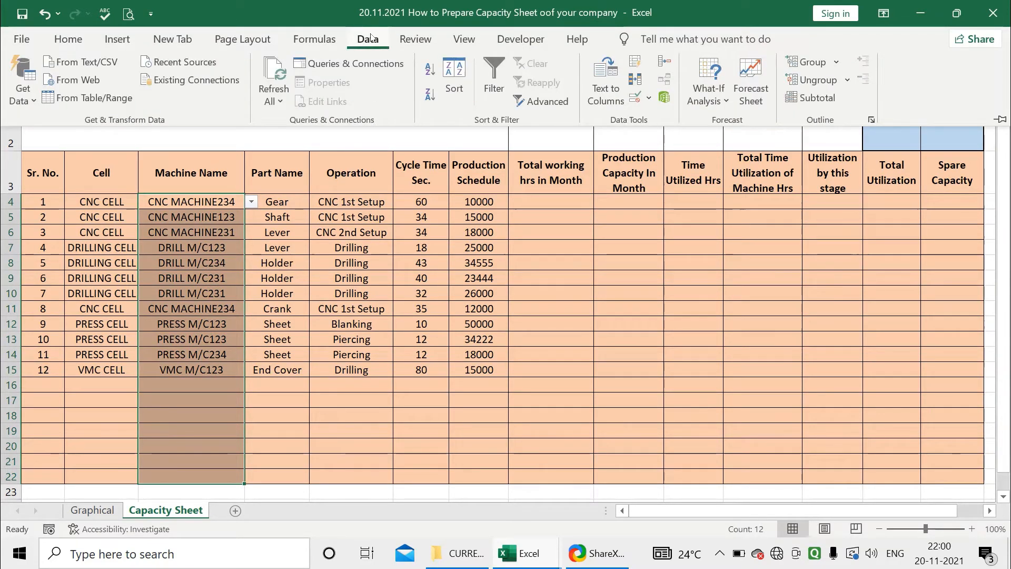
pyautogui.click(649, 99)
pyautogui.click(679, 119)
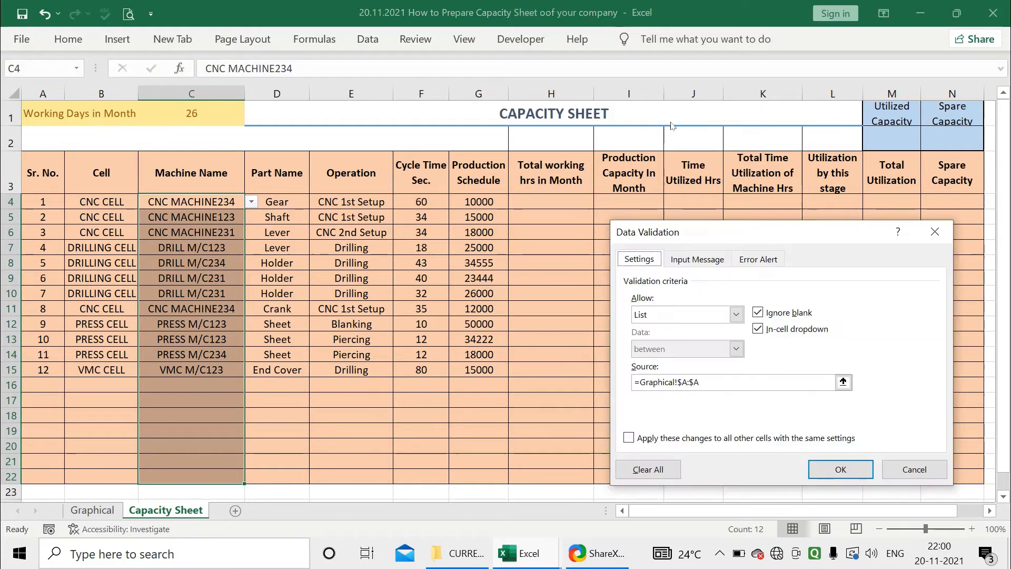
pyautogui.click(736, 314)
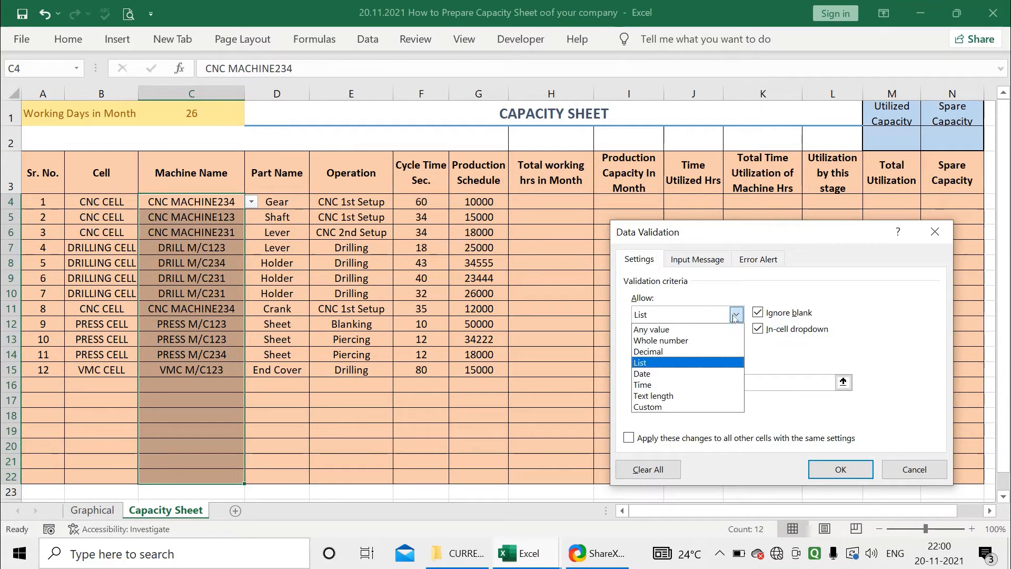
pyautogui.click(700, 361)
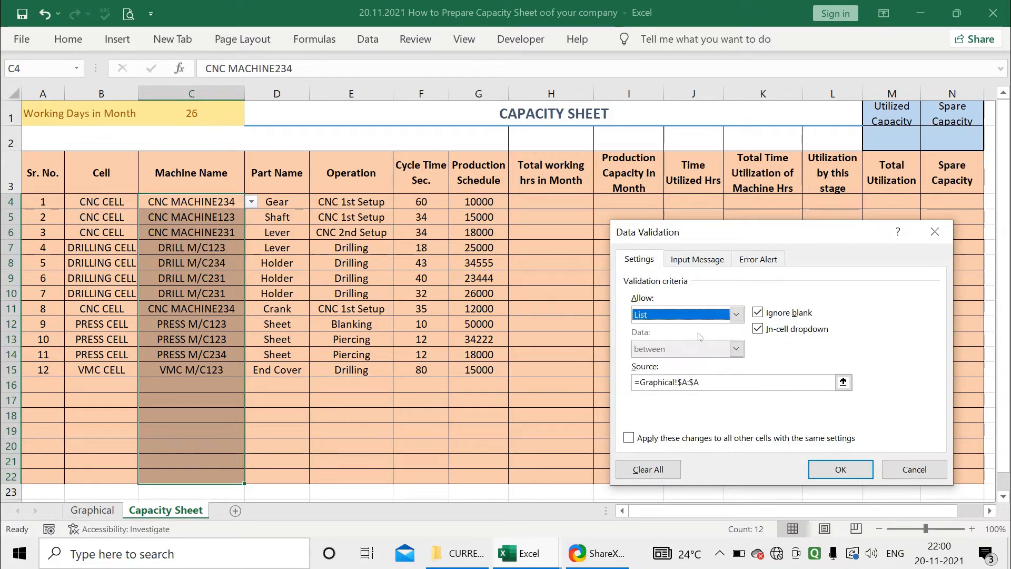
# Set the validation list source to column A of the Graphical sheet and apply it to the Machine Name cells
pyautogui.click(712, 381)
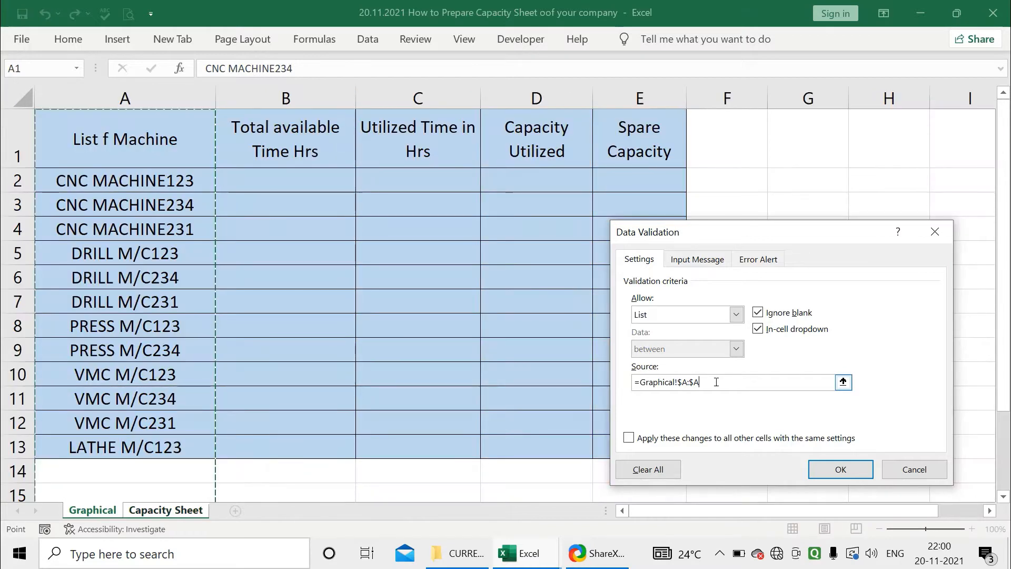
pyautogui.moveTo(716, 381); pyautogui.dragTo(658, 373)
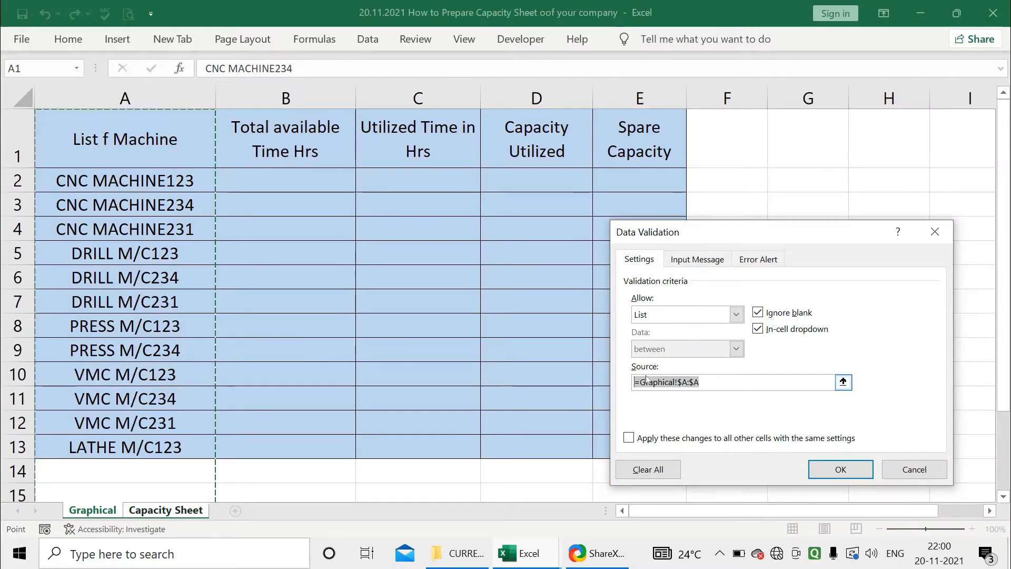
pyautogui.click(186, 90)
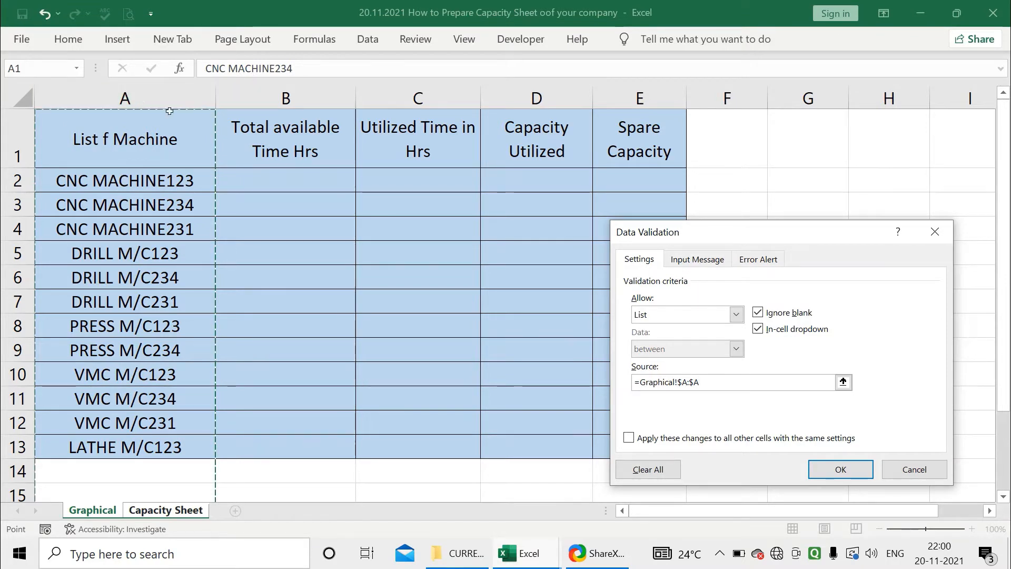
pyautogui.moveTo(711, 380); pyautogui.dragTo(635, 382)
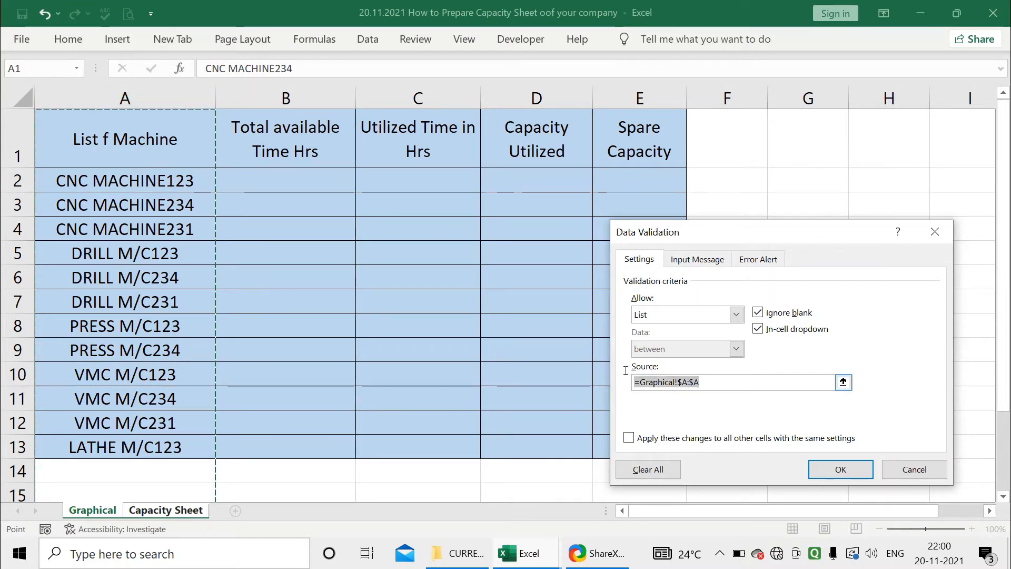
pyautogui.press('BackSpace')
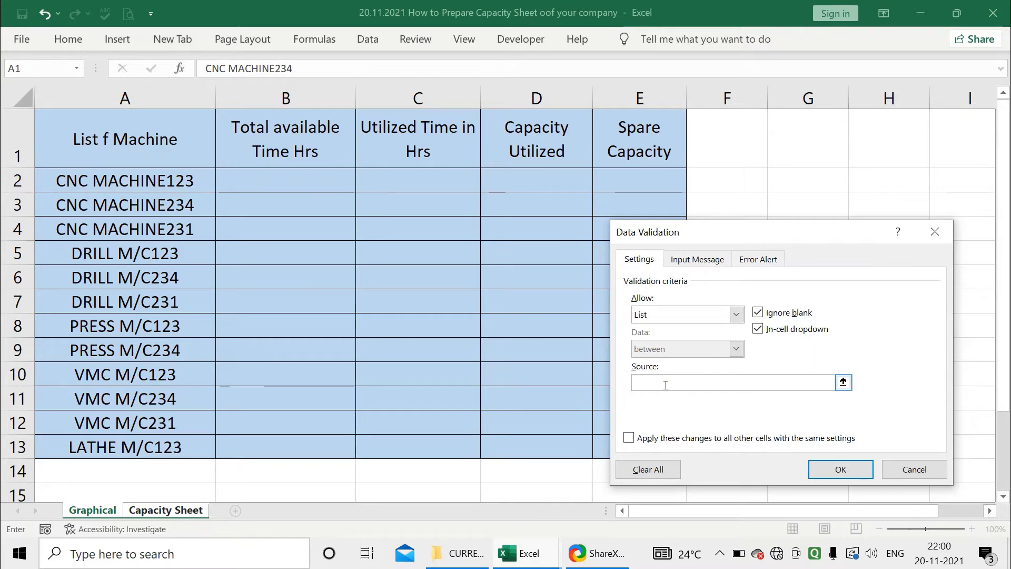
pyautogui.click(153, 98)
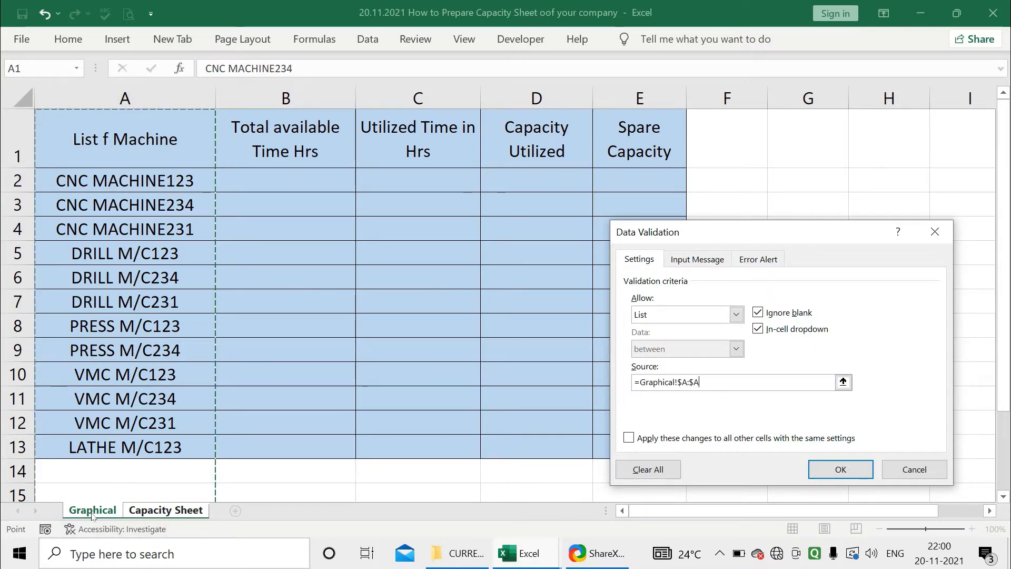
pyautogui.click(118, 95)
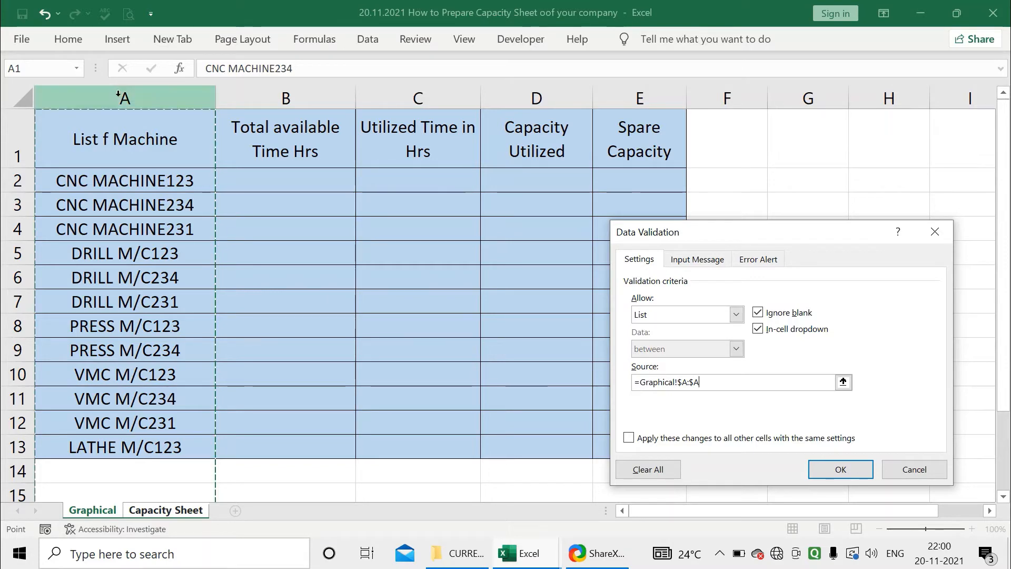
pyautogui.click(840, 469)
# Check the new Machine Name dropdown in the empty rows below the data
pyautogui.click(352, 324)
pyautogui.click(226, 416)
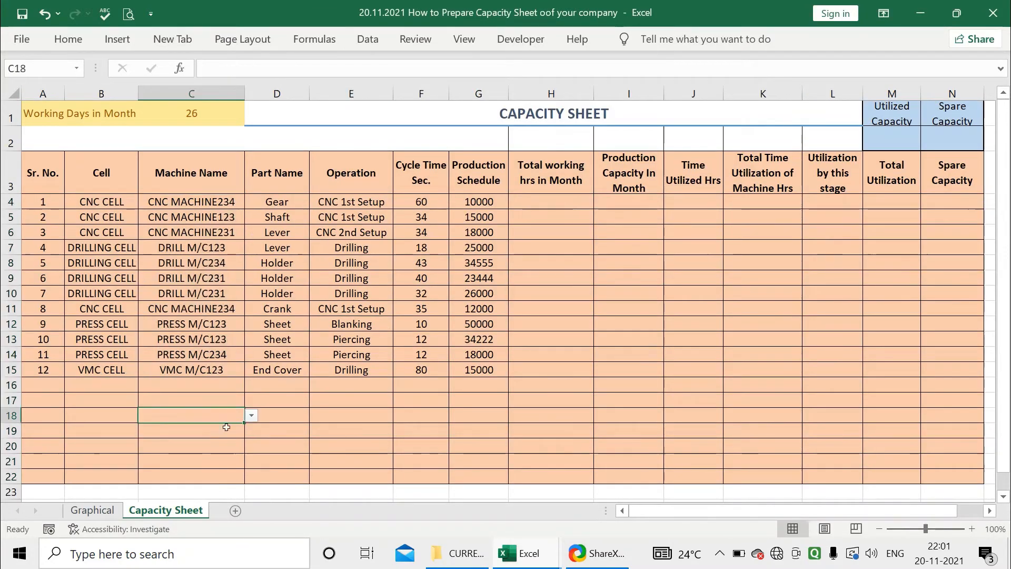
pyautogui.click(251, 415)
pyautogui.moveTo(252, 468)
pyautogui.mouseDown()
pyautogui.moveTo(254, 491)
pyautogui.moveTo(254, 466)
pyautogui.mouseUp()
pyautogui.click(292, 430)
pyautogui.click(203, 384)
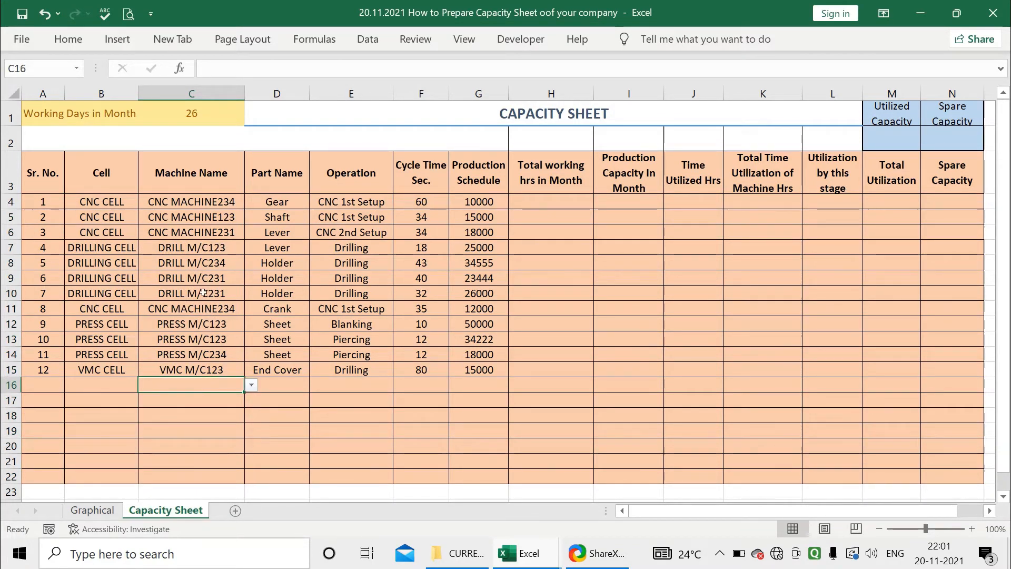
# Review the Part Name, Operation and Cycle Time entries across the data rows
pyautogui.moveTo(268, 353); pyautogui.dragTo(295, 377)
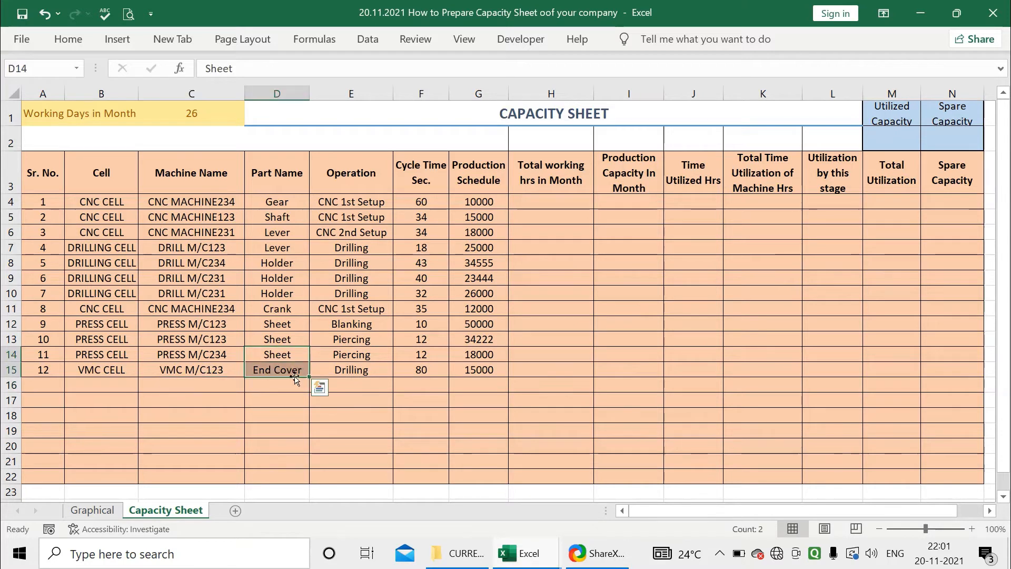
pyautogui.click(342, 370)
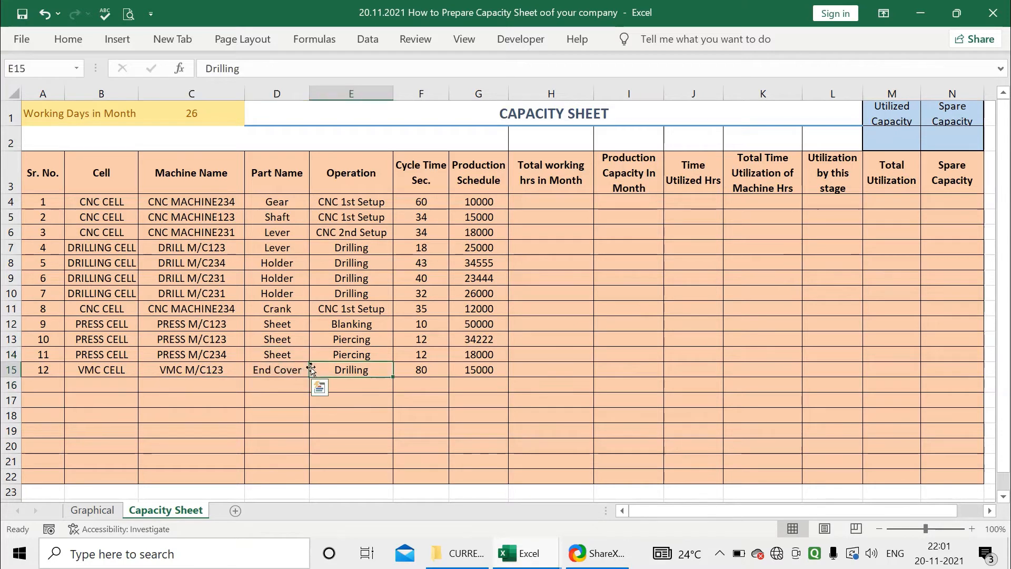
pyautogui.click(272, 312)
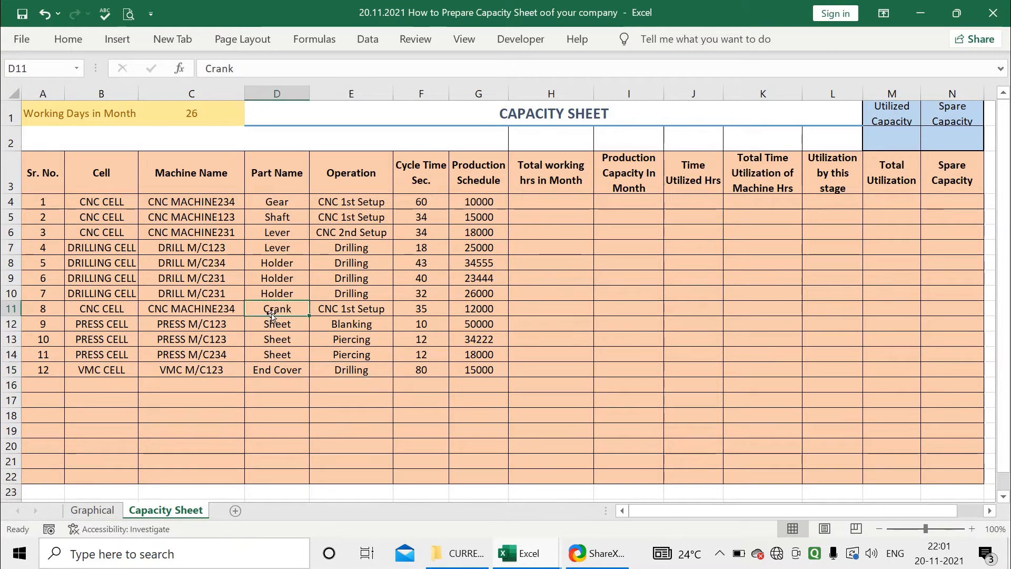
pyautogui.click(360, 204)
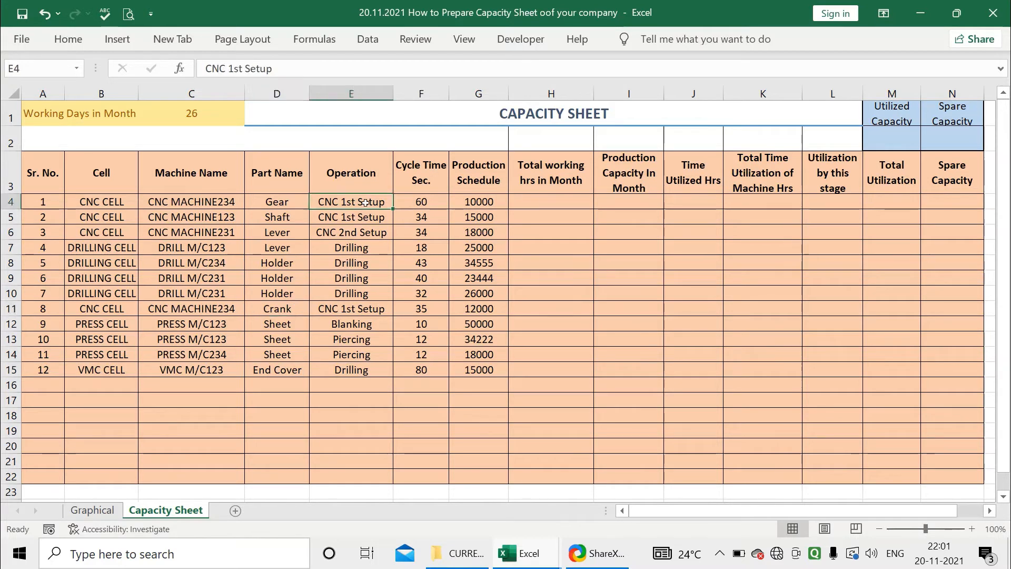
pyautogui.click(359, 219)
pyautogui.click(358, 234)
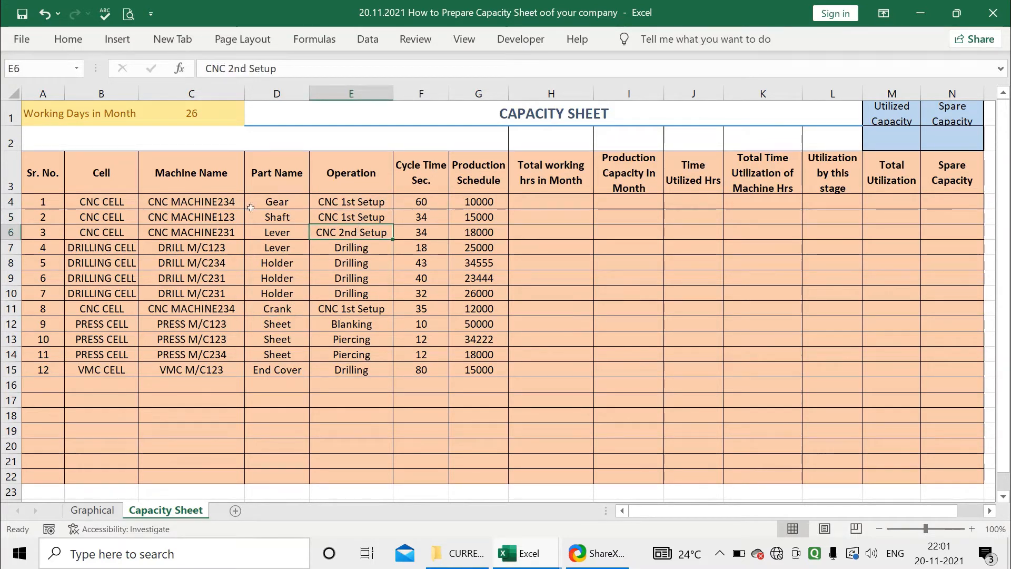
pyautogui.click(201, 203)
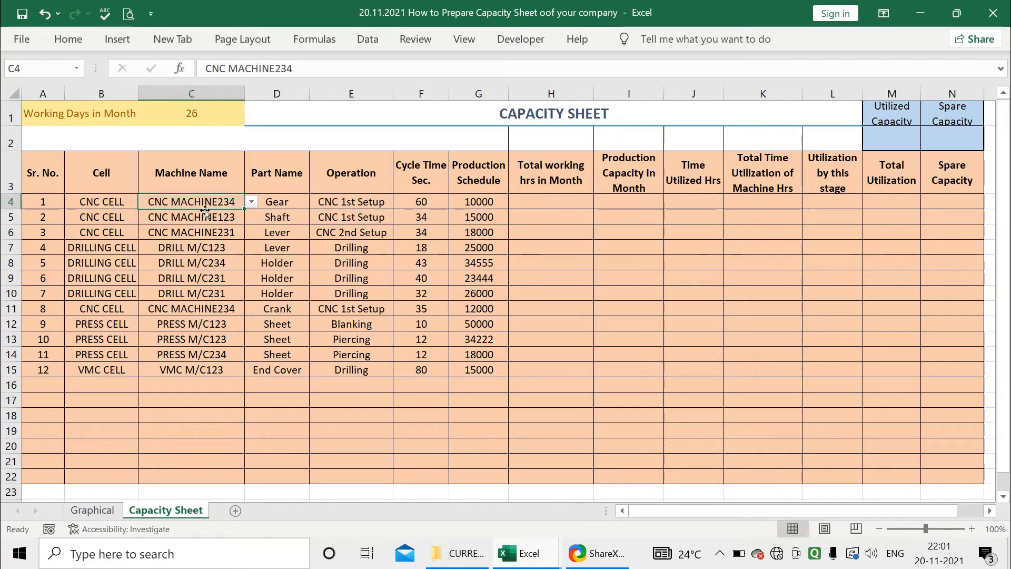
pyautogui.click(270, 203)
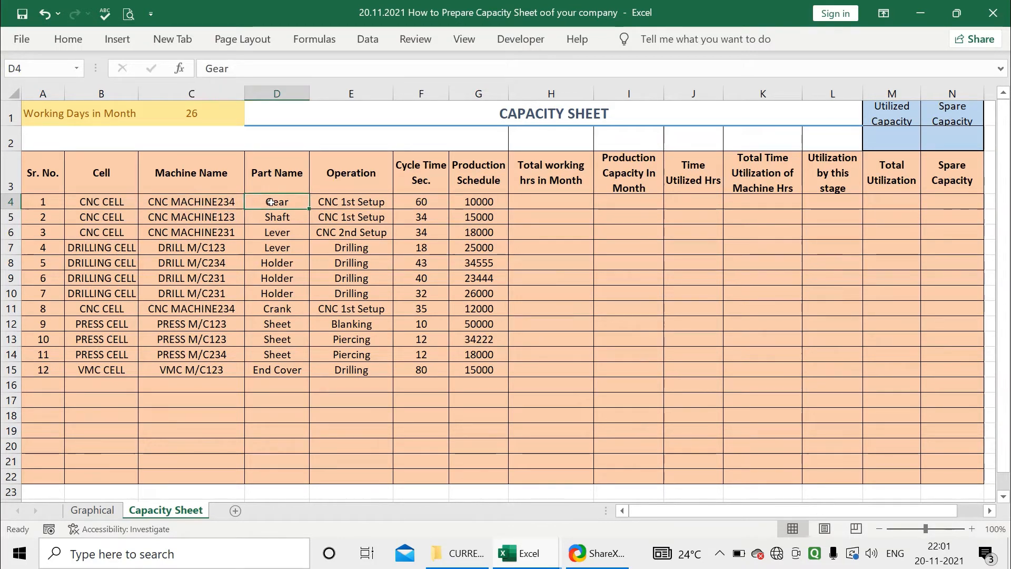
pyautogui.click(341, 208)
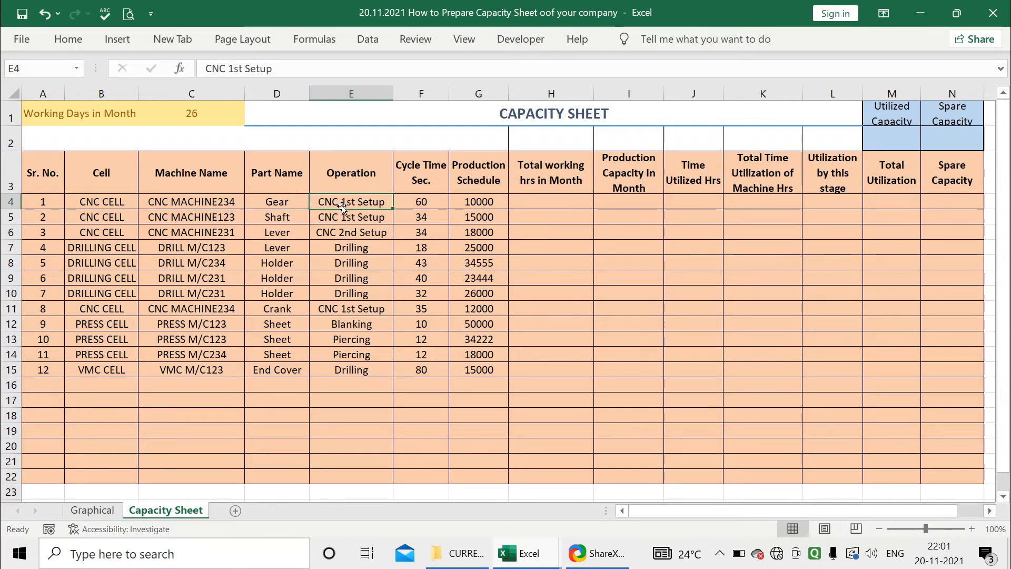
pyautogui.click(422, 207)
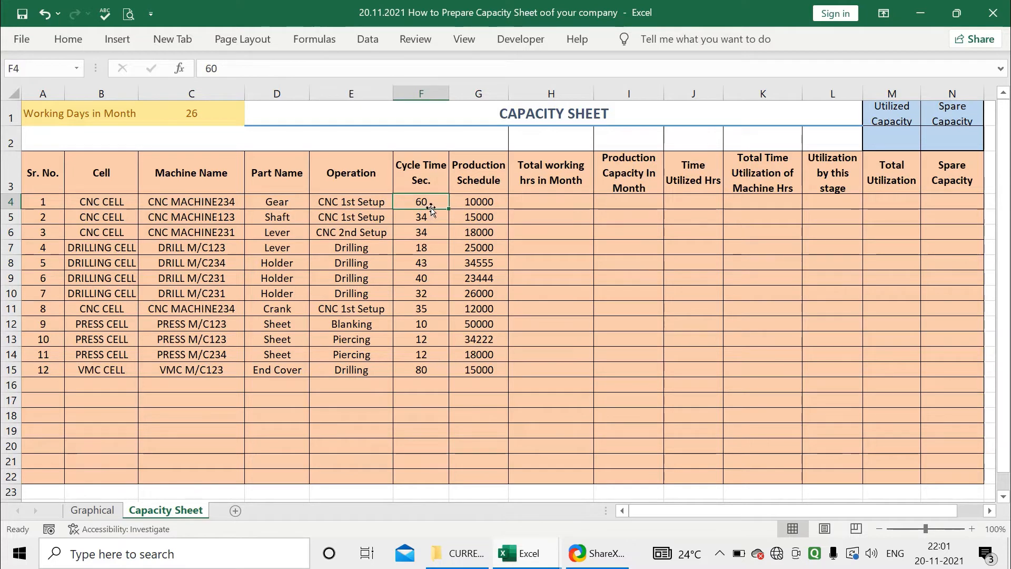
# Review the Production Schedule values in each data row
pyautogui.click(479, 199)
pyautogui.click(486, 215)
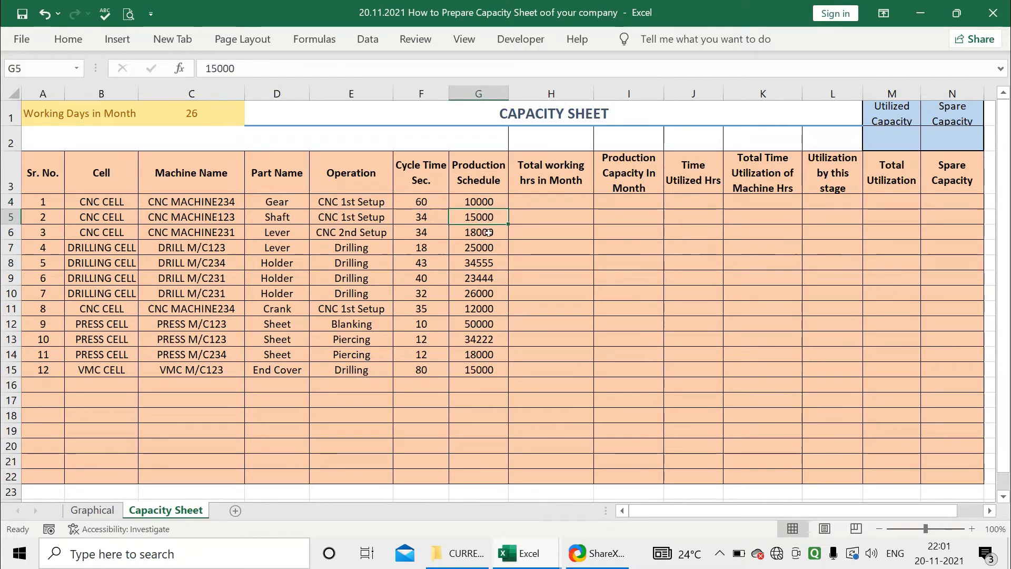
pyautogui.click(486, 233)
pyautogui.click(486, 247)
pyautogui.click(485, 262)
pyautogui.click(485, 276)
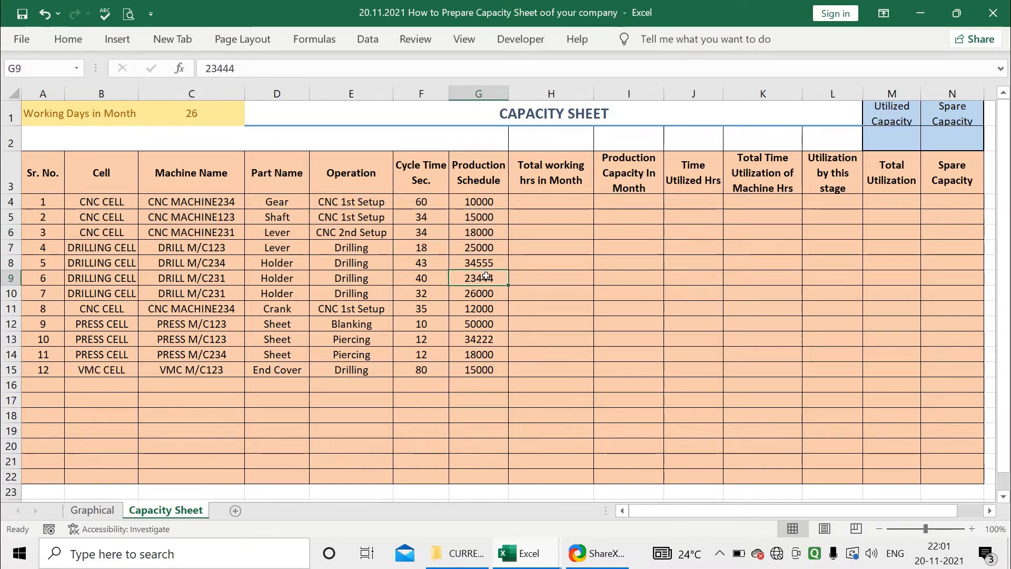
pyautogui.click(484, 294)
pyautogui.click(486, 310)
pyautogui.click(488, 324)
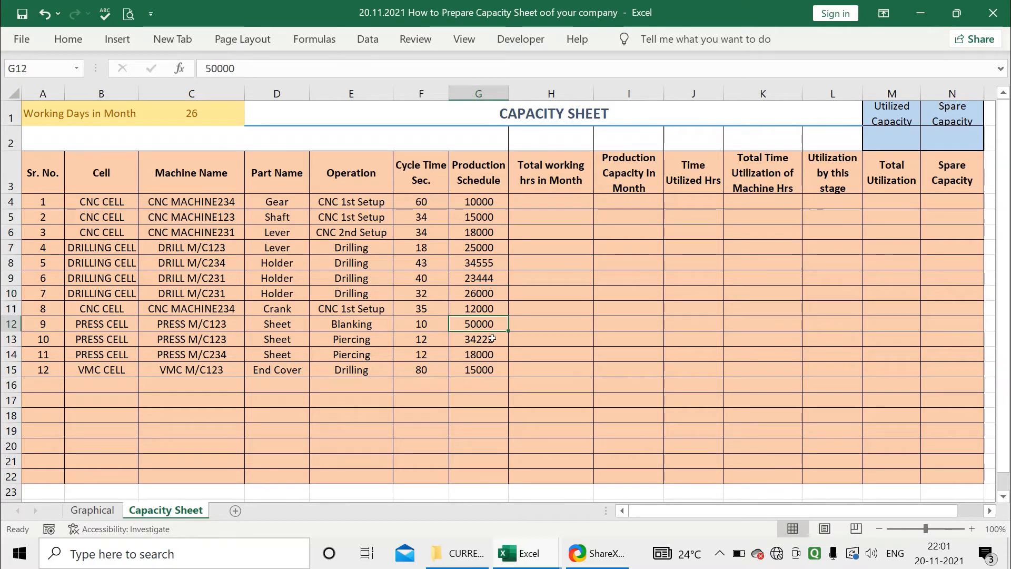
pyautogui.click(489, 339)
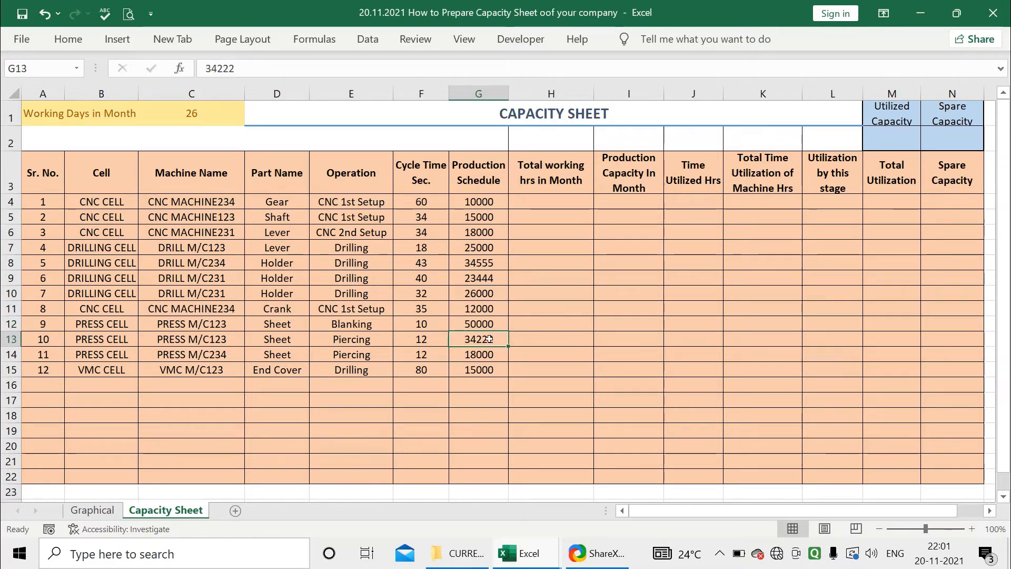
# Enter the formula =C1*24 in H4 to compute total working hours in the month
pyautogui.click(536, 202)
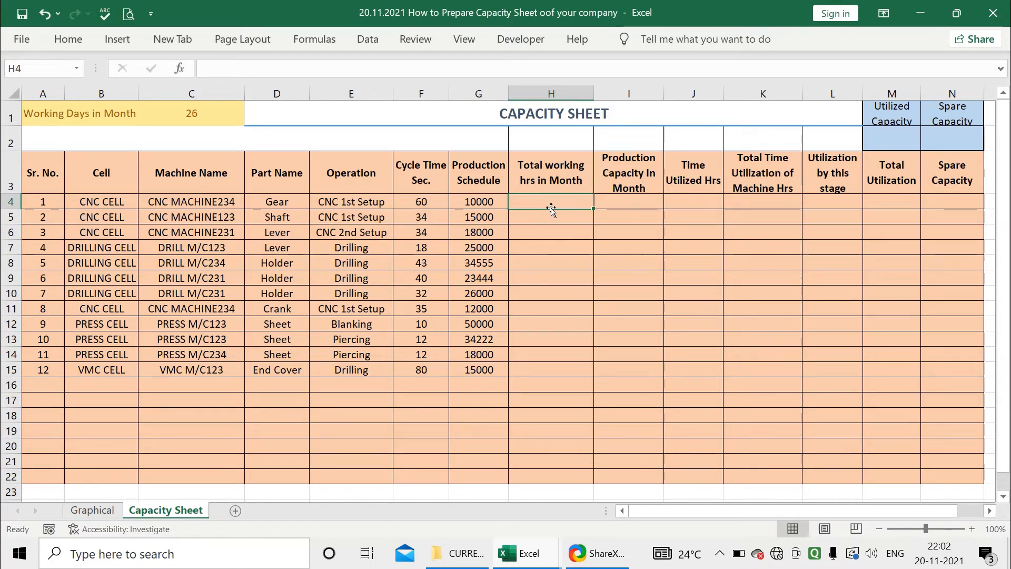
pyautogui.click(226, 121)
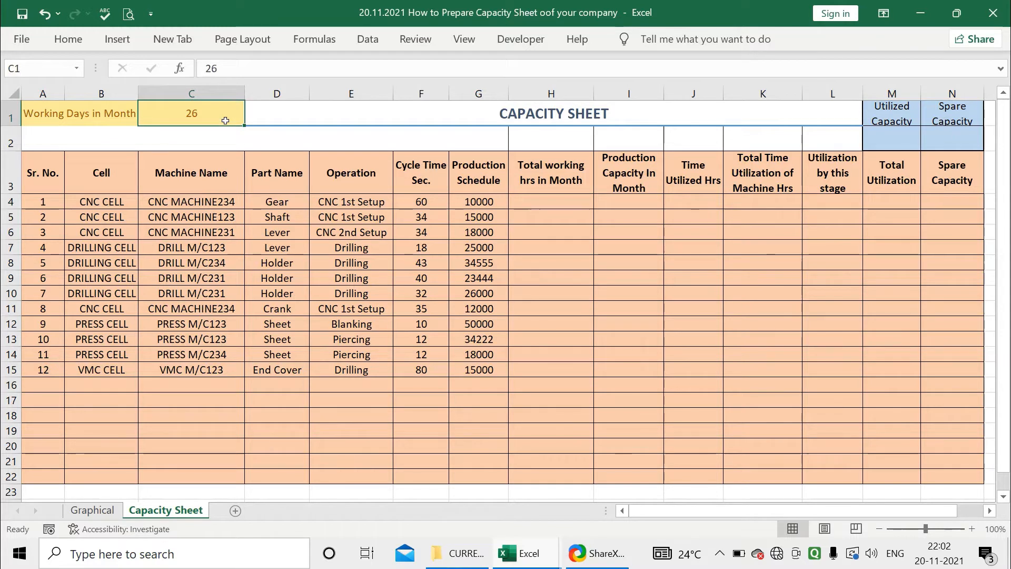
pyautogui.doubleClick(226, 120)
pyautogui.press('Return')
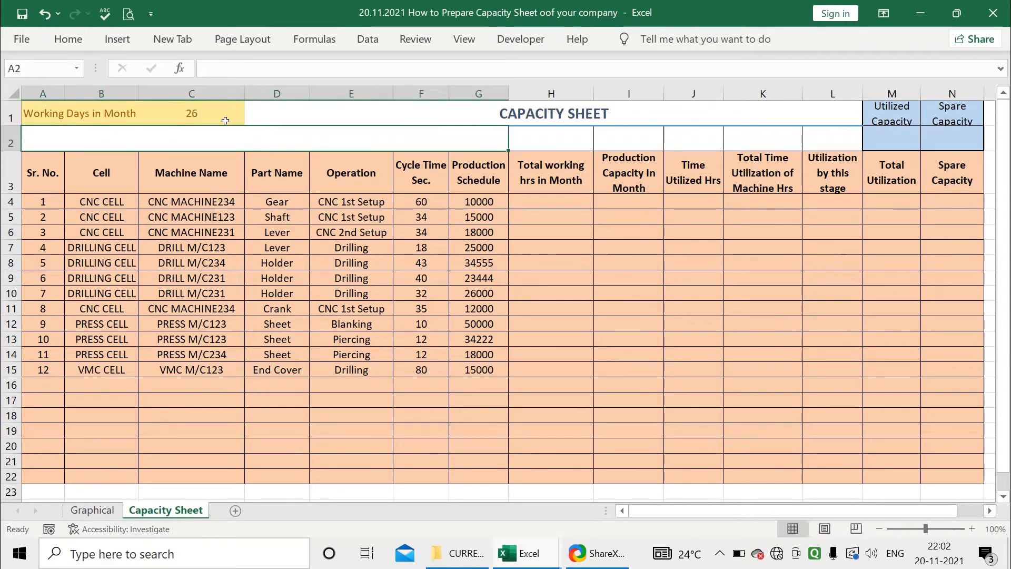
pyautogui.click(225, 121)
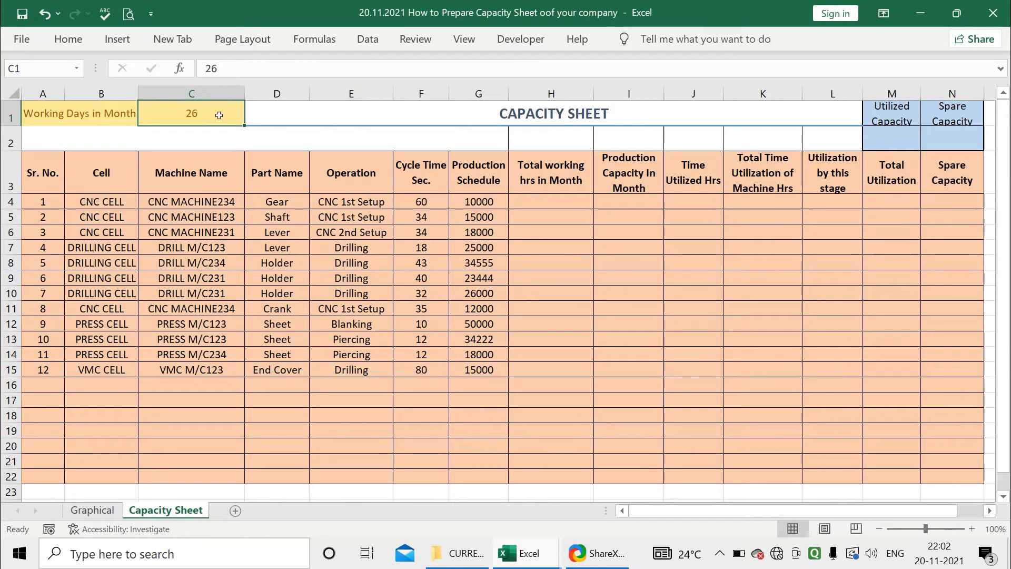
pyautogui.click(552, 199)
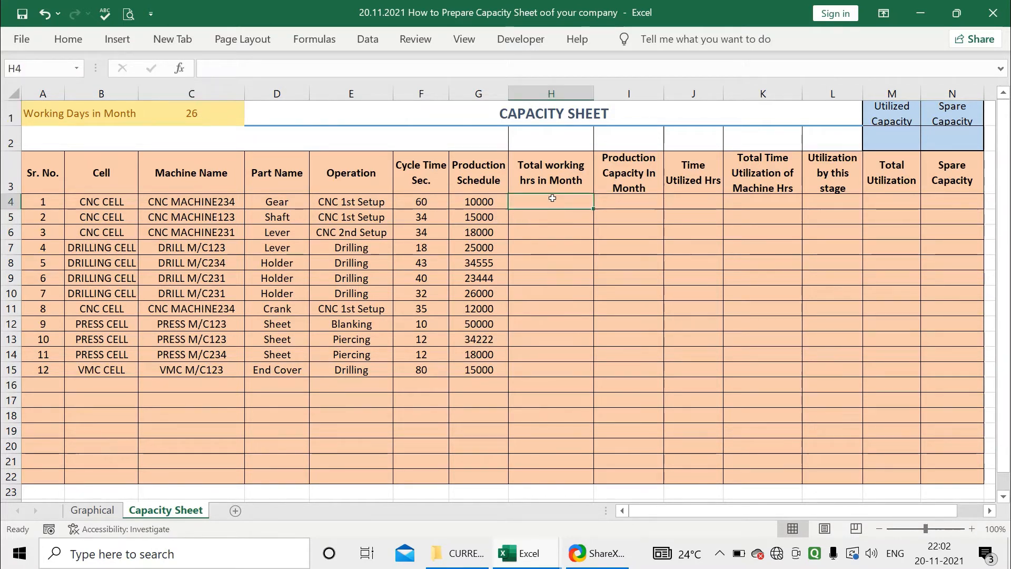
pyautogui.write('=')
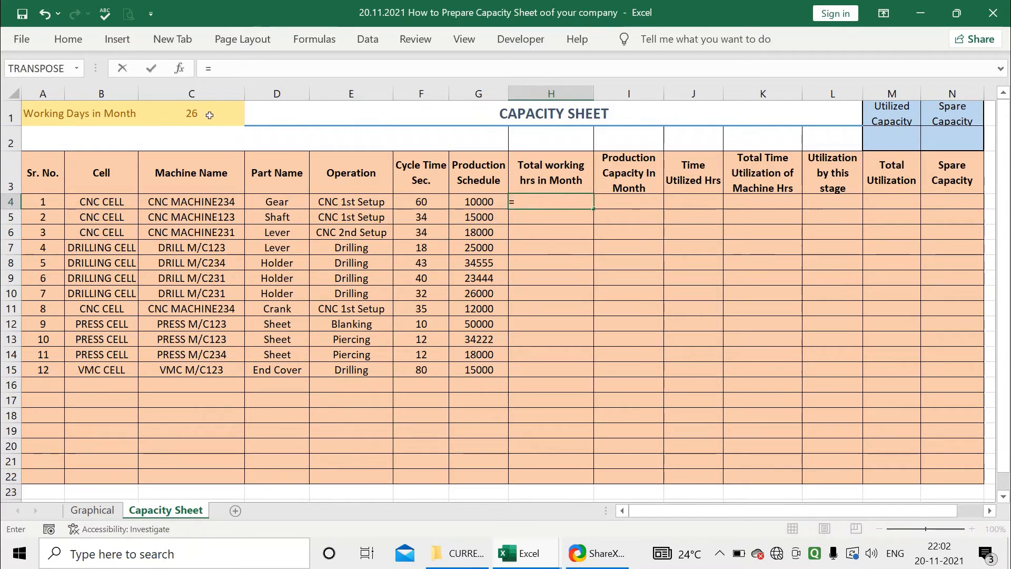
pyautogui.click(190, 115)
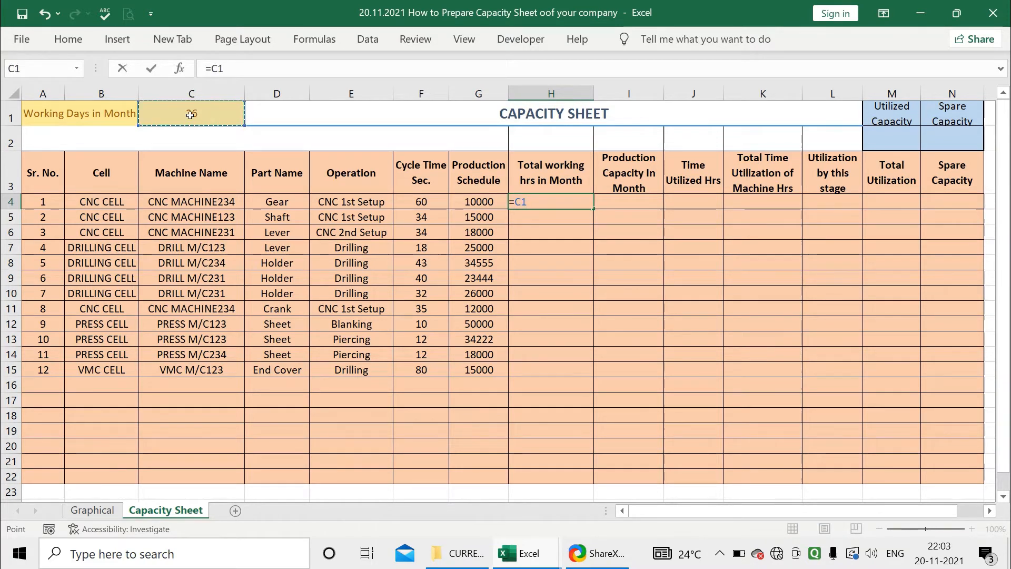
pyautogui.write('*24')
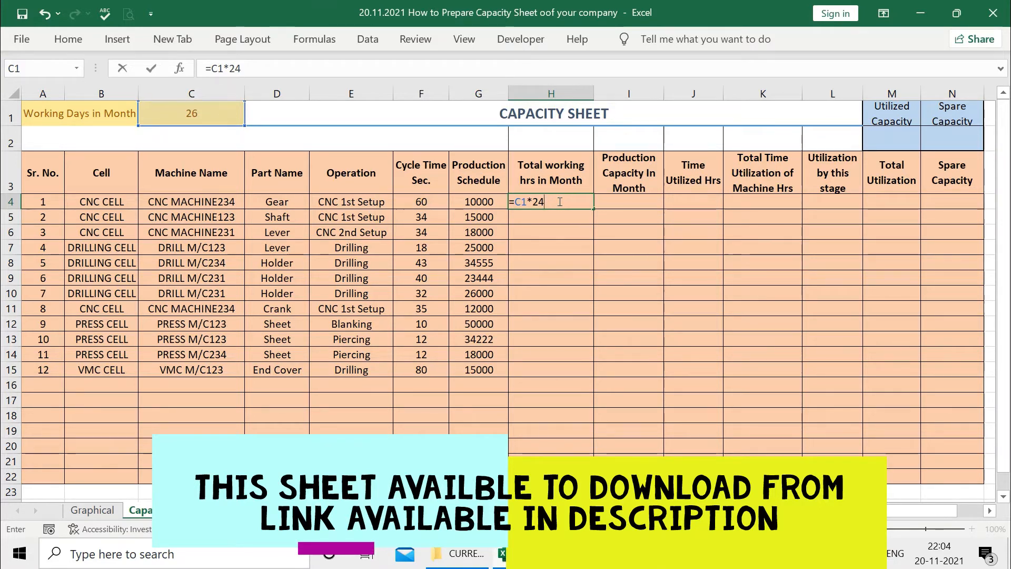
pyautogui.press('Return')
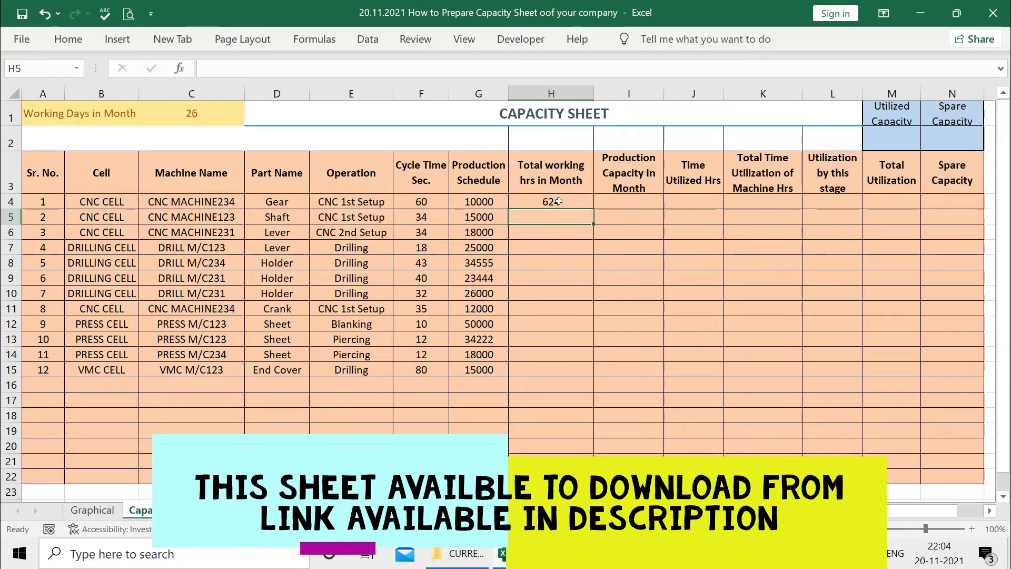
# Fill the H4 formula down the Total working hrs in Month column to row 20
pyautogui.click(569, 203)
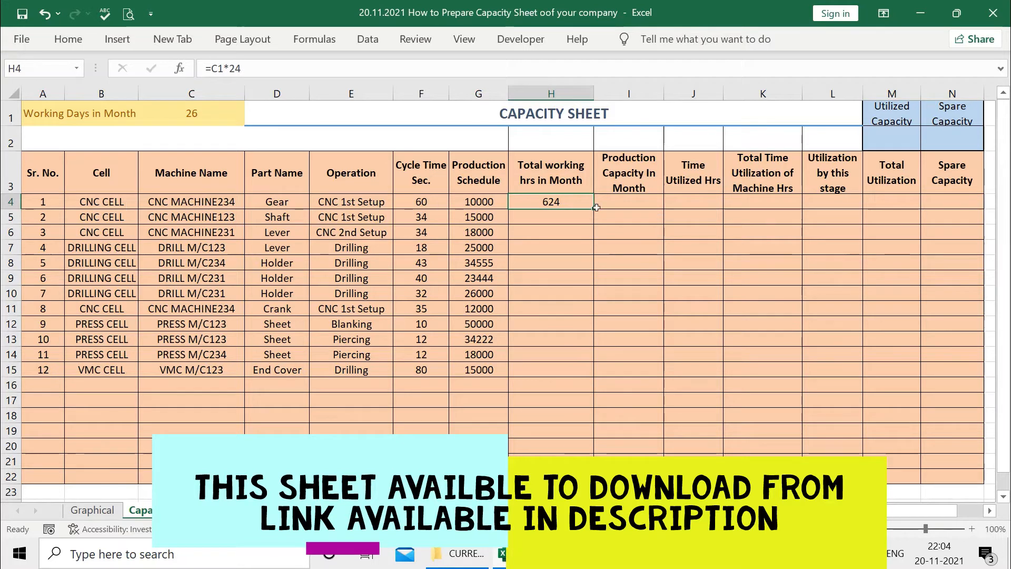
pyautogui.click(226, 214)
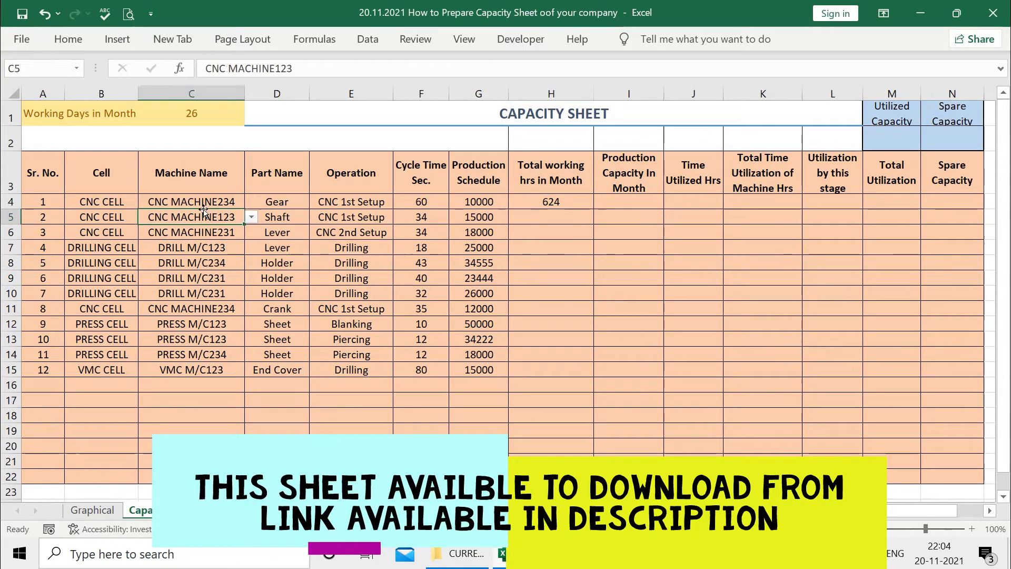
pyautogui.press('Up')
pyautogui.click(532, 201)
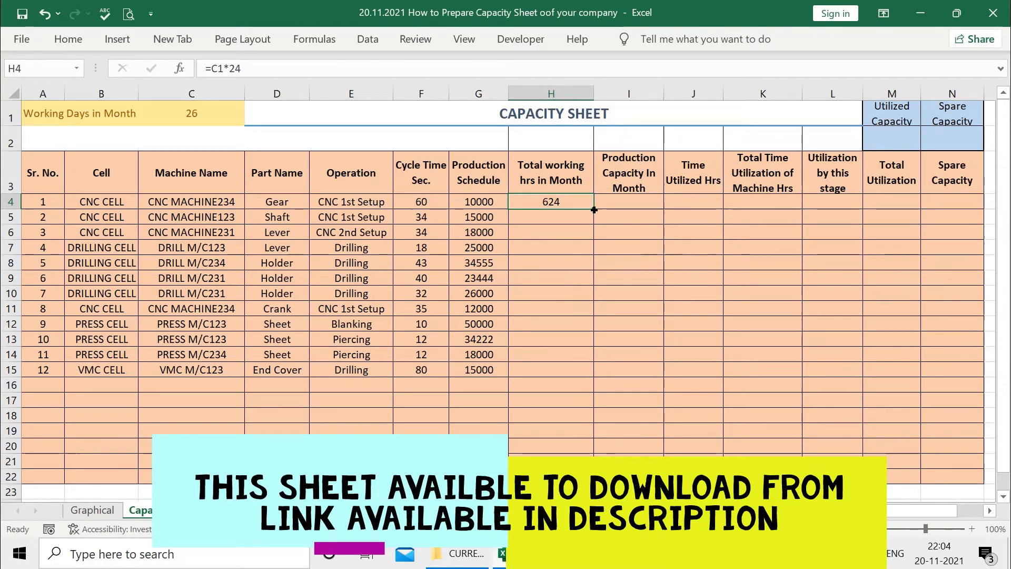
pyautogui.moveTo(594, 209); pyautogui.dragTo(594, 451)
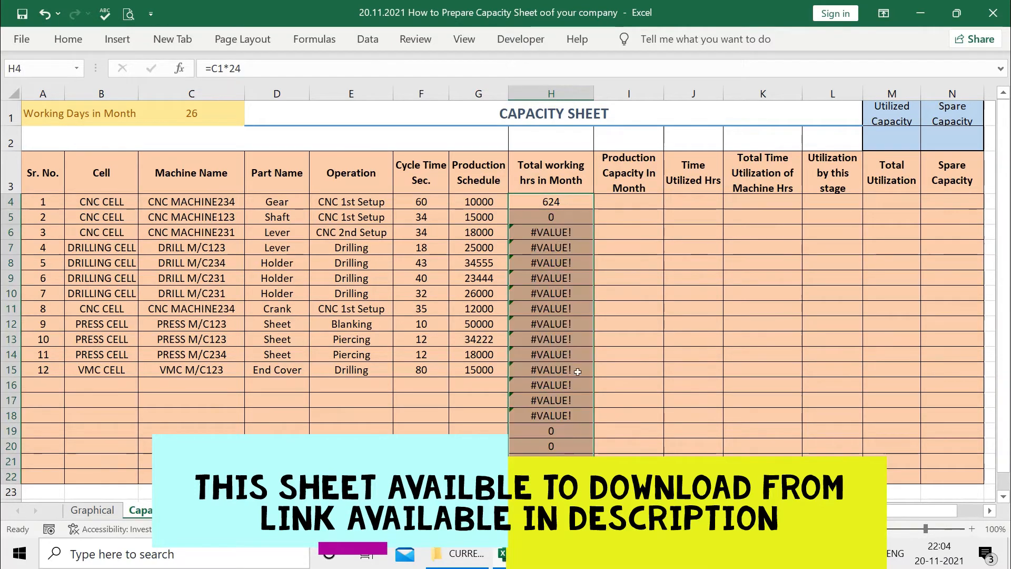
# Make the C1 reference in the H4 formula absolute as $C$1
pyautogui.click(559, 209)
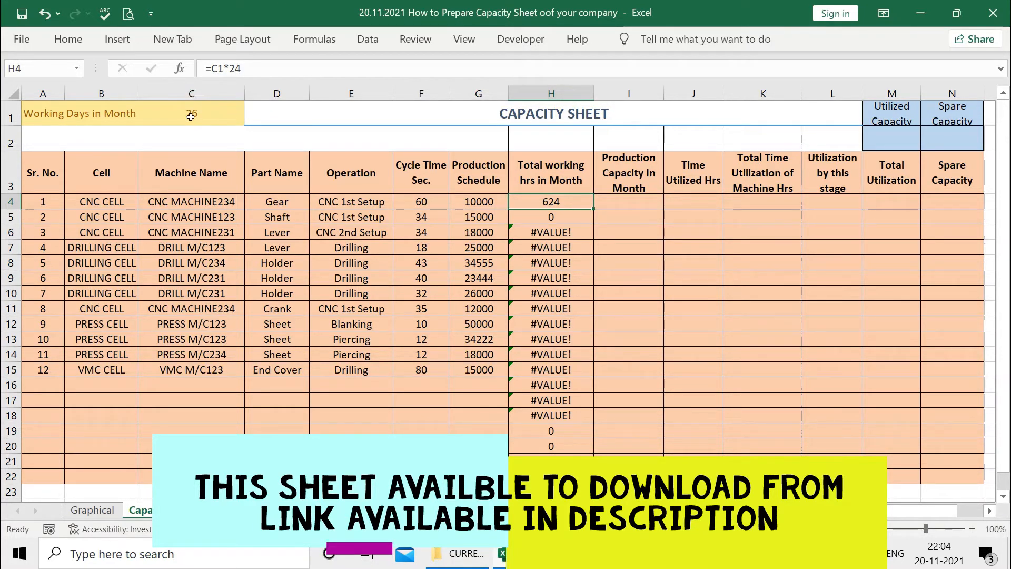
pyautogui.click(224, 71)
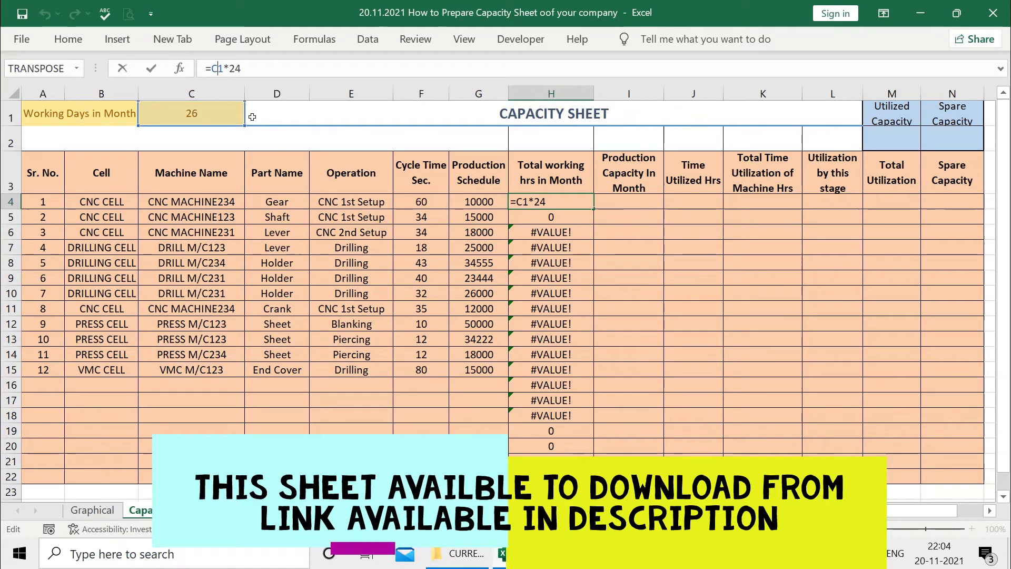
pyautogui.press('F4')
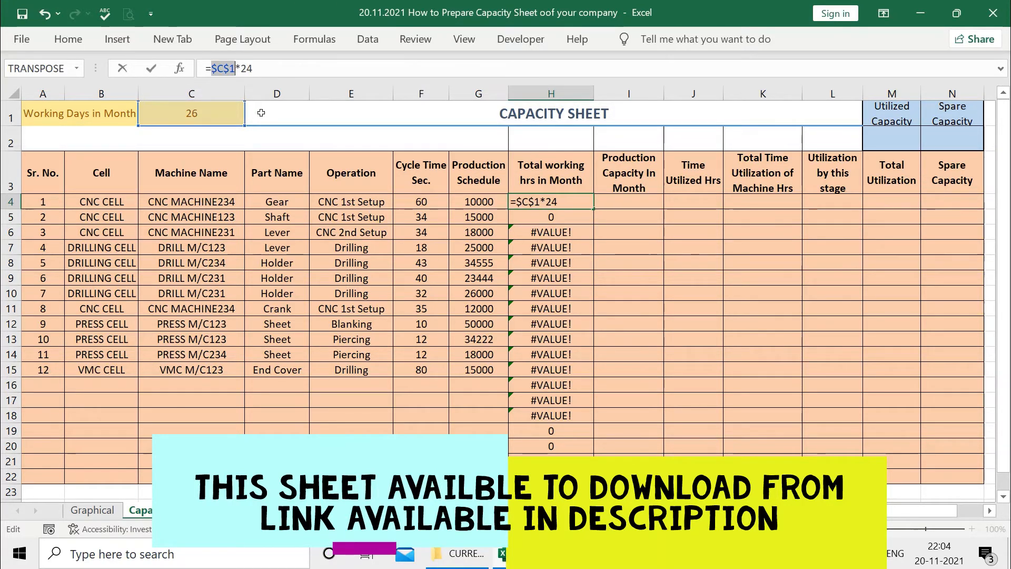
pyautogui.press('Return')
# Fill the updated H4 formula down the Total working hrs in Month column
pyautogui.click(548, 202)
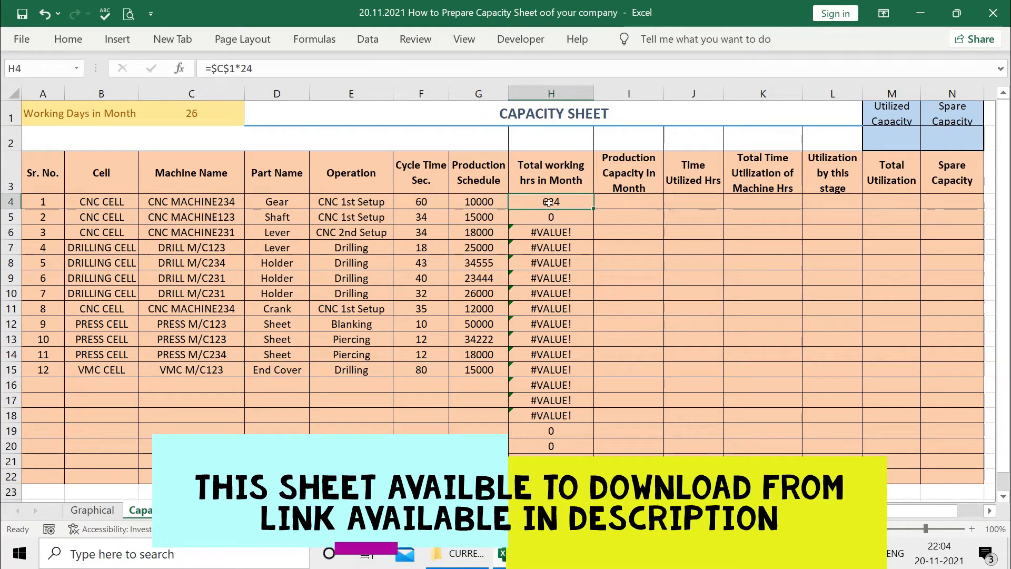
pyautogui.moveTo(593, 207); pyautogui.dragTo(593, 455)
pyautogui.click(609, 368)
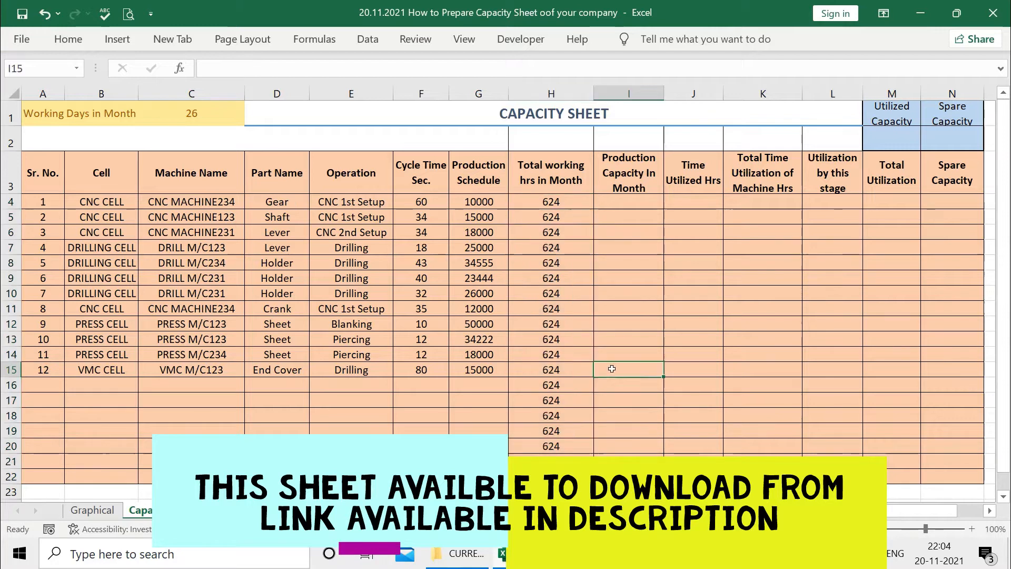
# Check the copied formulas in several cells of the Total working hrs in Month column
pyautogui.click(551, 203)
pyautogui.press('Down')
pyautogui.click(550, 233)
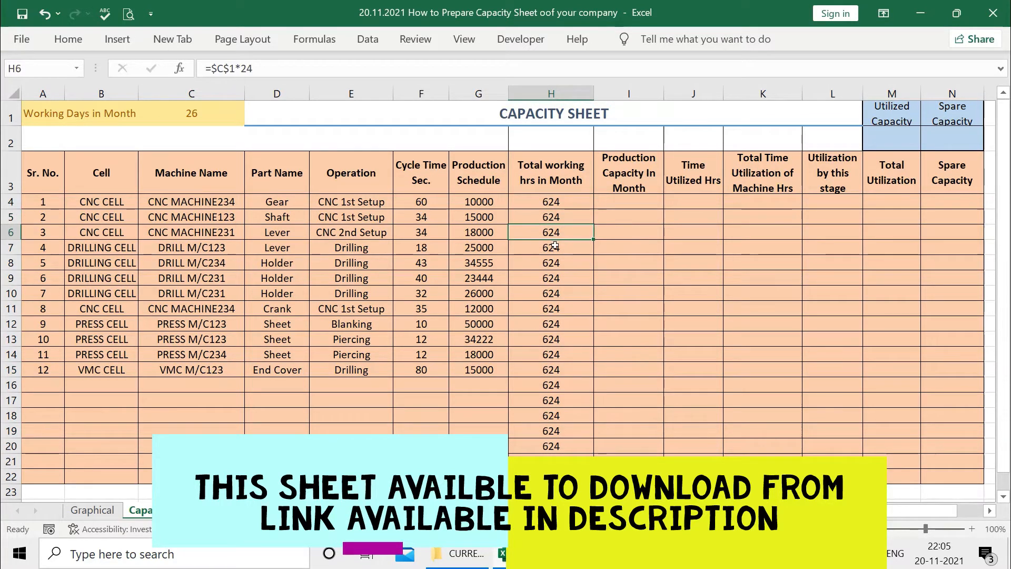
pyautogui.click(556, 248)
pyautogui.click(564, 263)
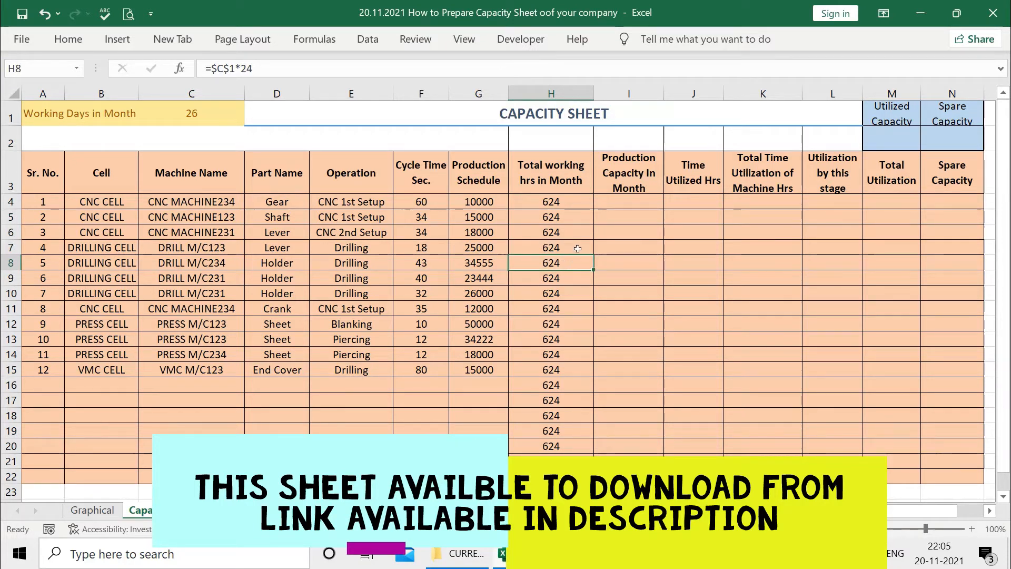
pyautogui.click(563, 179)
pyautogui.click(566, 206)
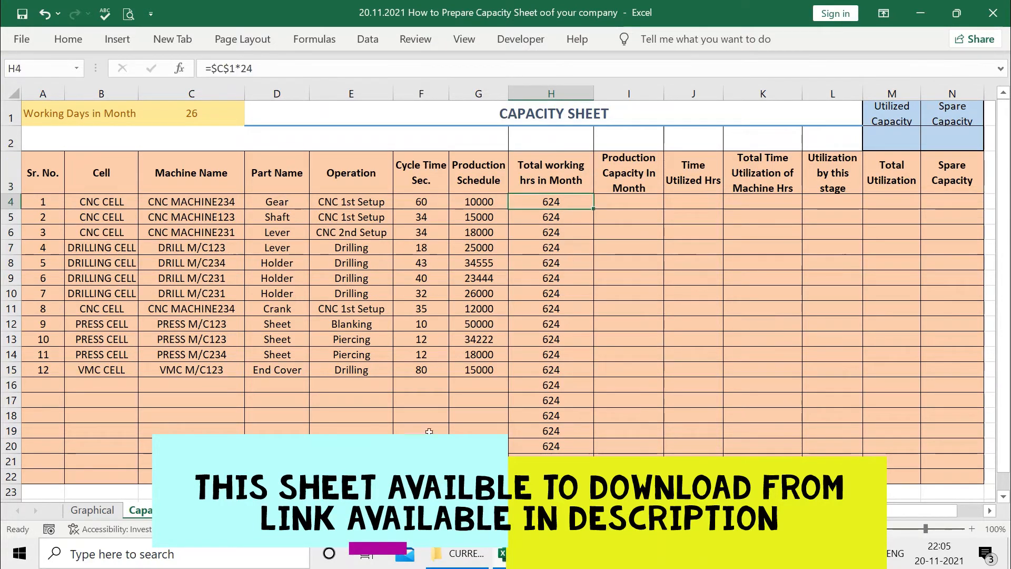
pyautogui.moveTo(102, 370); pyautogui.dragTo(117, 431)
pyautogui.click(544, 390)
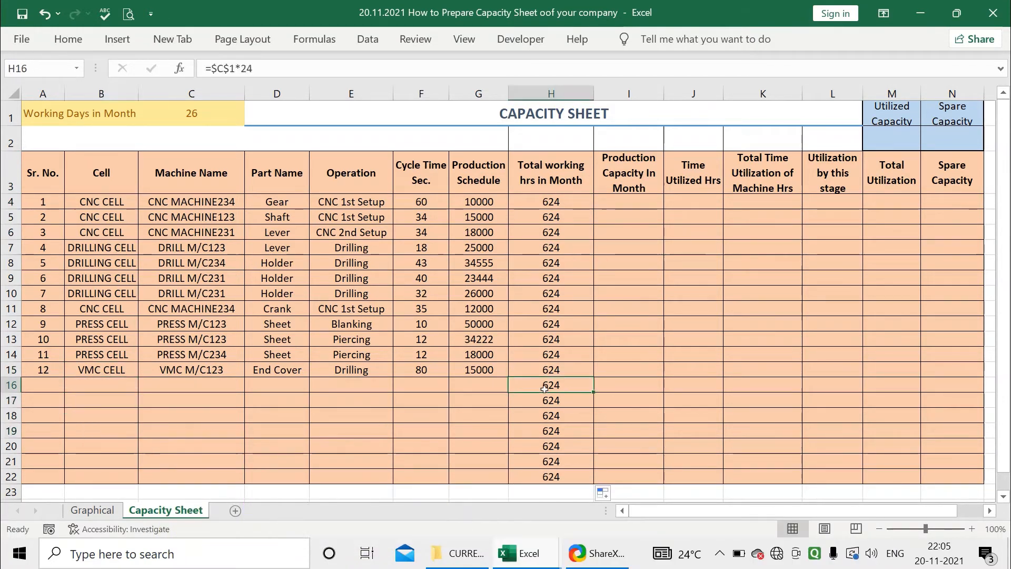
pyautogui.click(548, 206)
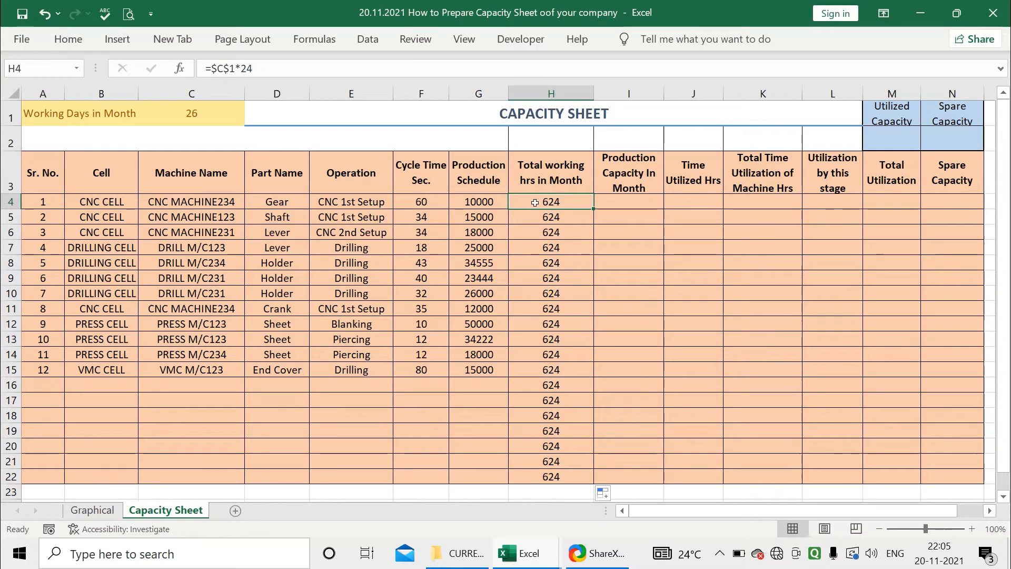
# Change the H4 formula to =IF(C4="","",$C$1*24) so it stays blank when no machine is listed
pyautogui.click(210, 74)
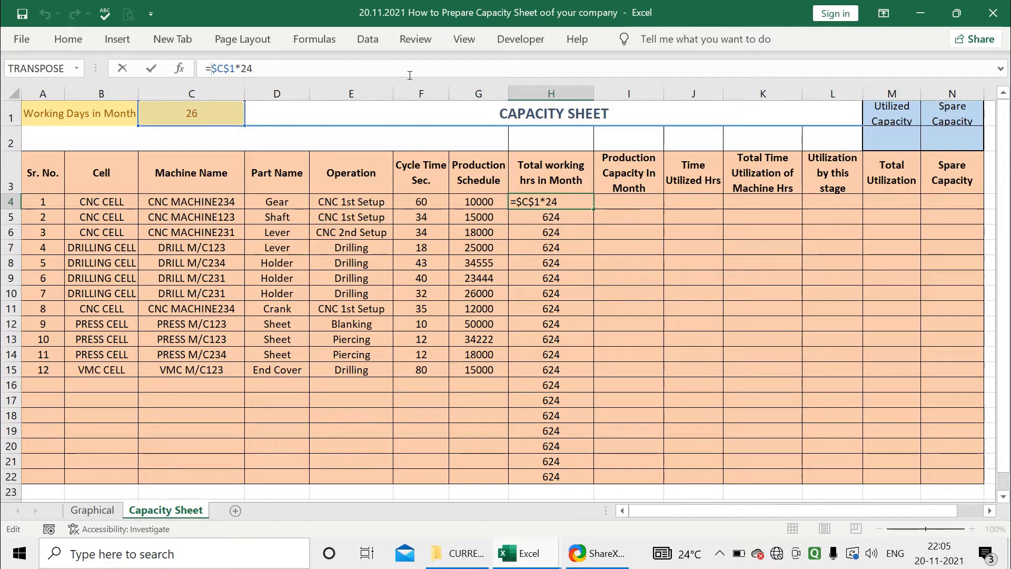
pyautogui.write('IF')
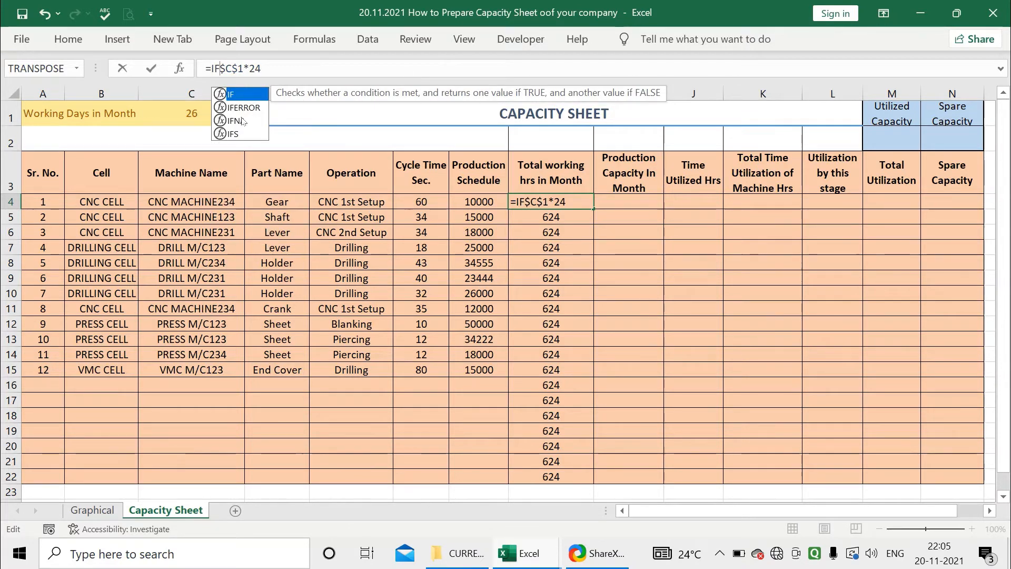
pyautogui.doubleClick(239, 96)
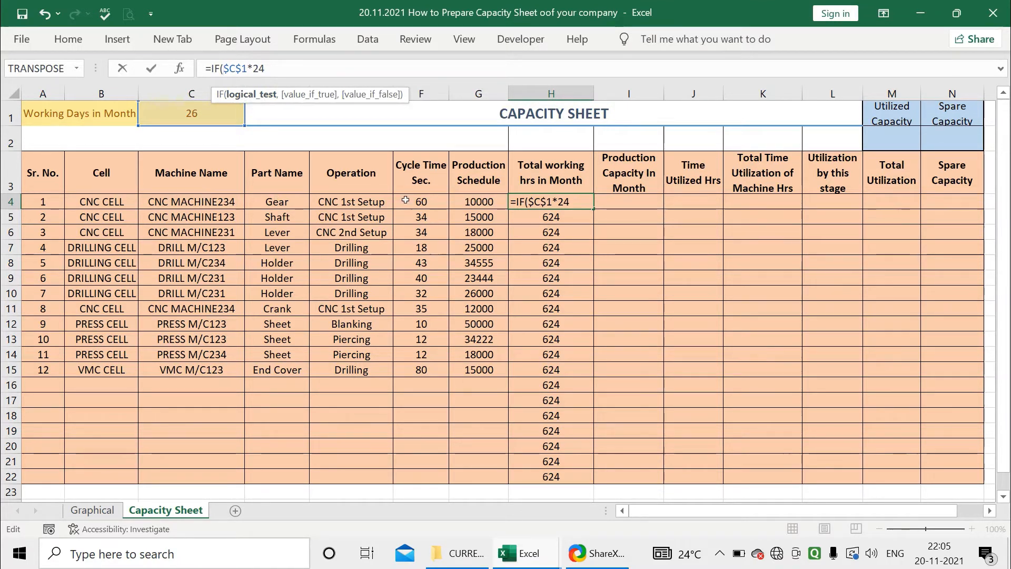
pyautogui.click(191, 203)
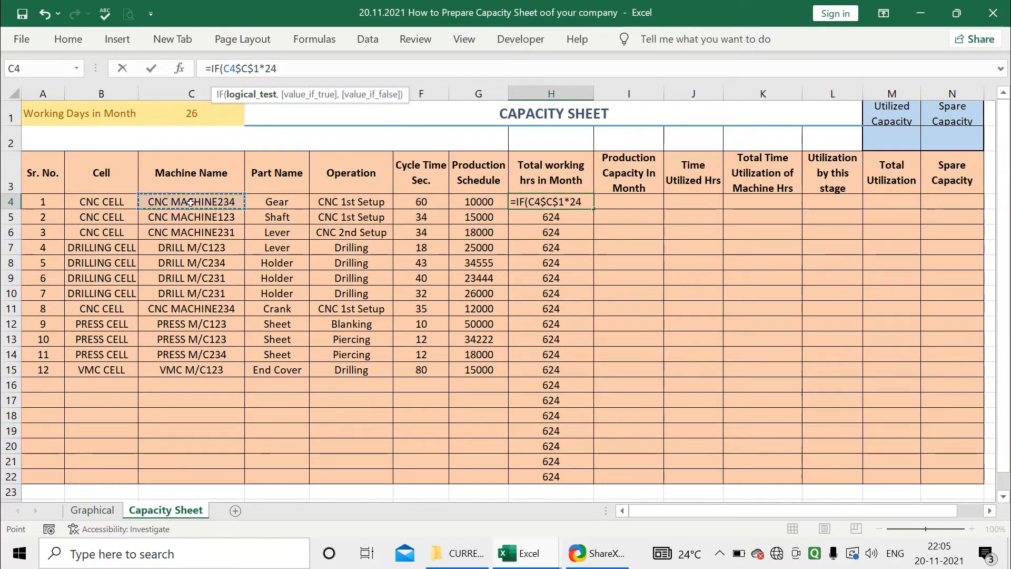
pyautogui.write('=')
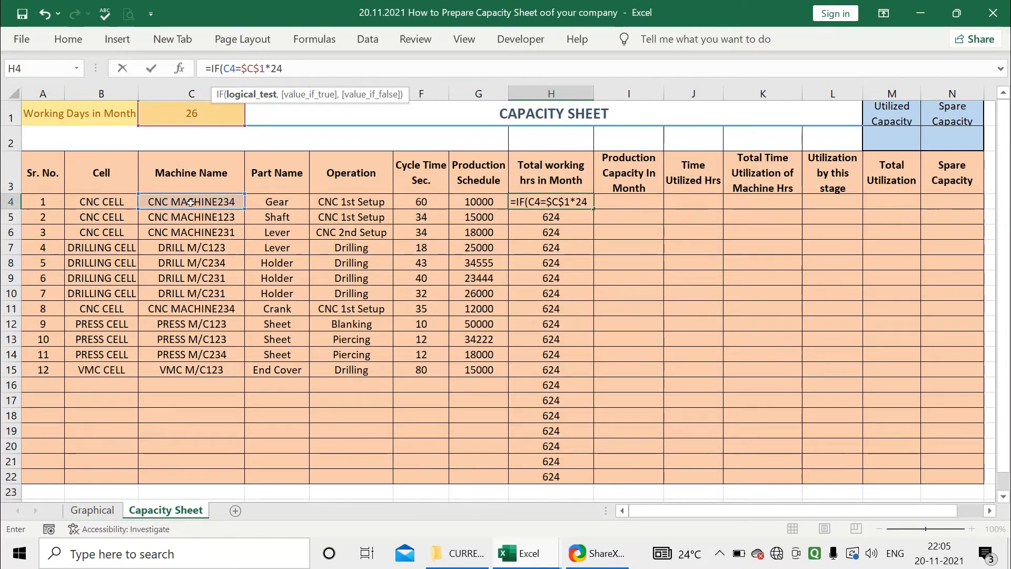
pyautogui.write('""')
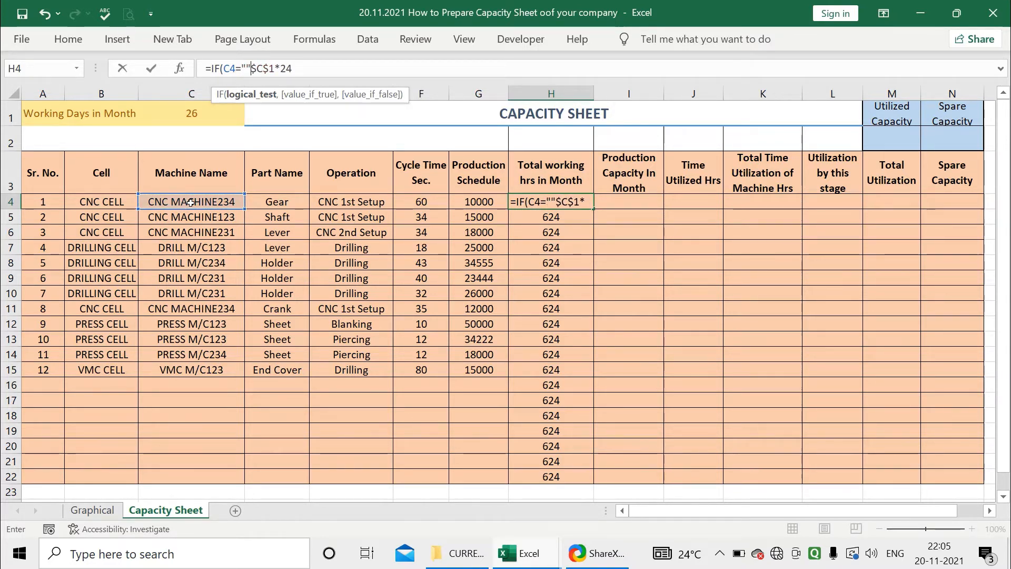
pyautogui.write(',')
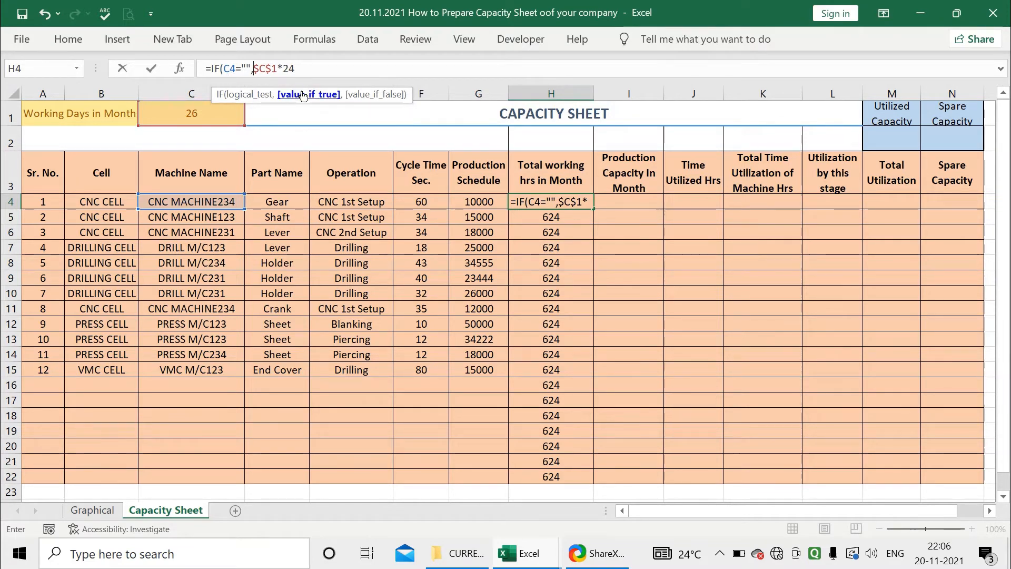
pyautogui.write('""')
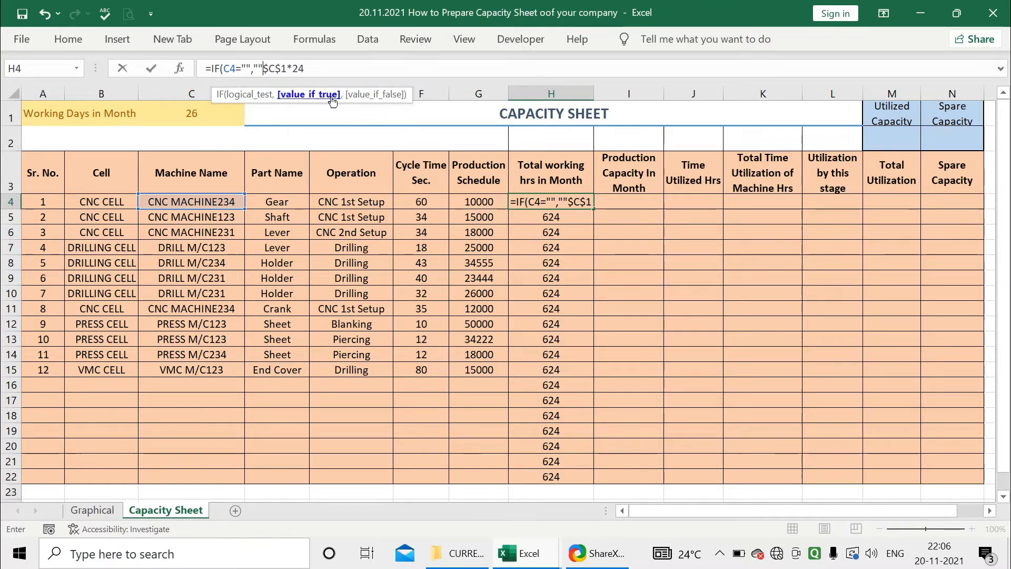
pyautogui.write(',')
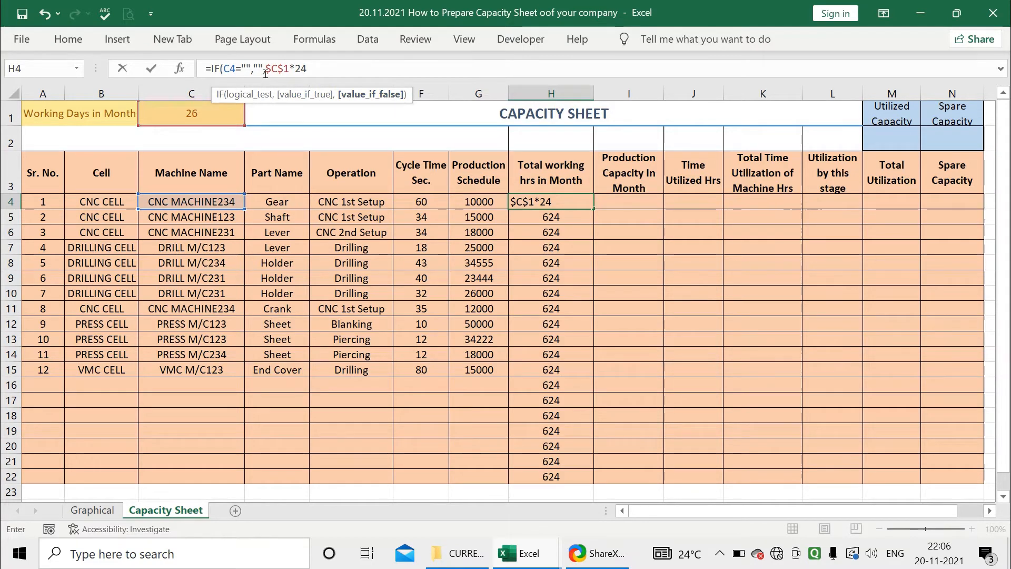
pyautogui.moveTo(266, 68)
pyautogui.mouseDown()
pyautogui.moveTo(317, 67)
pyautogui.moveTo(267, 68)
pyautogui.mouseUp()
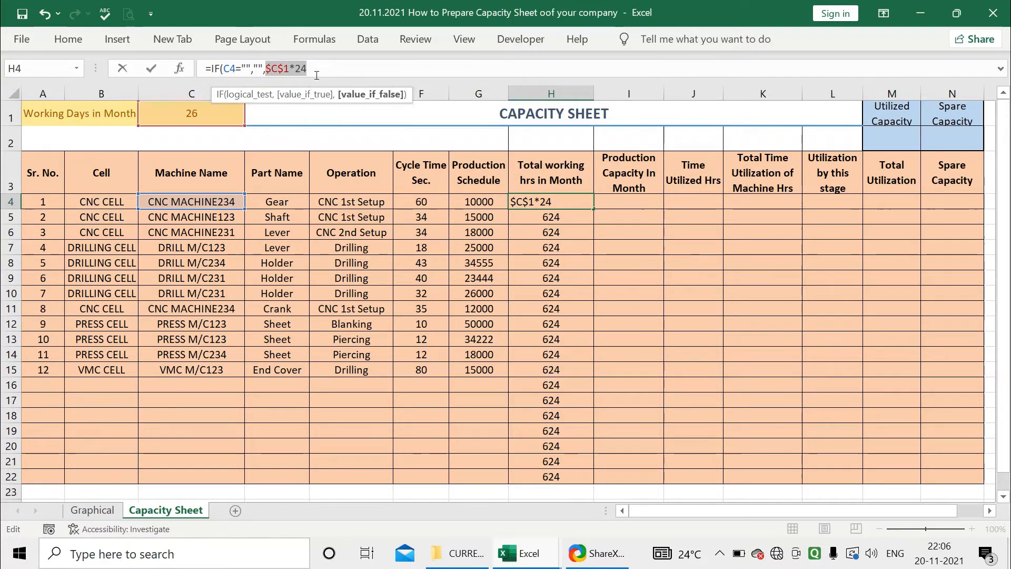
pyautogui.click(319, 69)
pyautogui.press('Return')
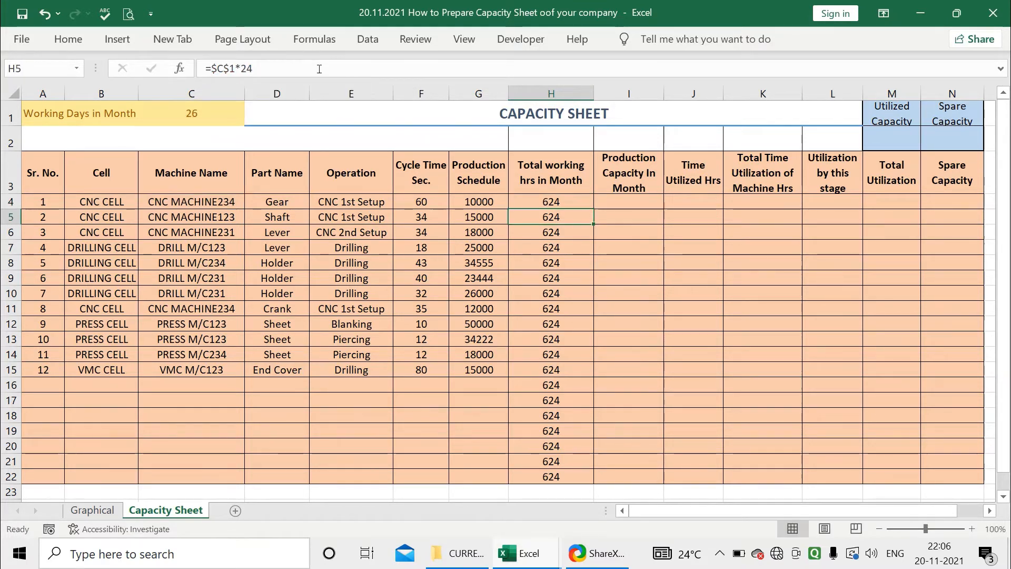
# Fill the H4 IF formula down the Total working hrs in Month column to row 22
pyautogui.click(227, 198)
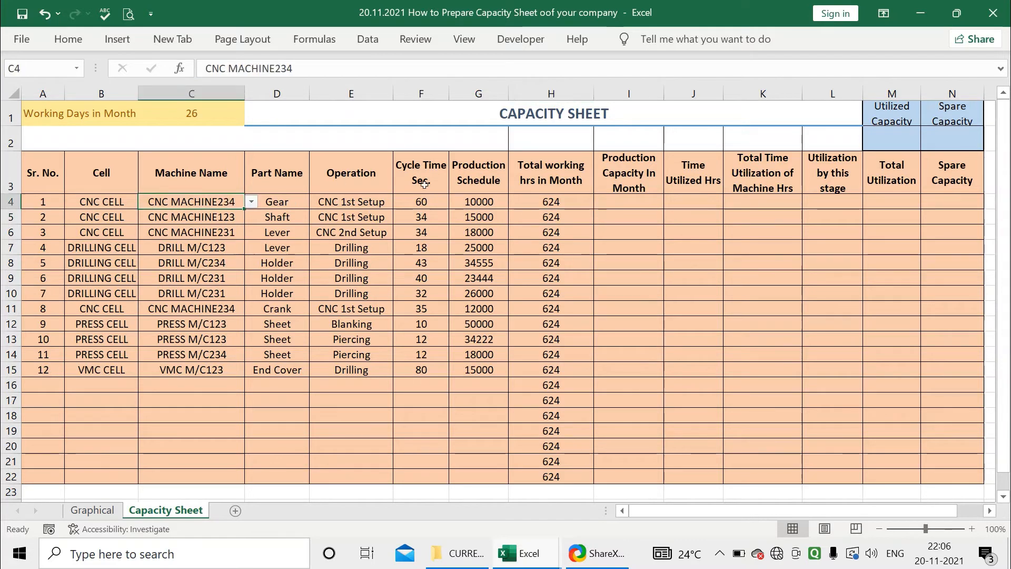
pyautogui.click(519, 202)
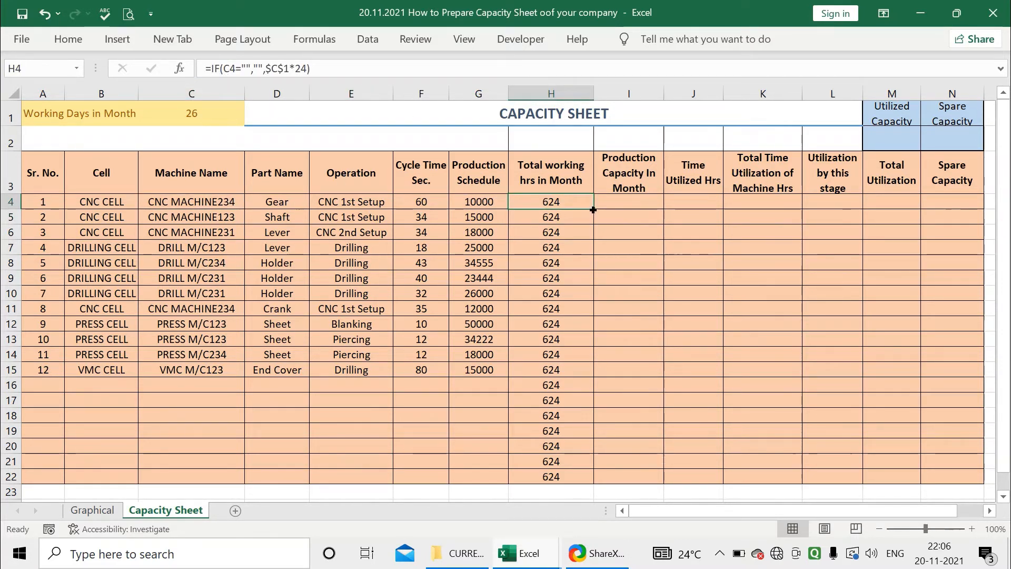
pyautogui.moveTo(592, 212); pyautogui.dragTo(582, 476)
pyautogui.click(565, 384)
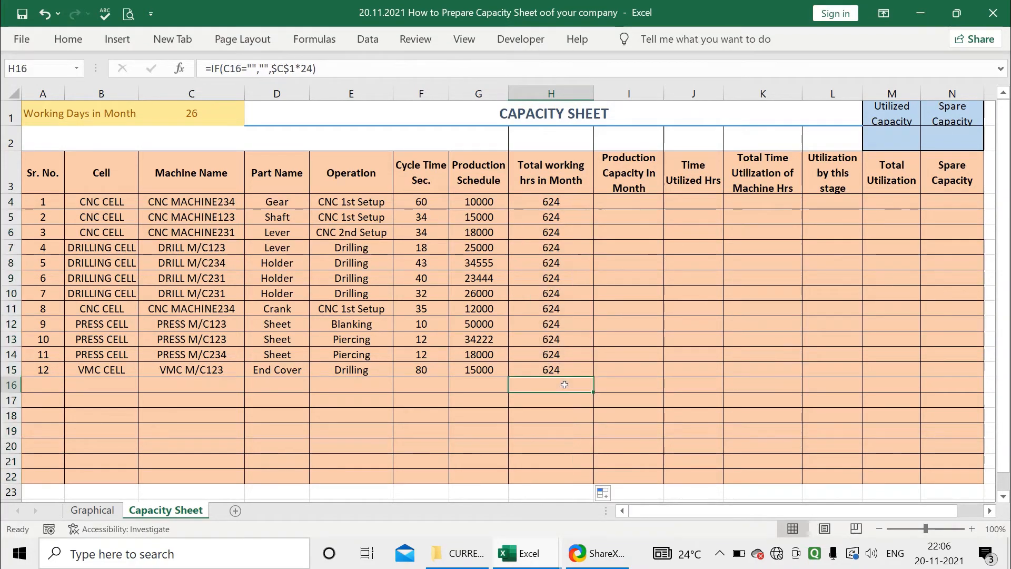
pyautogui.click(537, 206)
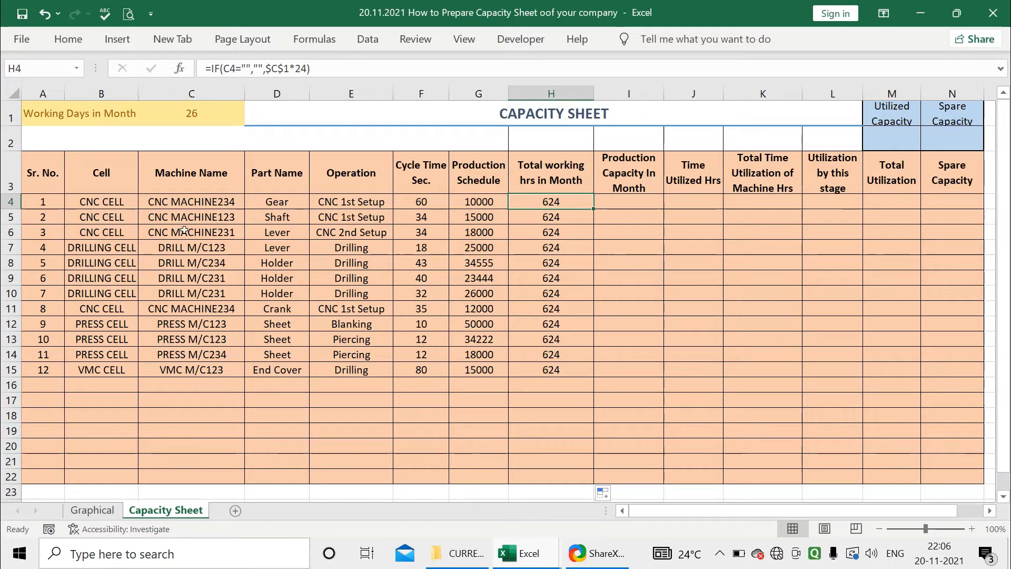
pyautogui.moveTo(191, 388); pyautogui.dragTo(187, 477)
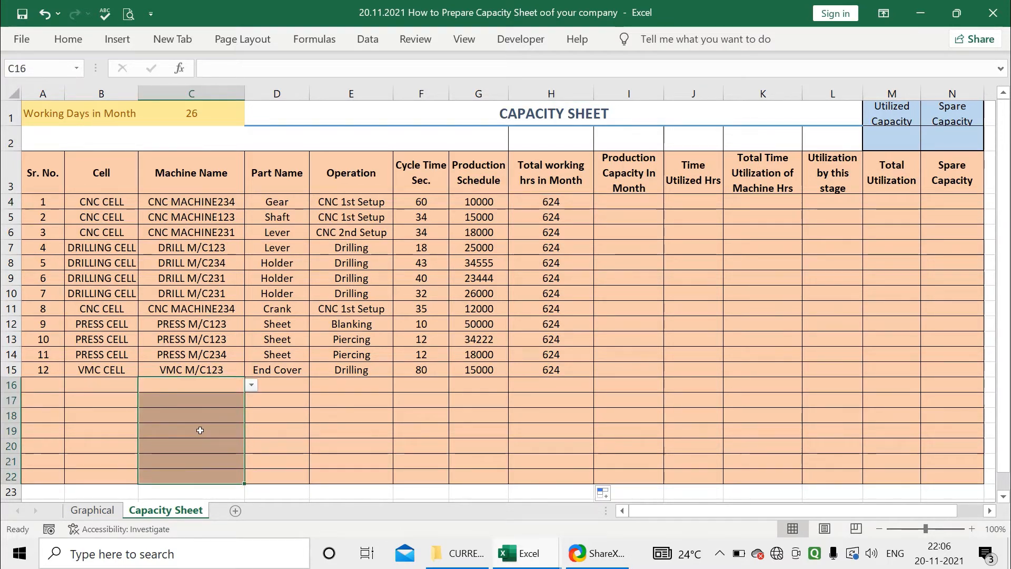
pyautogui.moveTo(537, 387); pyautogui.dragTo(538, 480)
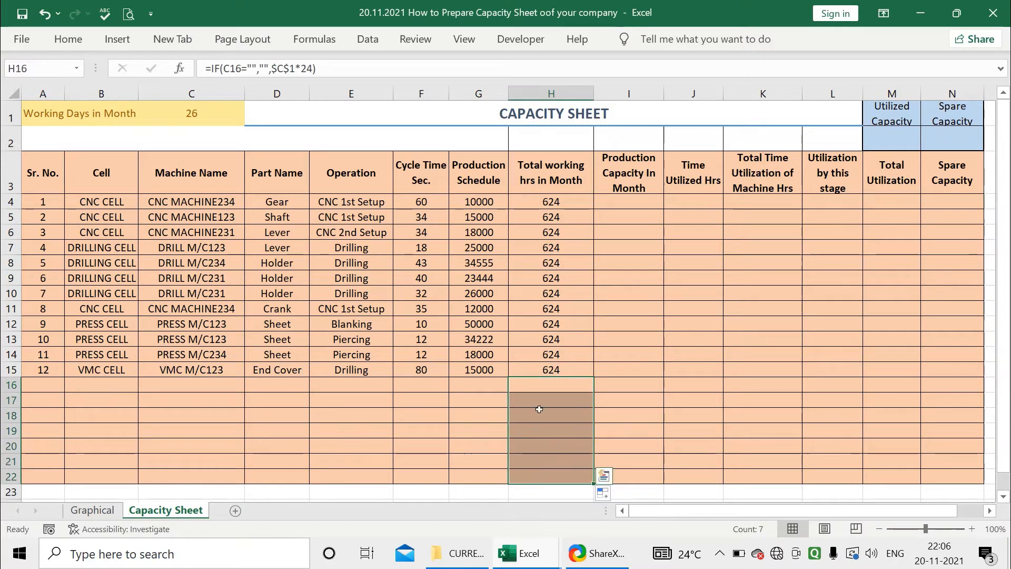
pyautogui.click(539, 202)
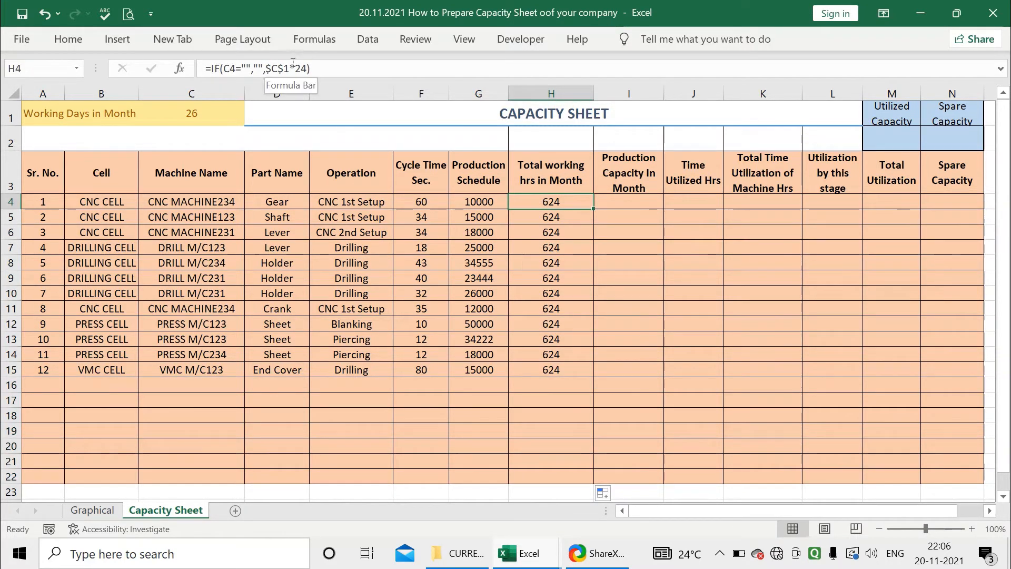
# Enter the formula =H4*60*60/F4 in I4 to calculate Production Capacity In Month
pyautogui.click(611, 204)
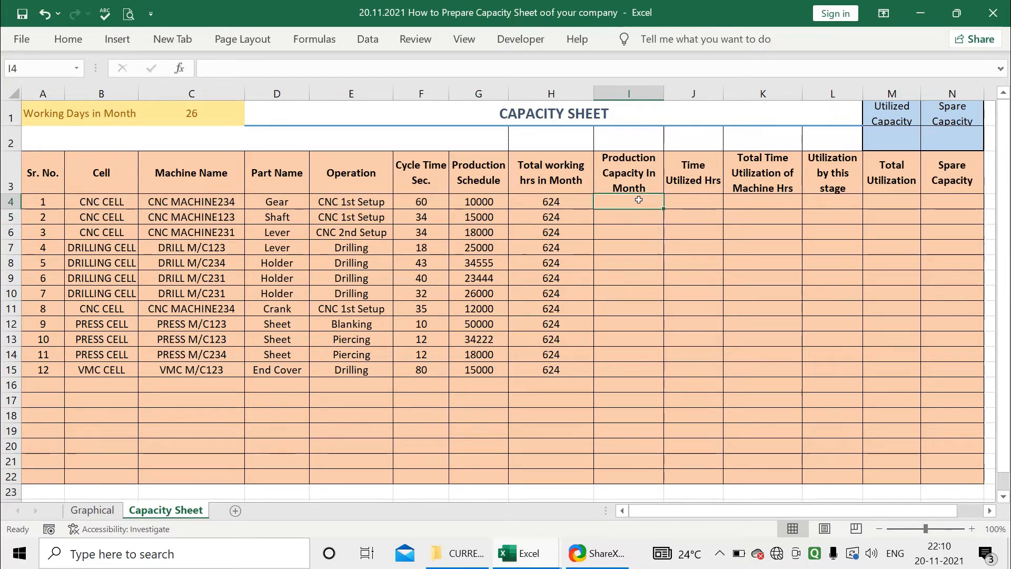
pyautogui.click(373, 201)
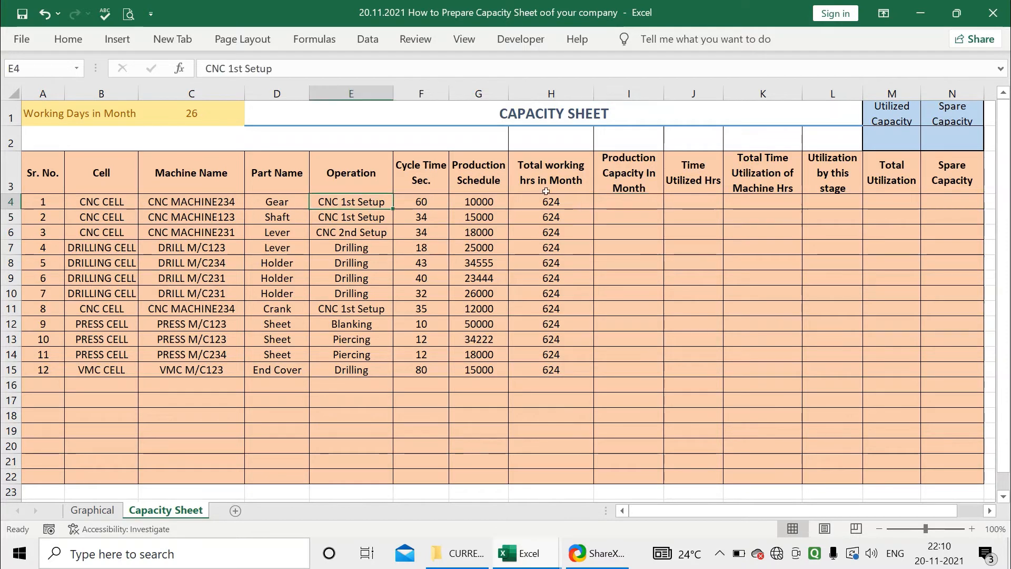
pyautogui.click(623, 201)
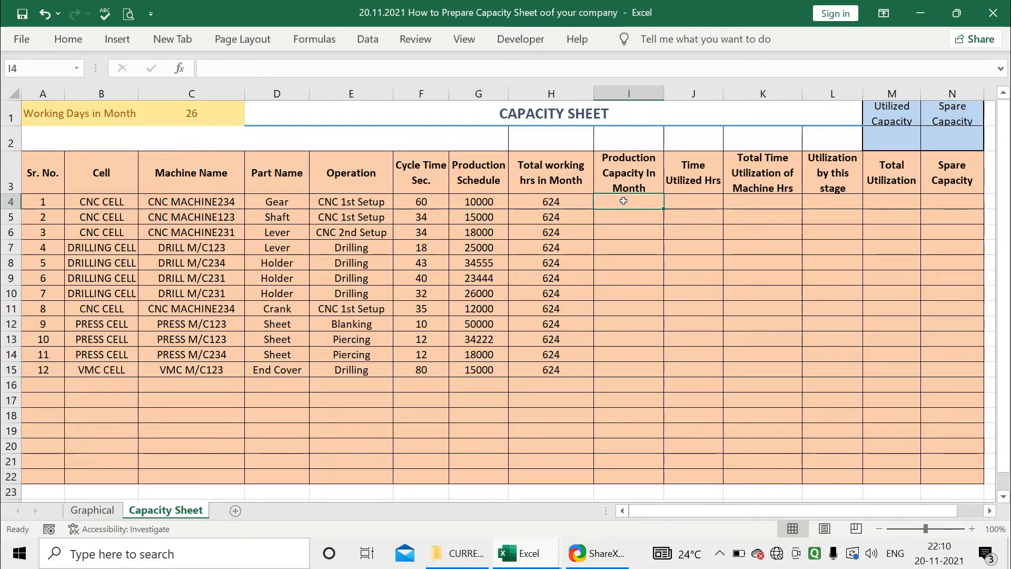
pyautogui.write('=')
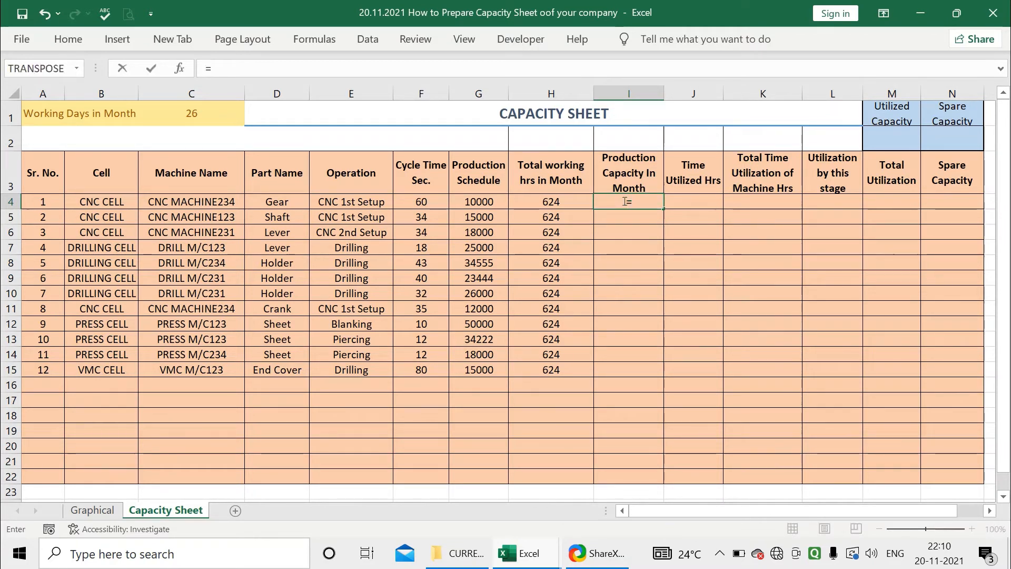
pyautogui.click(548, 203)
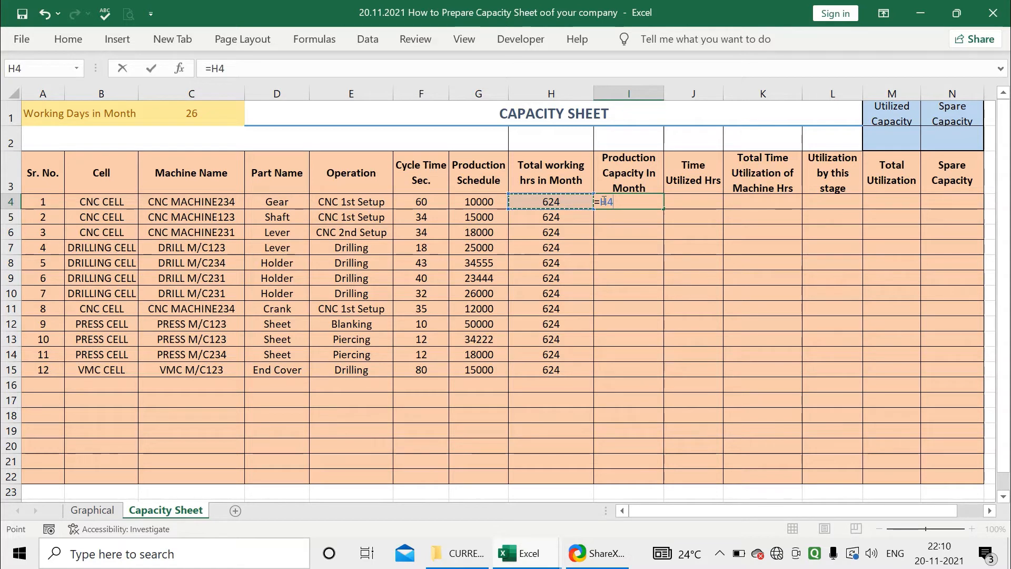
pyautogui.write('*')
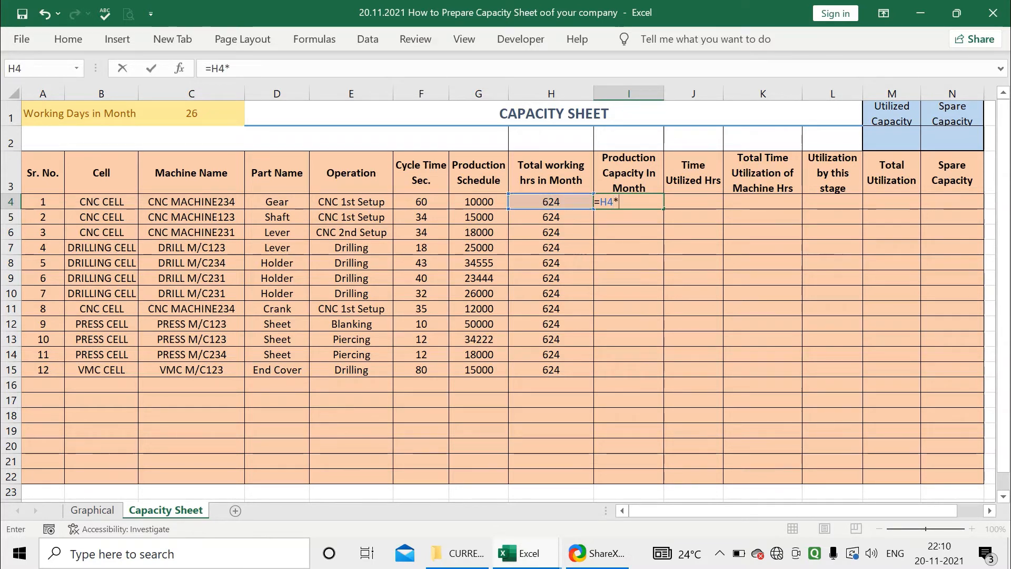
pyautogui.write('60')
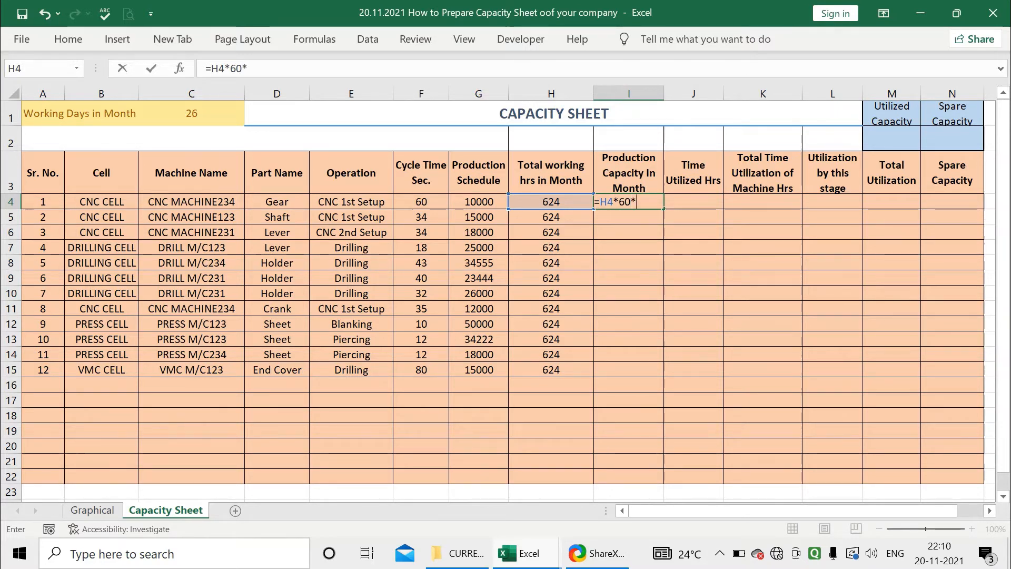
pyautogui.write('*60')
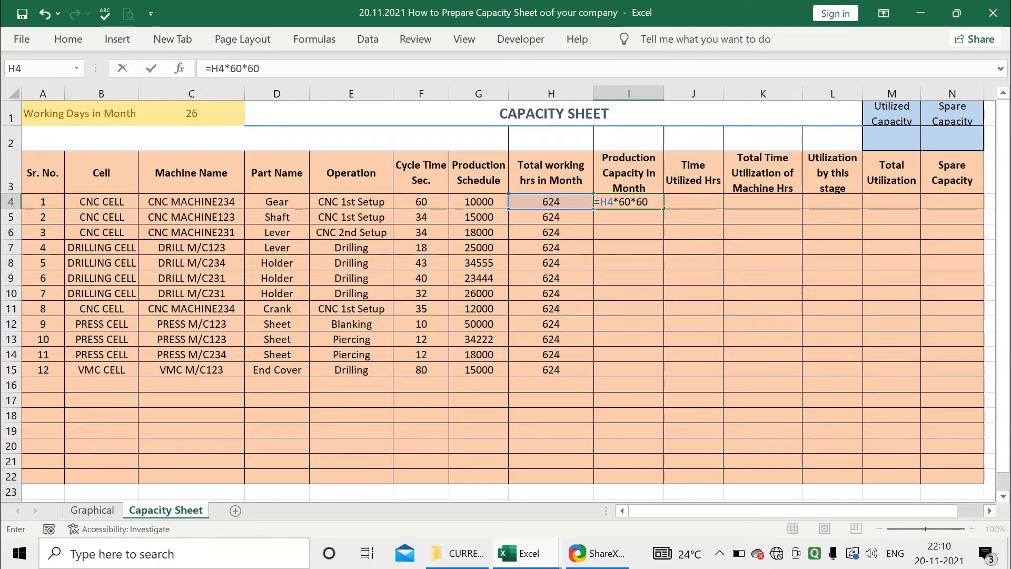
pyautogui.write('/')
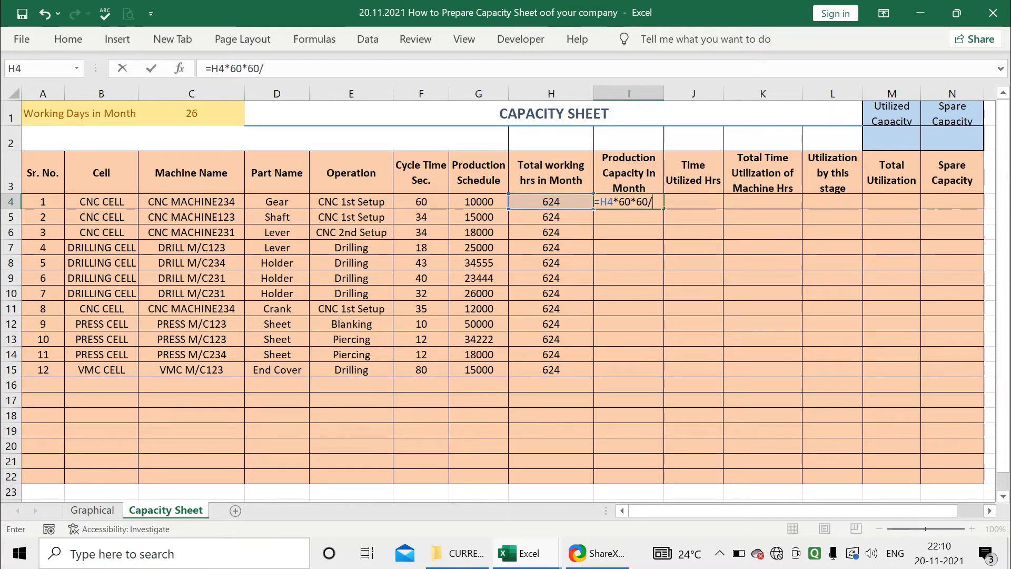
pyautogui.click(412, 202)
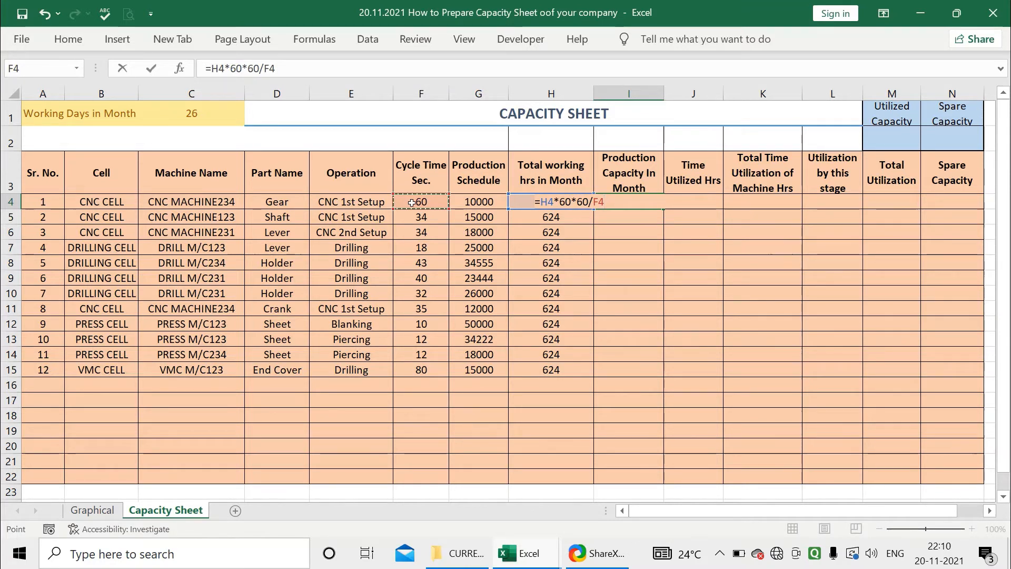
pyautogui.press('Return')
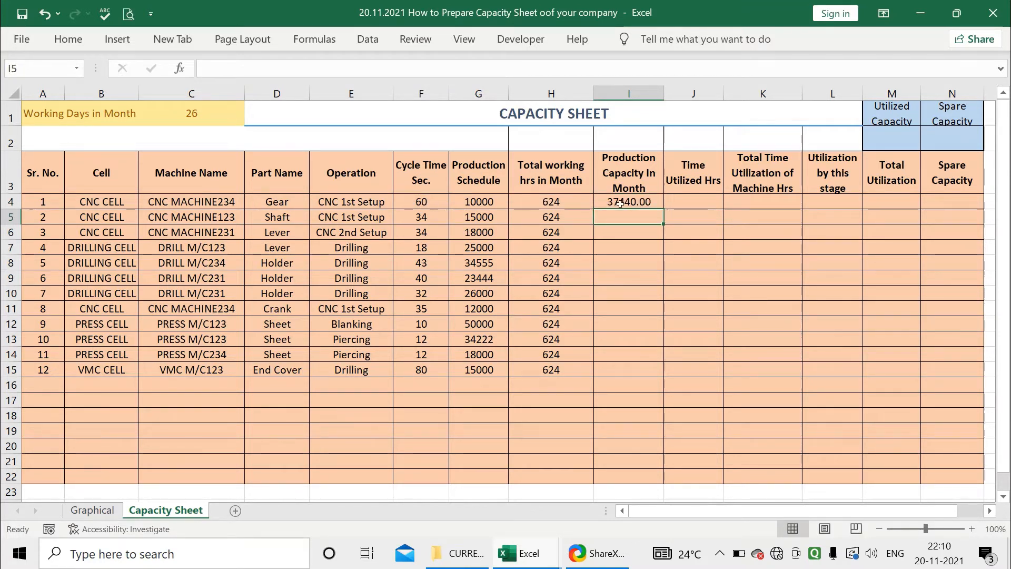
# Fill the I4 capacity formula down the Production Capacity In Month column to row 22
pyautogui.click(639, 204)
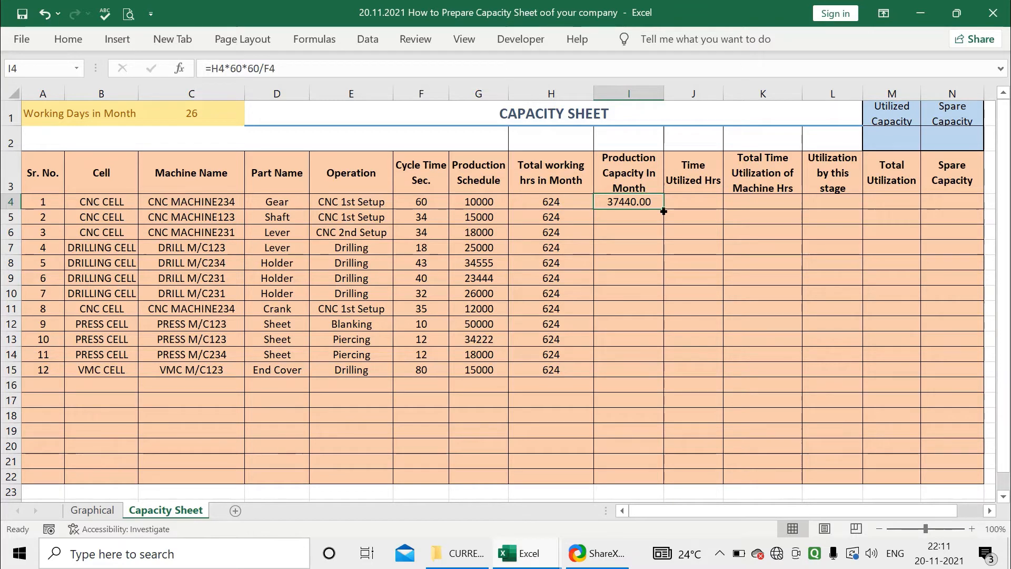
pyautogui.moveTo(663, 211); pyautogui.dragTo(645, 477)
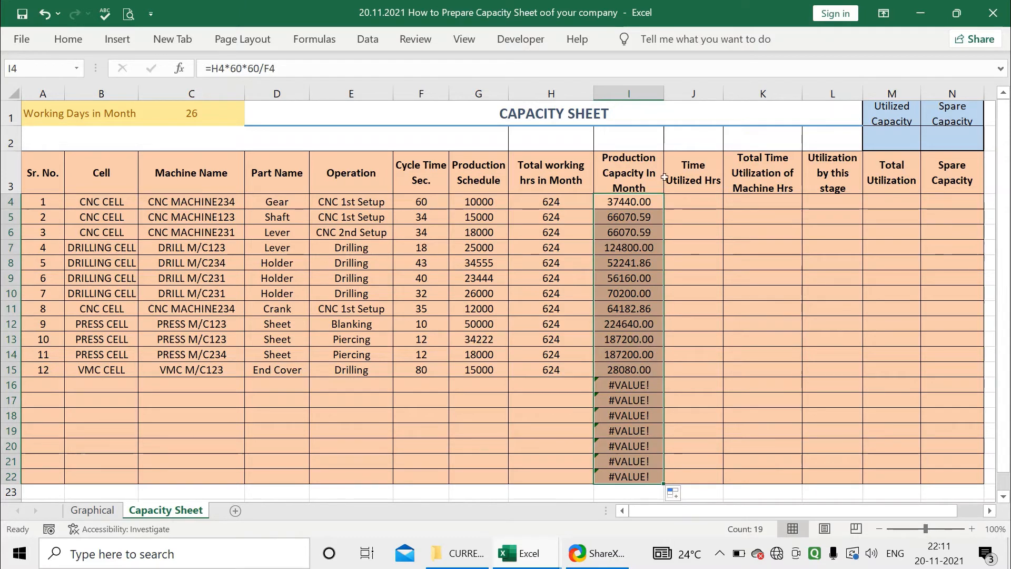
# Check the copied formulas in several cells of the Production Capacity In Month column
pyautogui.click(637, 199)
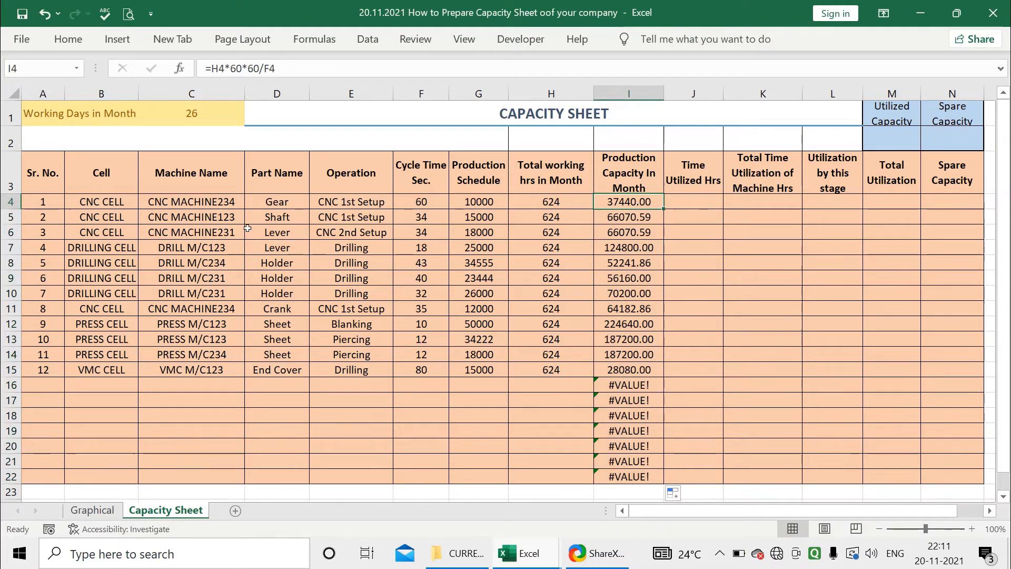
pyautogui.click(624, 233)
pyautogui.click(630, 261)
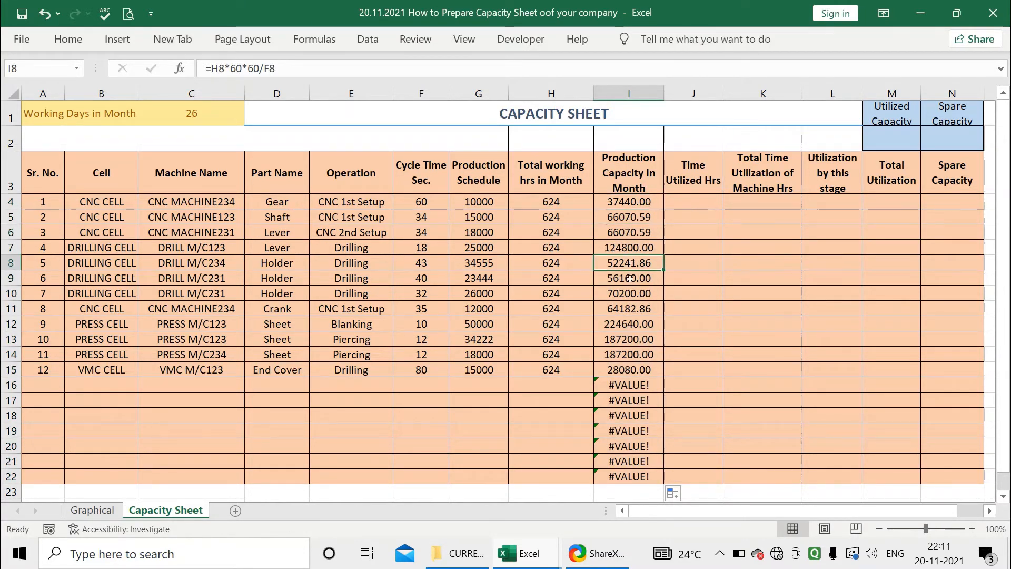
pyautogui.click(630, 294)
pyautogui.click(630, 325)
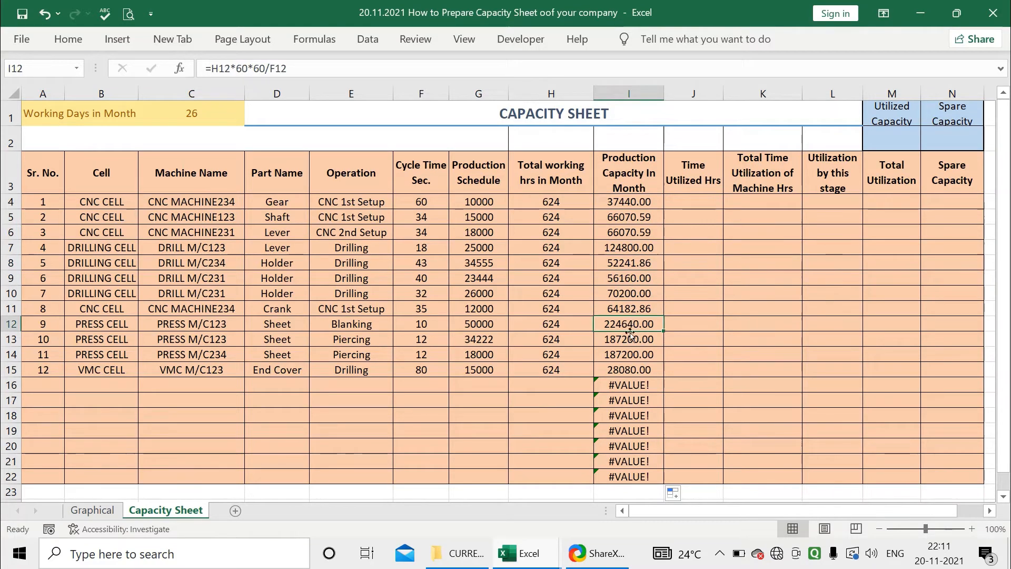
pyautogui.click(647, 383)
pyautogui.click(637, 402)
pyautogui.click(637, 418)
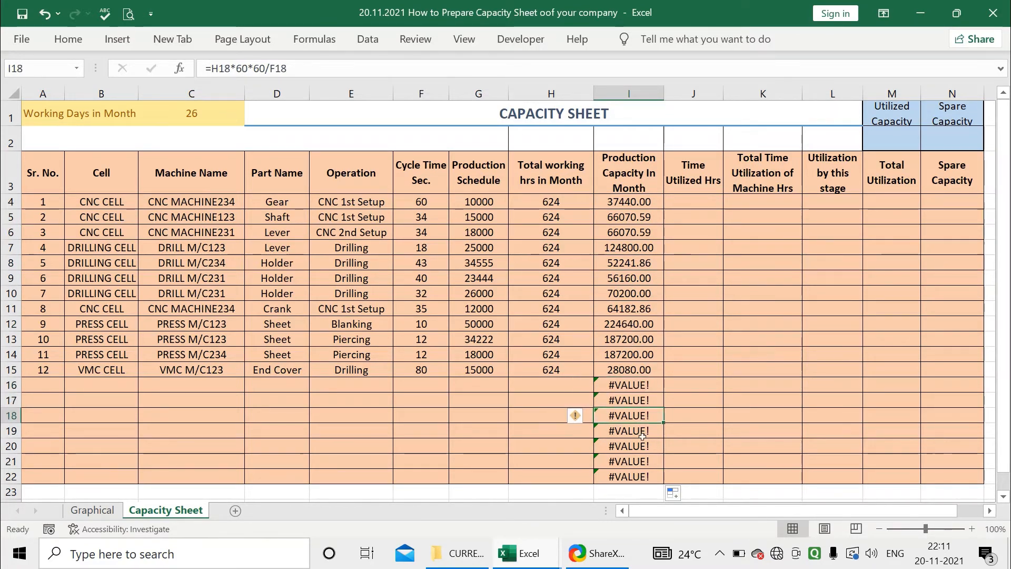
pyautogui.click(636, 432)
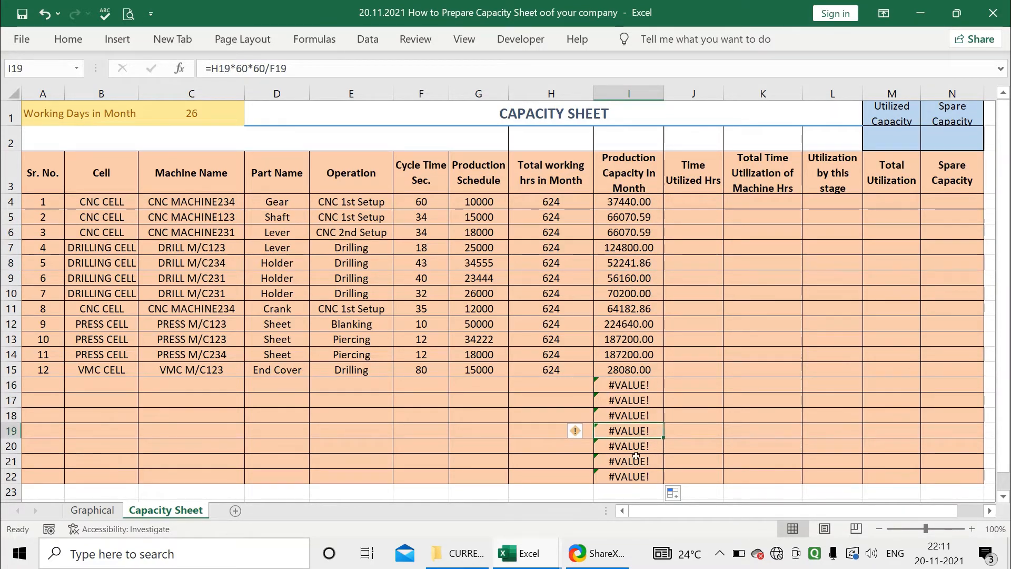
# Wrap the I4 formula as =IFERROR(H4*60*60/F4,"") so it stays blank on errors
pyautogui.click(617, 205)
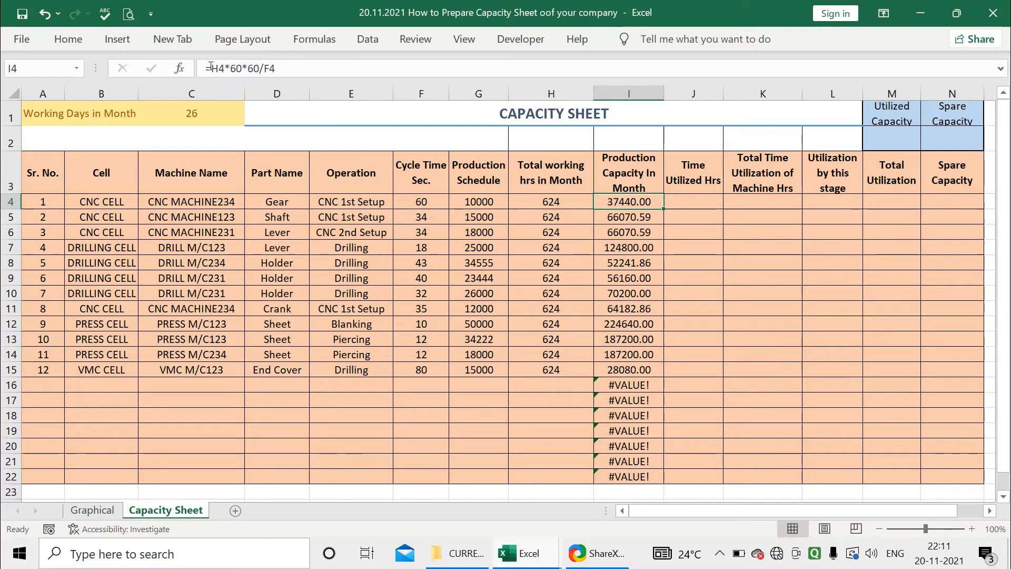
pyautogui.click(375, 69)
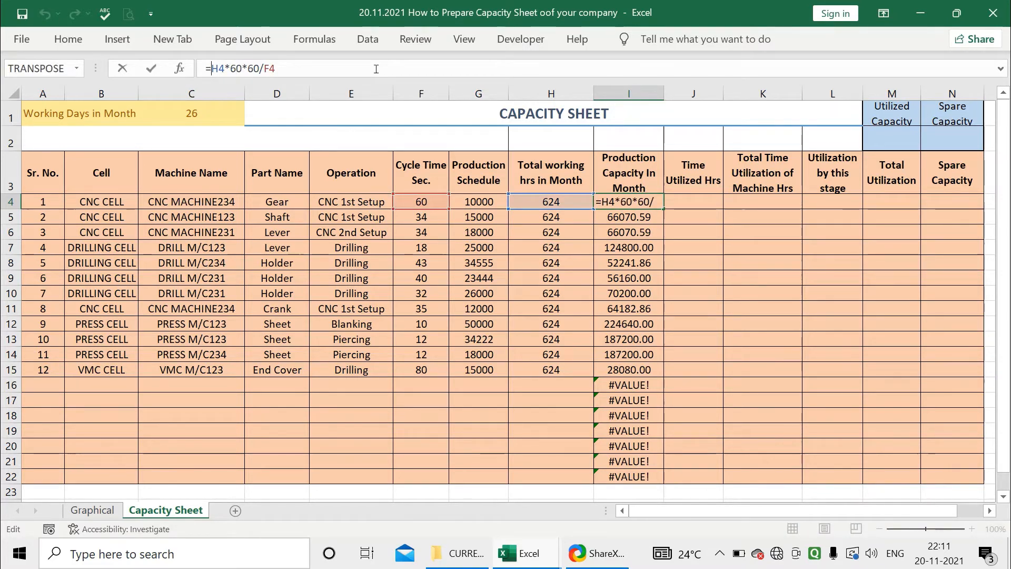
pyautogui.write('IF')
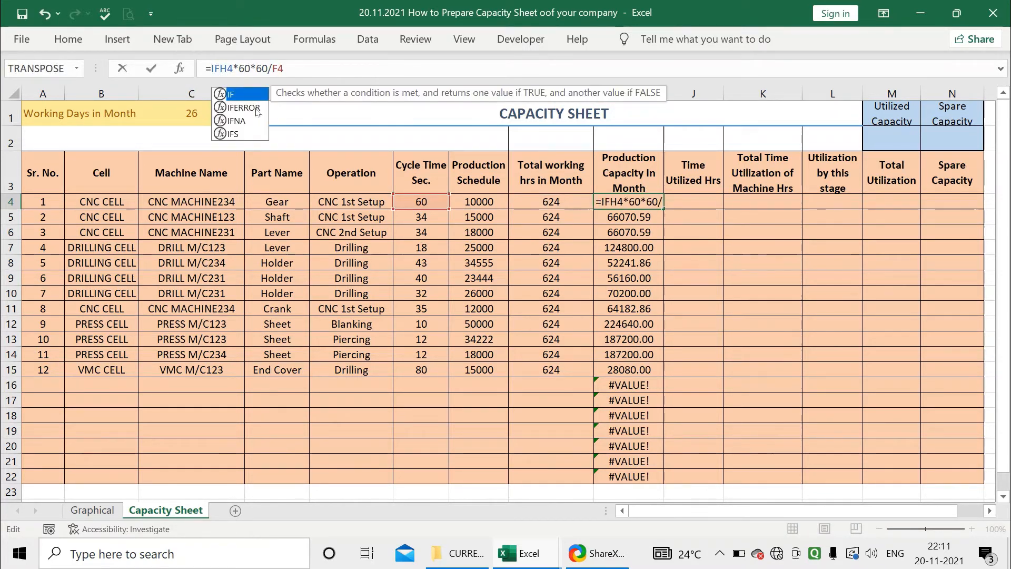
pyautogui.click(235, 109)
pyautogui.doubleClick(235, 109)
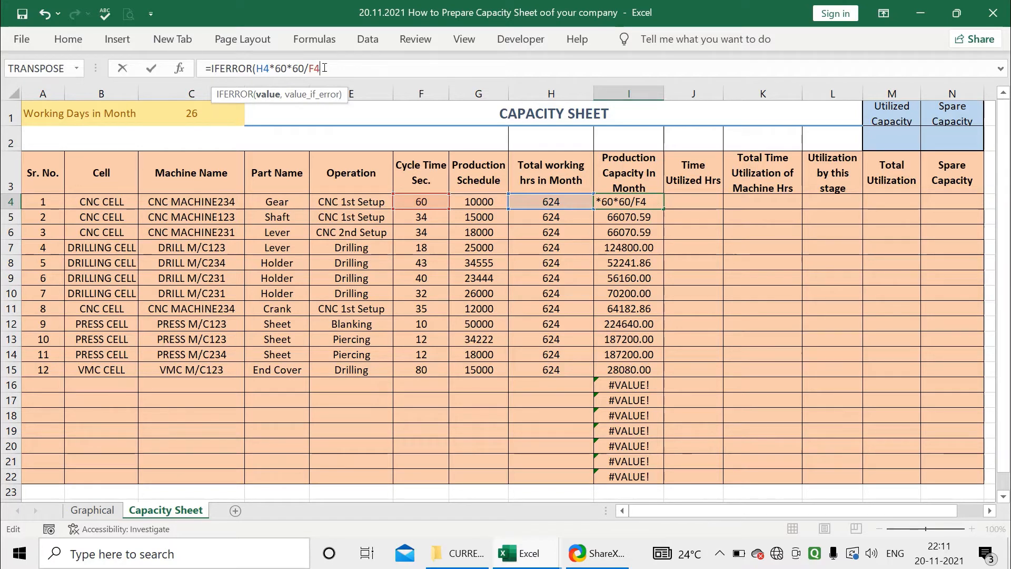
pyautogui.write(',')
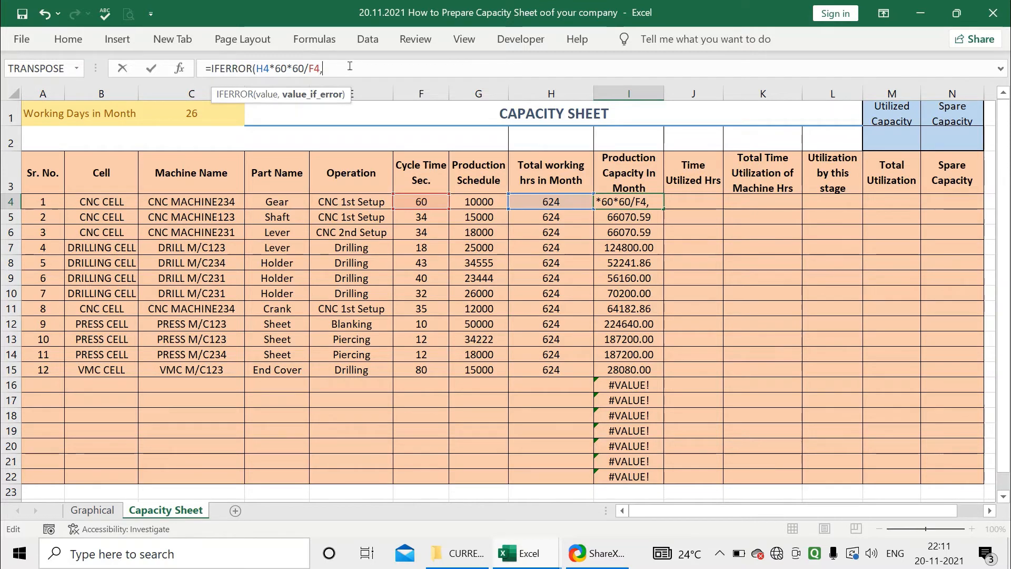
pyautogui.write('""')
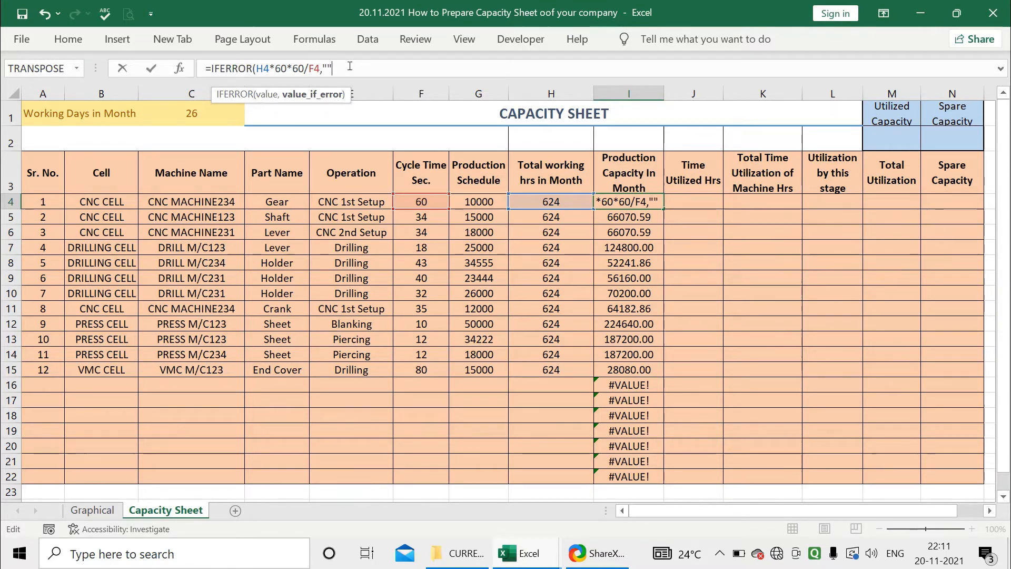
pyautogui.press('Return')
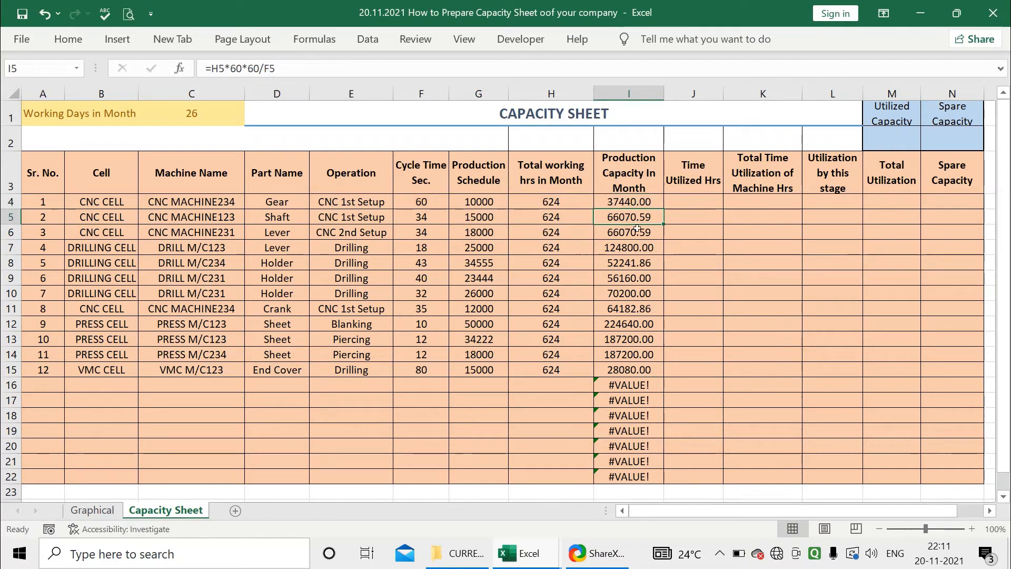
# Fill the I4 IFERROR formula down the Production Capacity In Month column to row 22
pyautogui.click(647, 200)
pyautogui.moveTo(665, 208); pyautogui.dragTo(639, 476)
pyautogui.click(641, 417)
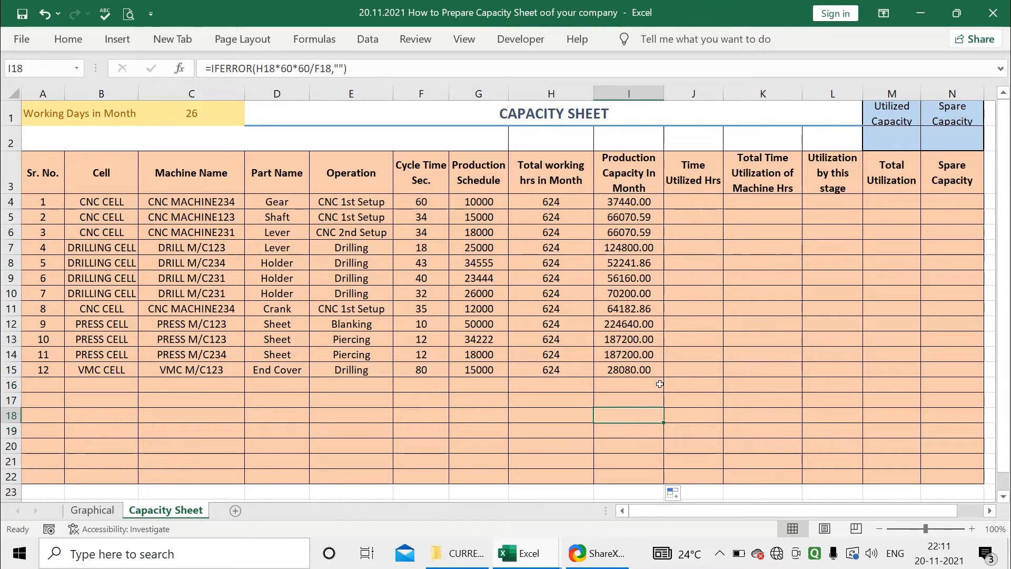
# Enter the formula =G4*F4/60/60 in J4 to calculate Time Utilized Hrs for the first machine
pyautogui.click(686, 201)
pyautogui.click(691, 186)
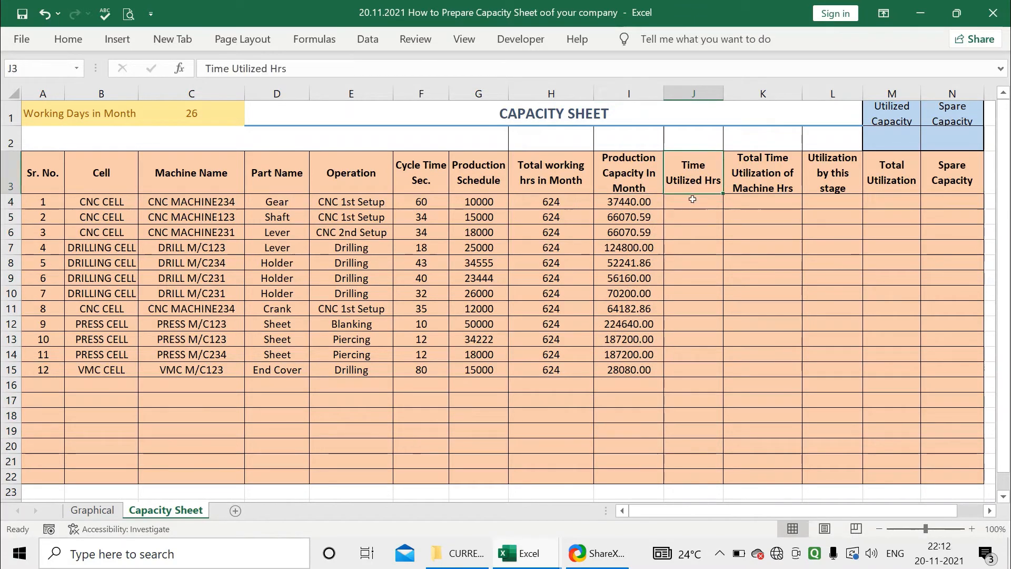
pyautogui.click(693, 200)
pyautogui.click(696, 186)
pyautogui.click(698, 205)
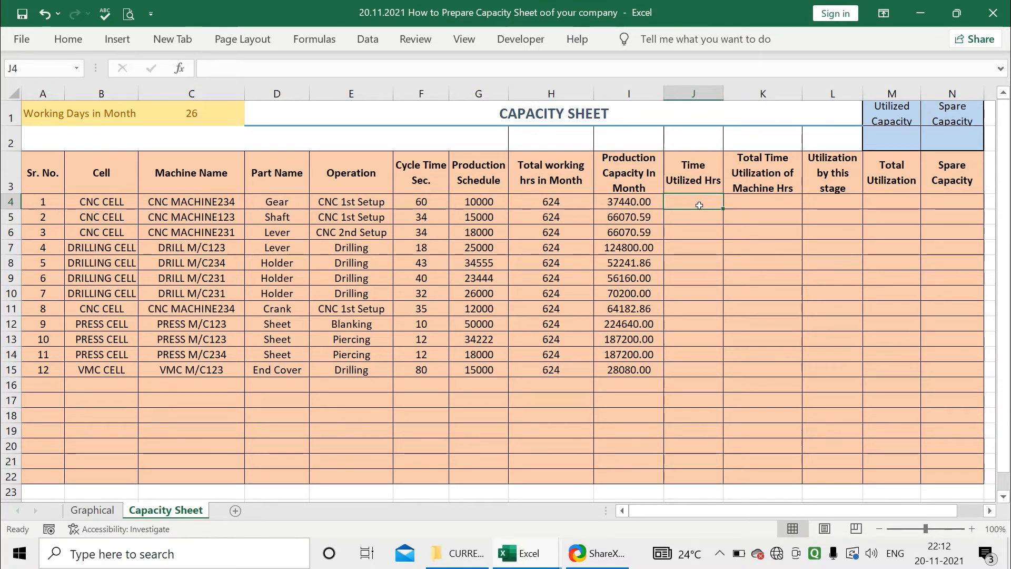
pyautogui.write('=')
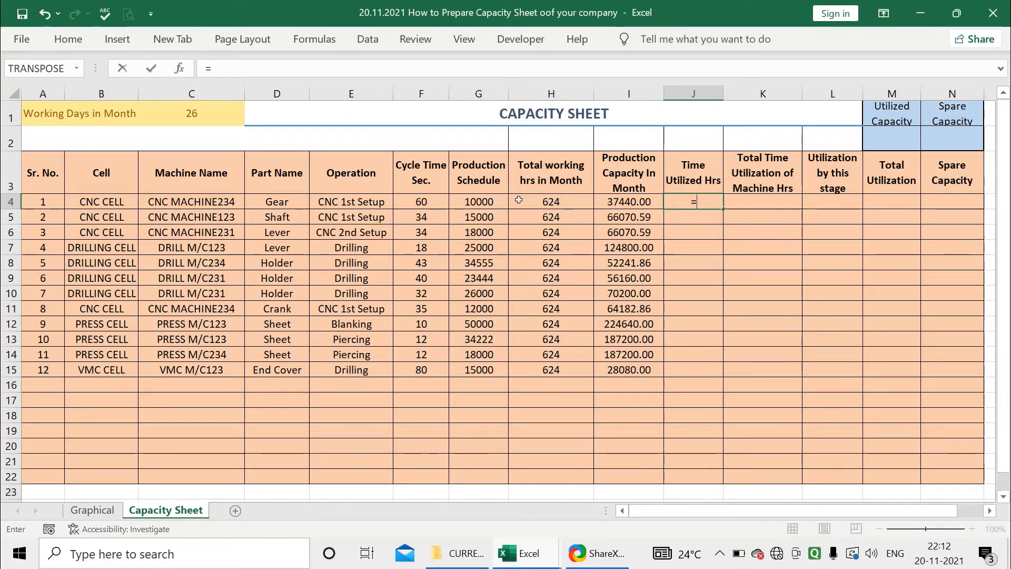
pyautogui.click(500, 202)
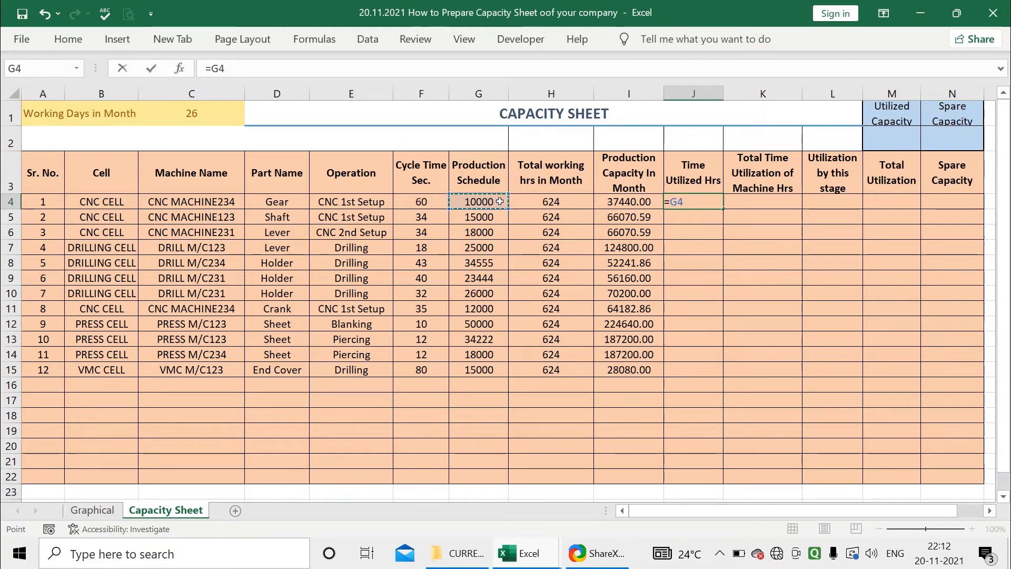
pyautogui.write('*')
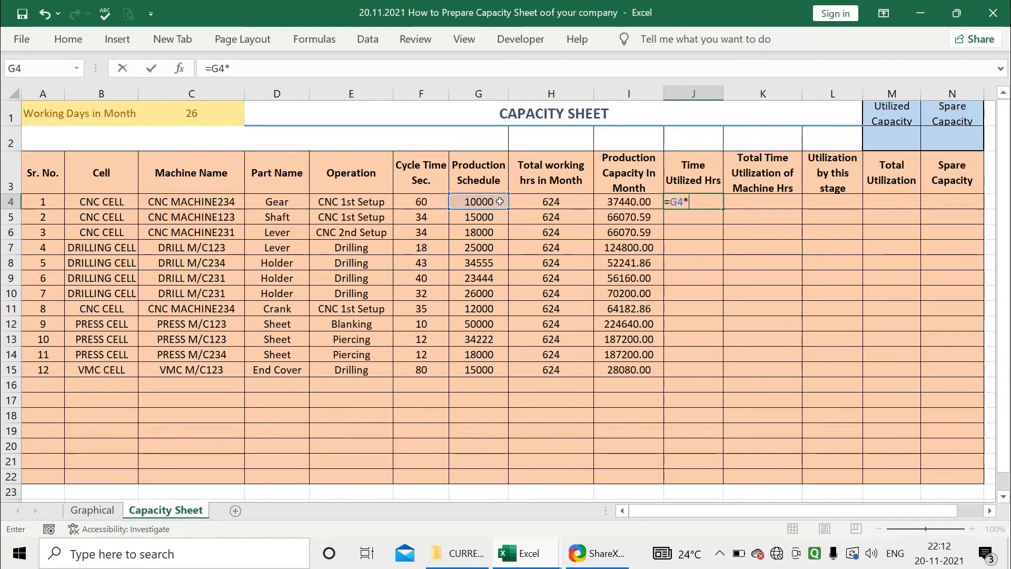
pyautogui.click(405, 202)
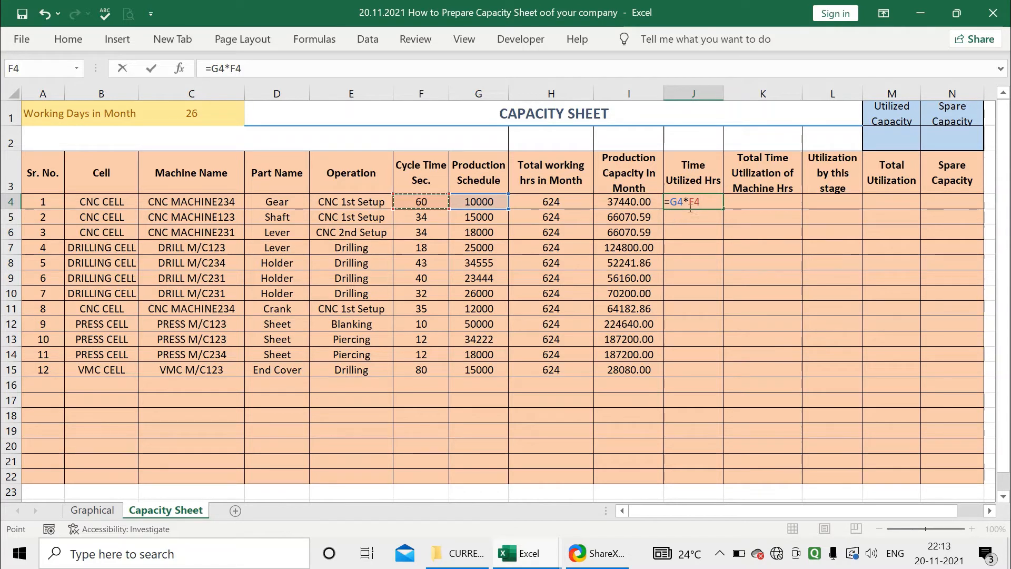
pyautogui.write('/')
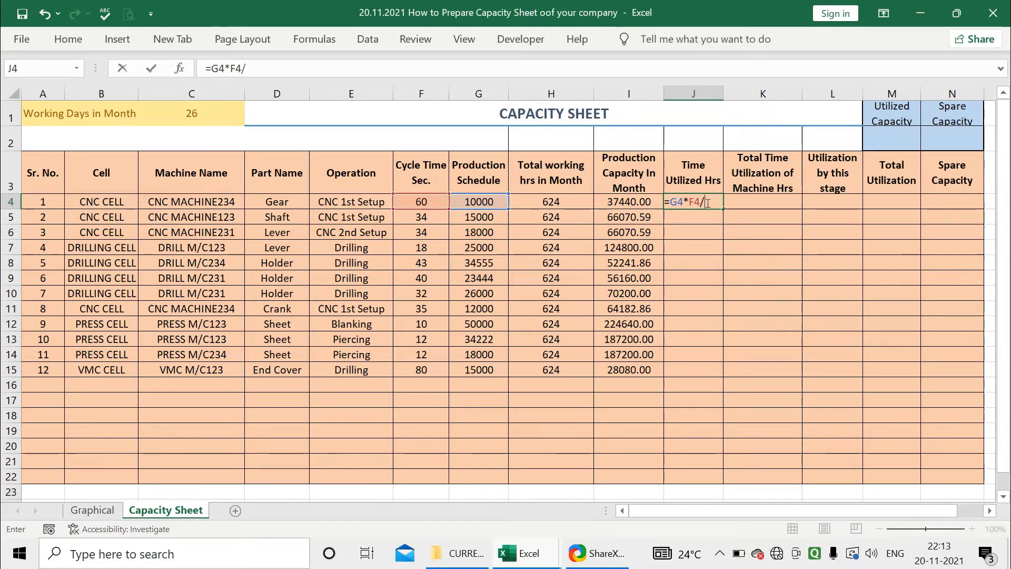
pyautogui.write('60')
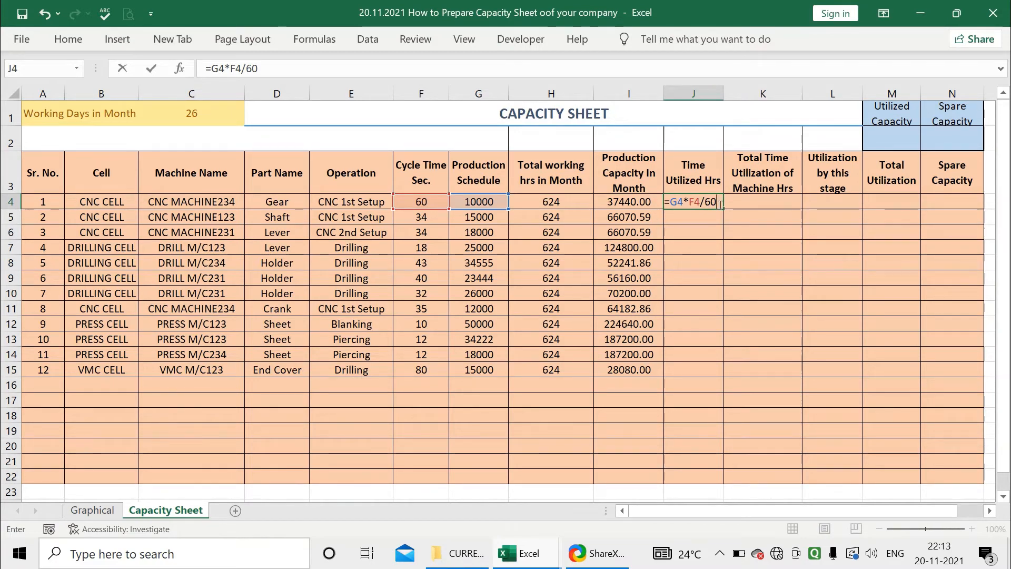
pyautogui.write('/60')
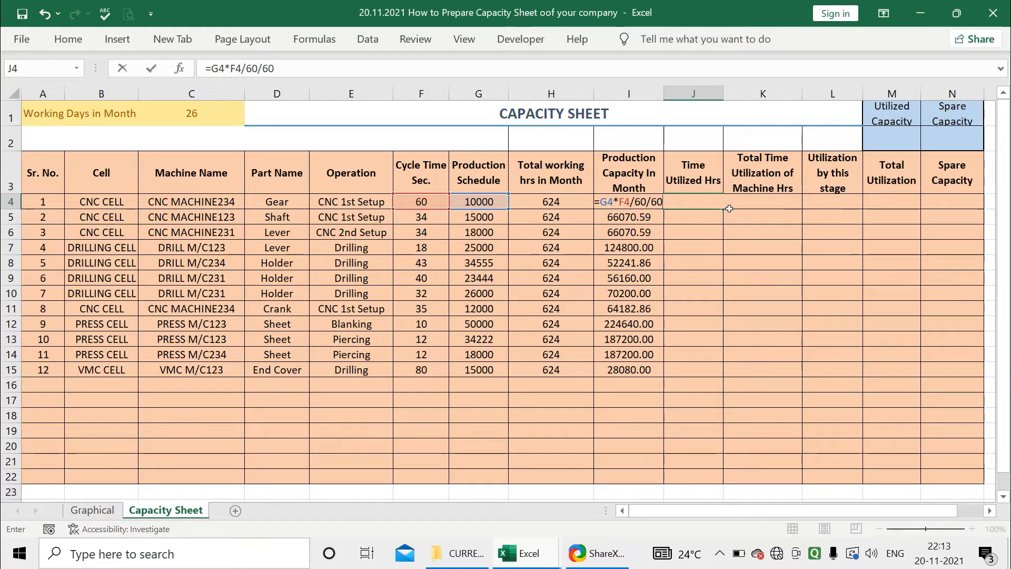
pyautogui.press('Return')
# Inspect the J4 formula and the row 4 cells it references
pyautogui.click(713, 201)
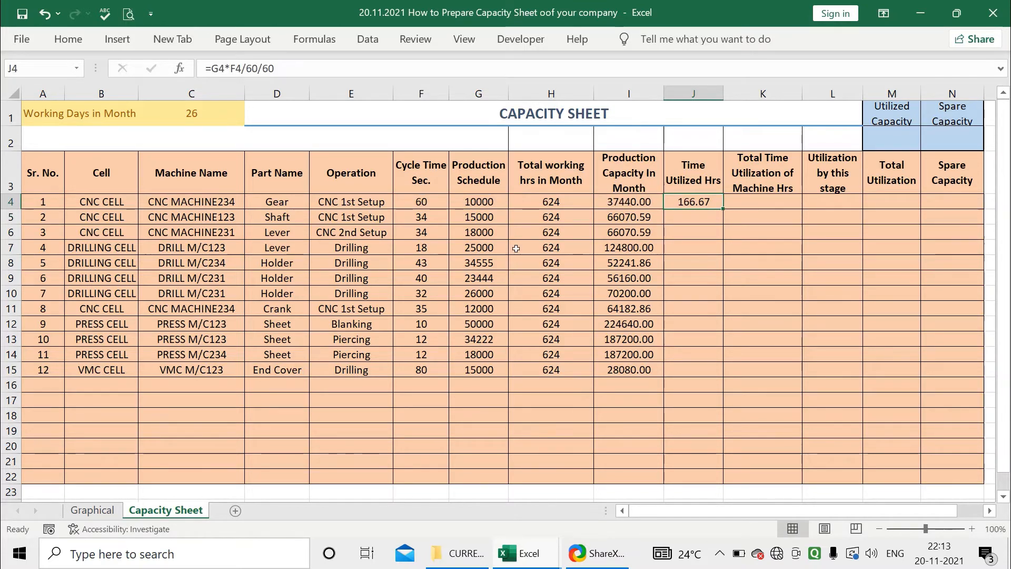
pyautogui.click(490, 202)
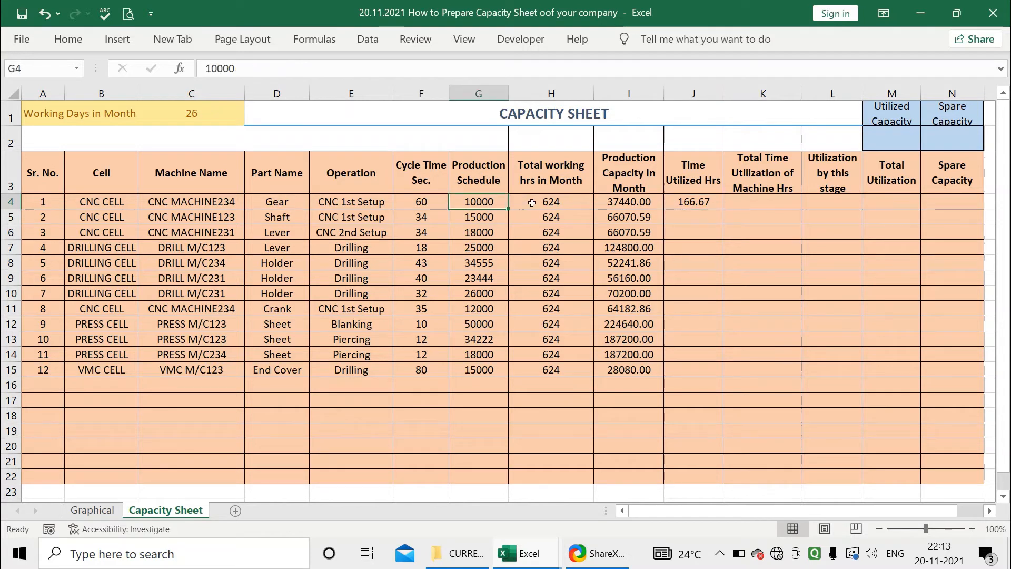
pyautogui.click(697, 200)
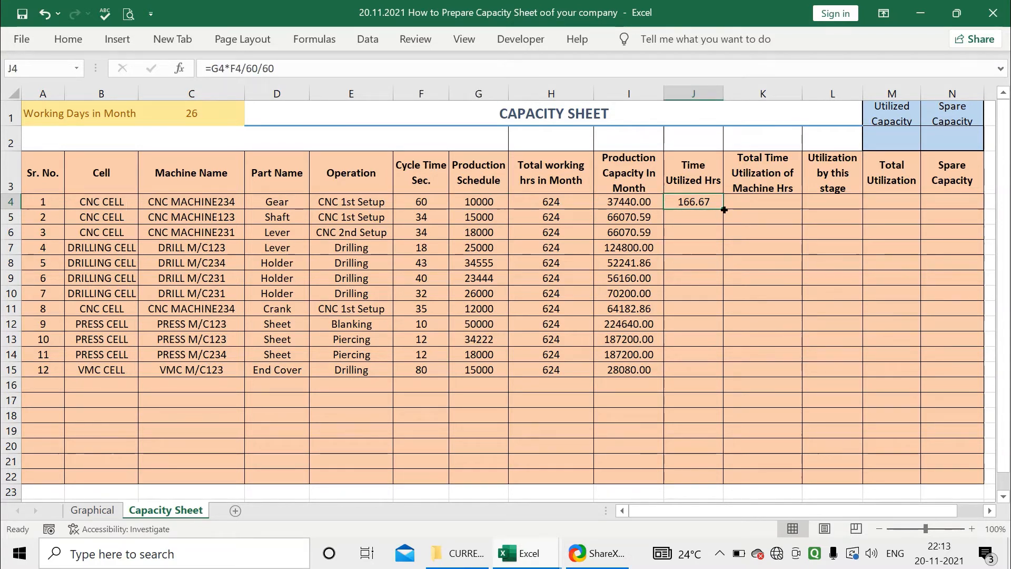
pyautogui.click(230, 206)
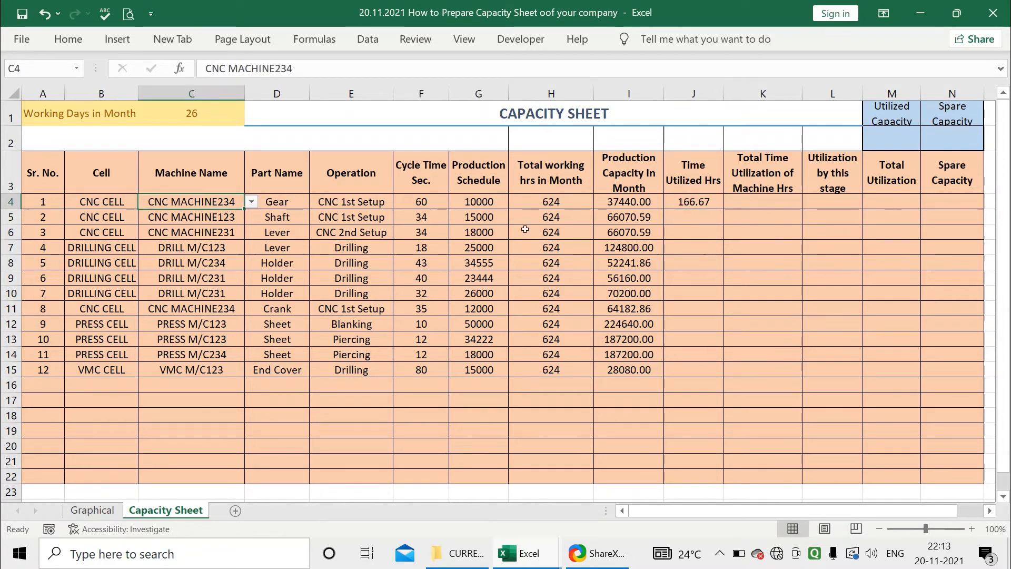
pyautogui.click(614, 201)
pyautogui.click(684, 200)
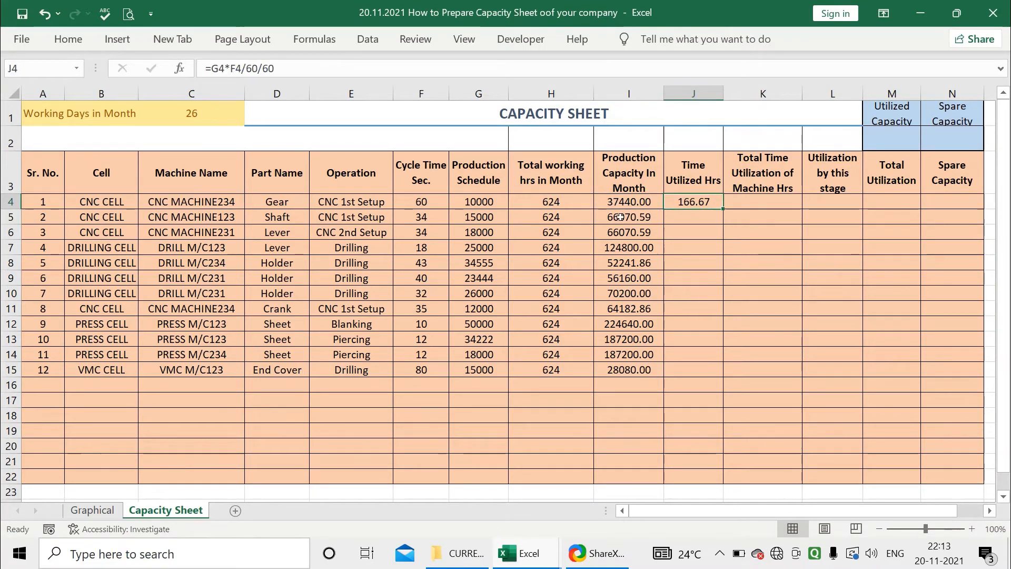
pyautogui.click(501, 202)
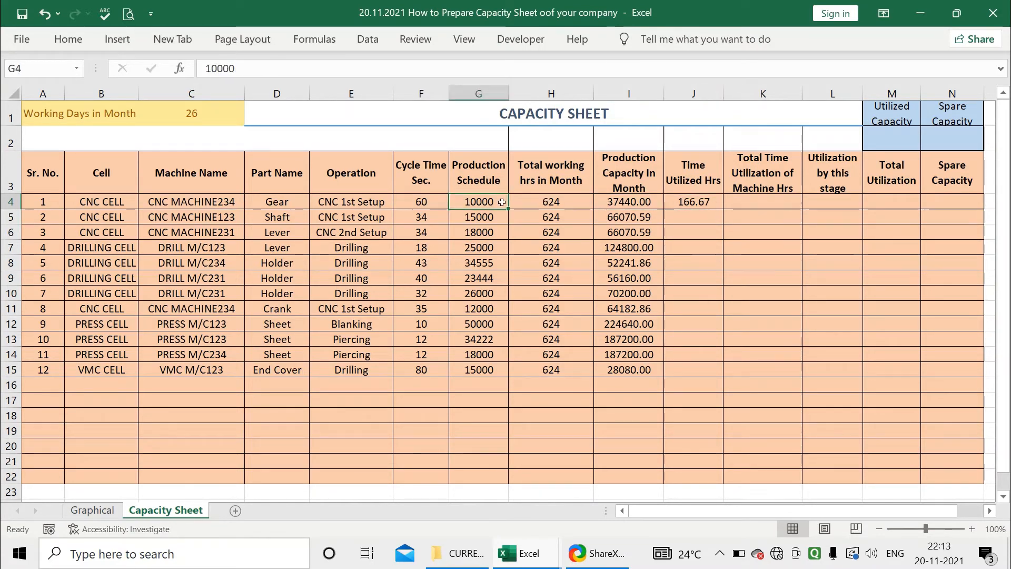
pyautogui.click(700, 203)
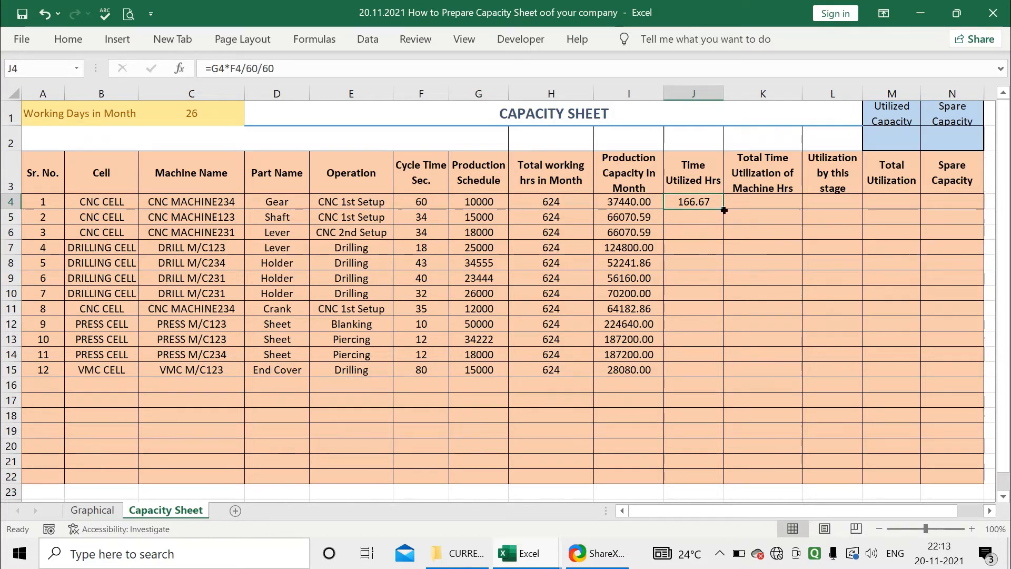
pyautogui.click(702, 189)
pyautogui.click(705, 203)
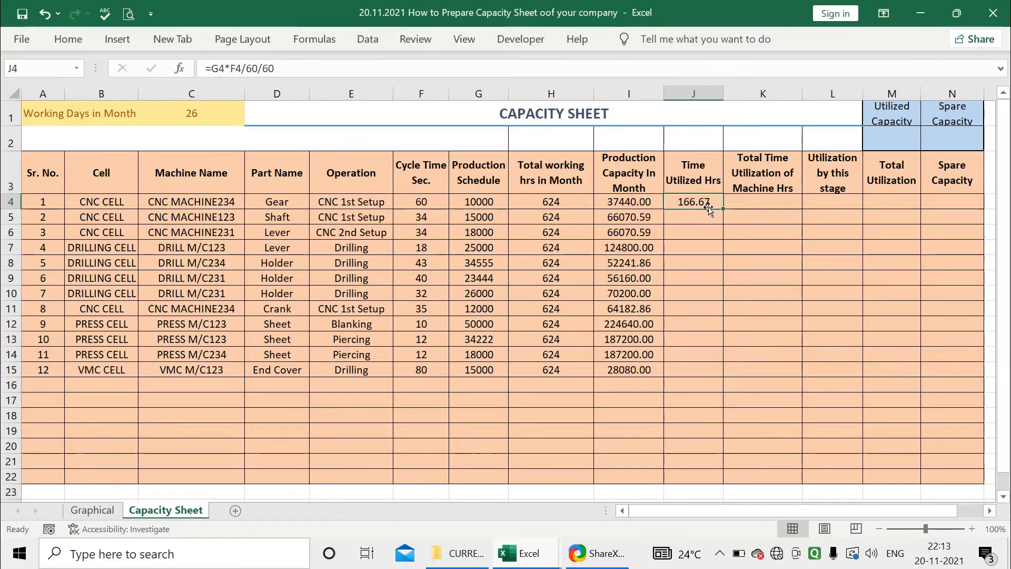
pyautogui.click(703, 186)
pyautogui.click(706, 201)
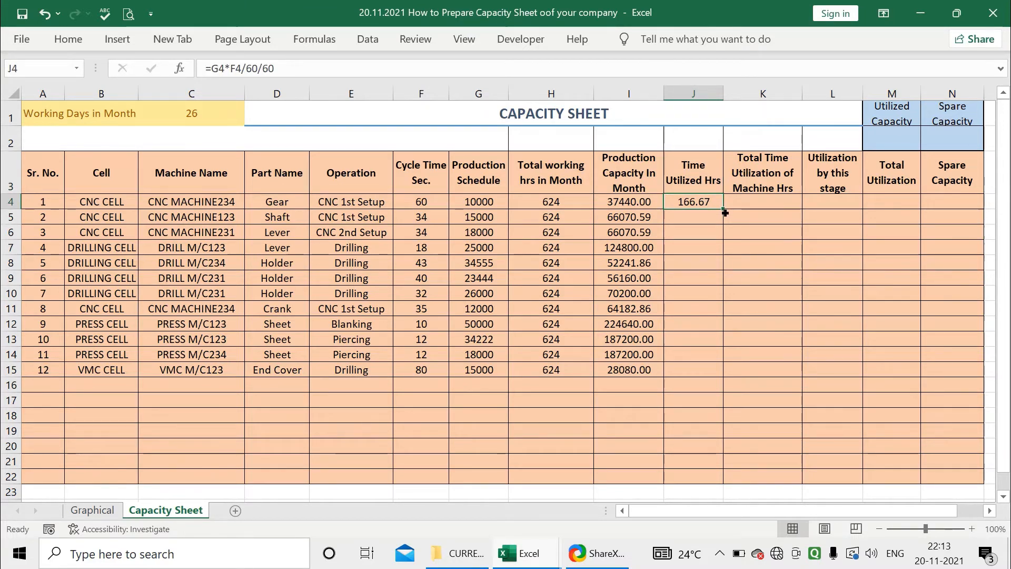
# Fill the J4 formula down the Time Utilized Hrs column to row 22
pyautogui.moveTo(725, 210); pyautogui.dragTo(705, 477)
pyautogui.click(684, 204)
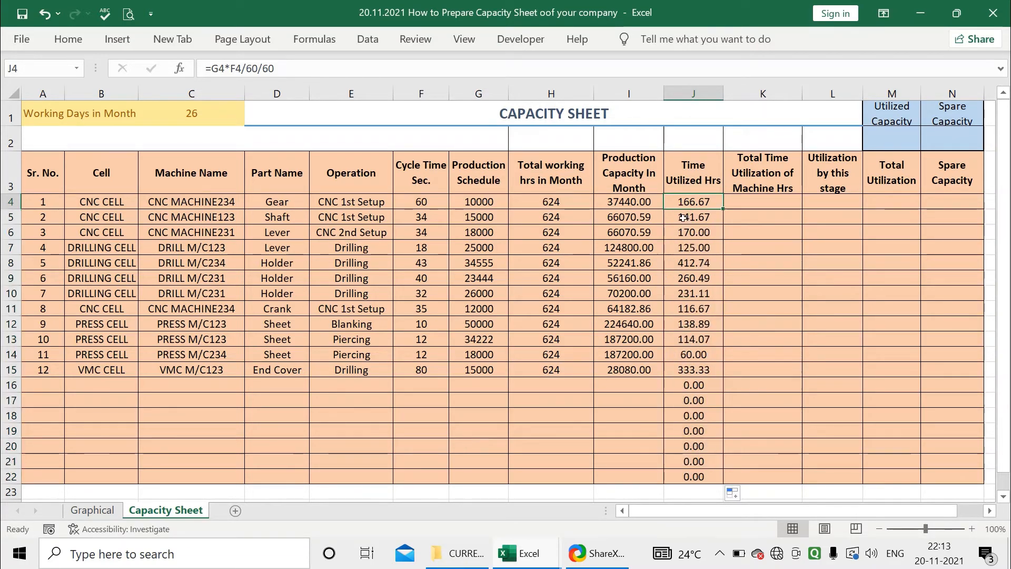
pyautogui.click(684, 217)
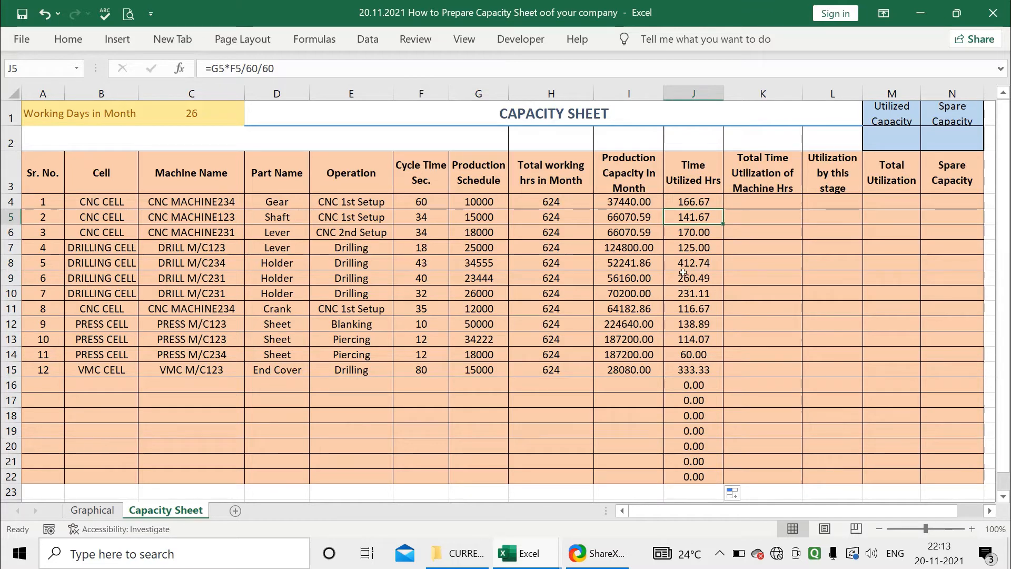
pyautogui.click(684, 294)
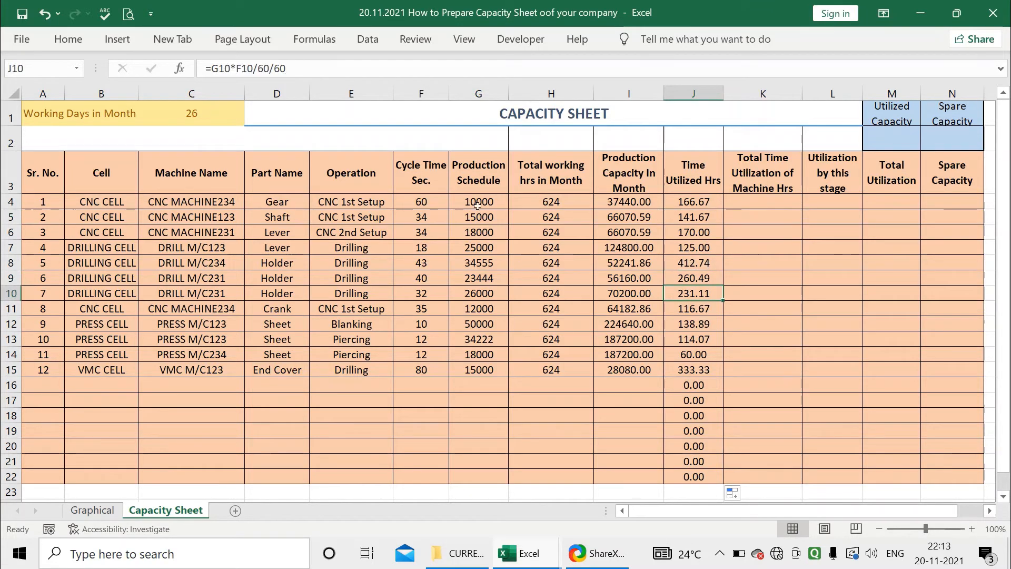
pyautogui.moveTo(479, 202); pyautogui.dragTo(490, 262)
pyautogui.click(686, 230)
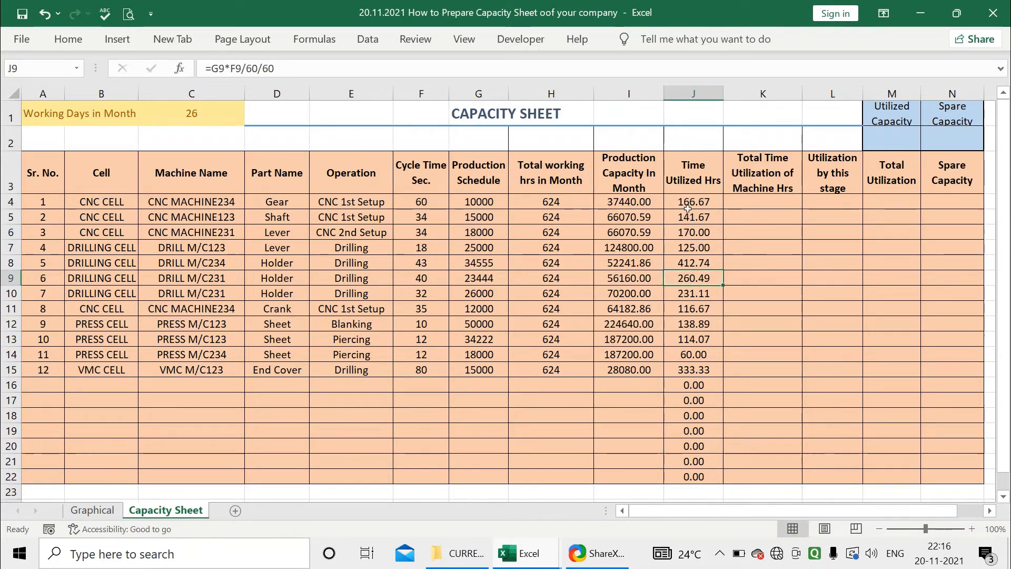
# Enter =SUMIFS(J:J,C:C,C4) in K4 to total utilized hours per machine name
pyautogui.click(758, 174)
pyautogui.click(761, 201)
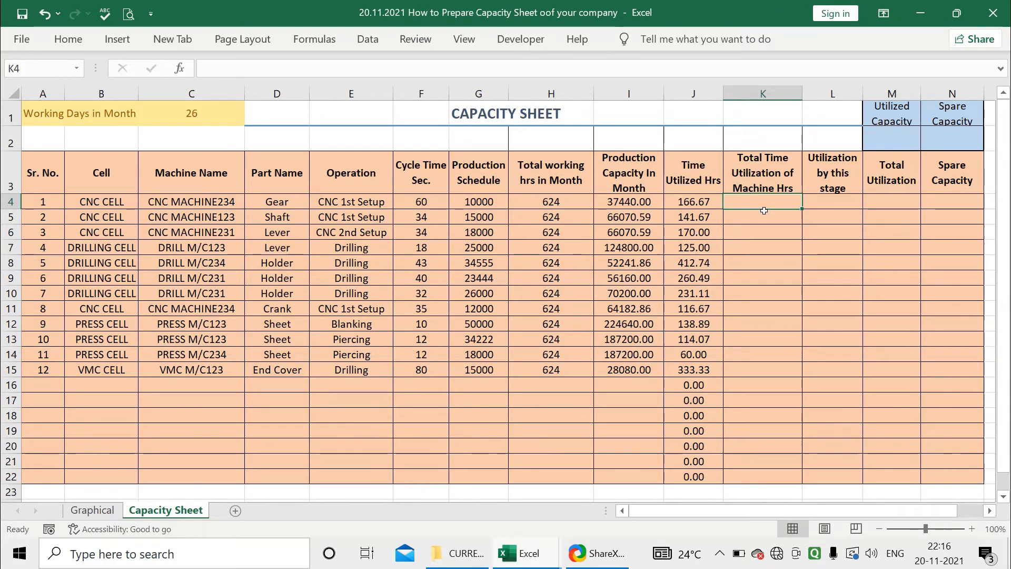
pyautogui.write('=SUMIFS')
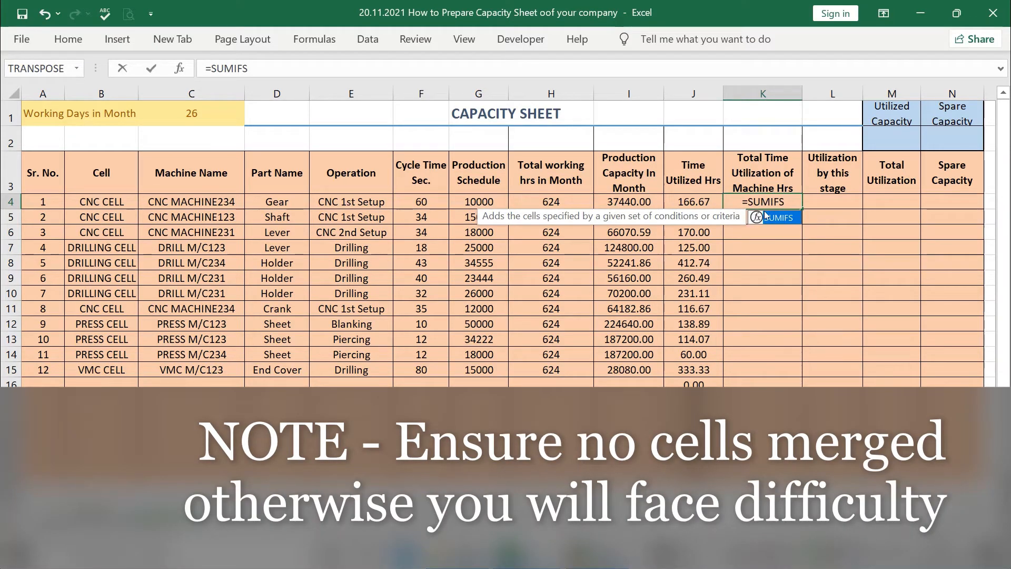
pyautogui.write('(')
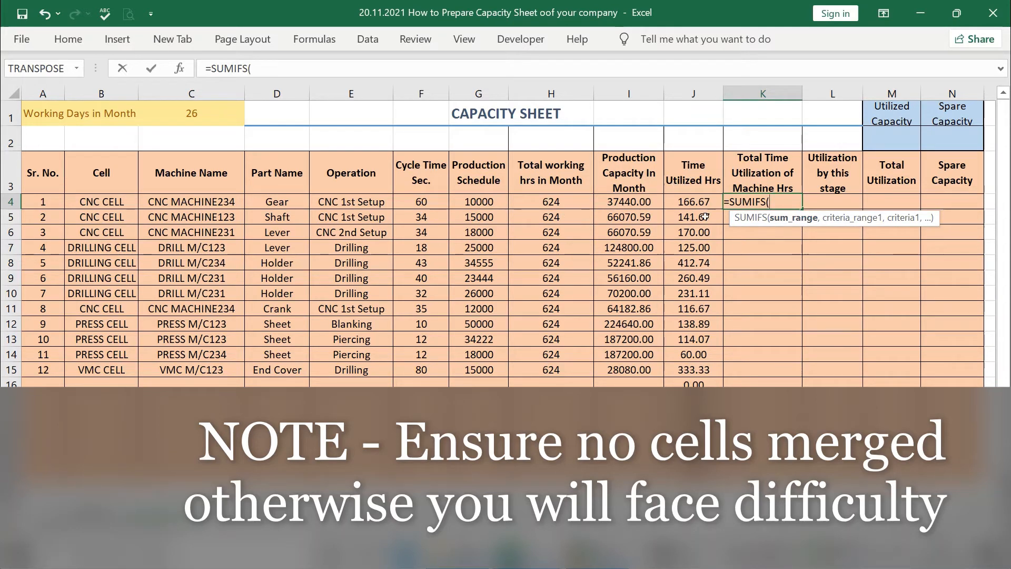
pyautogui.click(685, 92)
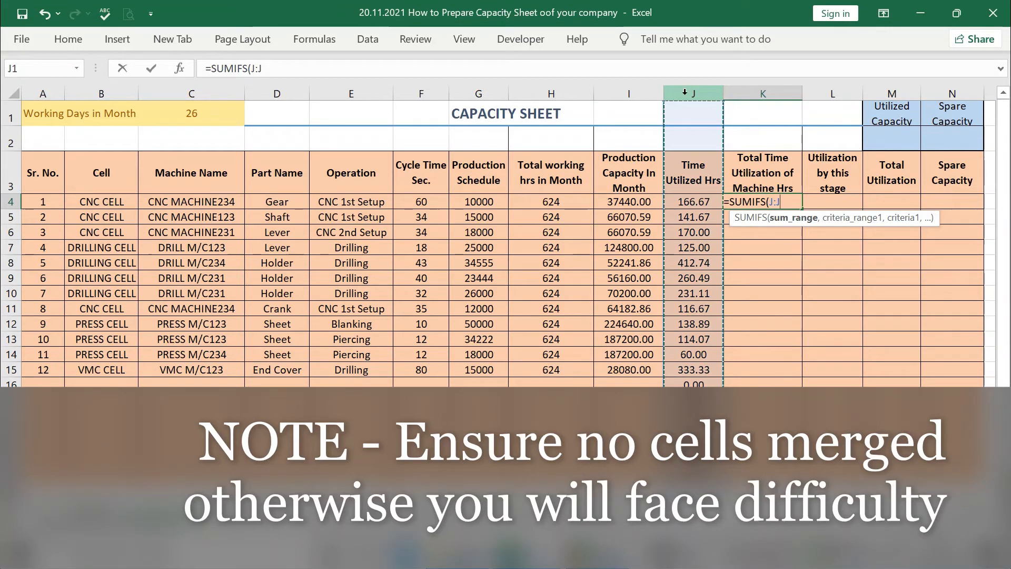
pyautogui.write(',')
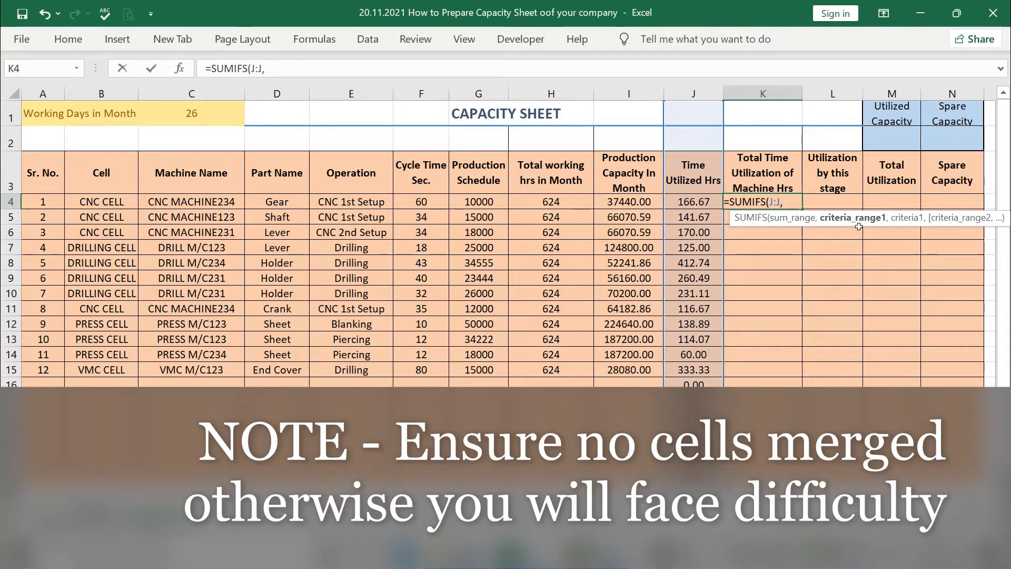
pyautogui.click(209, 94)
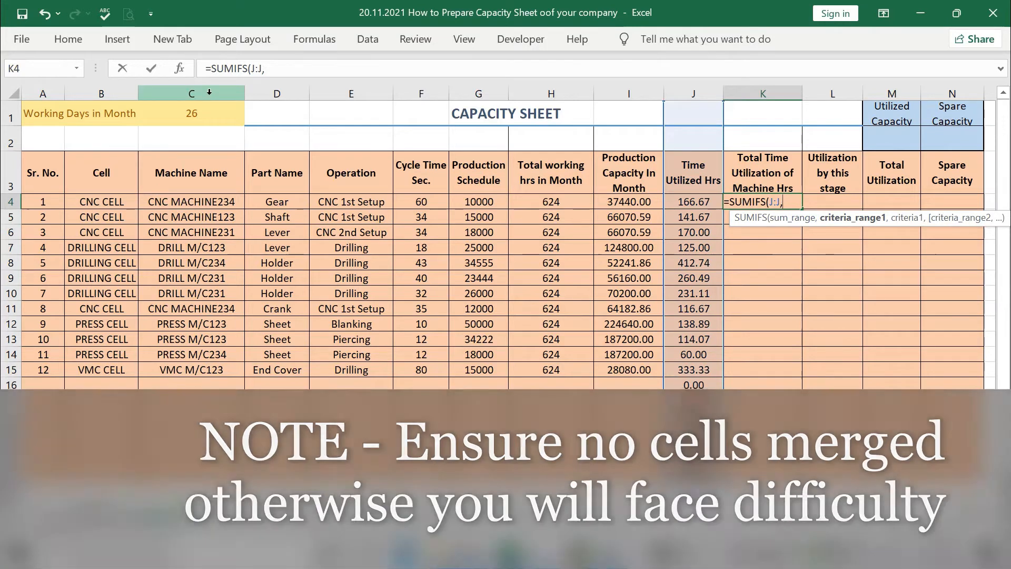
pyautogui.write(',')
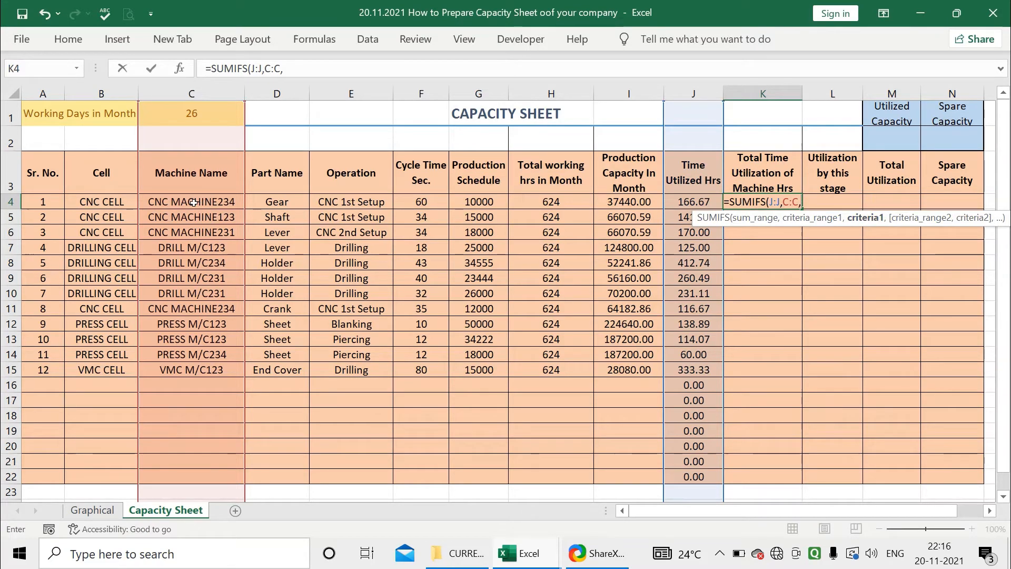
pyautogui.click(167, 203)
pyautogui.press('Return')
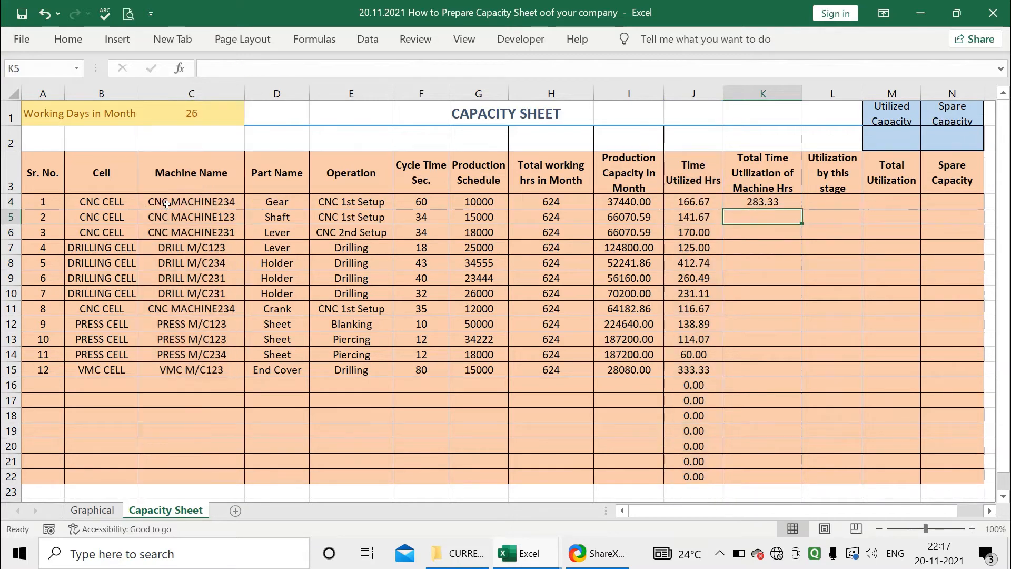
# Fill the K4 SUMIFS formula down the Total Time Utilization of Machine Hrs column to row 22
pyautogui.click(767, 200)
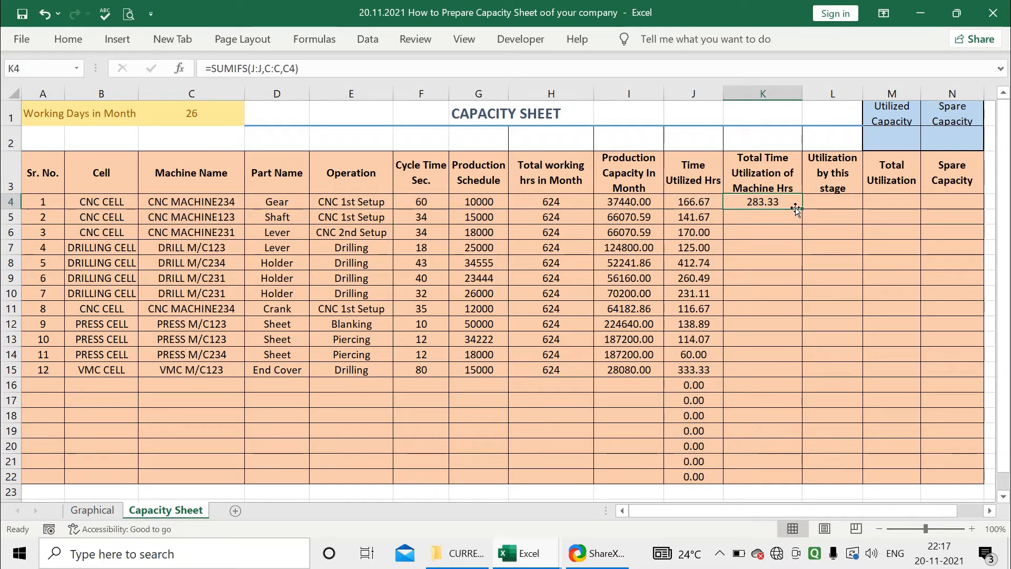
pyautogui.moveTo(801, 209); pyautogui.dragTo(774, 489)
pyautogui.click(743, 232)
pyautogui.click(688, 246)
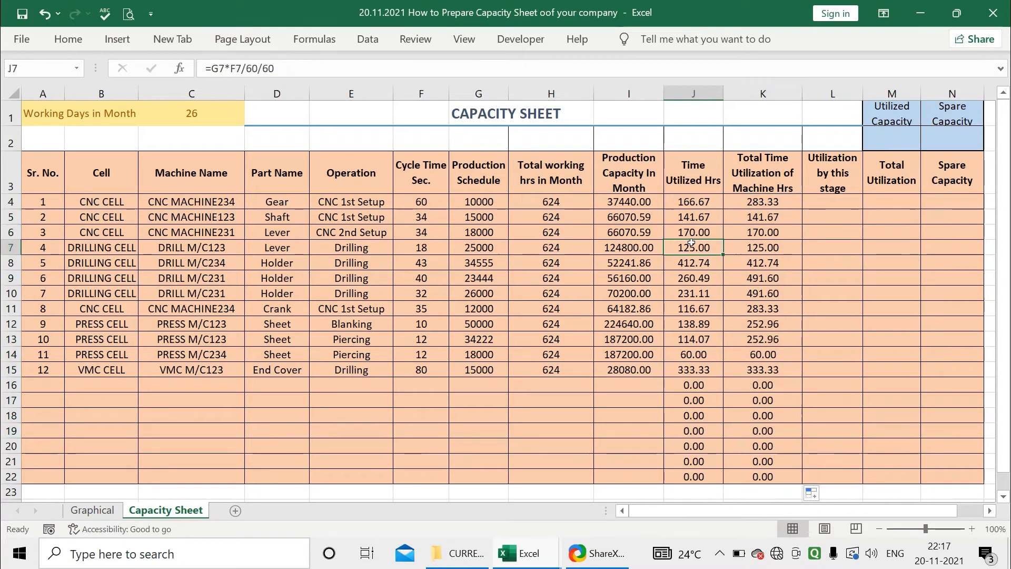
pyautogui.click(736, 249)
pyautogui.click(686, 263)
pyautogui.click(692, 183)
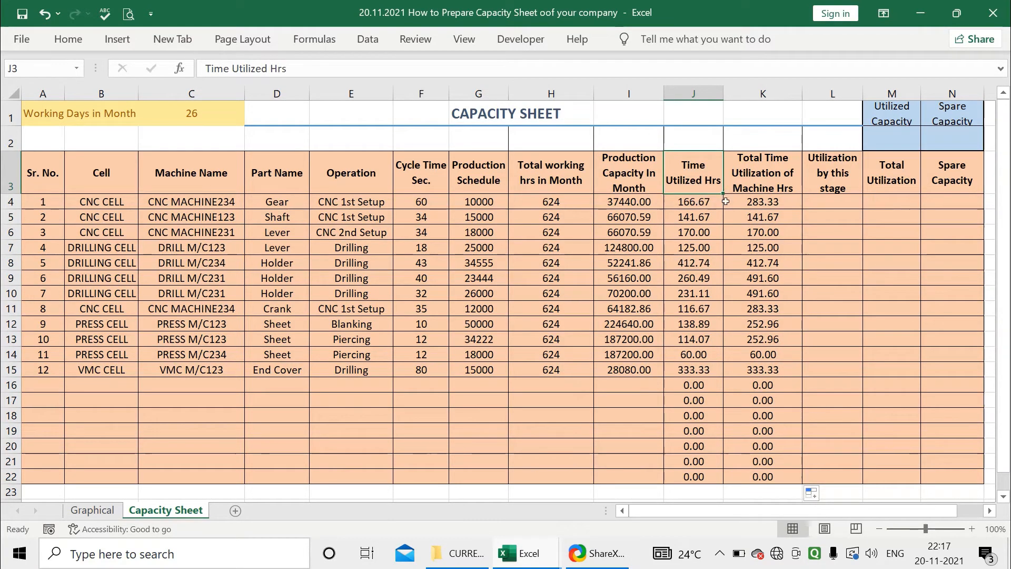
pyautogui.click(747, 189)
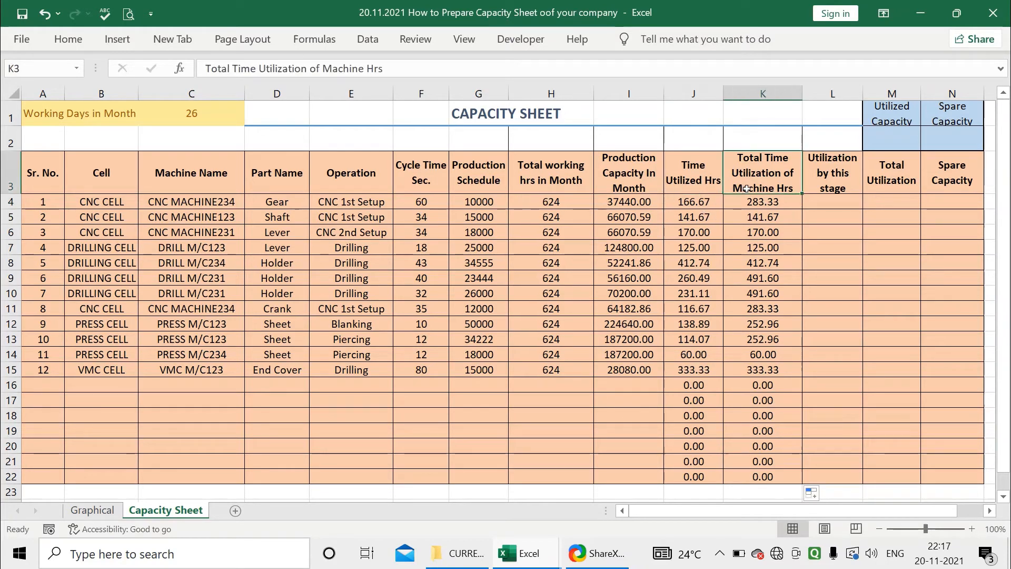
pyautogui.click(760, 201)
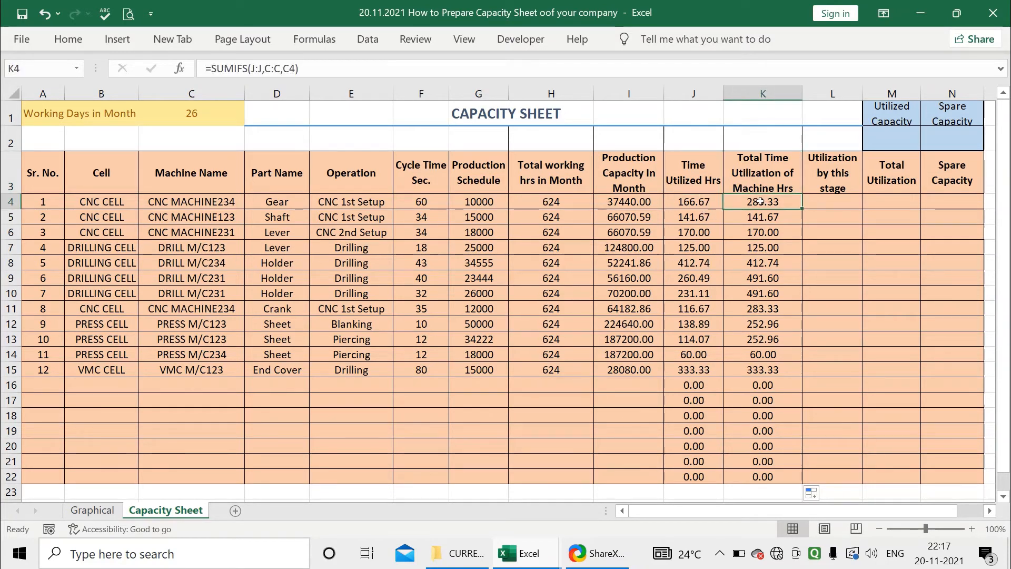
# Inspect the J4 and K4 formulas and the machine name in C4 they depend on
pyautogui.click(699, 193)
pyautogui.press('Right')
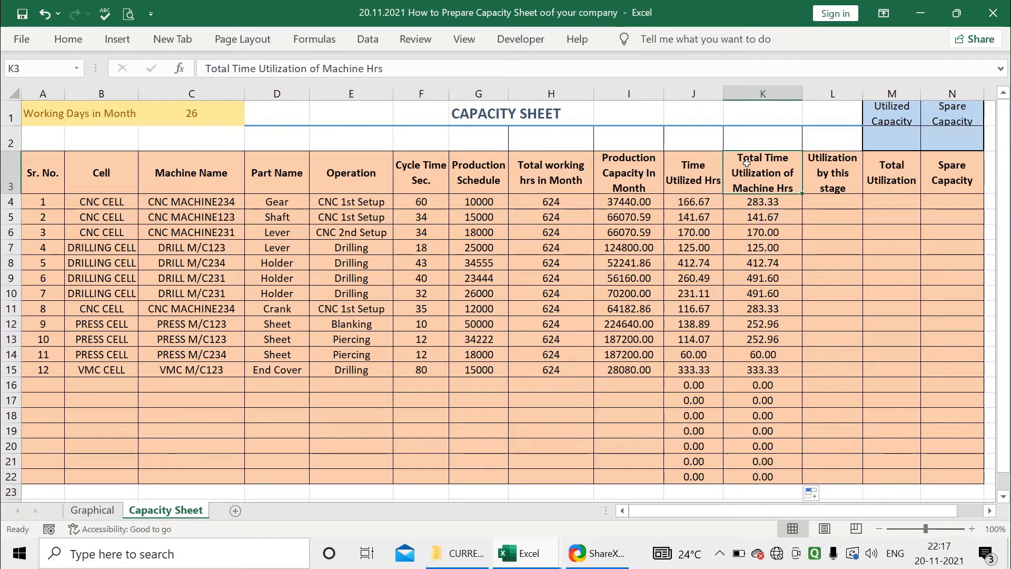
pyautogui.press('Left')
pyautogui.click(692, 200)
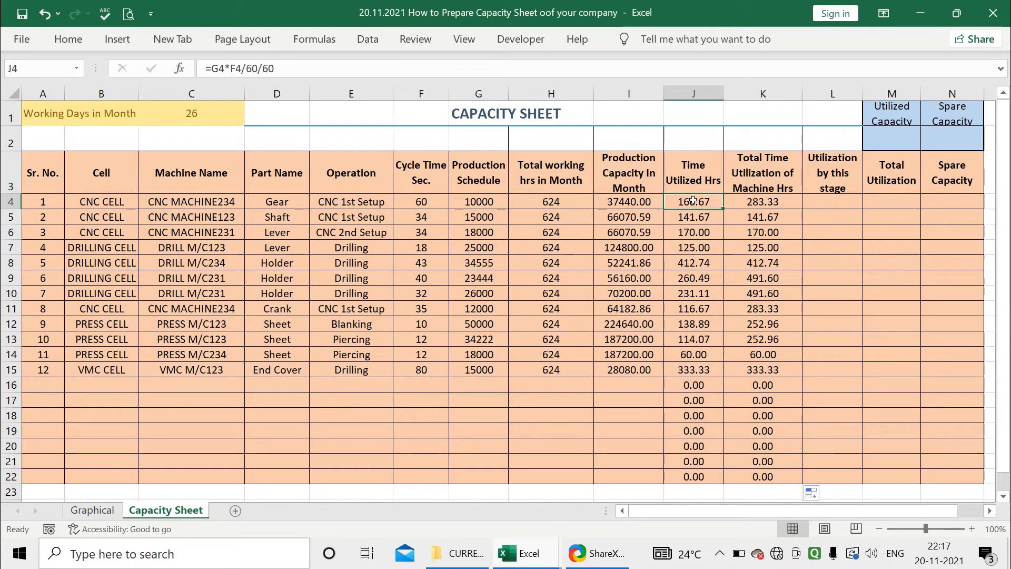
pyautogui.press('Down')
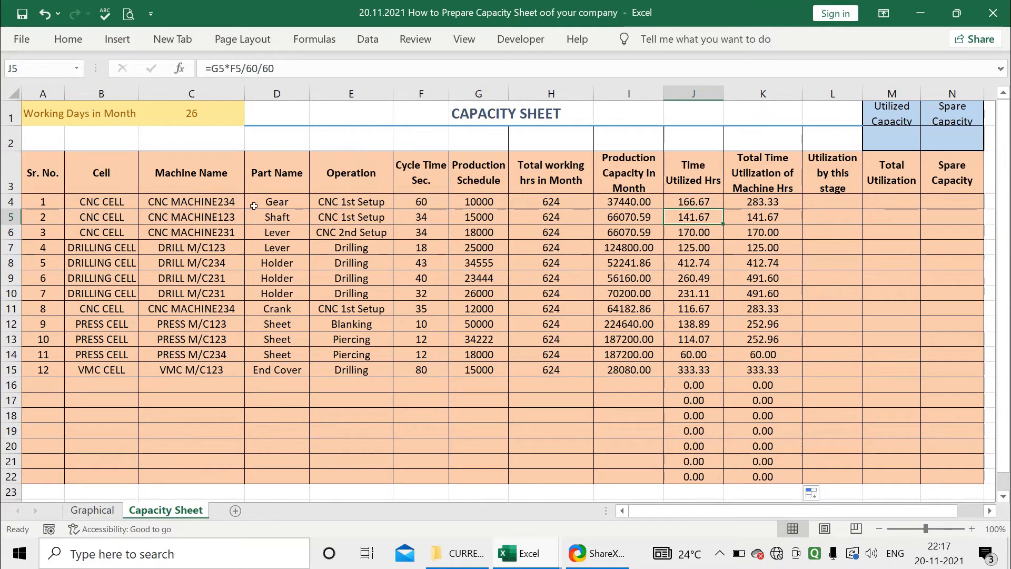
pyautogui.click(198, 205)
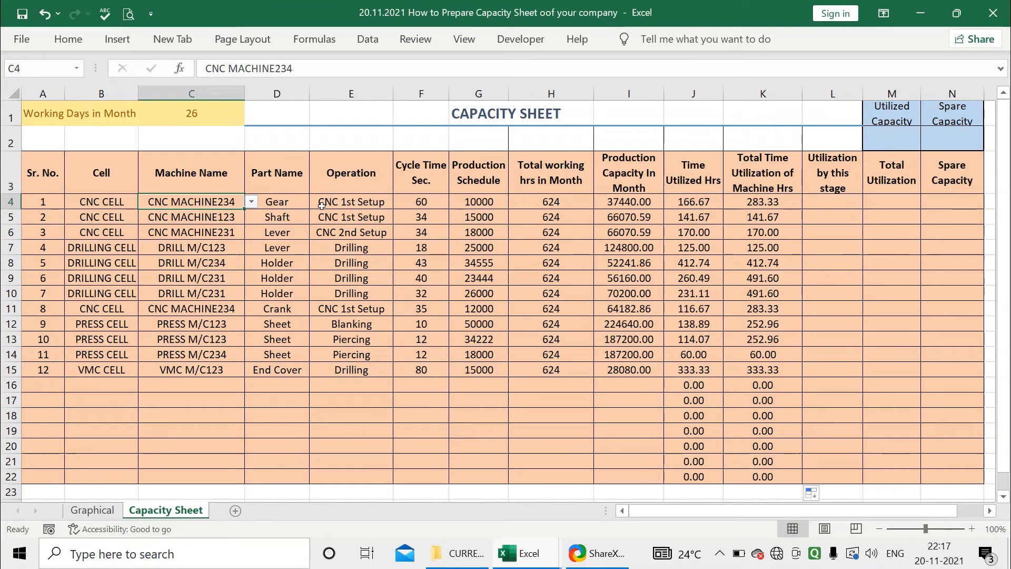
pyautogui.click(695, 200)
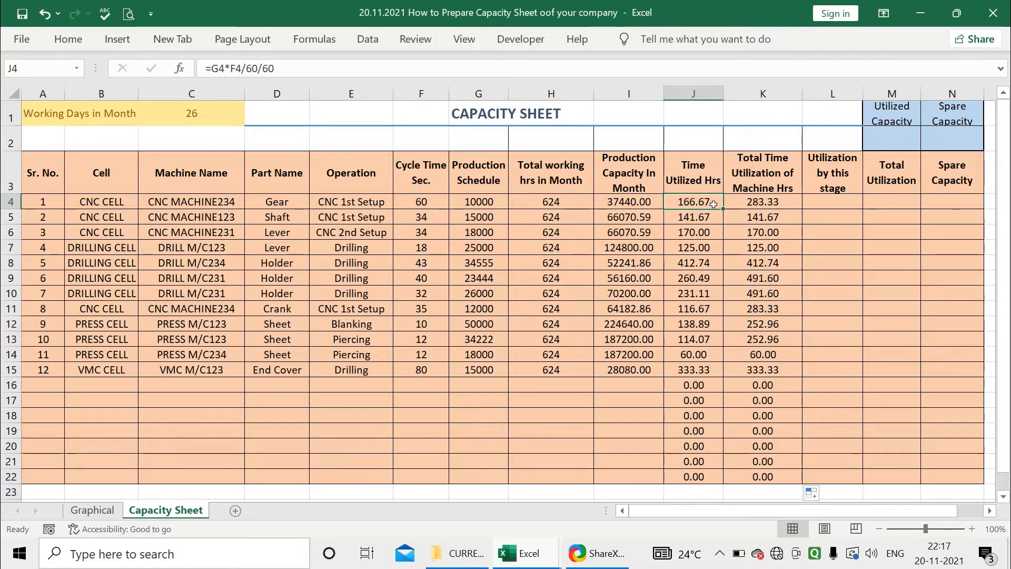
# Compare the K4 machine total with the second CNC MACHINE234 entry in row 11
pyautogui.click(740, 203)
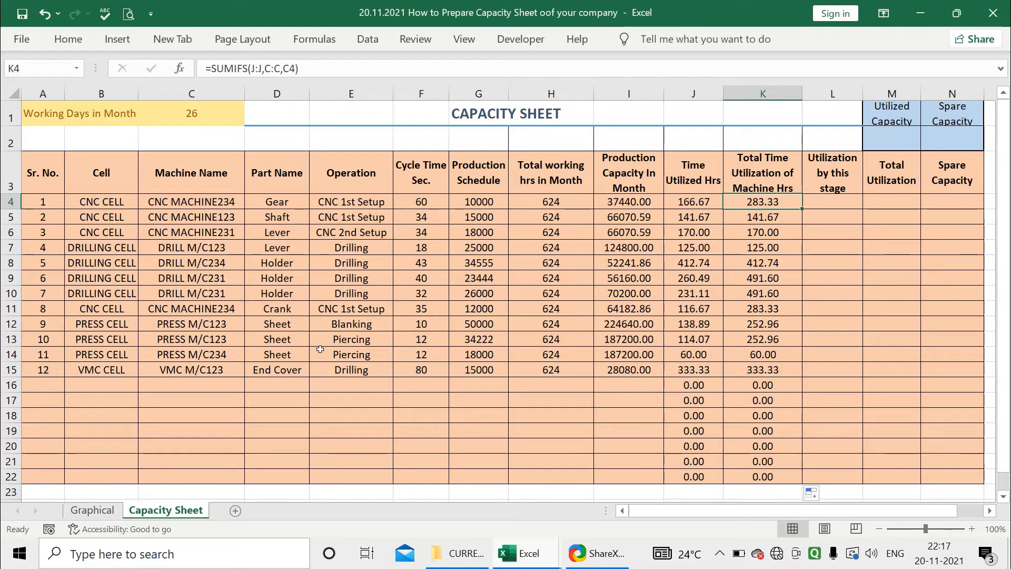
pyautogui.click(231, 310)
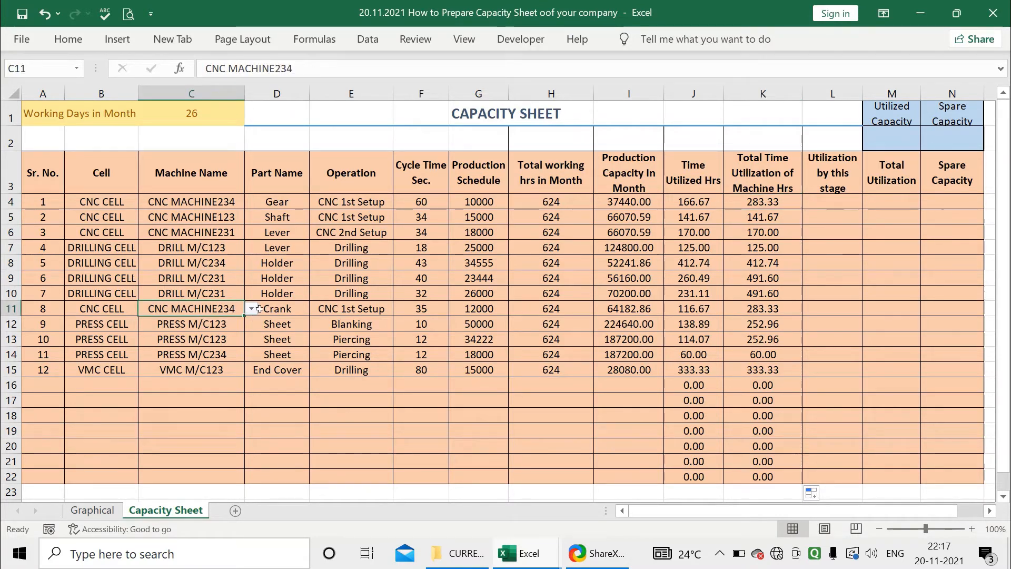
pyautogui.click(262, 309)
pyautogui.click(226, 311)
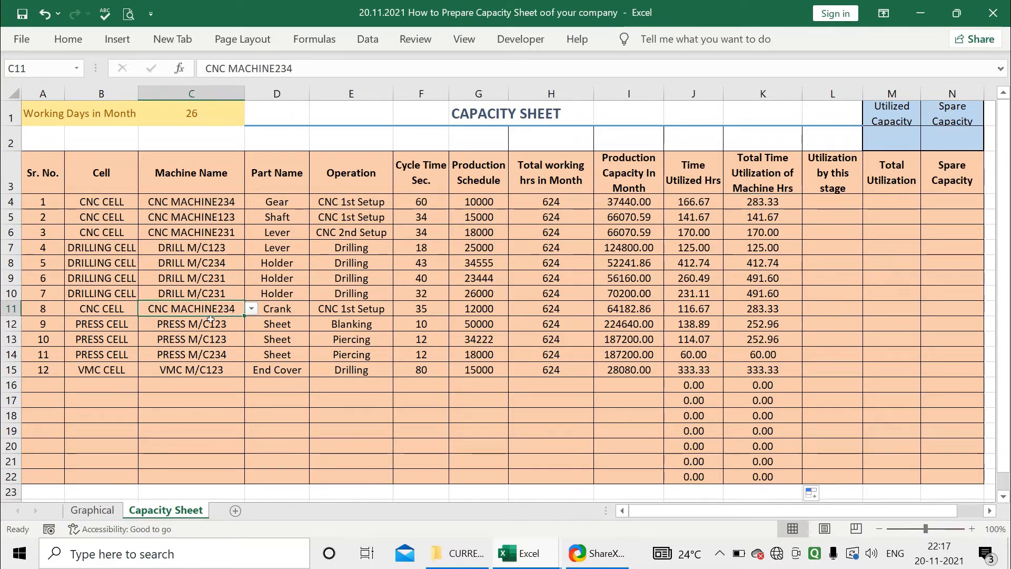
pyautogui.click(263, 306)
pyautogui.click(312, 300)
pyautogui.click(220, 310)
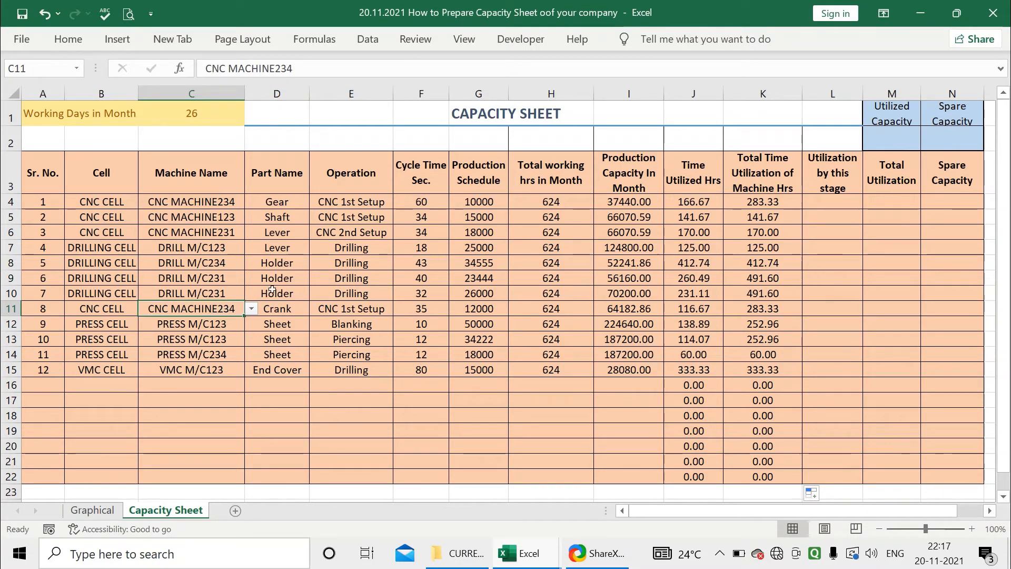
pyautogui.click(679, 206)
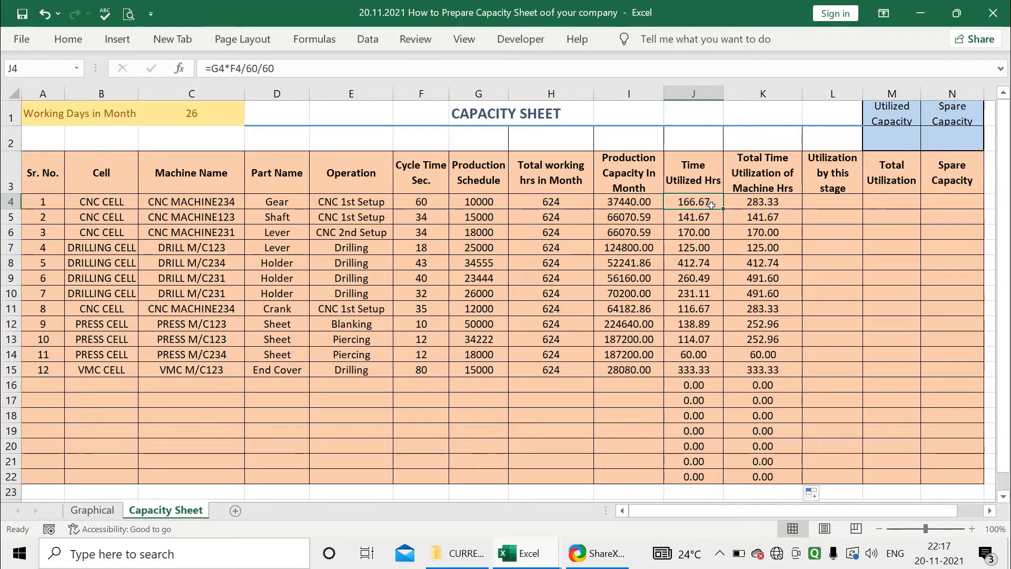
# Review the machine, part, operation, schedule and Time Utilized formulas of rows 4 and 11
pyautogui.click(153, 207)
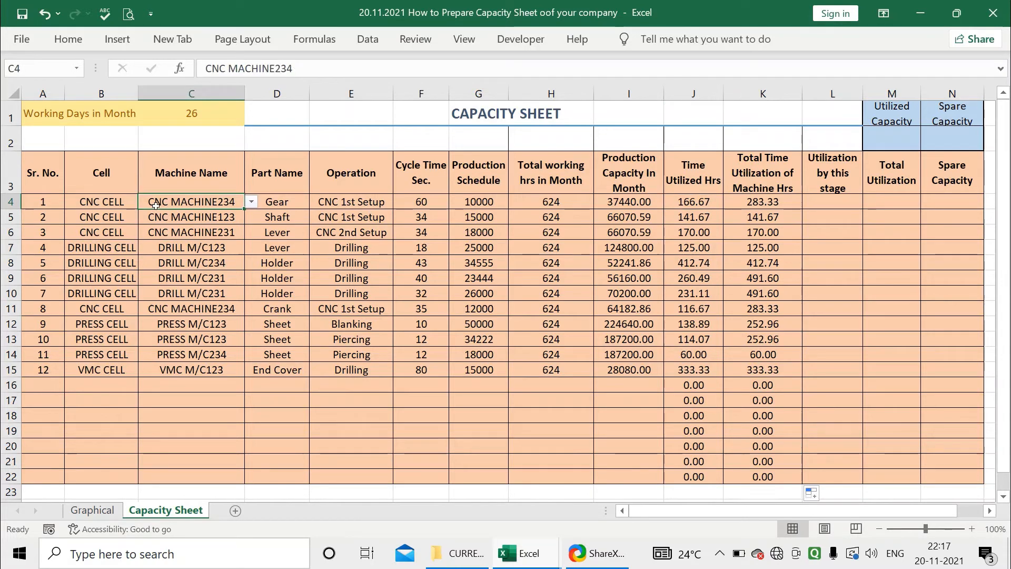
pyautogui.click(275, 201)
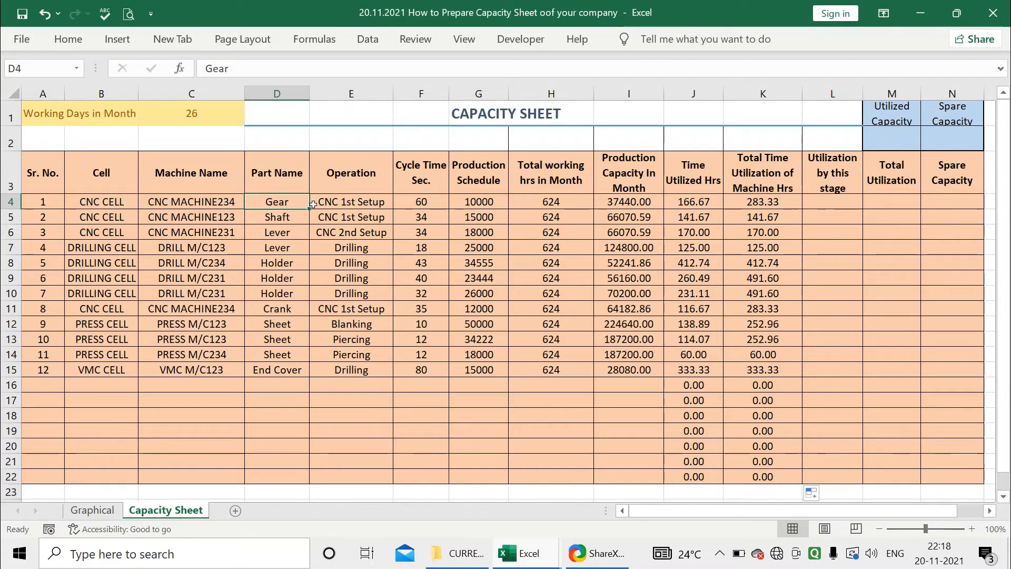
pyautogui.click(351, 203)
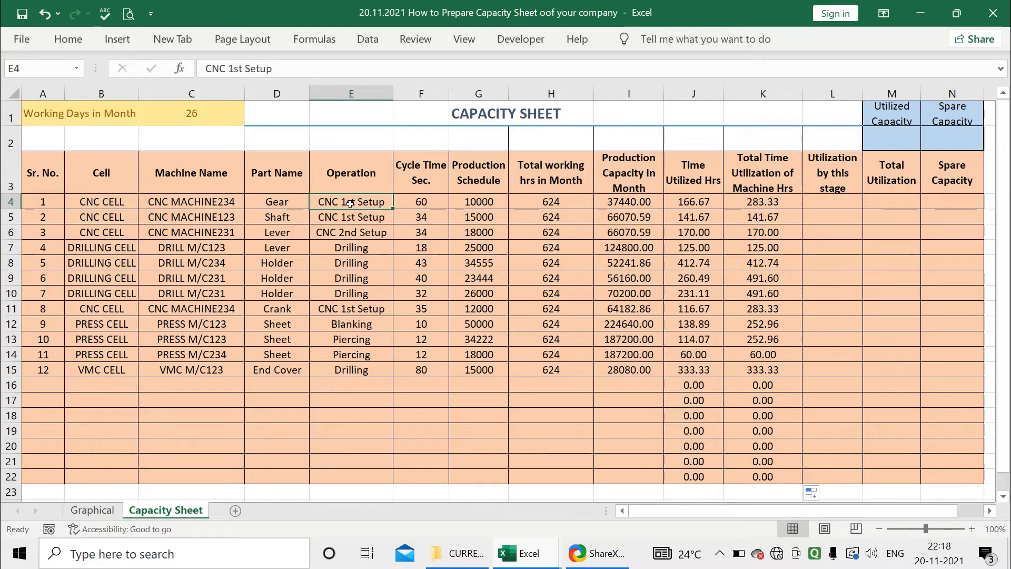
pyautogui.click(472, 203)
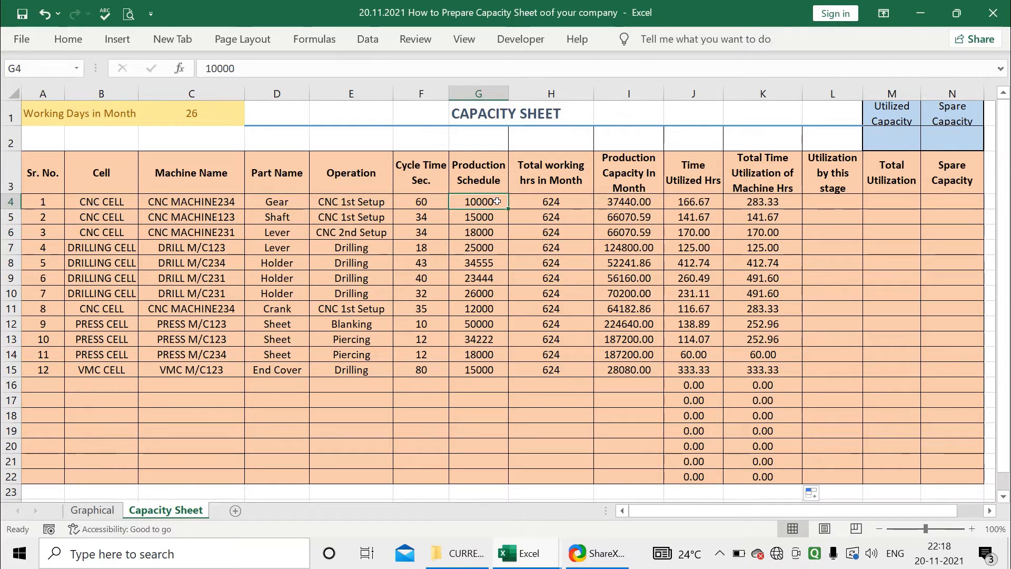
pyautogui.click(673, 202)
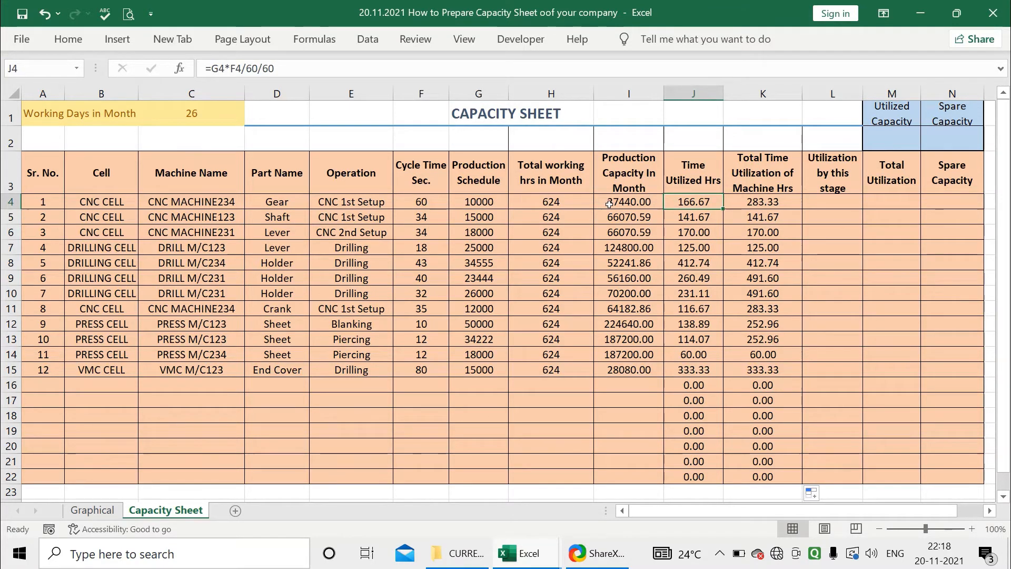
pyautogui.click(232, 198)
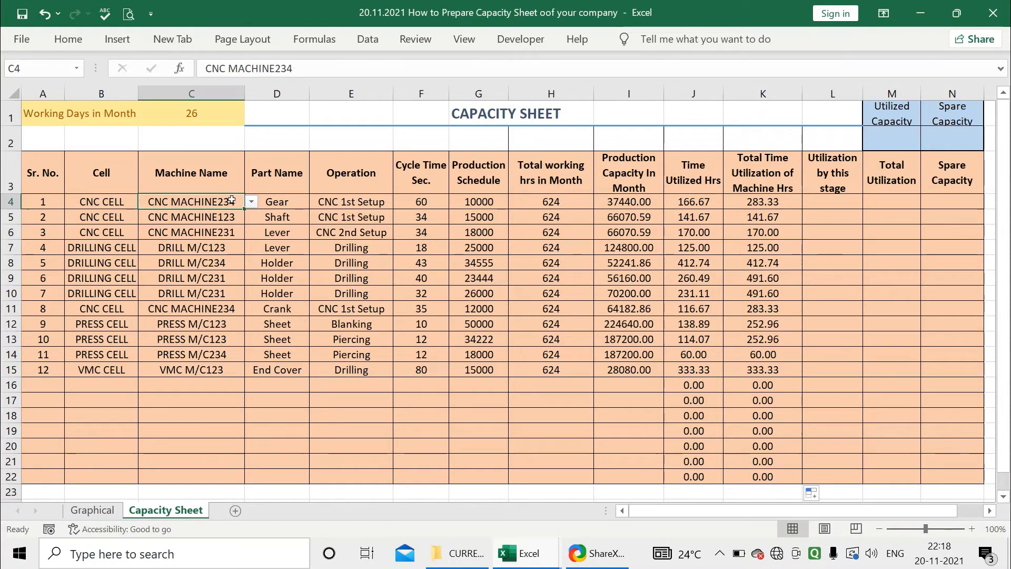
pyautogui.click(201, 309)
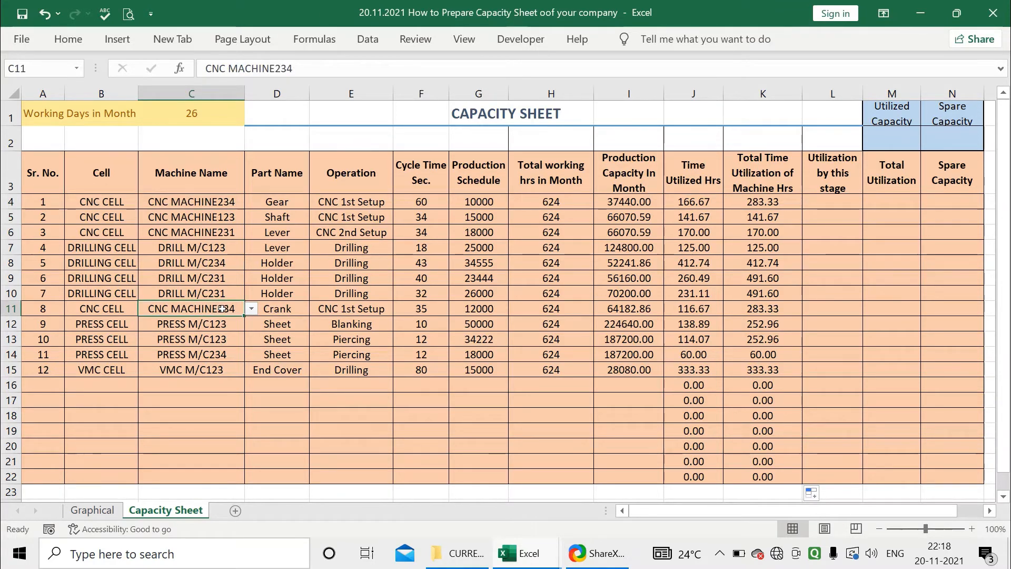
pyautogui.click(279, 309)
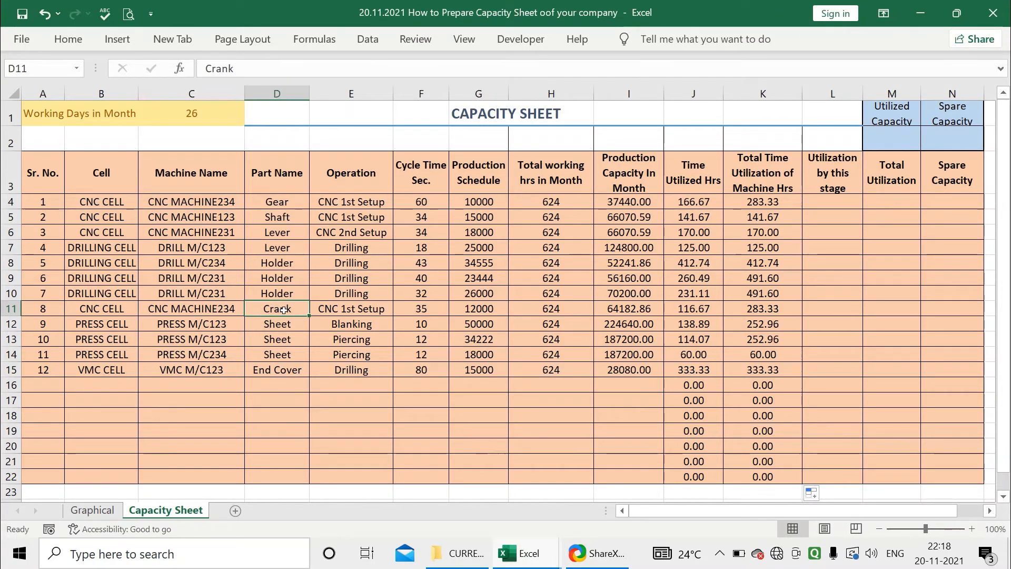
pyautogui.click(334, 311)
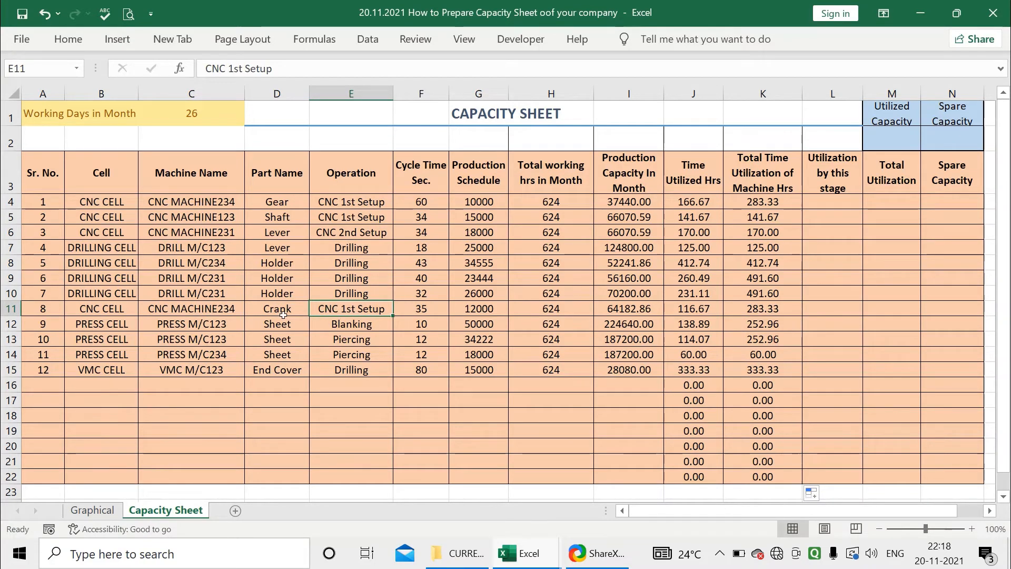
pyautogui.click(462, 313)
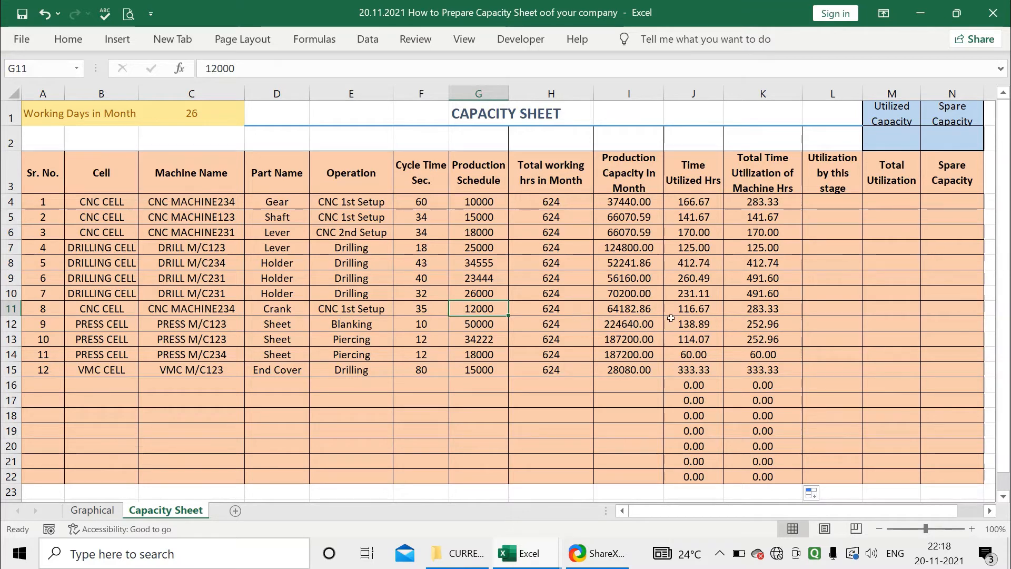
pyautogui.click(698, 310)
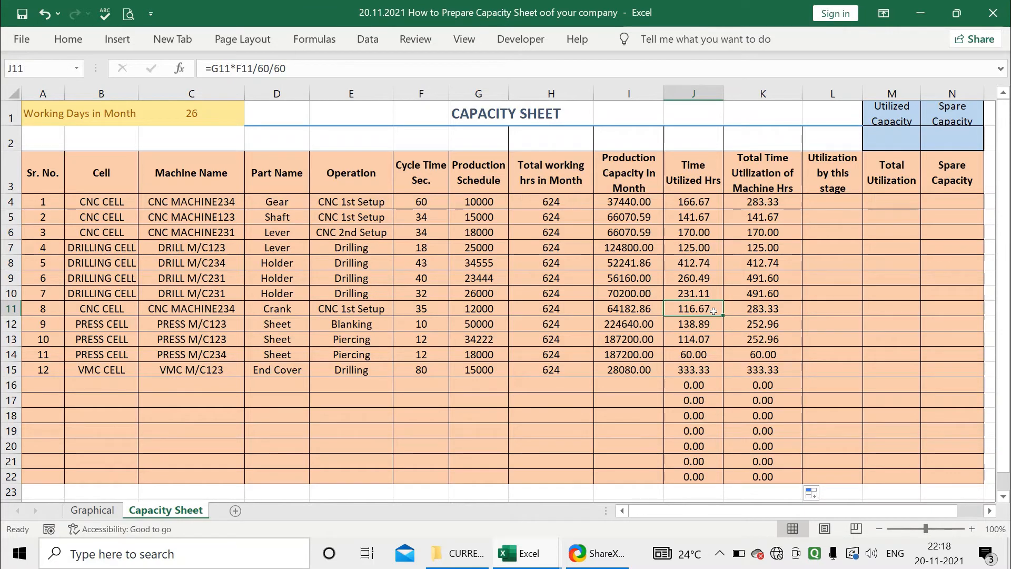
pyautogui.click(691, 202)
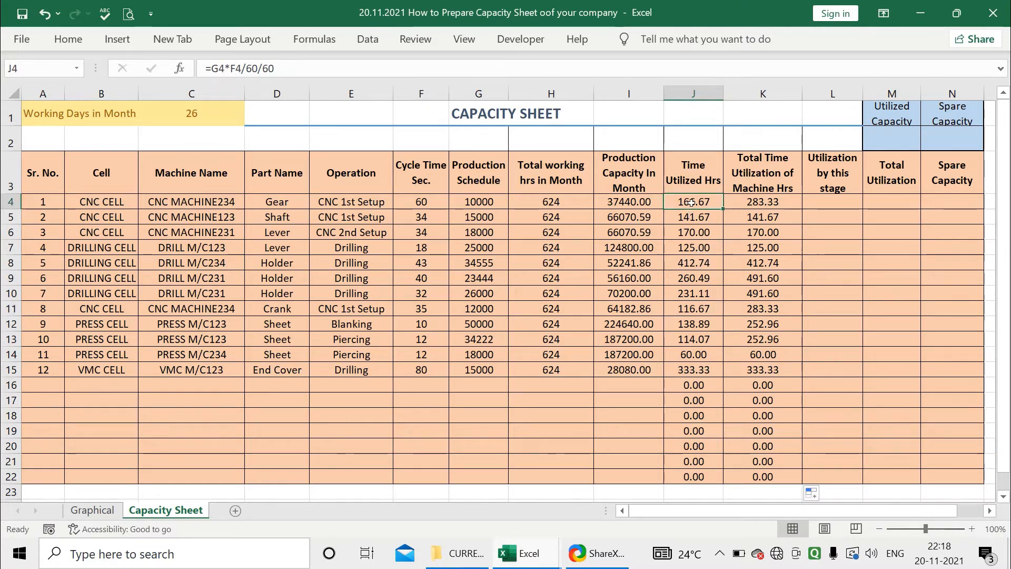
pyautogui.press('Right')
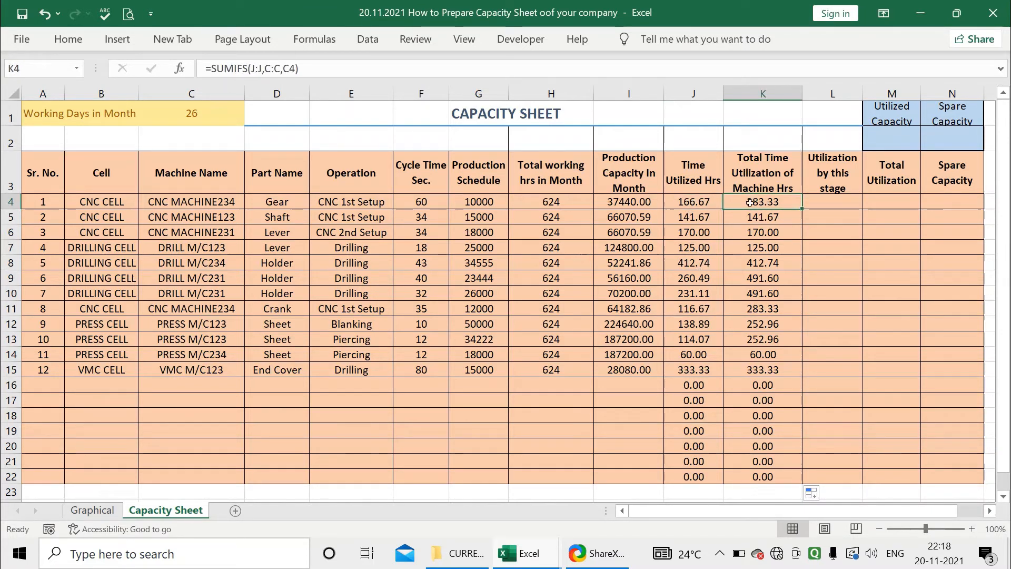
# Examine the empty row 16 cells and the SUMIFS formulas in K4 and K11, highlighting rows 4 and 11
pyautogui.click(110, 387)
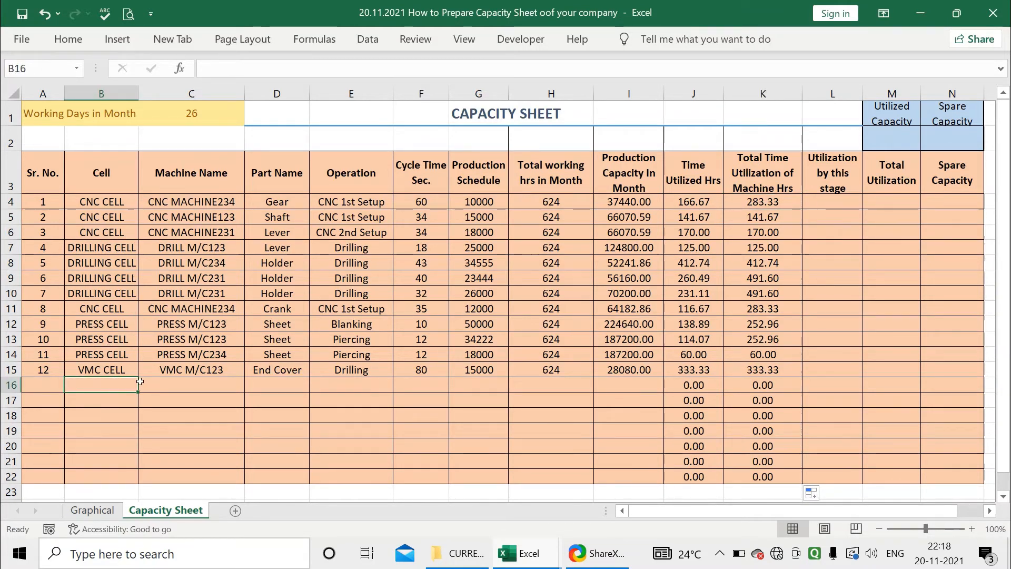
pyautogui.click(210, 389)
pyautogui.click(286, 385)
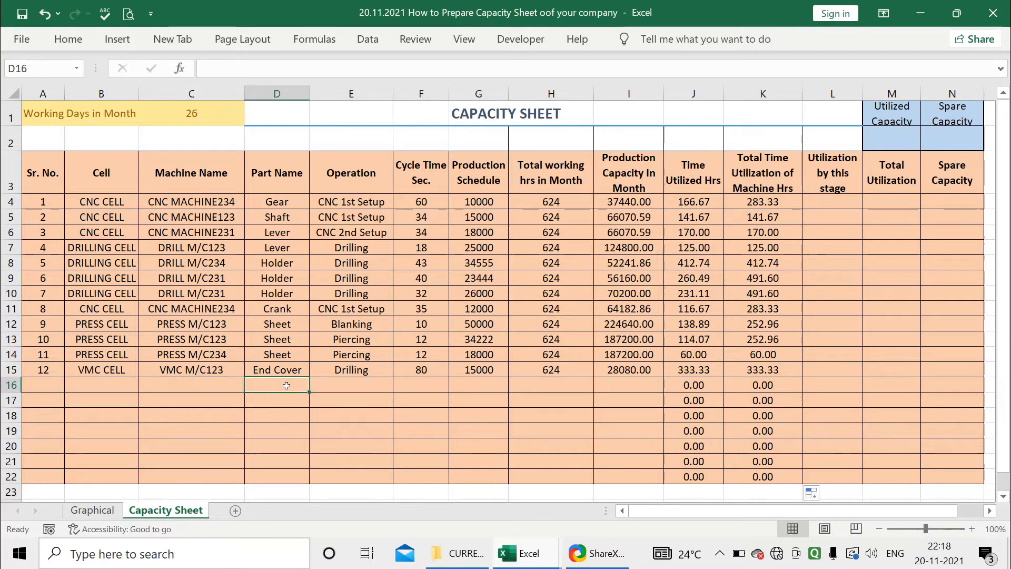
pyautogui.click(354, 384)
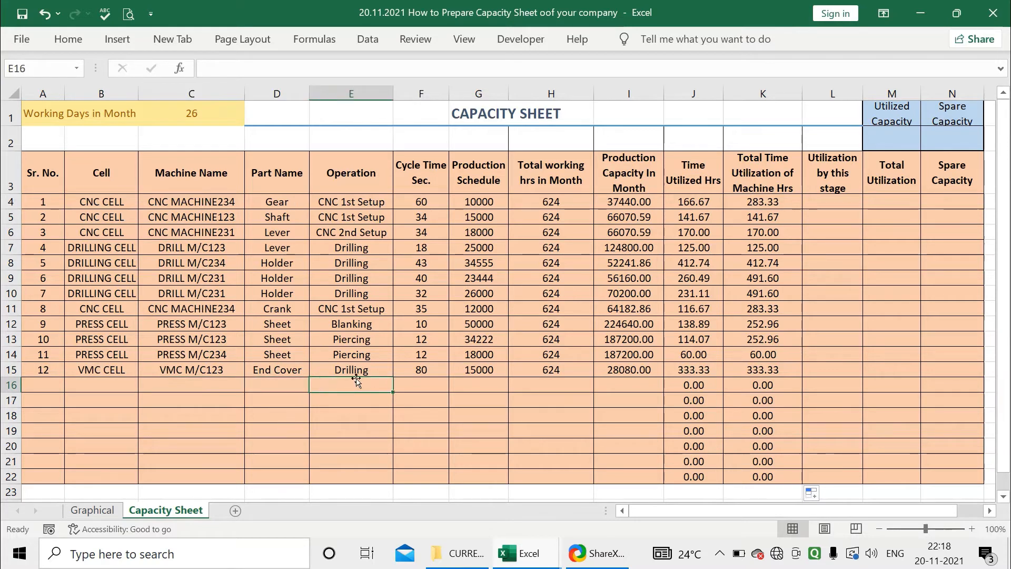
pyautogui.click(759, 201)
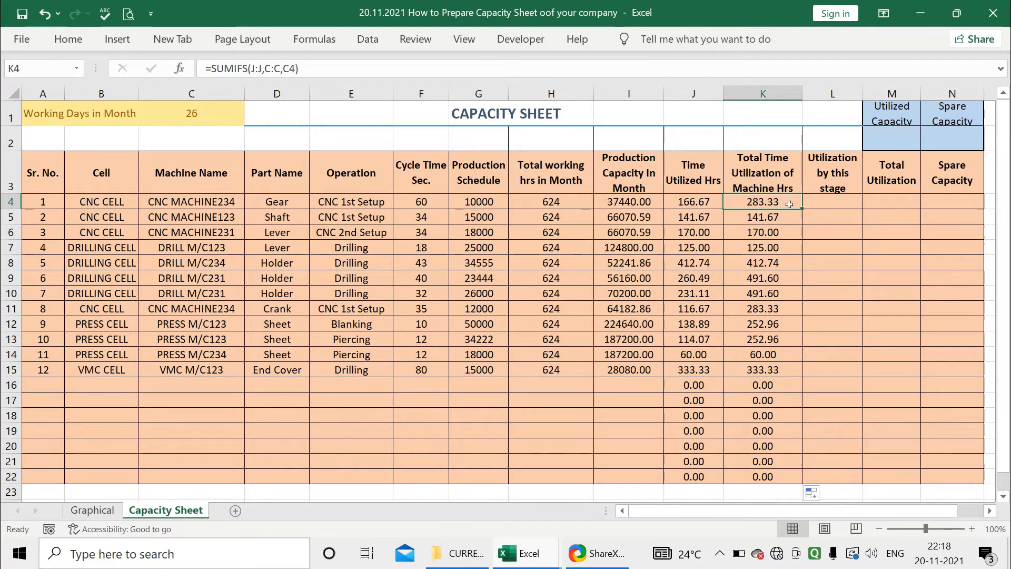
pyautogui.click(766, 309)
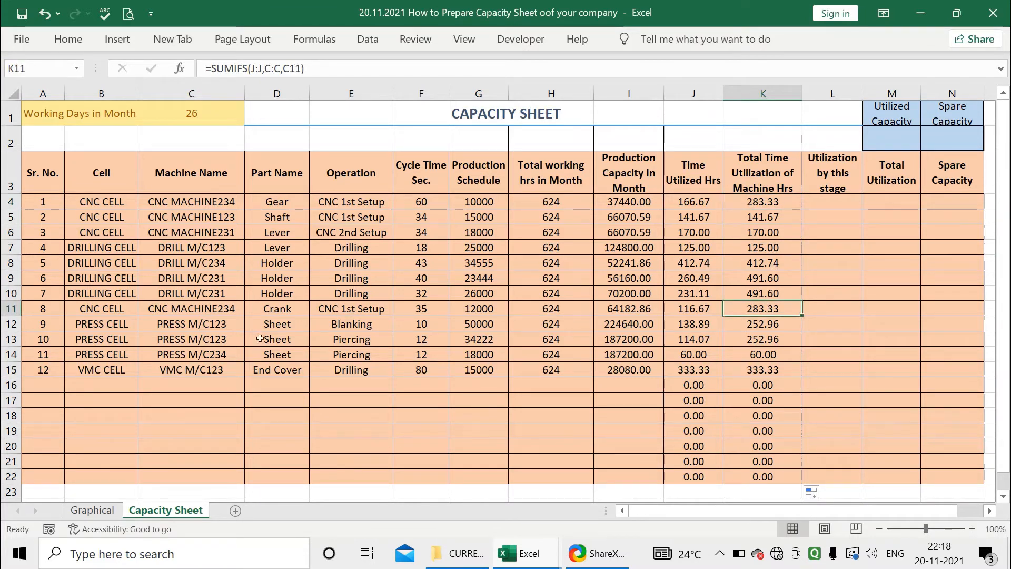
pyautogui.click(217, 203)
pyautogui.click(224, 307)
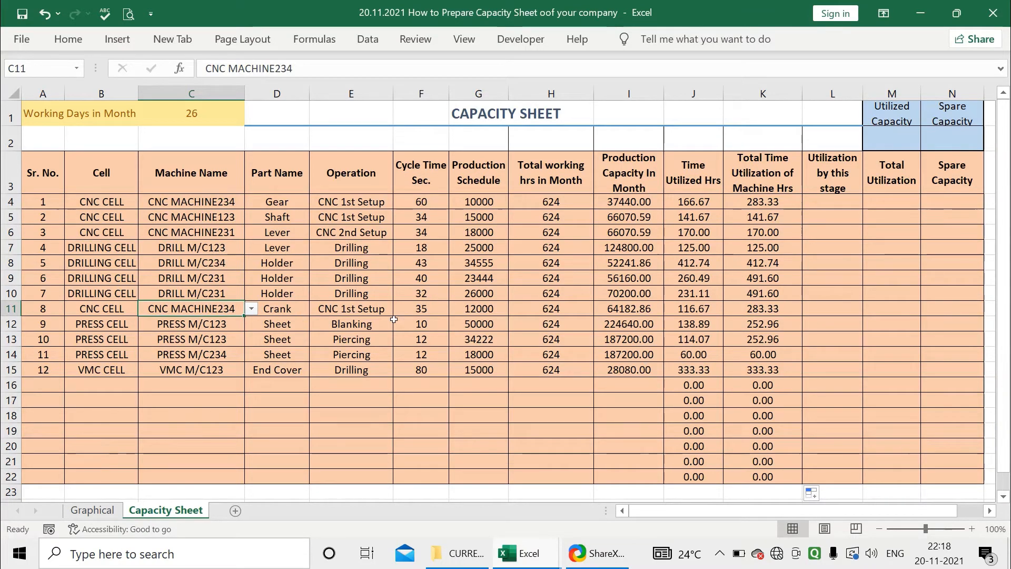
pyautogui.click(763, 315)
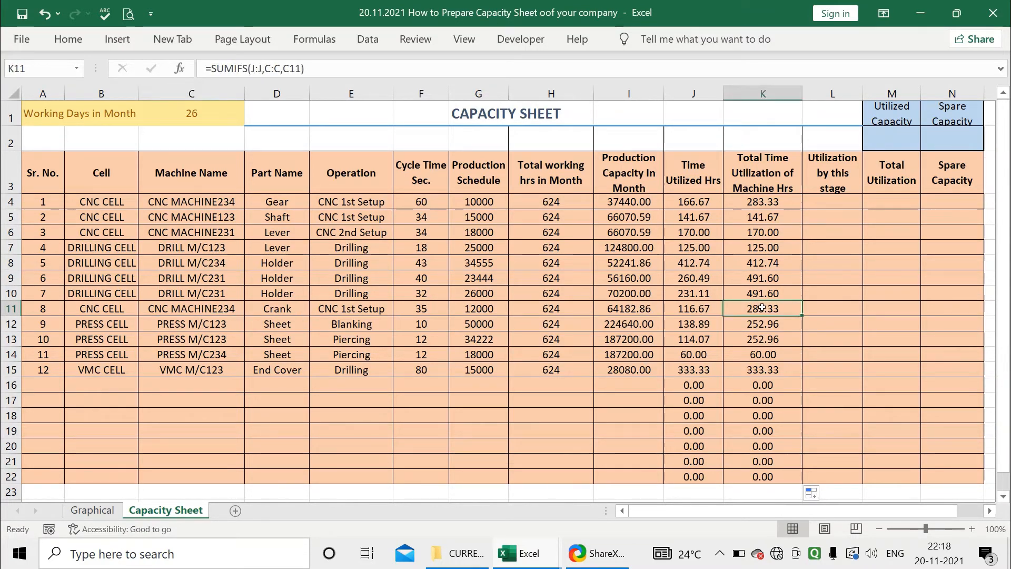
pyautogui.click(10, 311)
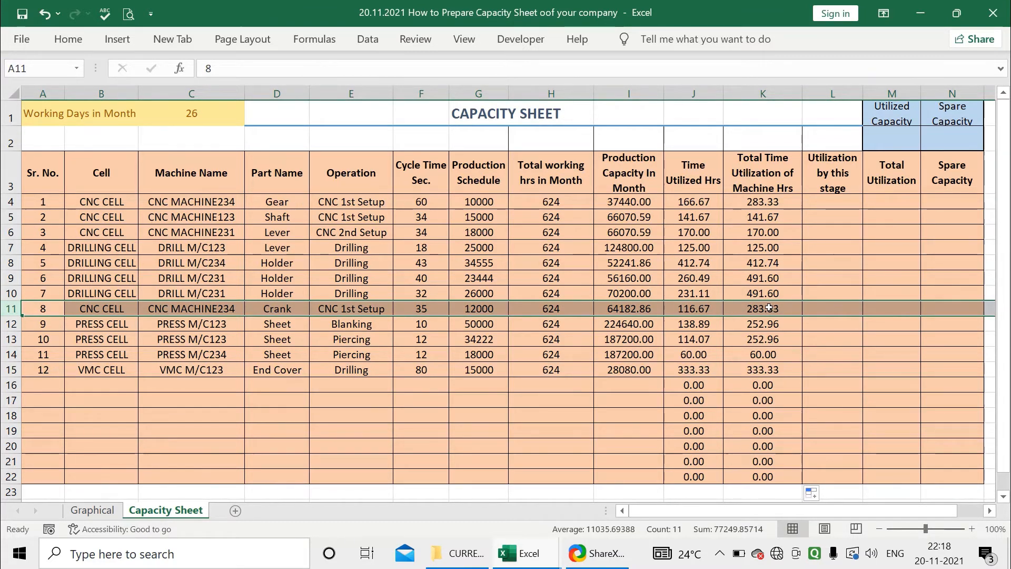
pyautogui.click(10, 202)
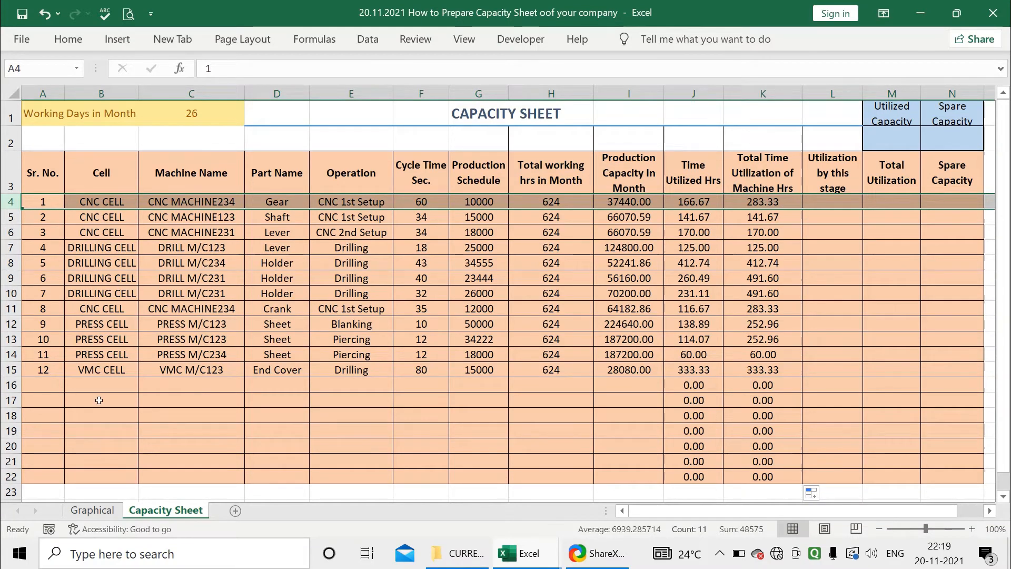
# Add a new row 16 with Sr. No. 12, cell CNC CELL and machine CNC MACHINE234 picked from the dropdown list
pyautogui.click(50, 386)
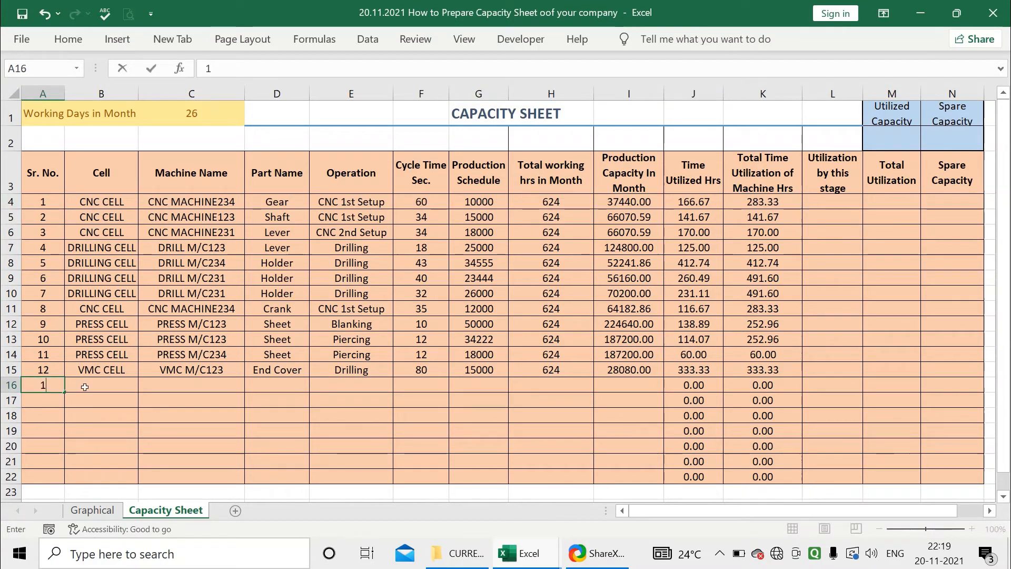
pyautogui.write('12')
pyautogui.click(96, 386)
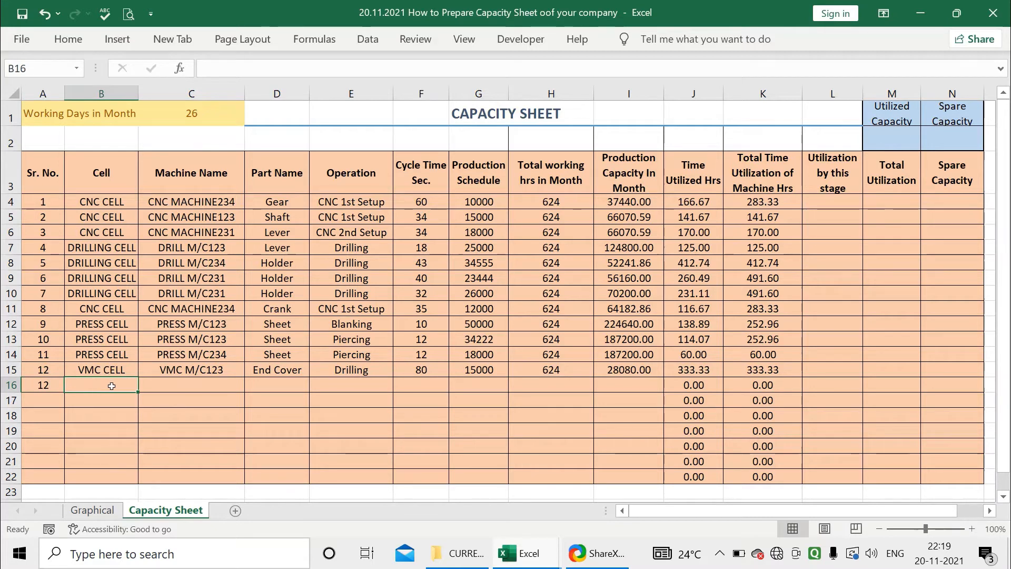
pyautogui.write('CNC CELL')
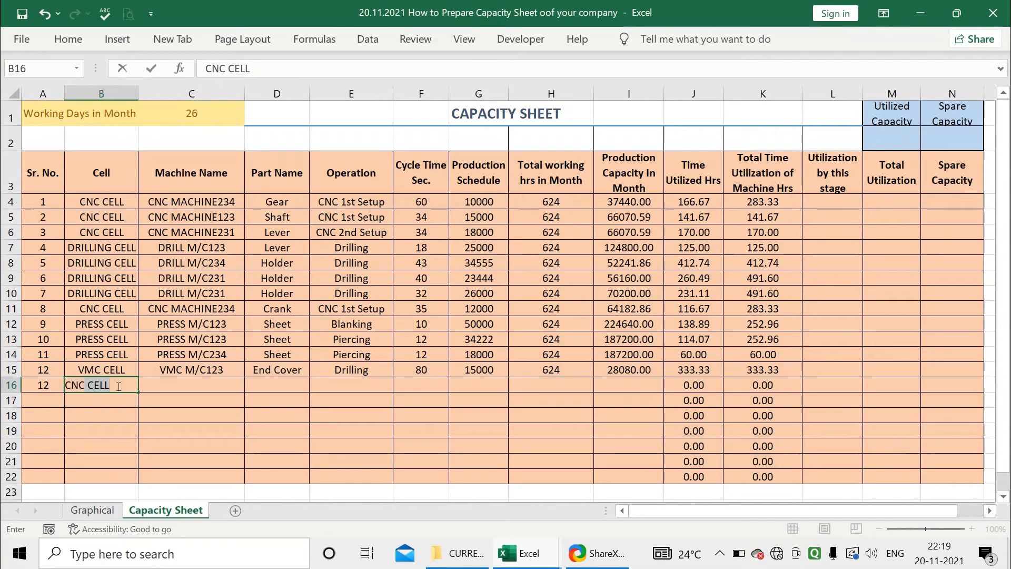
pyautogui.press('Tab')
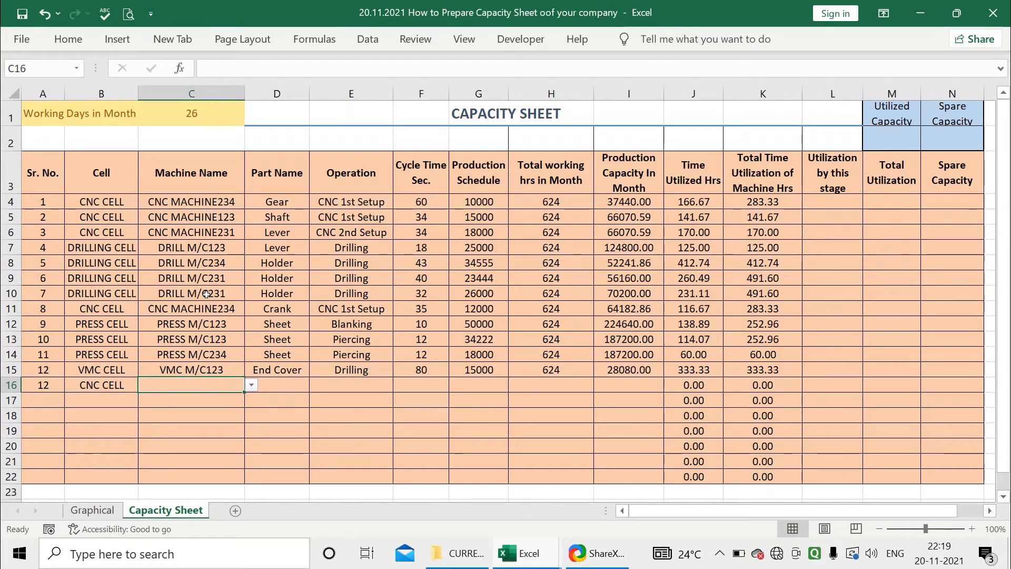
pyautogui.hotkey('alt', 'Down')
pyautogui.press('Down')
pyautogui.press('Down')
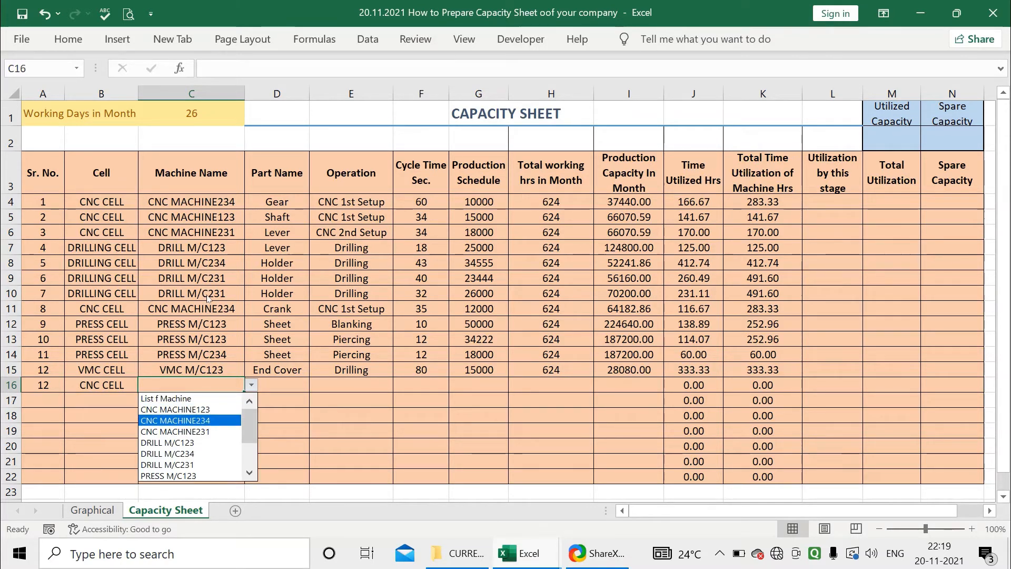
pyautogui.press('Return')
pyautogui.press('Right')
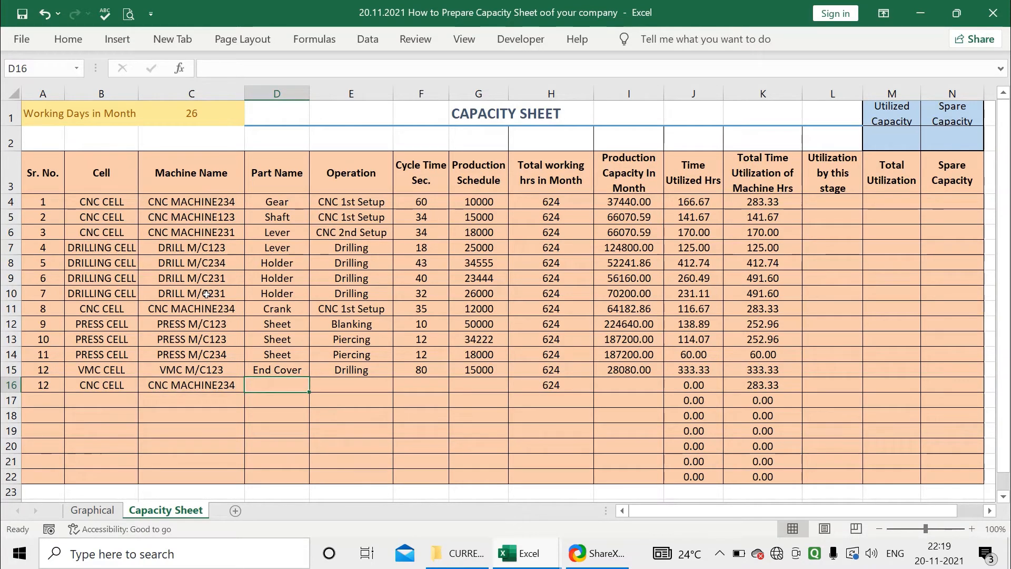
# Enter part name Lever and operation CNC 1st Setup in row 16
pyautogui.write('Lever')
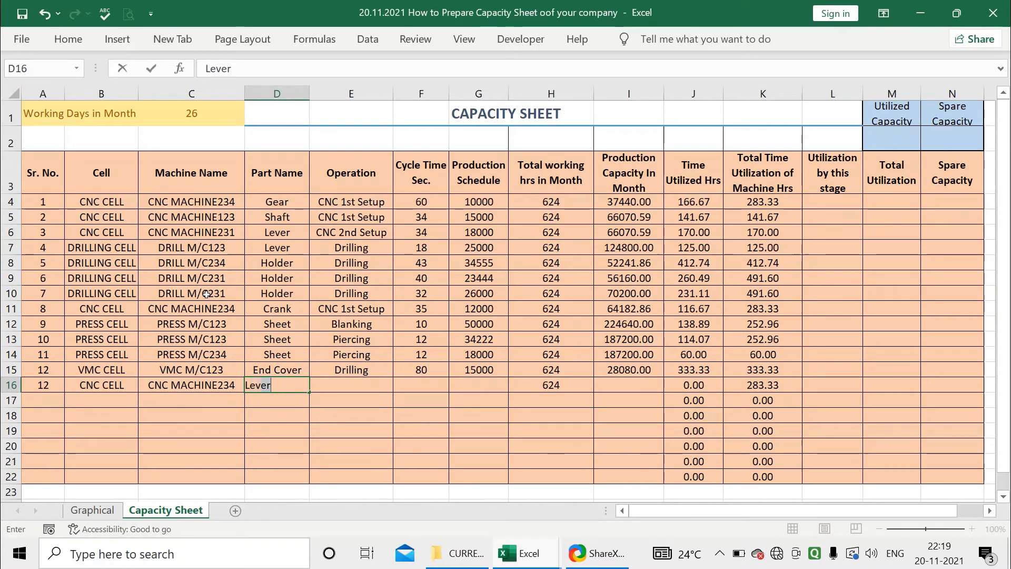
pyautogui.press('Right')
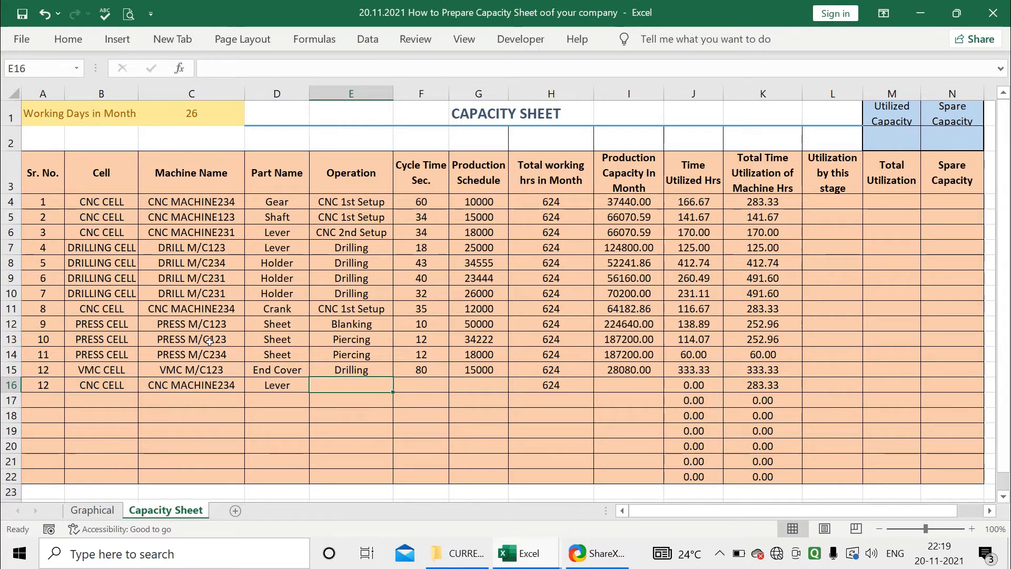
pyautogui.write('CM')
pyautogui.press('BackSpace')
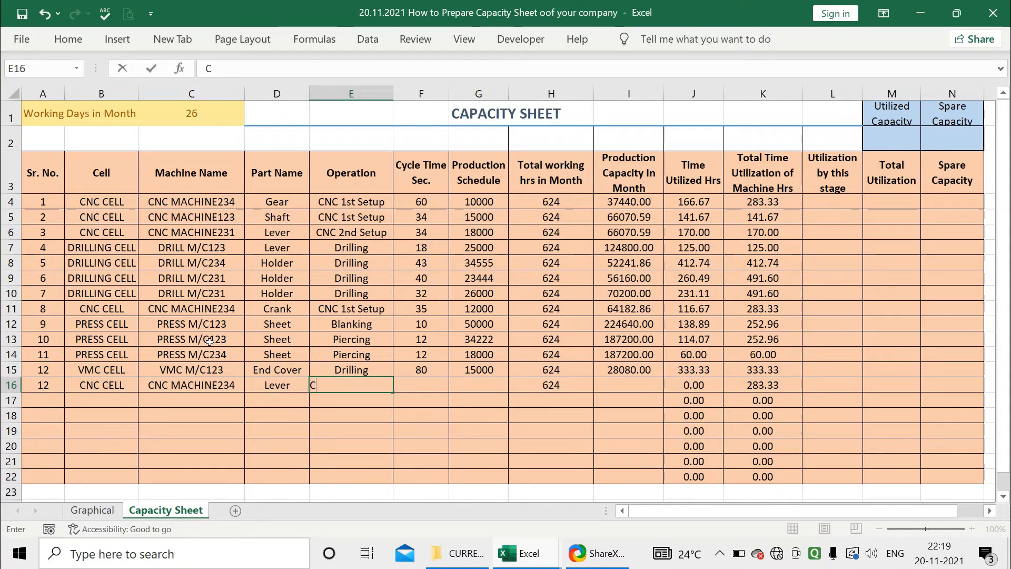
pyautogui.write('NCN')
pyautogui.press('BackSpace')
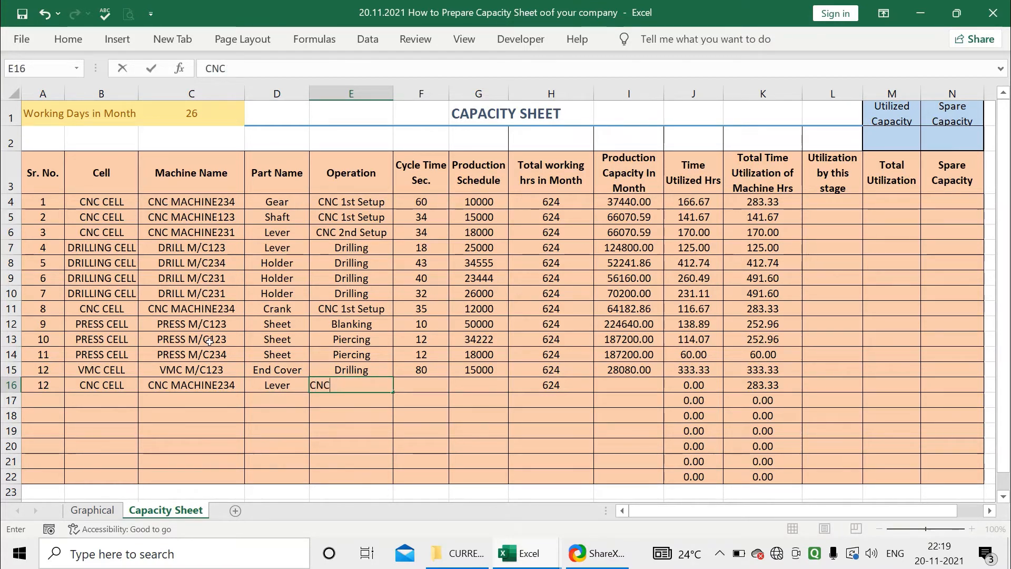
pyautogui.write('1st S')
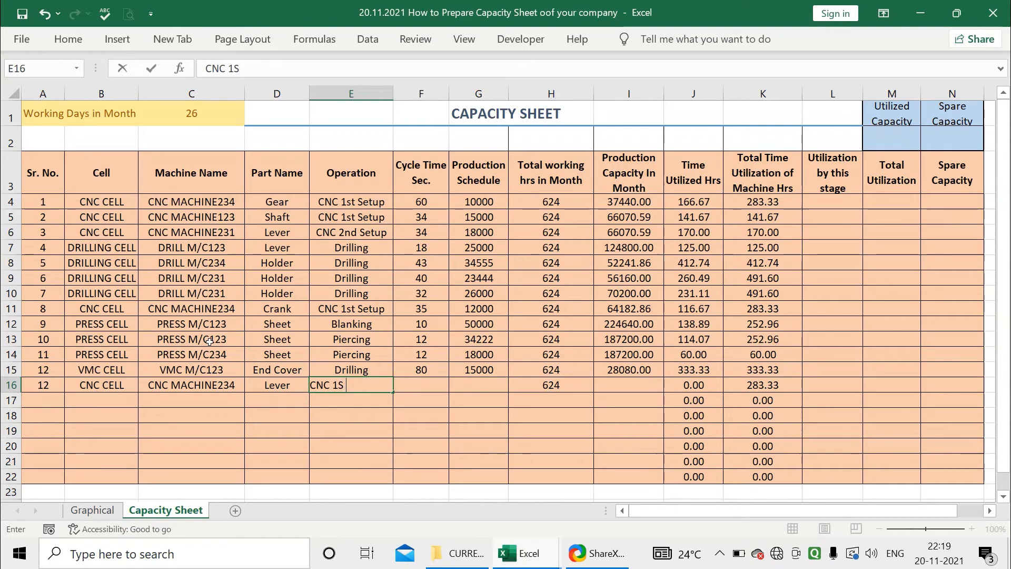
pyautogui.write('et')
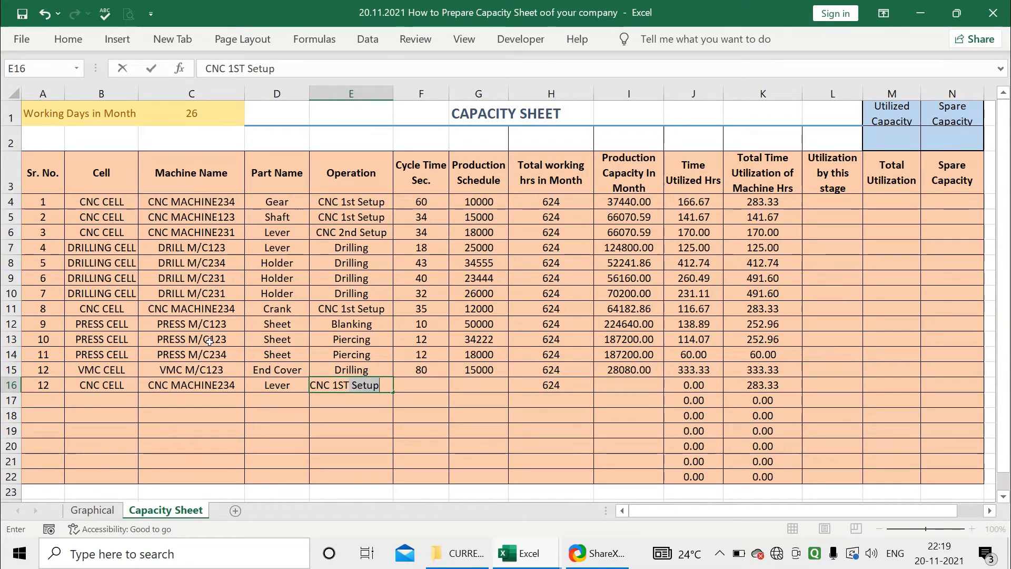
pyautogui.press('Tab')
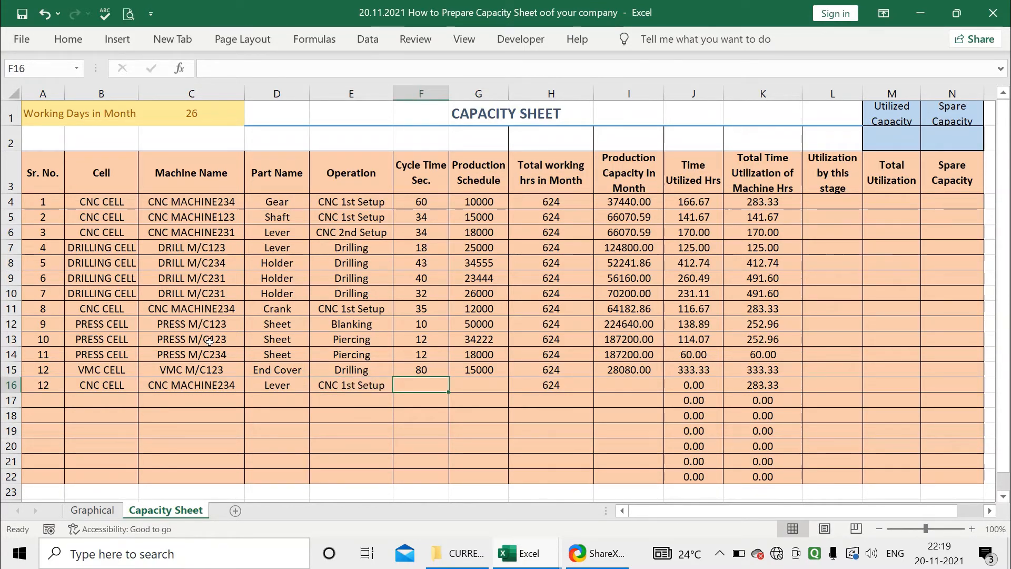
# Set row 16's cycle time to 50 sec and production schedule to 25000, then inspect the J16 and K16 formulas
pyautogui.write('50')
pyautogui.press('Tab')
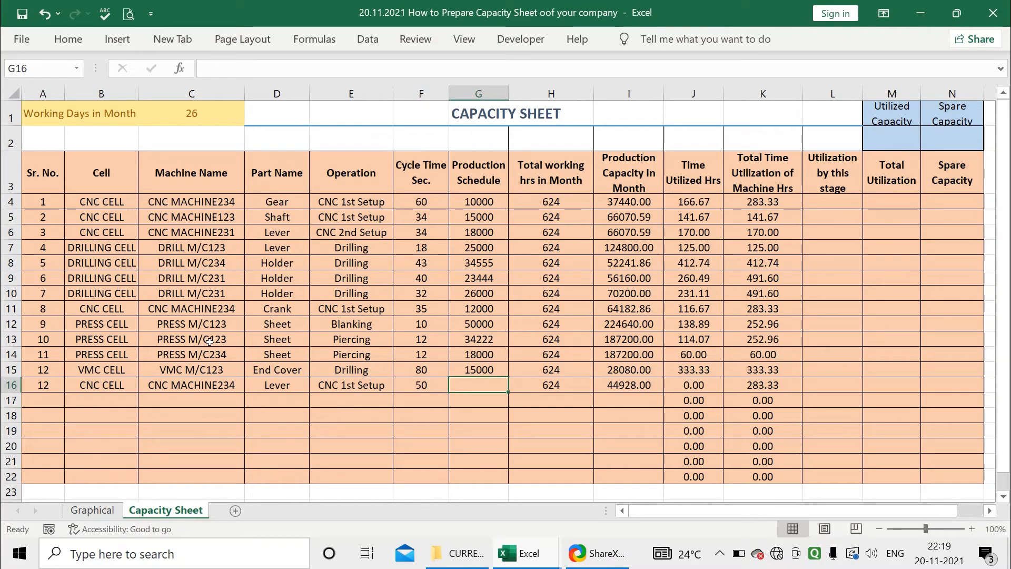
pyautogui.write('4')
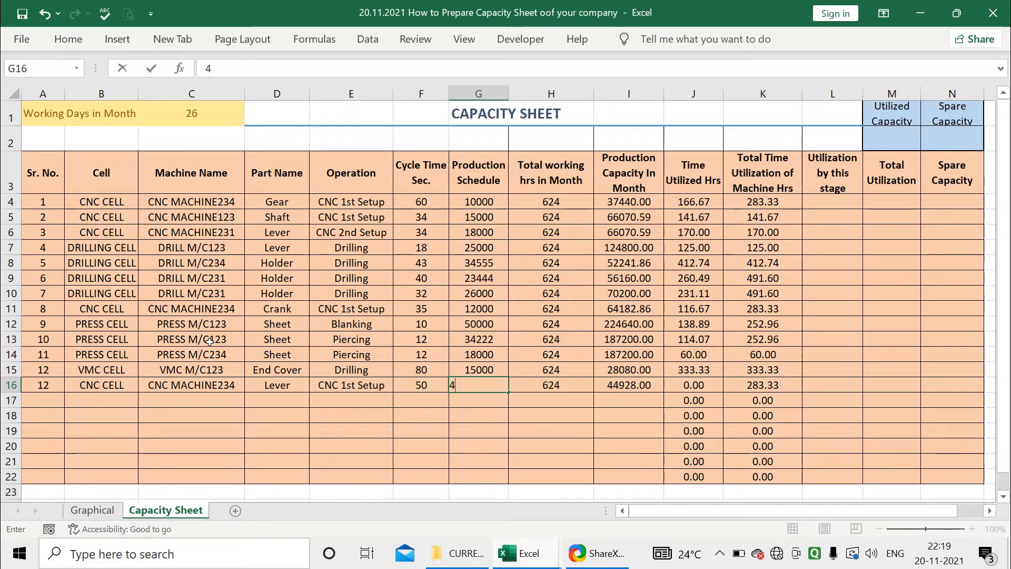
pyautogui.press('BackSpace')
pyautogui.write('25000')
pyautogui.press('Tab')
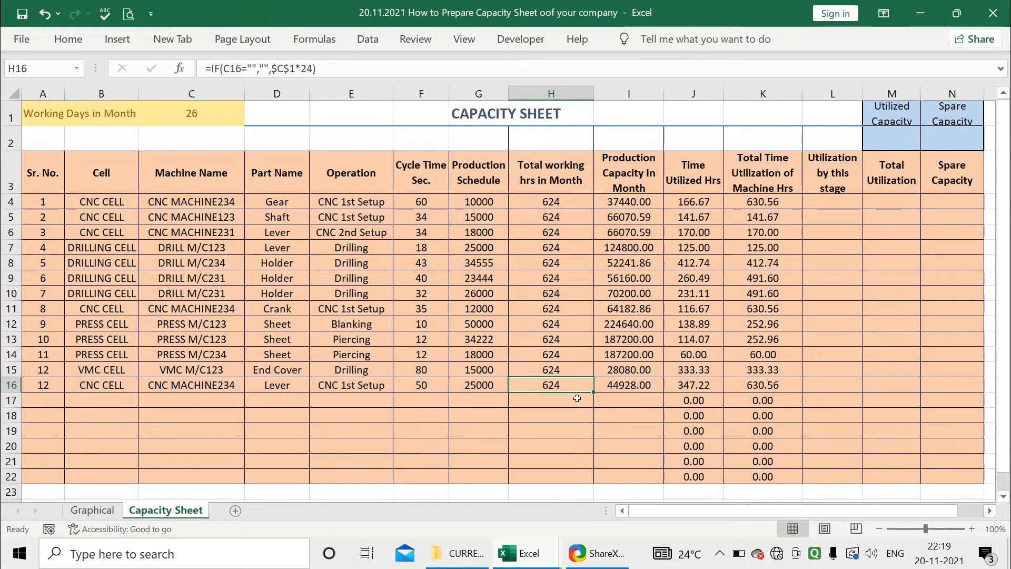
pyautogui.click(694, 384)
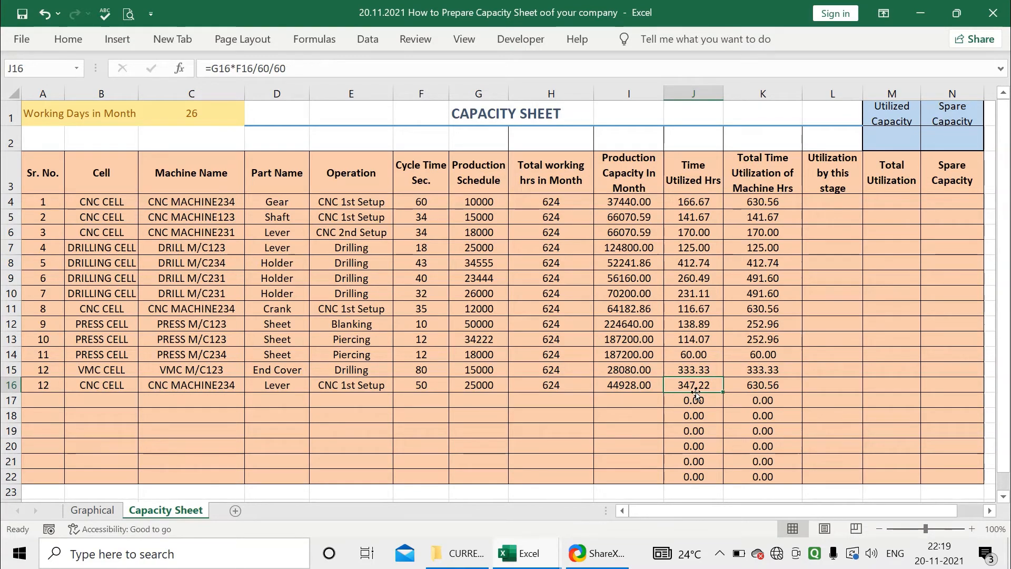
pyautogui.click(769, 385)
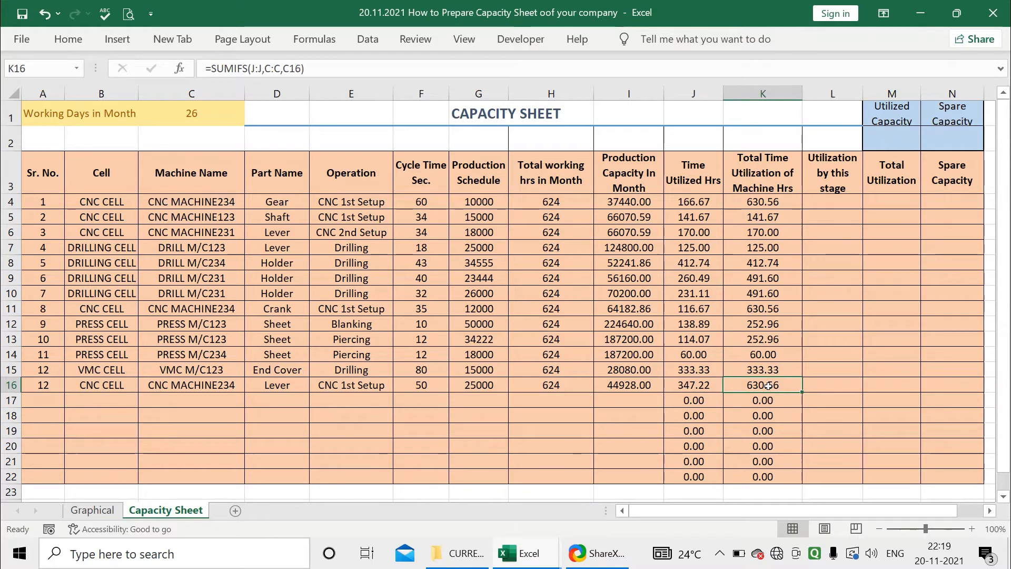
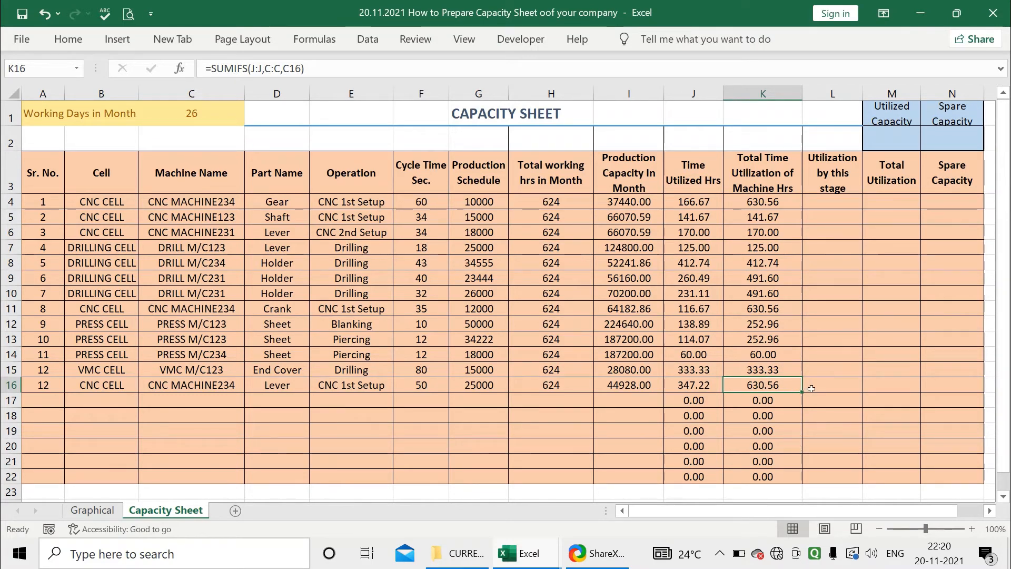
pyautogui.click(811, 387)
pyautogui.click(779, 202)
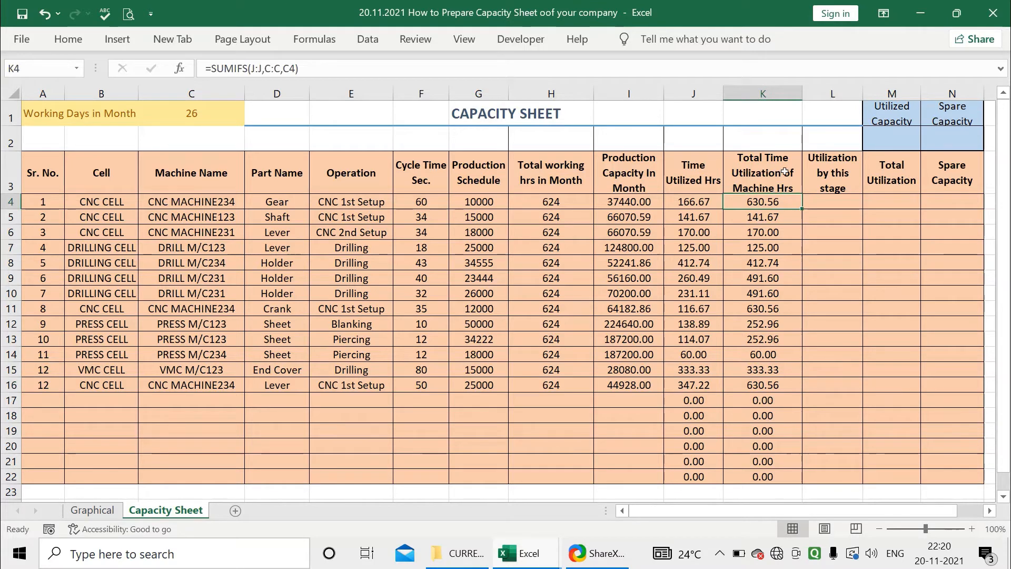
pyautogui.click(828, 206)
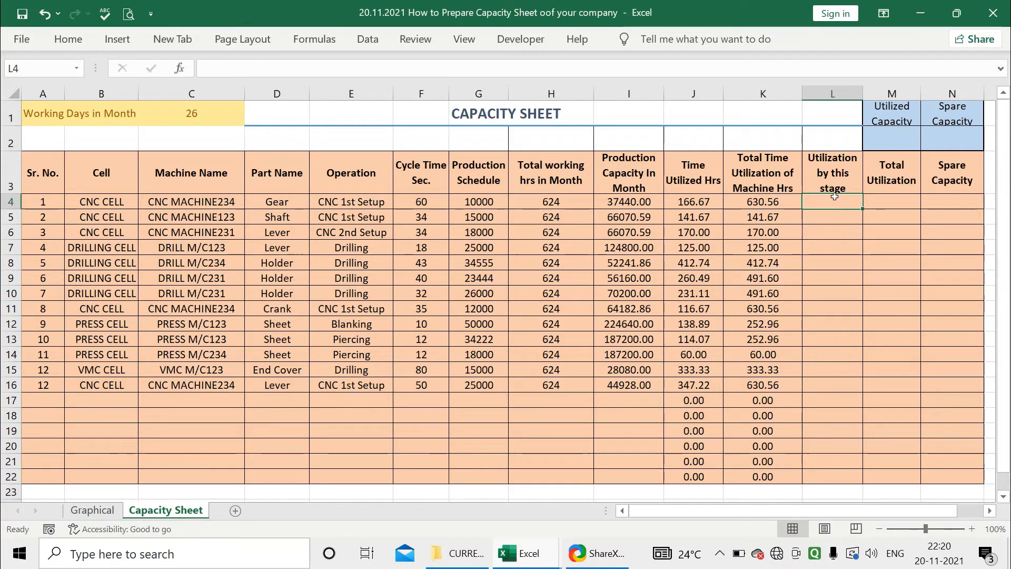
pyautogui.click(850, 222)
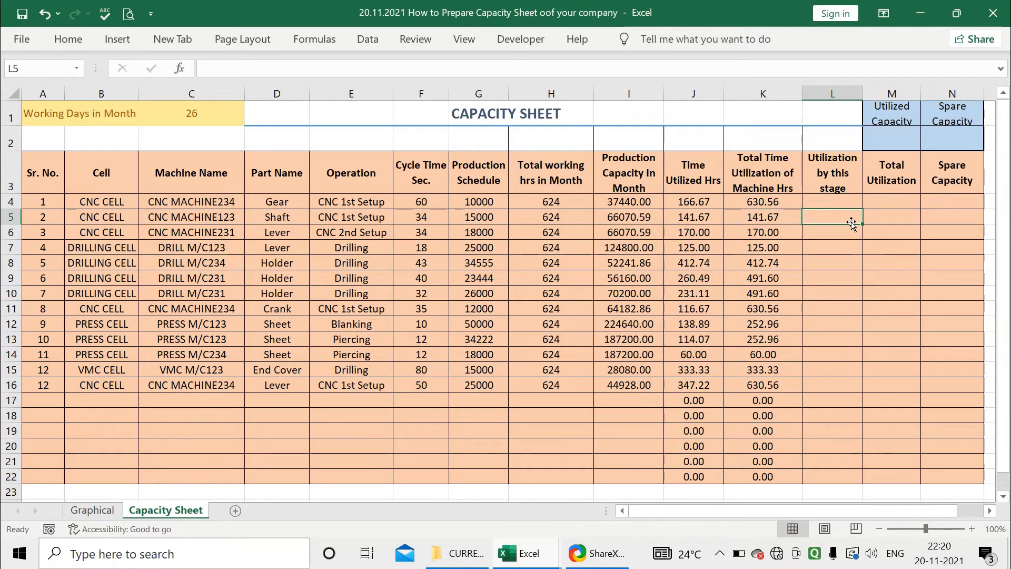
pyautogui.click(841, 228)
pyautogui.click(837, 220)
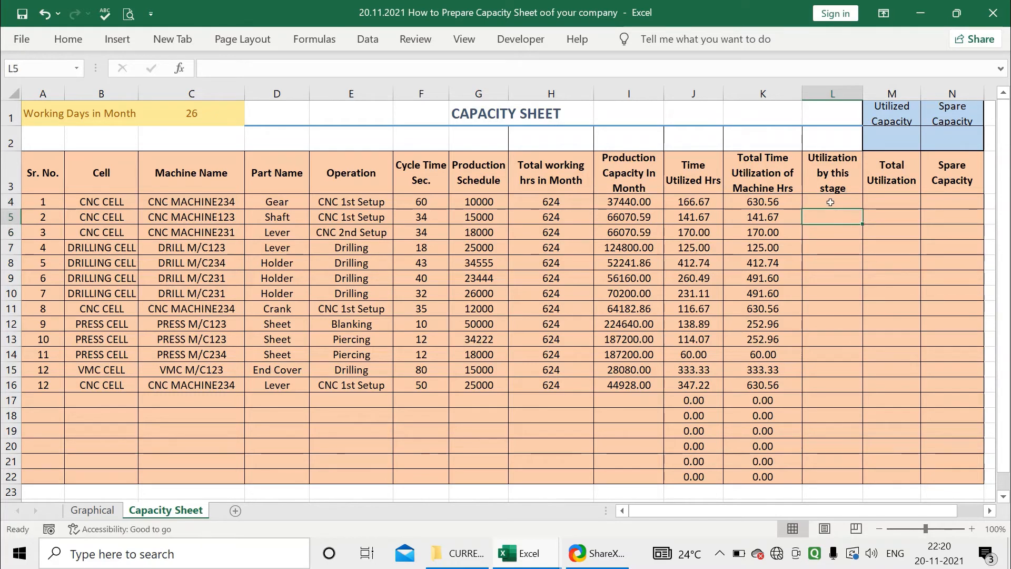
# Try the formula =J4/H4 in L4 for the utilization by this stage, and clear the cell again
pyautogui.click(832, 203)
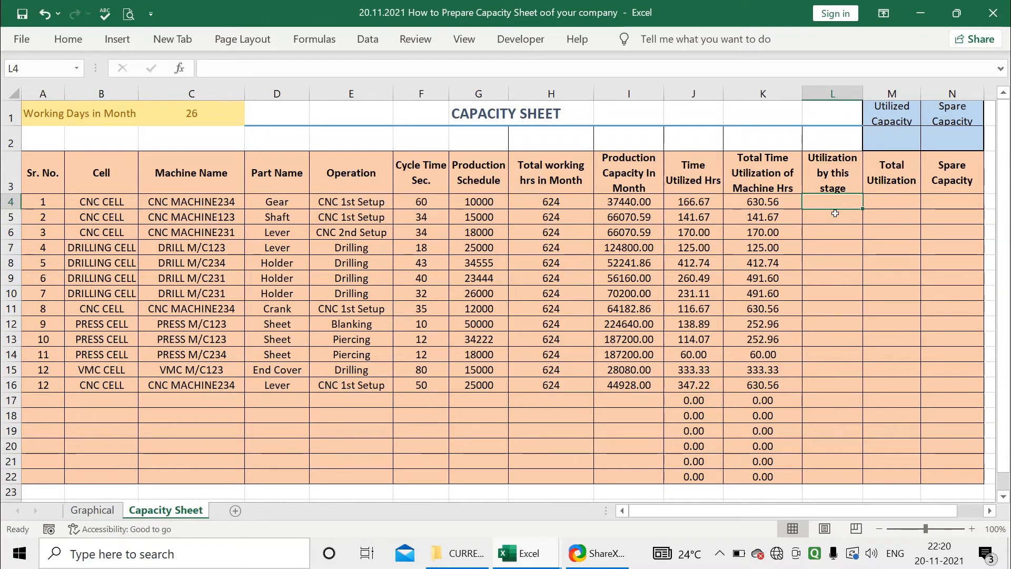
pyautogui.write('=')
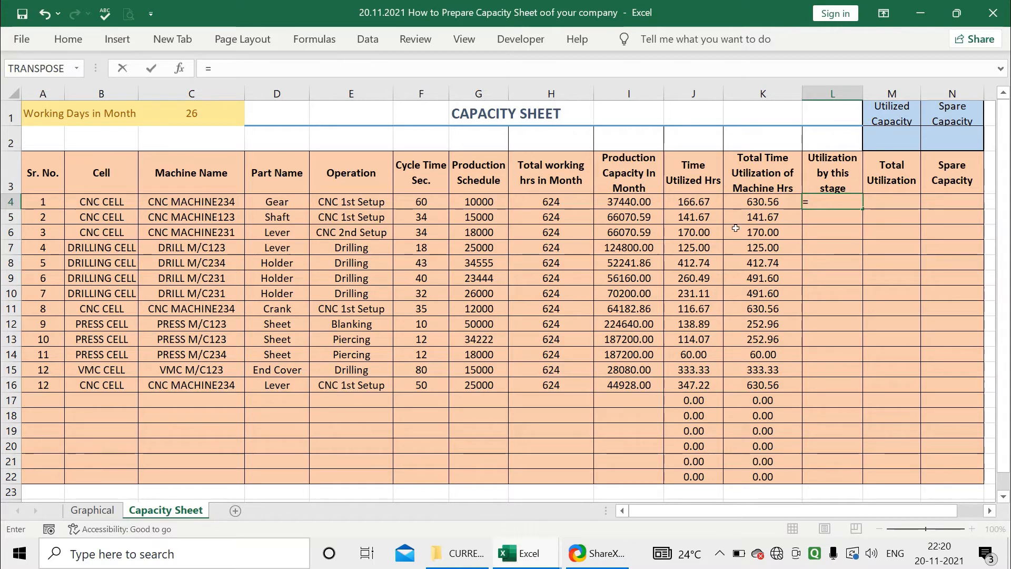
pyautogui.click(693, 201)
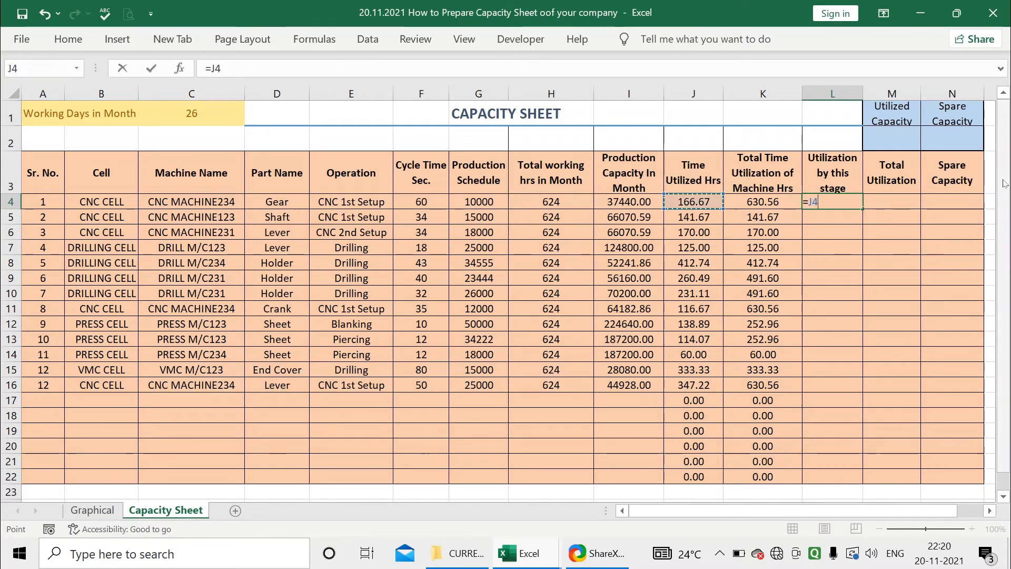
pyautogui.write('/')
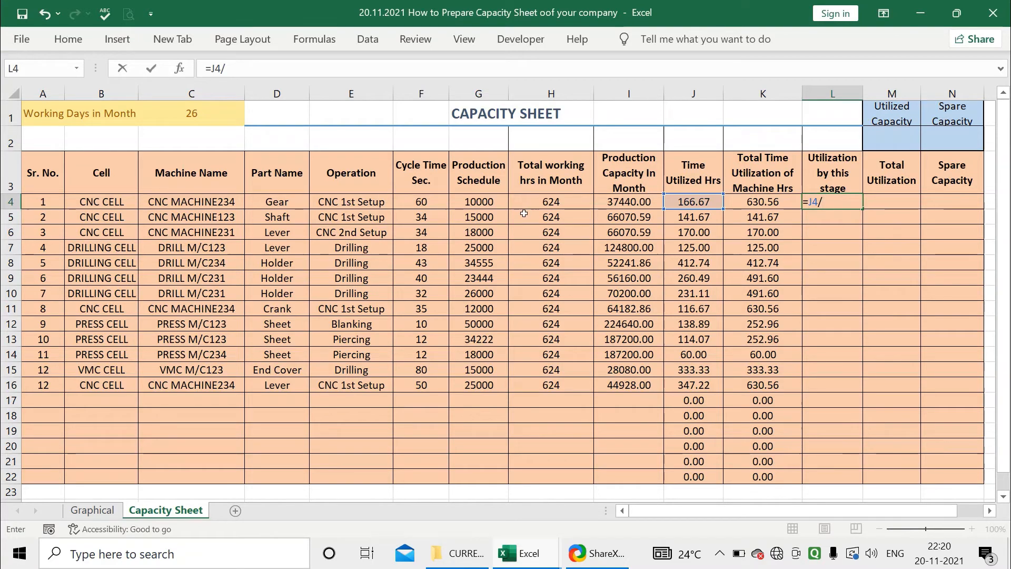
pyautogui.click(534, 190)
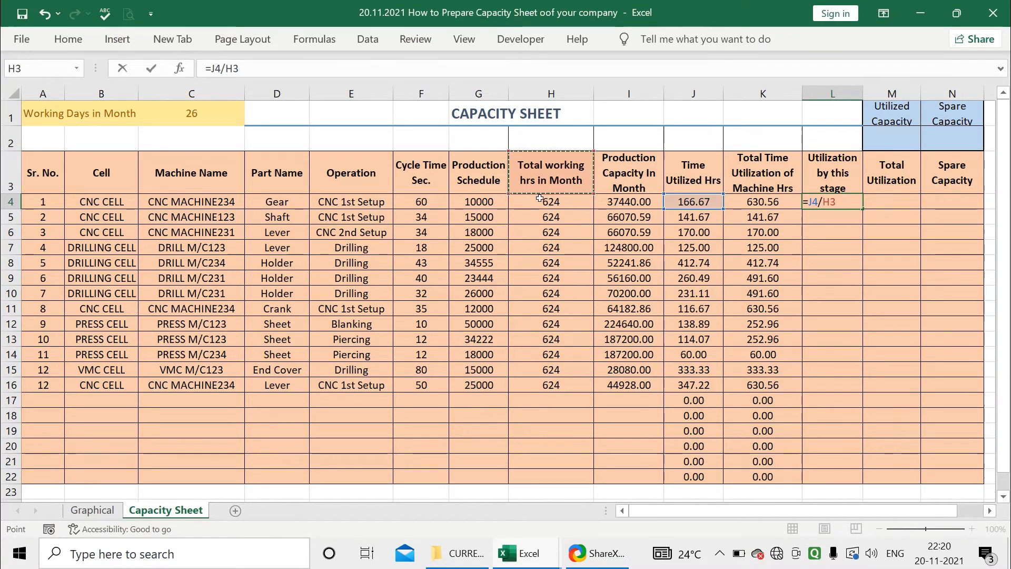
pyautogui.click(537, 198)
pyautogui.press('Return')
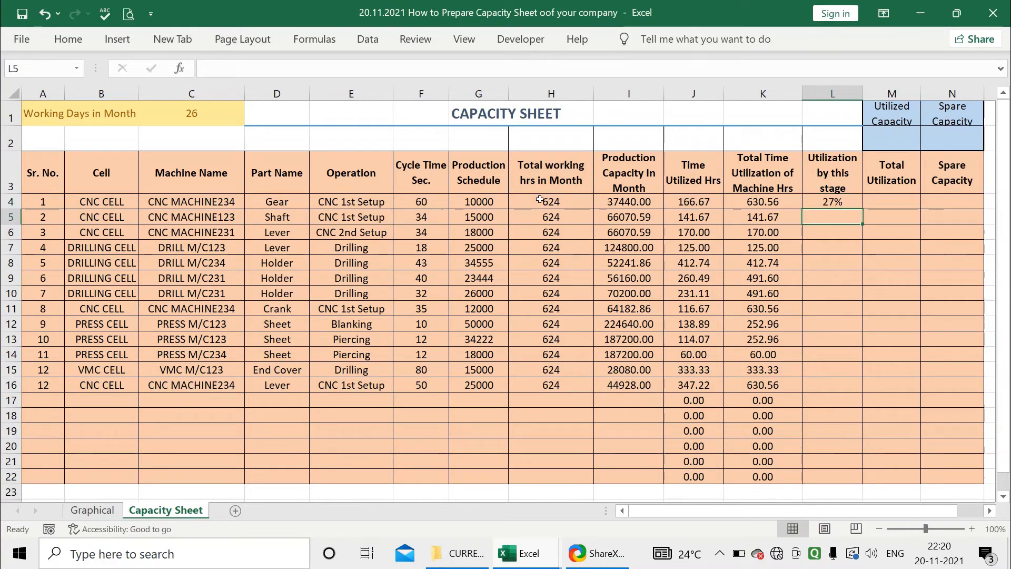
pyautogui.click(828, 202)
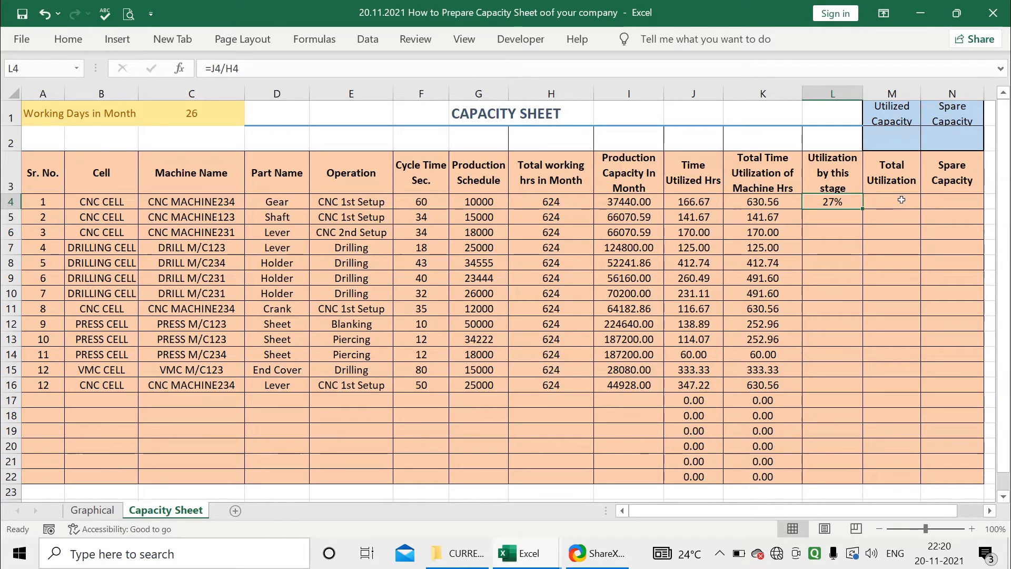
pyautogui.press('Delete')
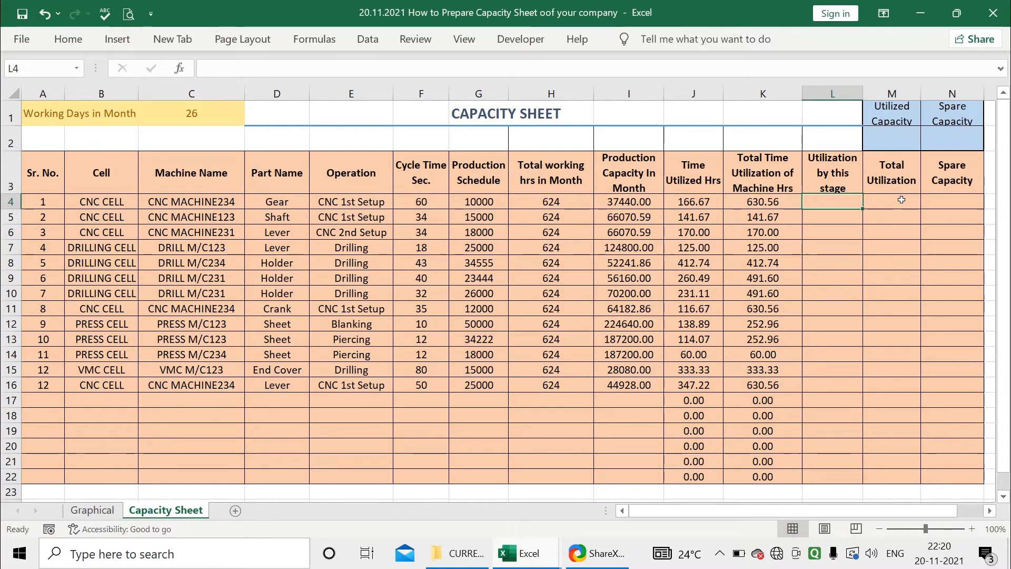
# Calculate the first row's utilization by this stage in L4 by dividing time utilized by total working hours, =J4/H4
pyautogui.click(850, 172)
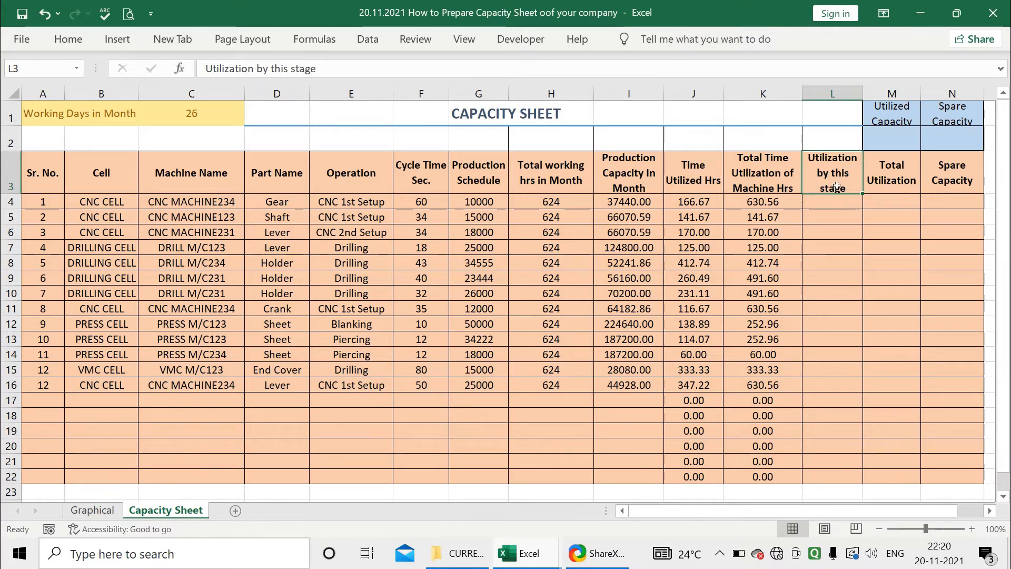
pyautogui.click(843, 202)
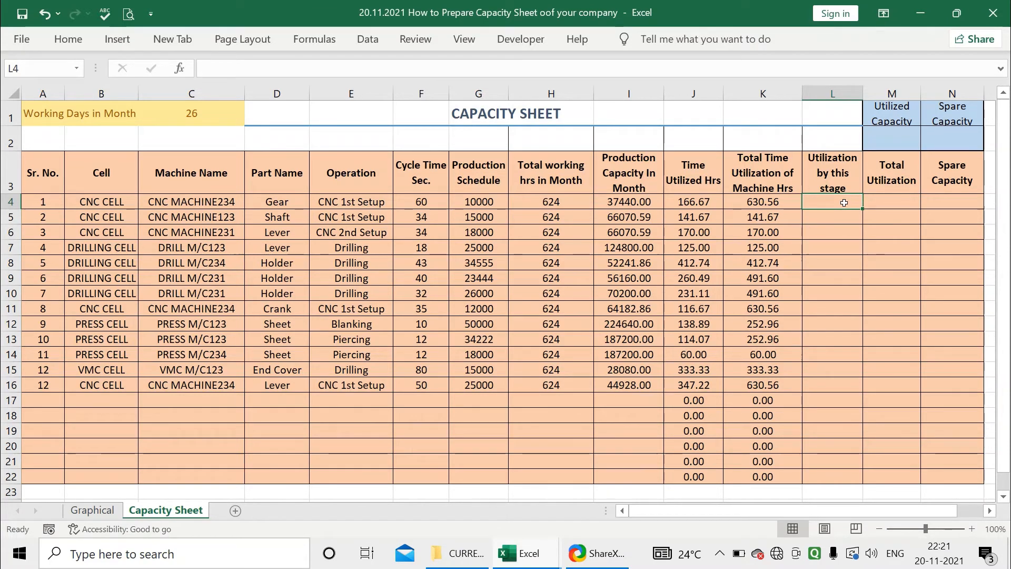
pyautogui.write('=')
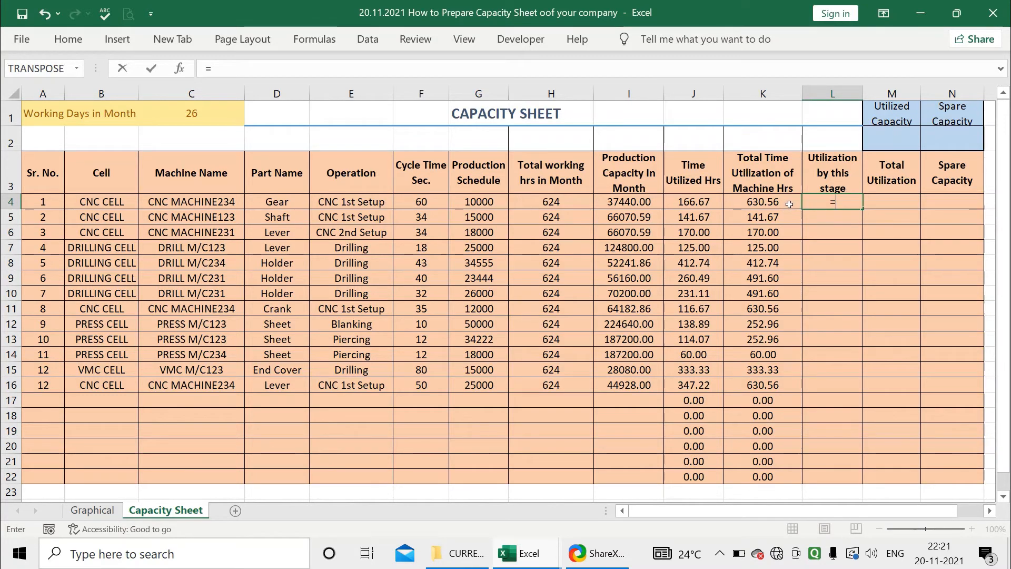
pyautogui.click(698, 202)
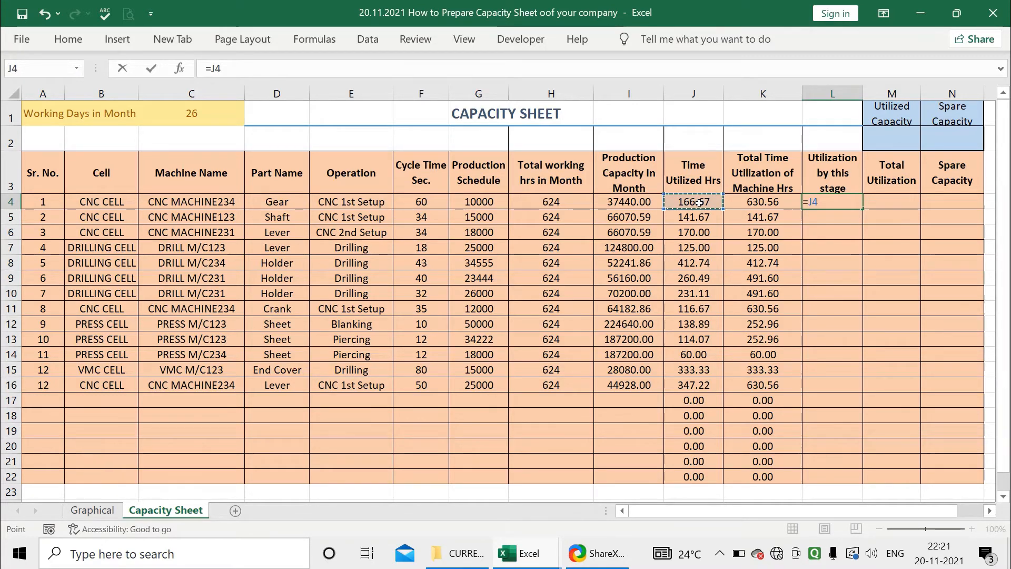
pyautogui.write('/')
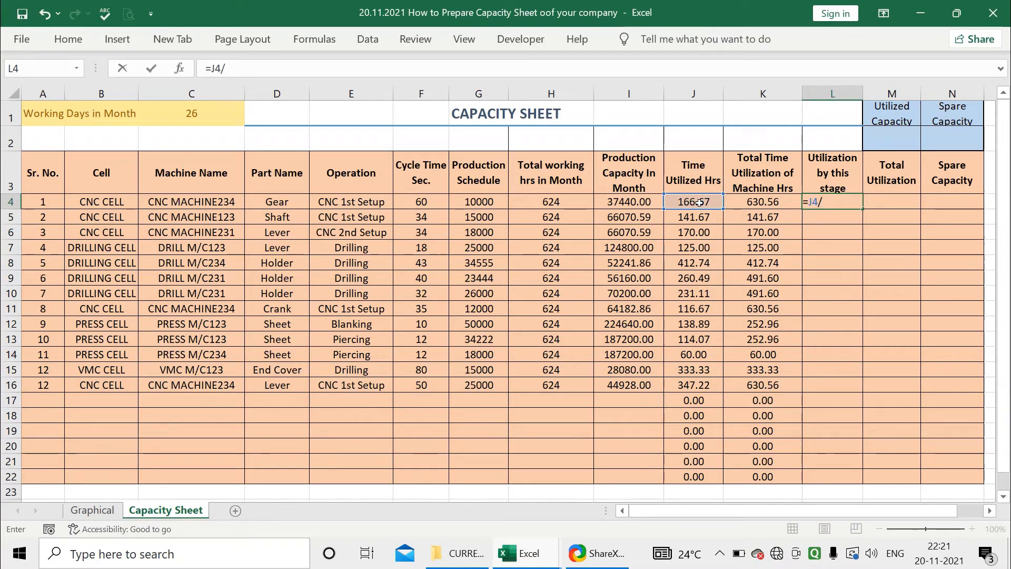
pyautogui.click(555, 202)
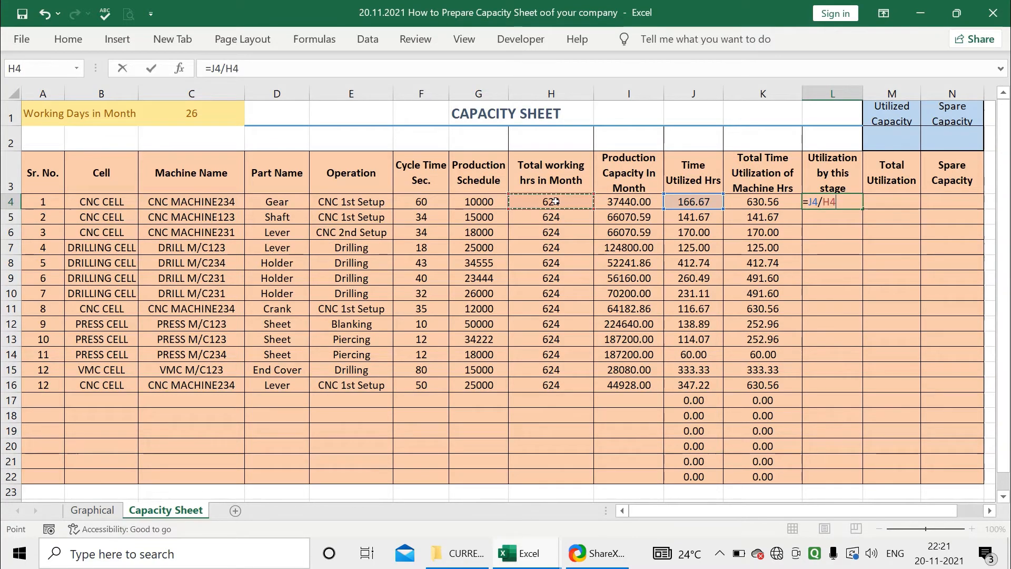
pyautogui.press('Return')
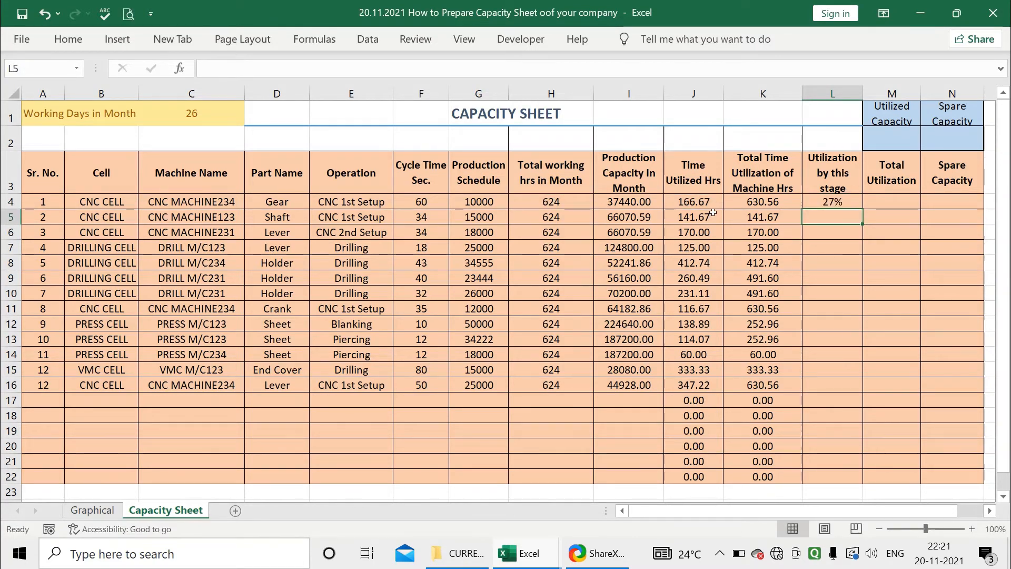
# Check L4's number format, fill its formula down through L22, and inspect the copied formula in L19
pyautogui.click(823, 203)
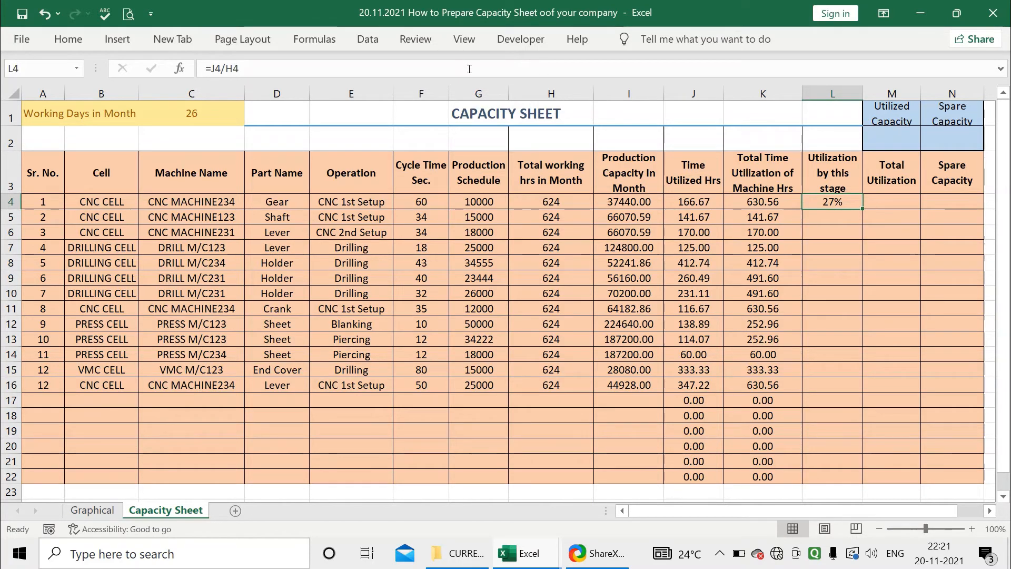
pyautogui.click(69, 39)
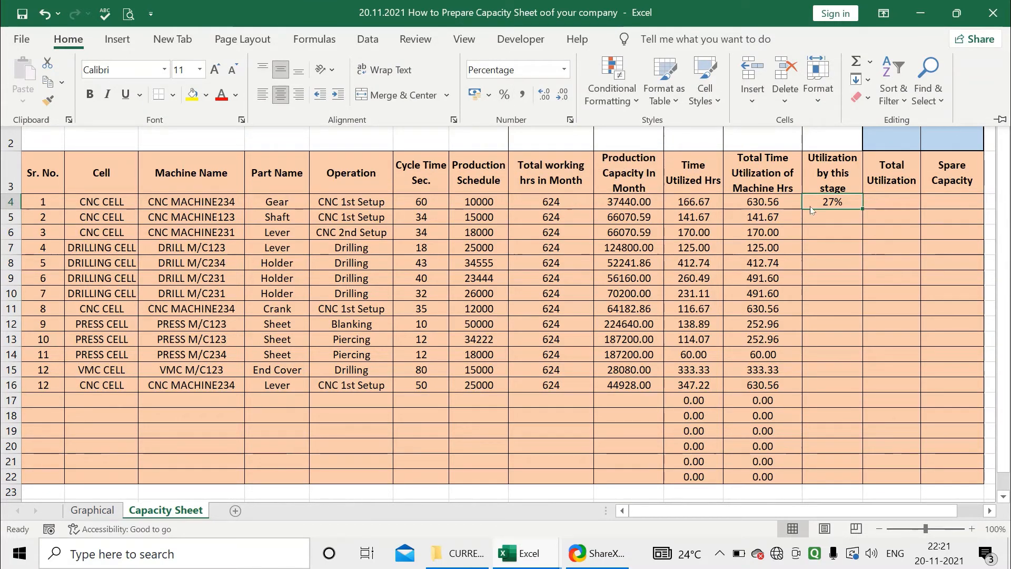
pyautogui.click(853, 203)
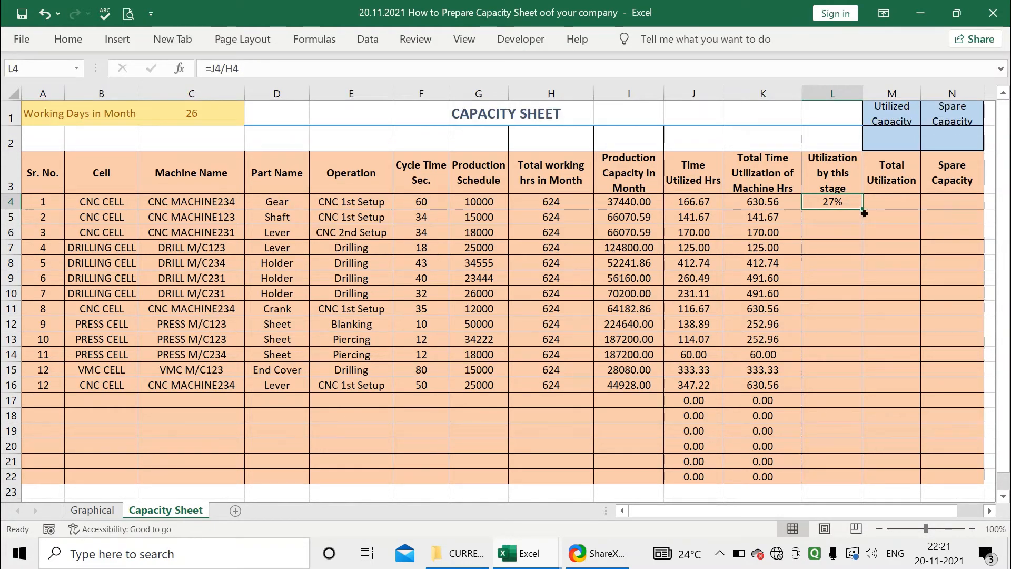
pyautogui.moveTo(863, 212); pyautogui.dragTo(850, 487)
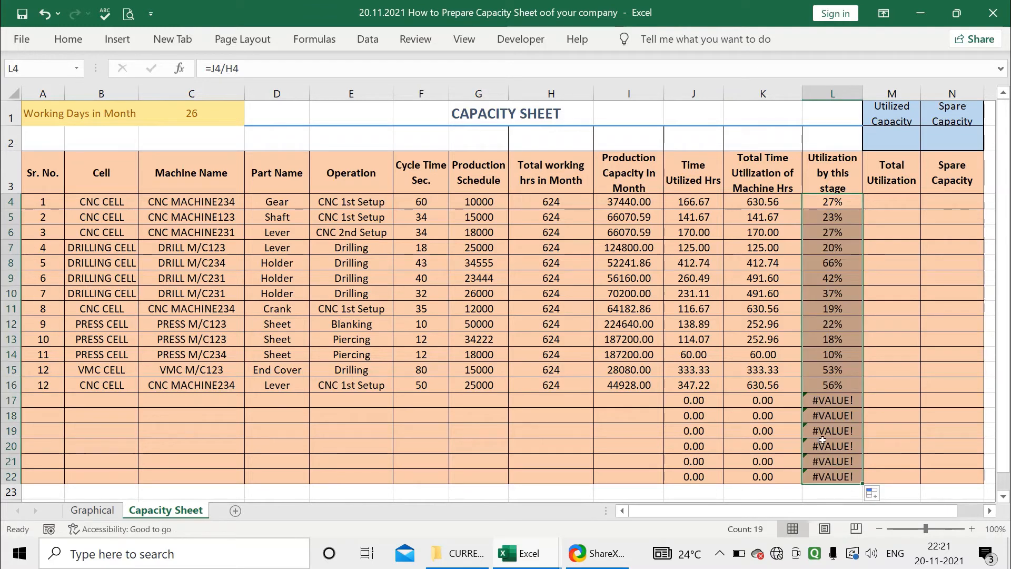
pyautogui.click(827, 205)
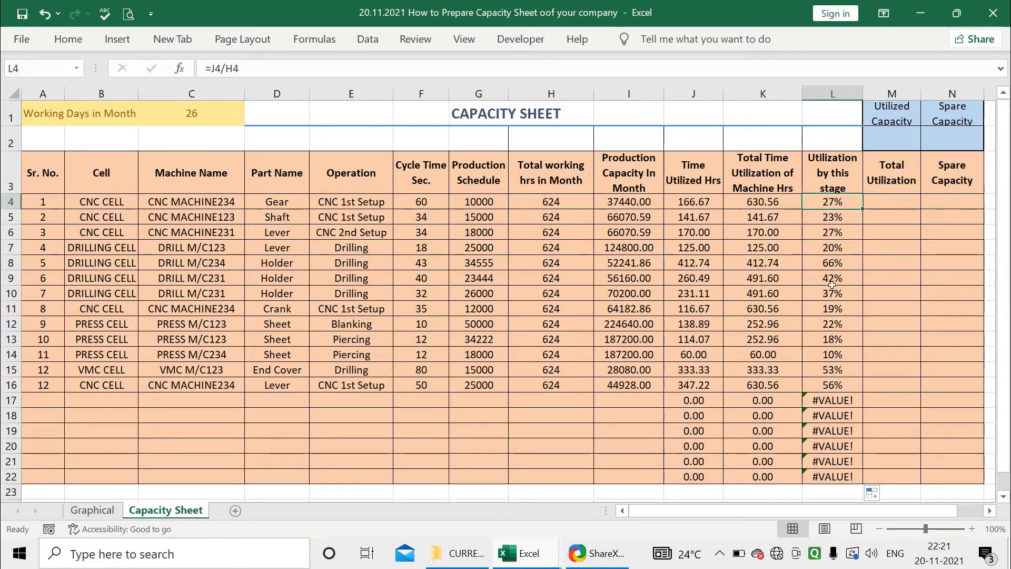
pyautogui.click(835, 430)
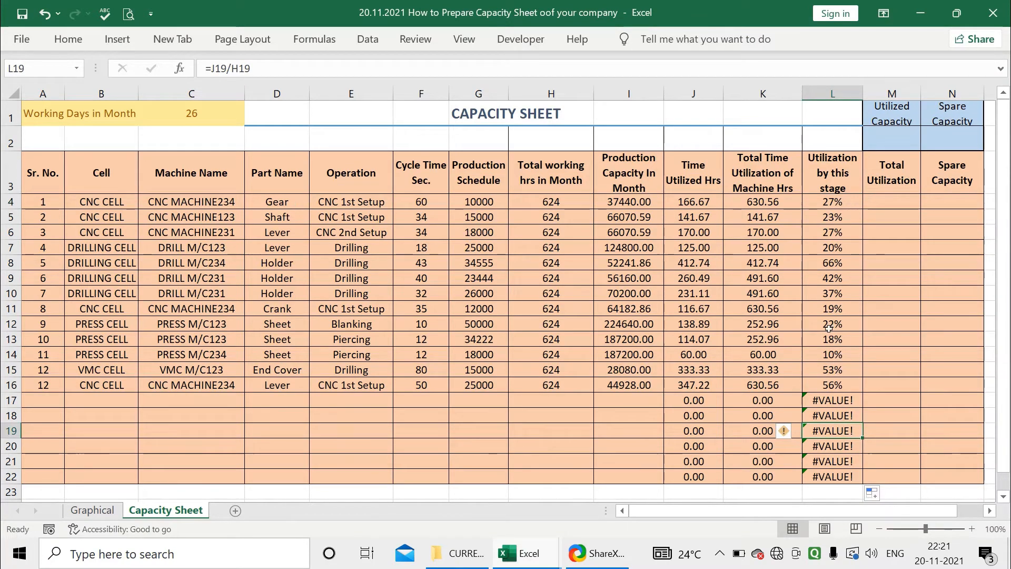
# Change the L4 formula to =IFERROR(J4/H4,"") and fill it down through L22
pyautogui.click(821, 203)
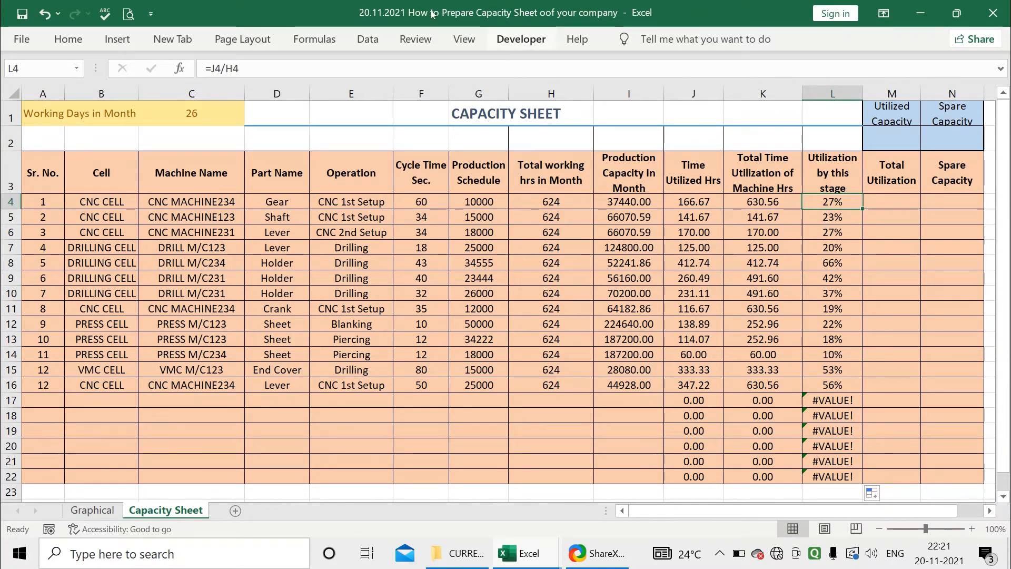
pyautogui.click(213, 70)
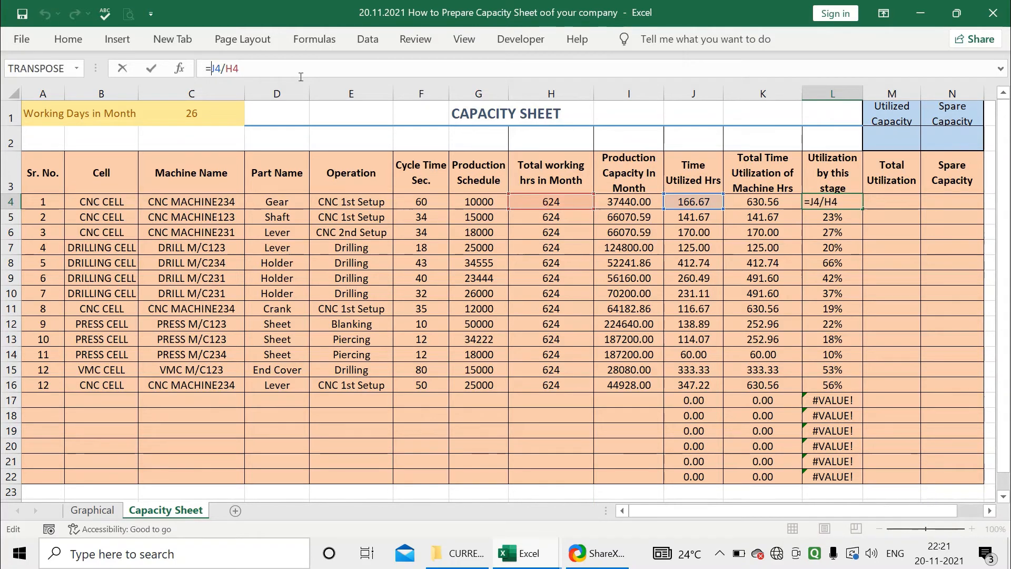
pyautogui.write('IF')
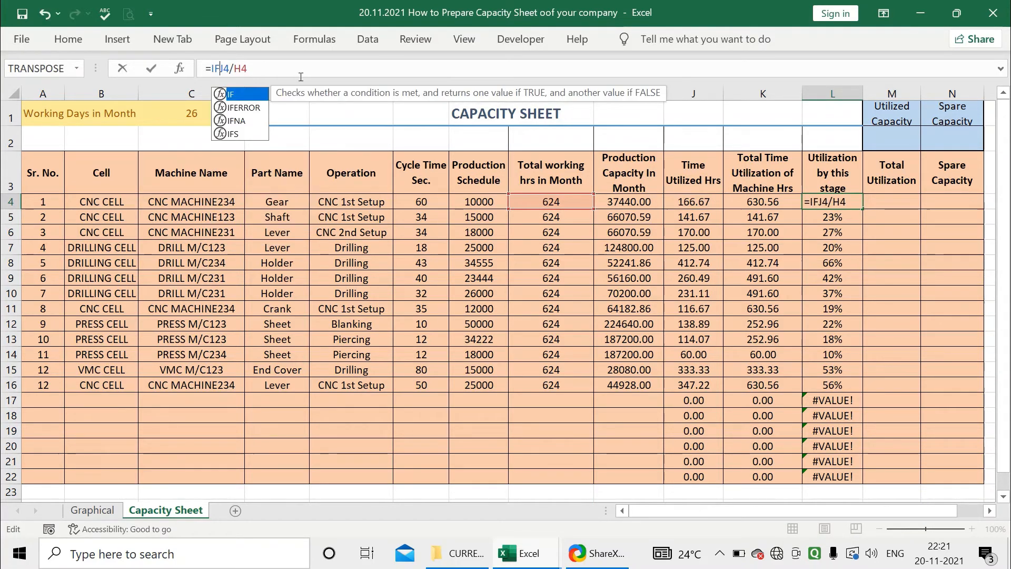
pyautogui.doubleClick(246, 109)
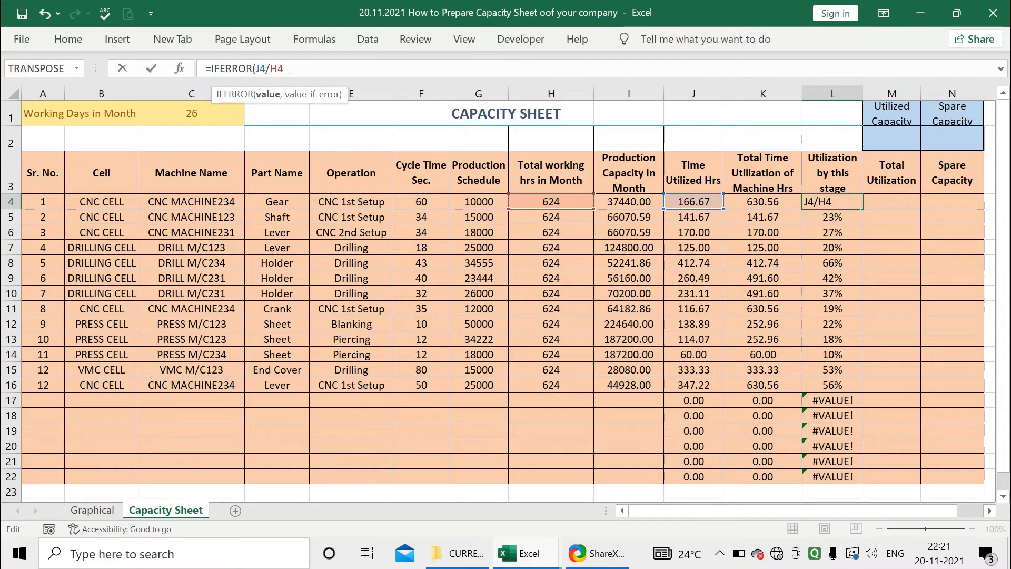
pyautogui.write(',')
pyautogui.write('0)')
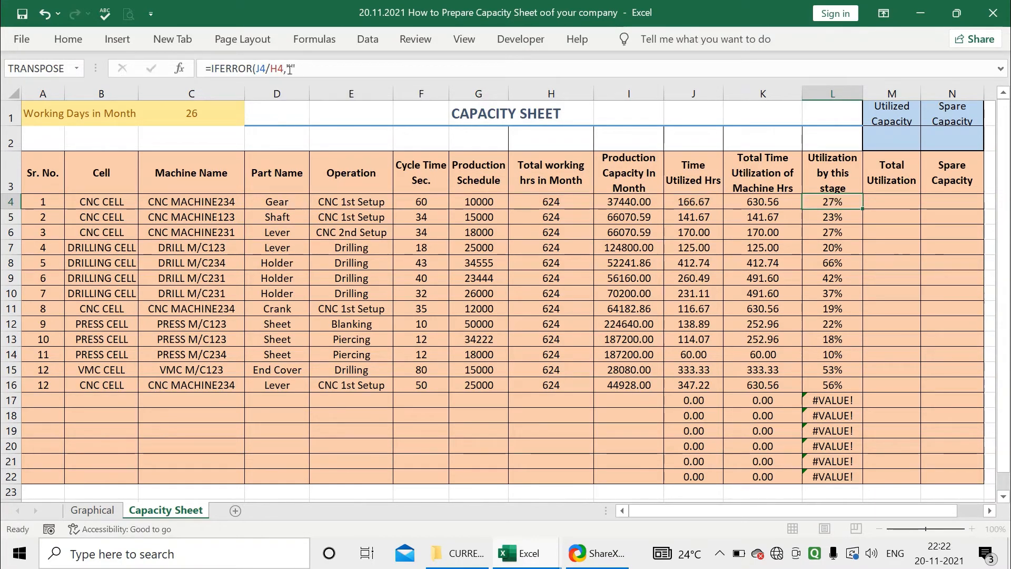
pyautogui.press('Return')
pyautogui.click(832, 202)
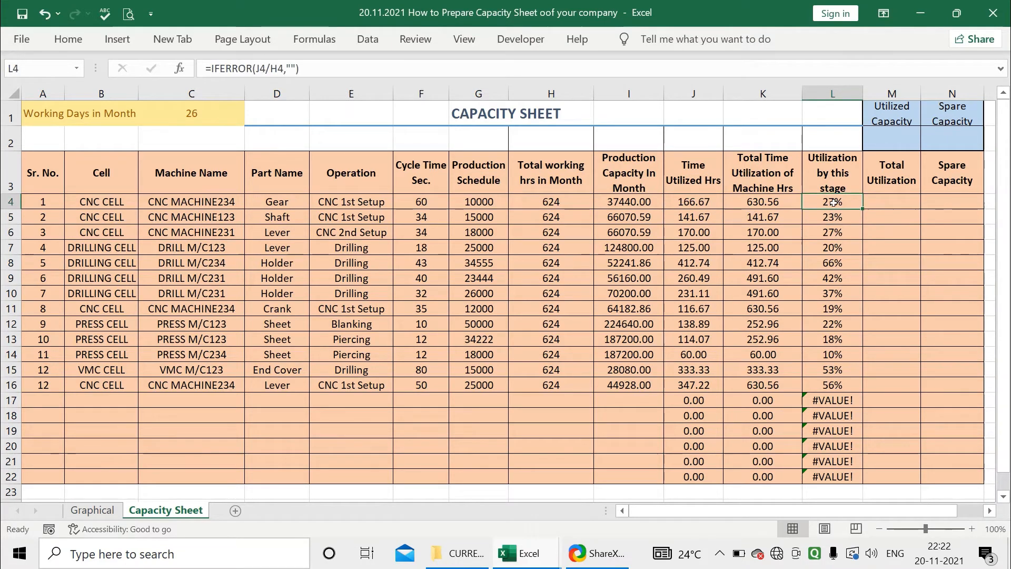
pyautogui.moveTo(862, 209); pyautogui.dragTo(844, 478)
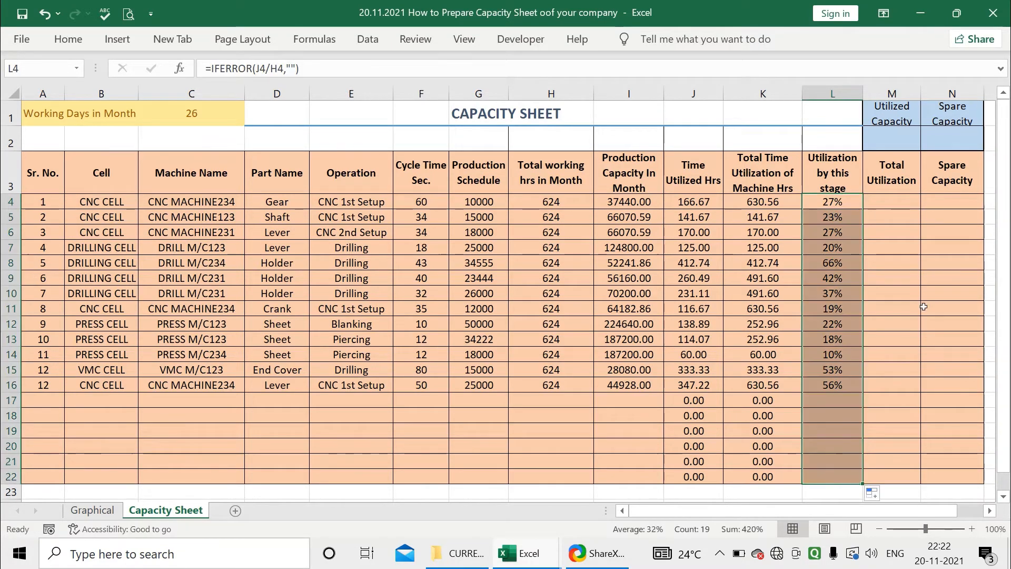
# Calculate the first row's total utilization in M4 by dividing total machine time by total working hours, =K4/H4
pyautogui.click(889, 203)
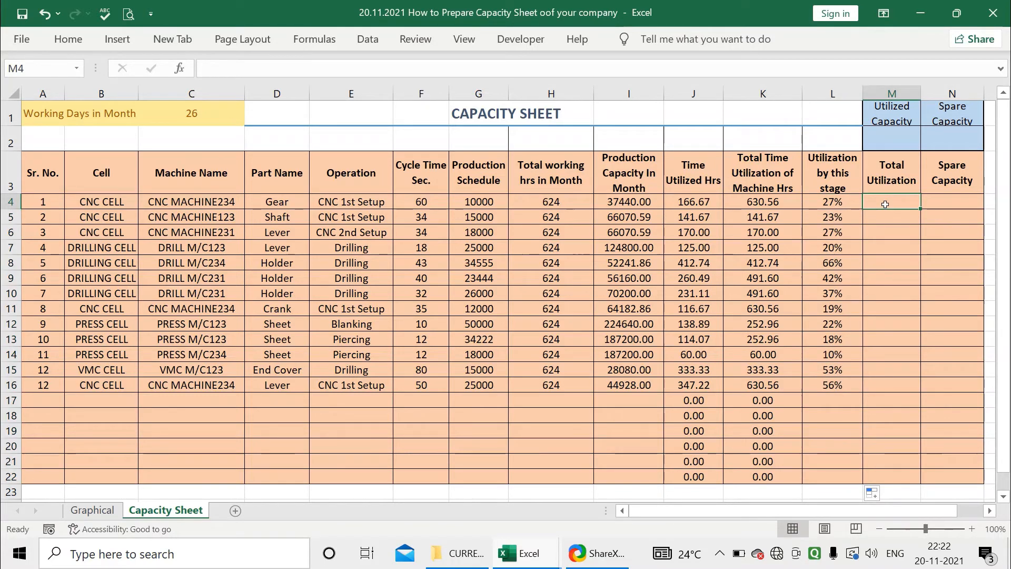
pyautogui.write('=')
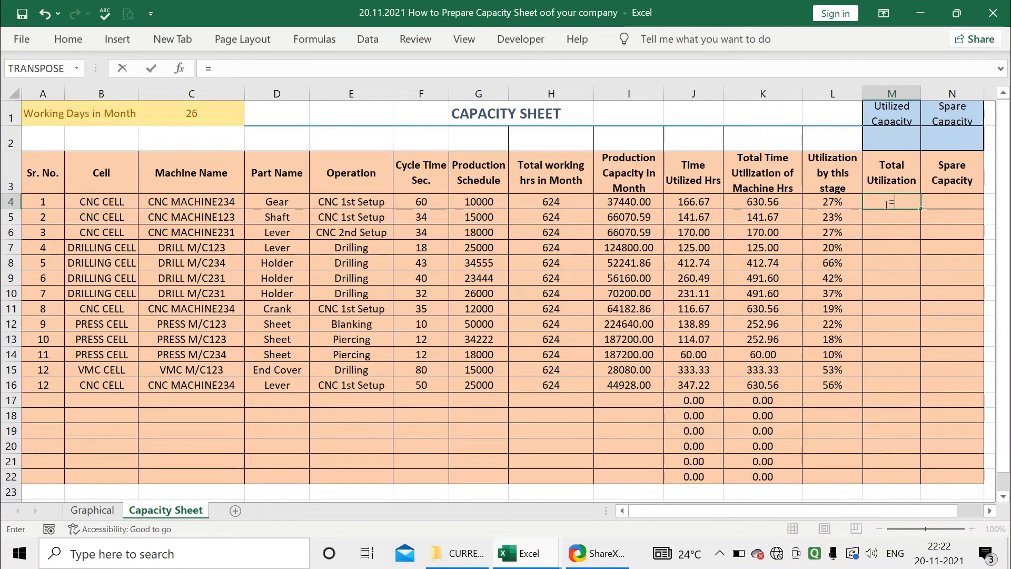
pyautogui.click(771, 202)
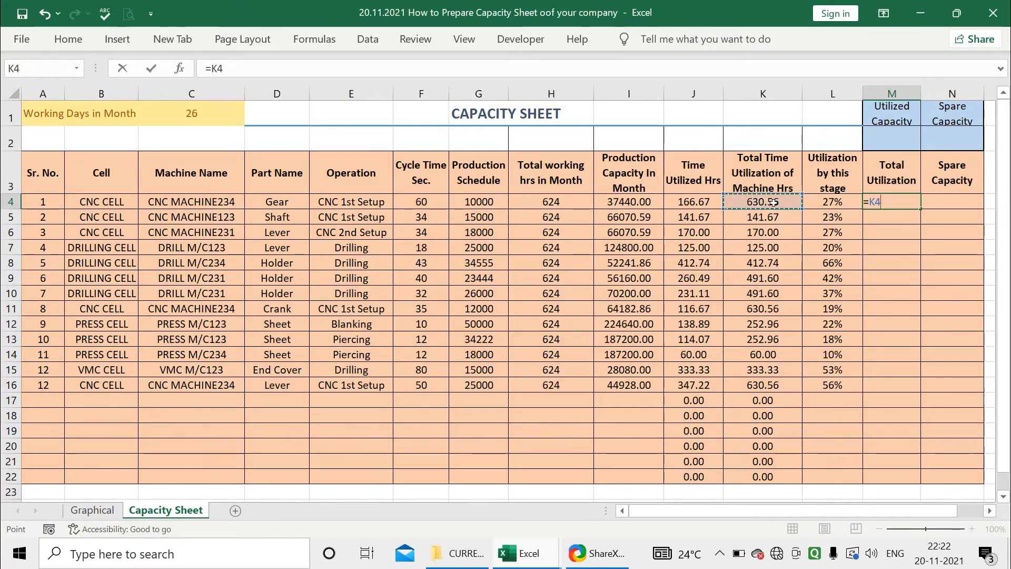
pyautogui.write('/')
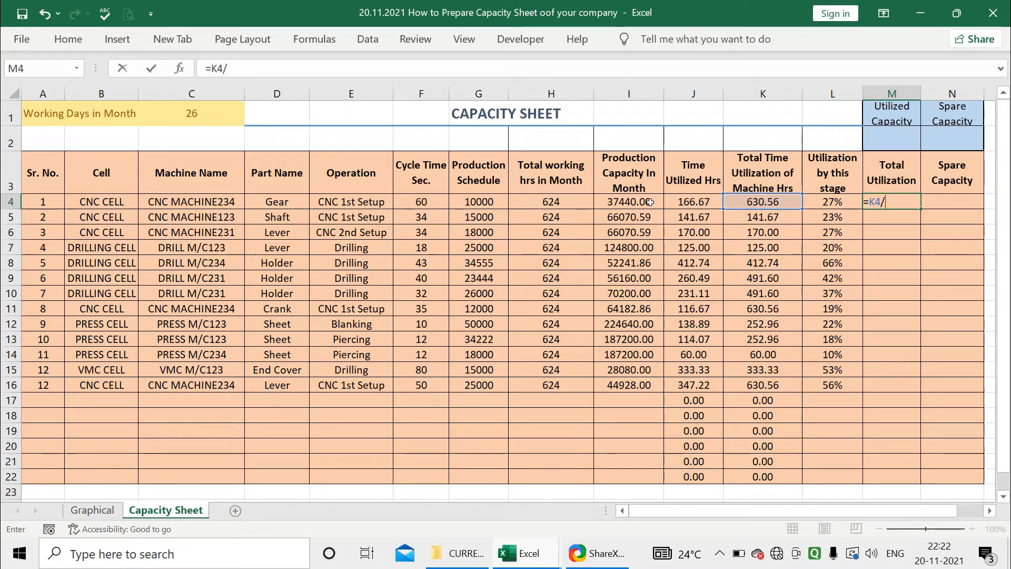
pyautogui.click(563, 202)
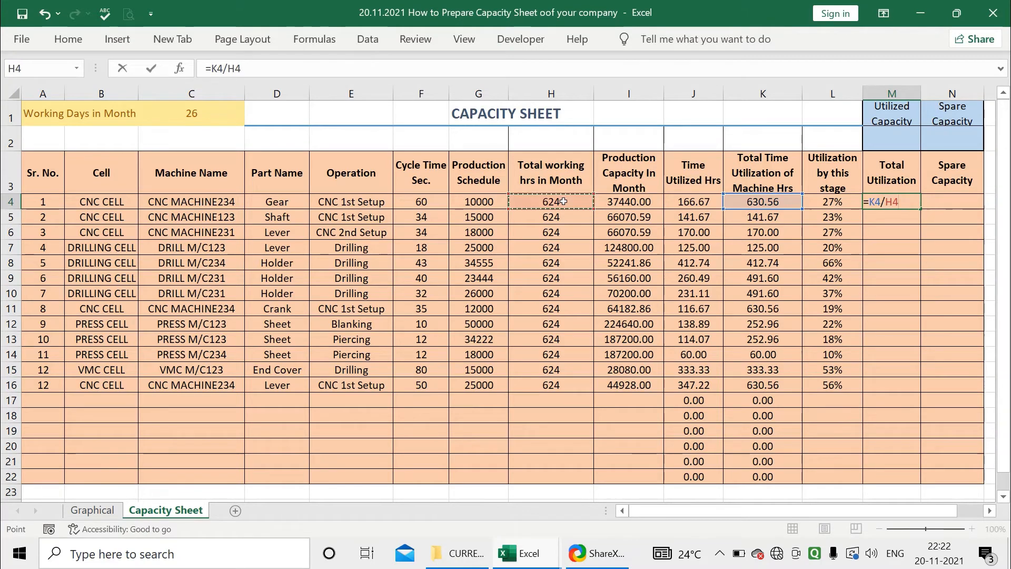
pyautogui.press('Return')
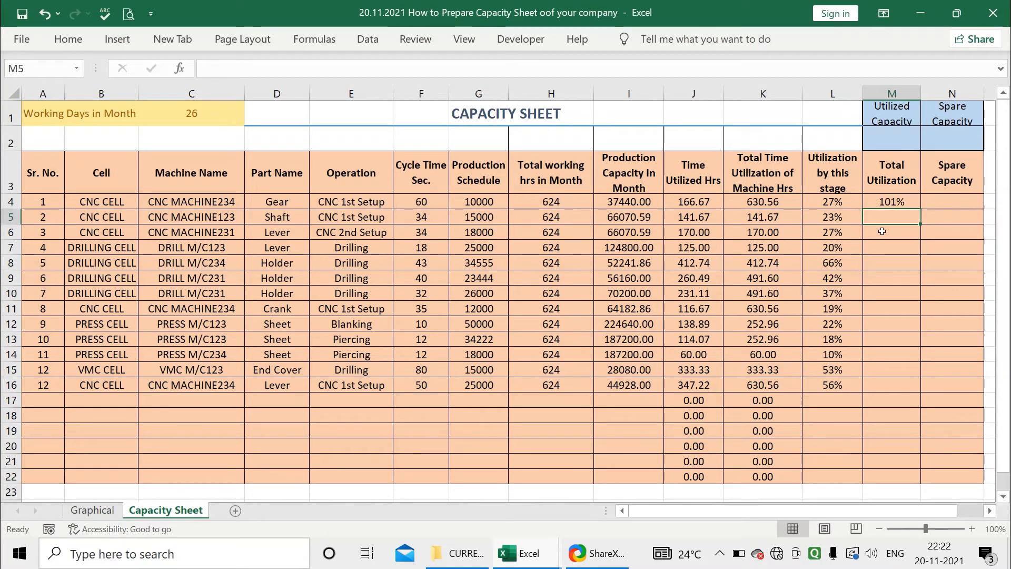
# Change the M4 formula to =IFERROR(K4/H4,"") and fill it down through M22
pyautogui.press('Up')
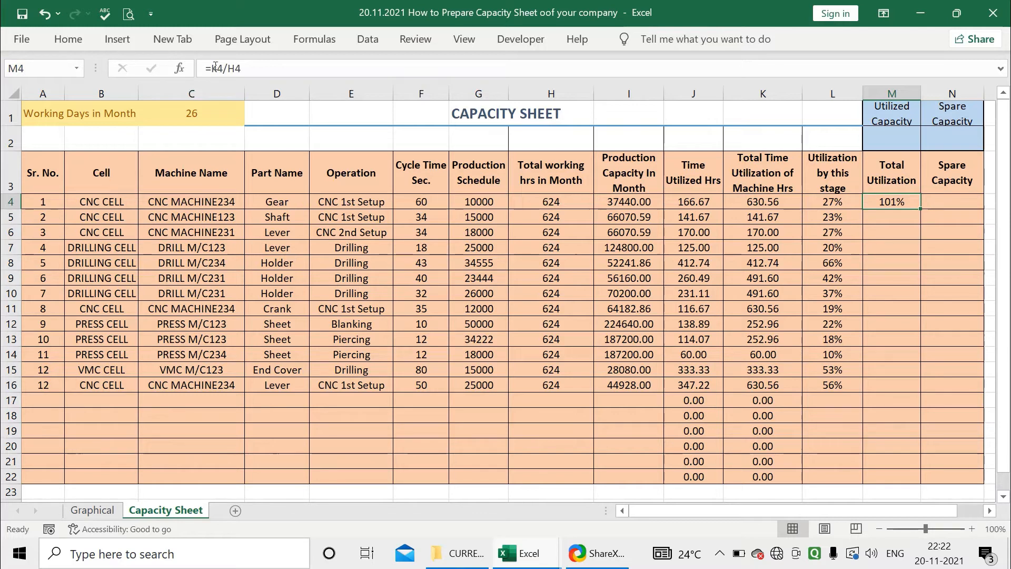
pyautogui.click(238, 69)
pyautogui.write('IF')
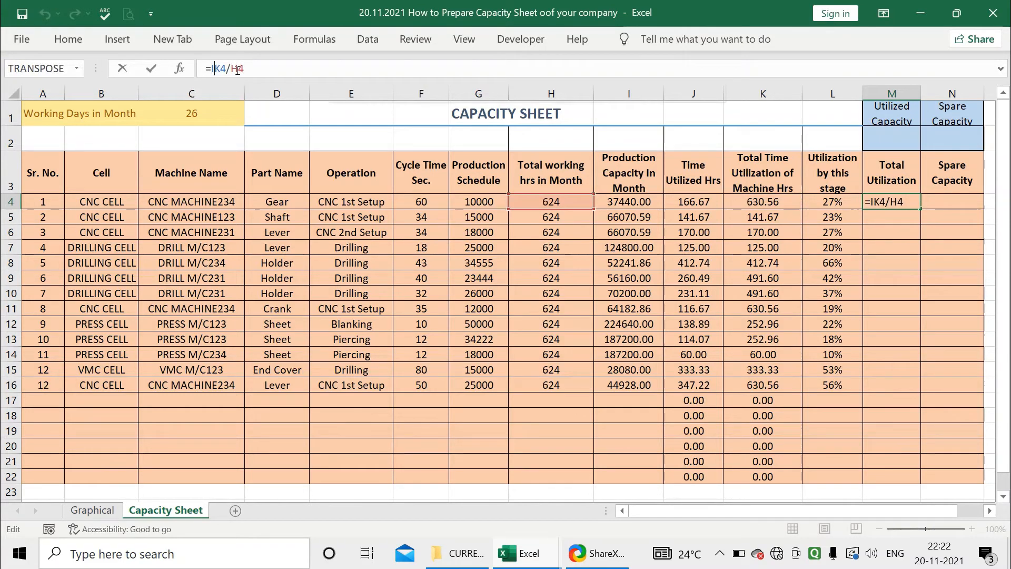
pyautogui.doubleClick(247, 108)
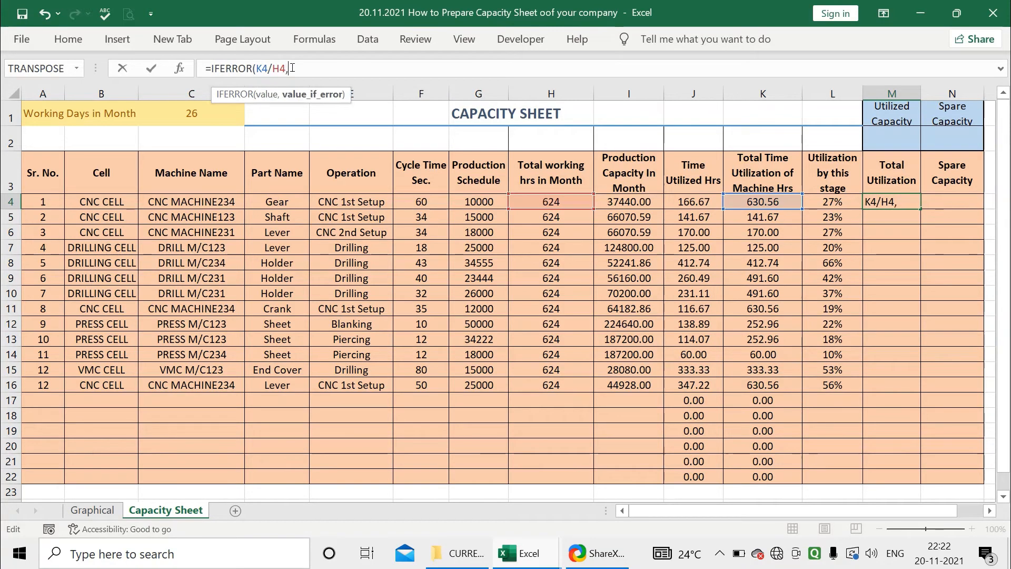
pyautogui.write(',0)')
pyautogui.press('Return')
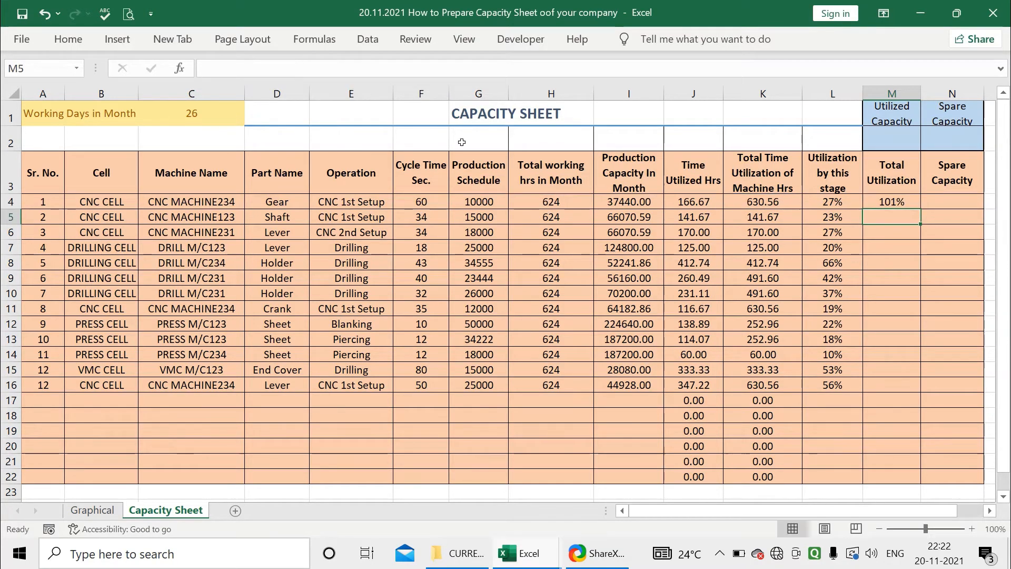
pyautogui.click(895, 199)
pyautogui.moveTo(919, 209); pyautogui.dragTo(911, 476)
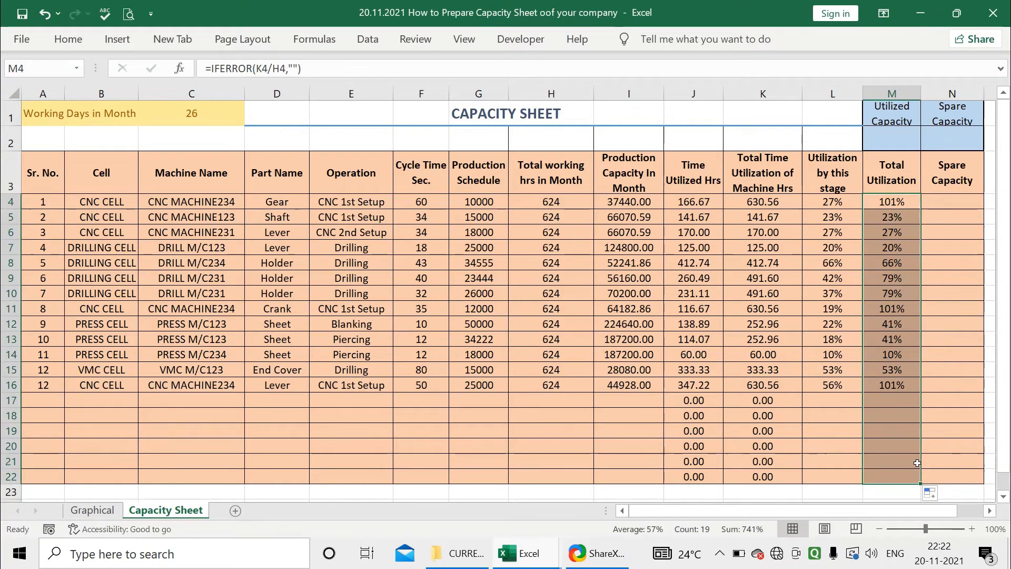
pyautogui.click(930, 340)
# Check the total utilization in M4 and M16, and set the production schedule in G16 to 24000
pyautogui.click(945, 203)
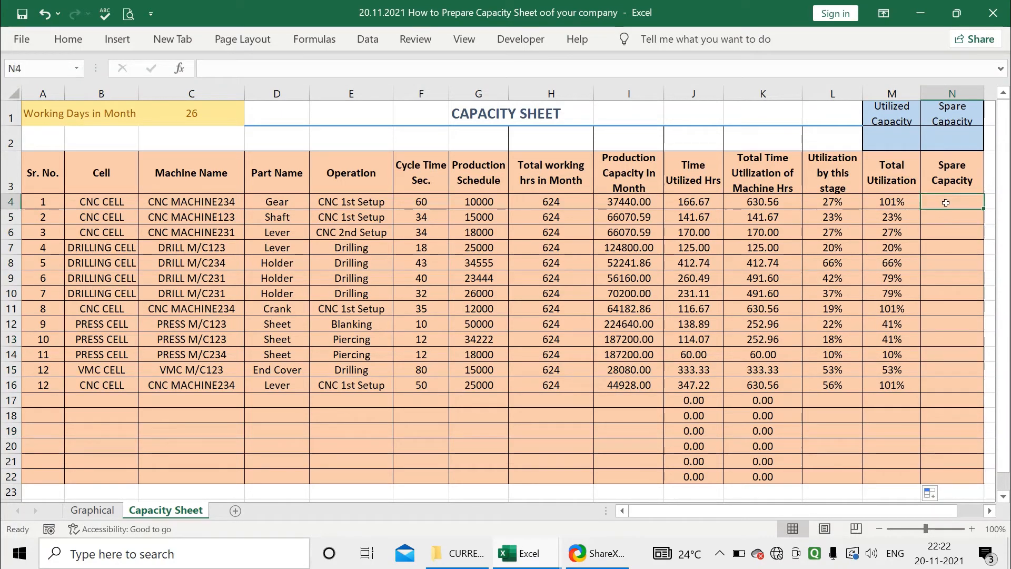
pyautogui.click(908, 206)
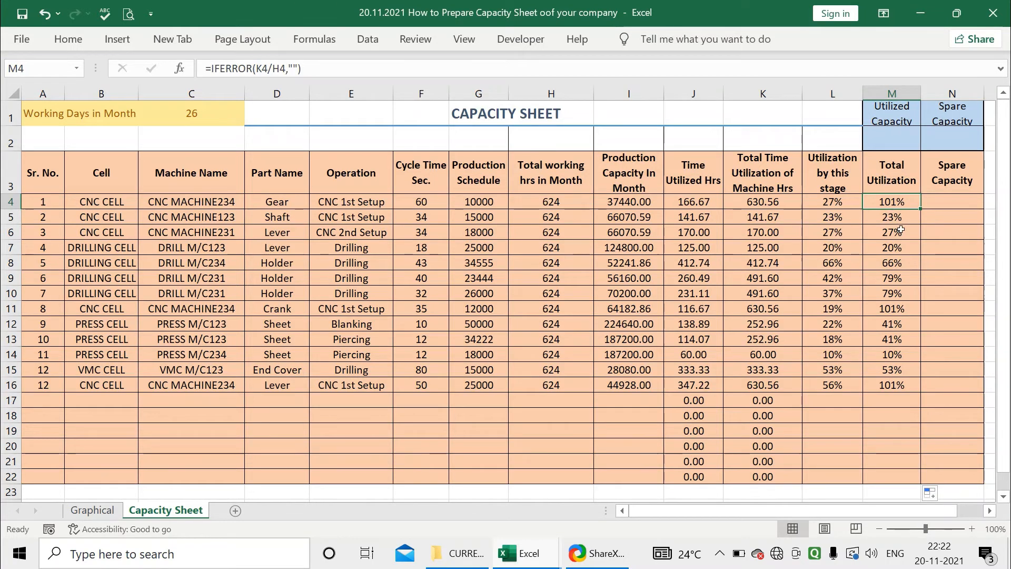
pyautogui.click(900, 383)
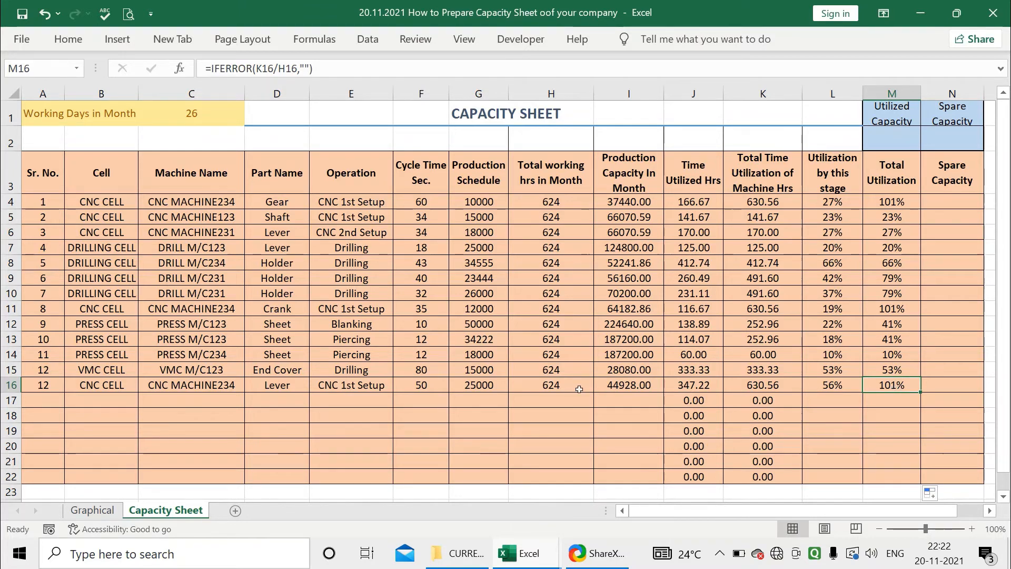
pyautogui.press('Left')
pyautogui.press('Left')
pyautogui.press('Left')
pyautogui.press('Left')
pyautogui.press('Left')
pyautogui.press('Left')
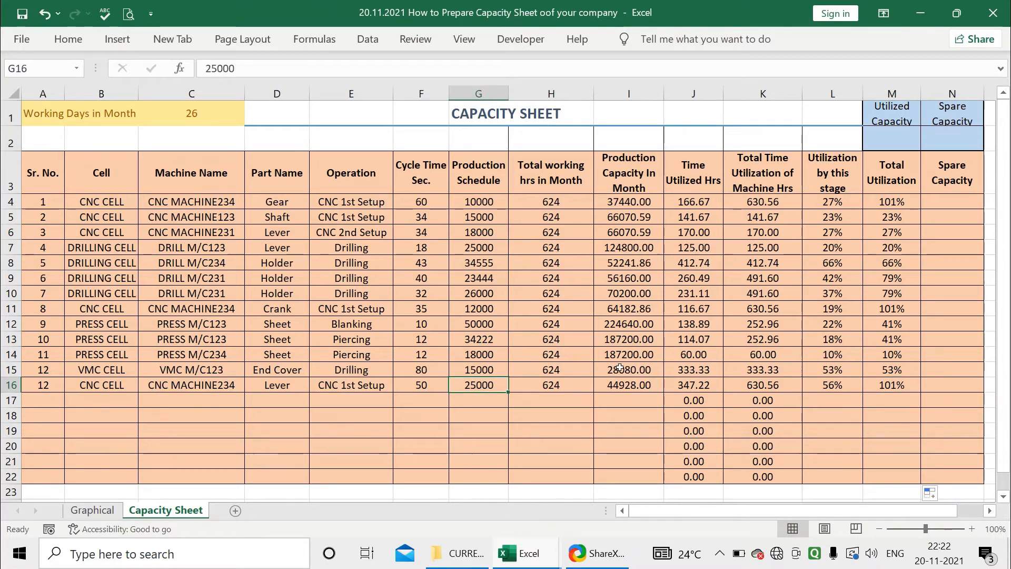
pyautogui.write('24000')
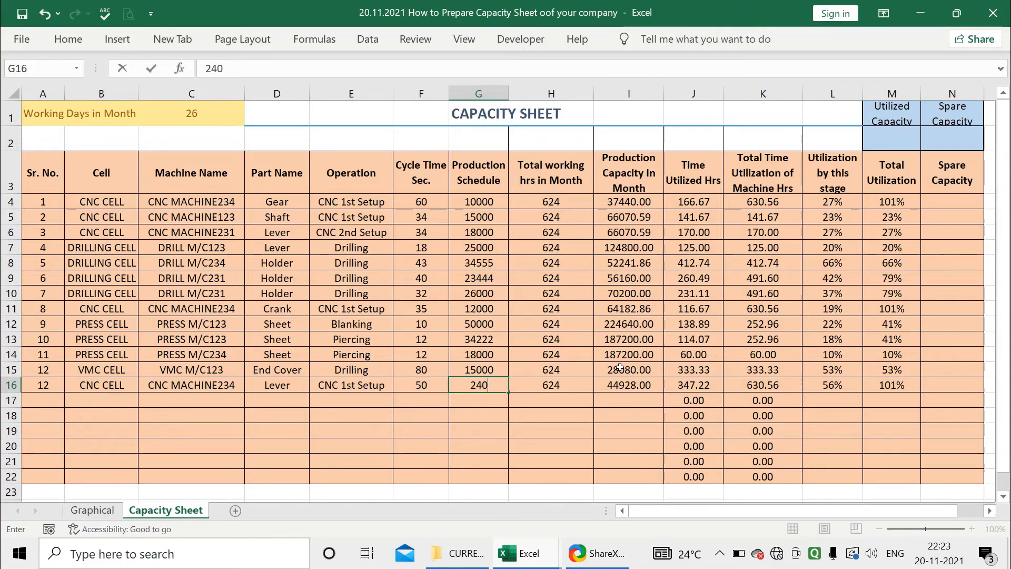
pyautogui.press('Return')
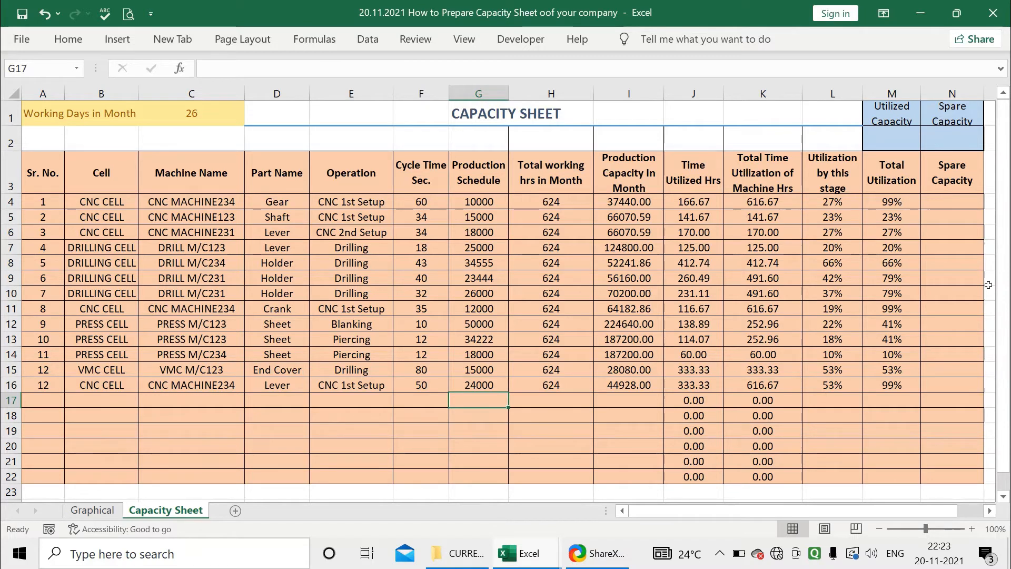
# Calculate the first row's spare capacity in N4 as =1-M4 and check the cell's number format
pyautogui.click(942, 198)
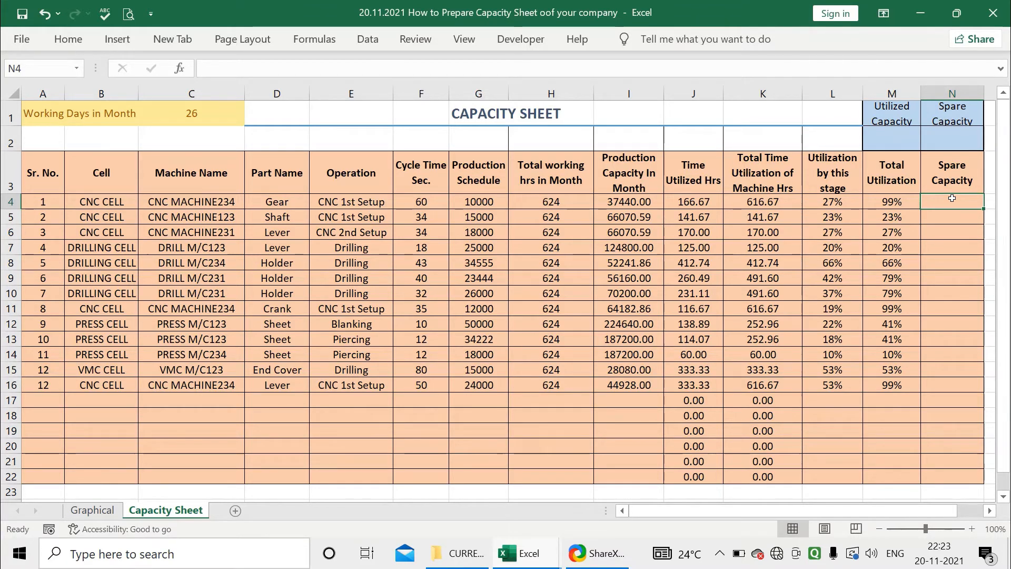
pyautogui.click(909, 202)
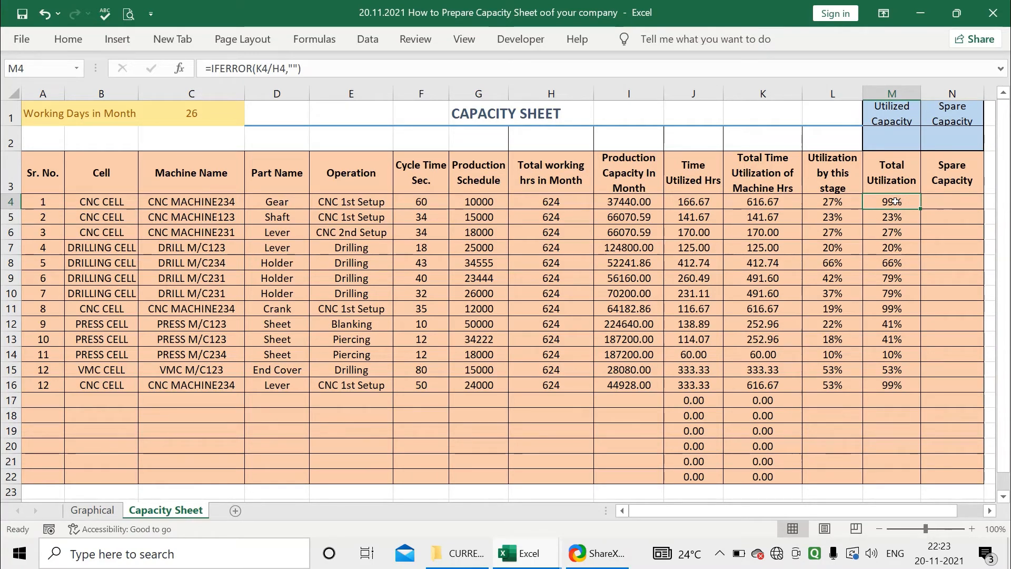
pyautogui.click(943, 204)
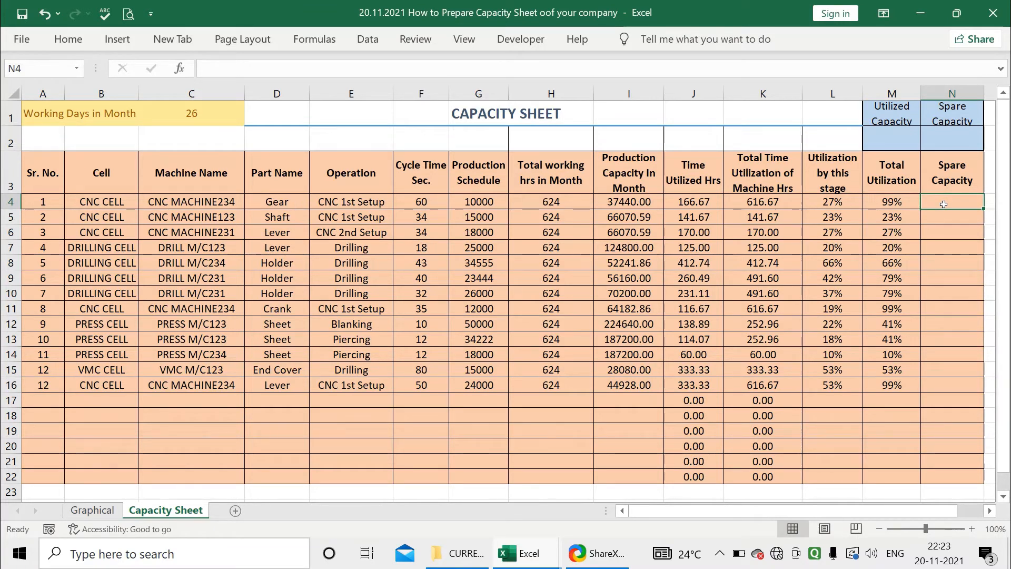
pyautogui.write('=')
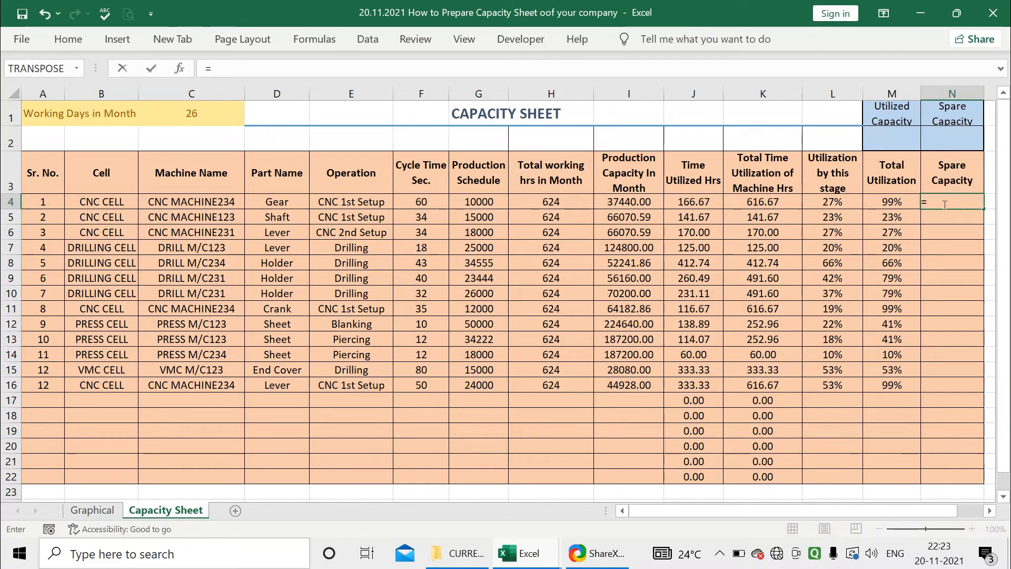
pyautogui.write('1-')
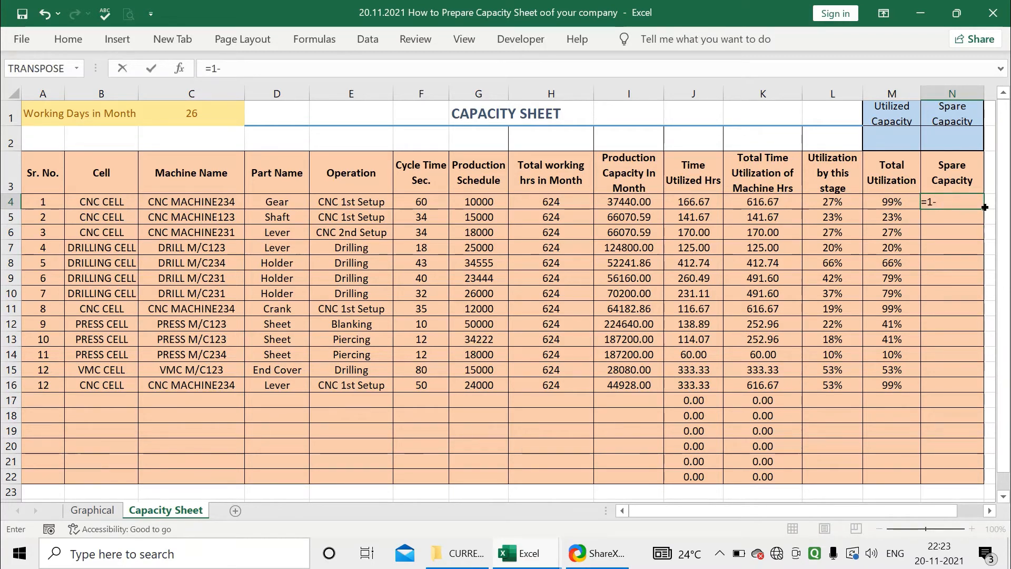
pyautogui.click(888, 202)
pyautogui.press('Return')
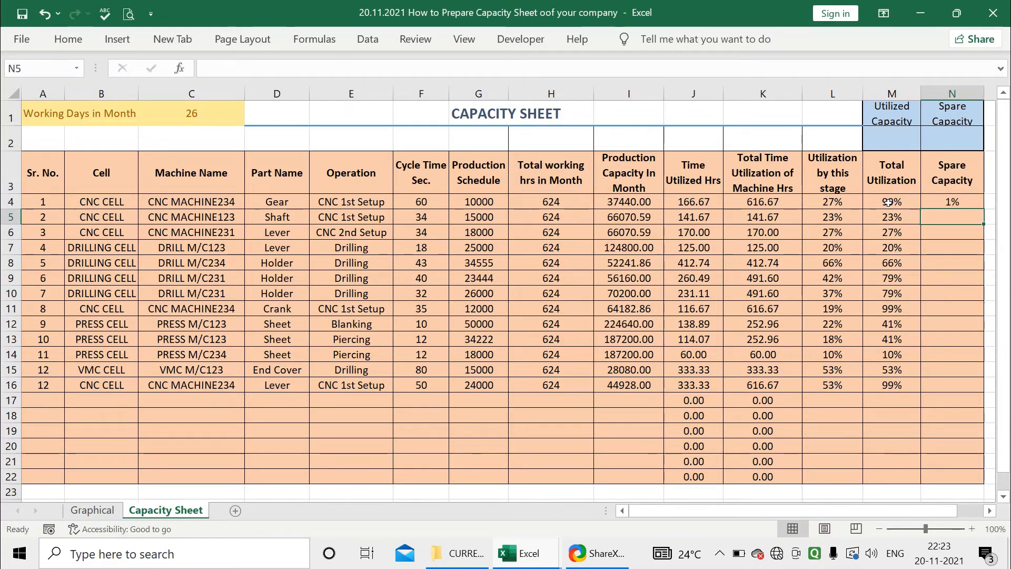
pyautogui.click(949, 203)
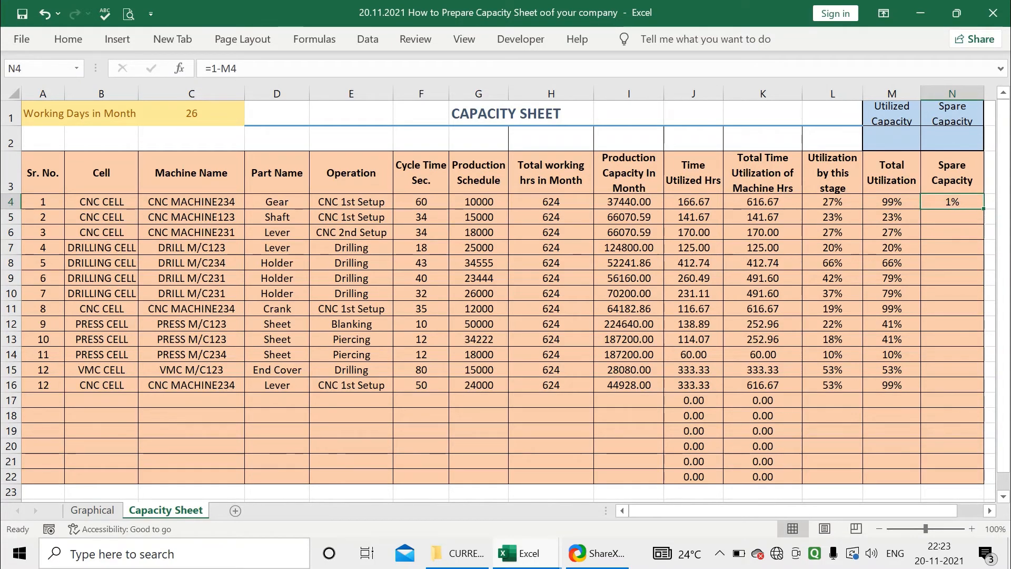
pyautogui.click(88, 38)
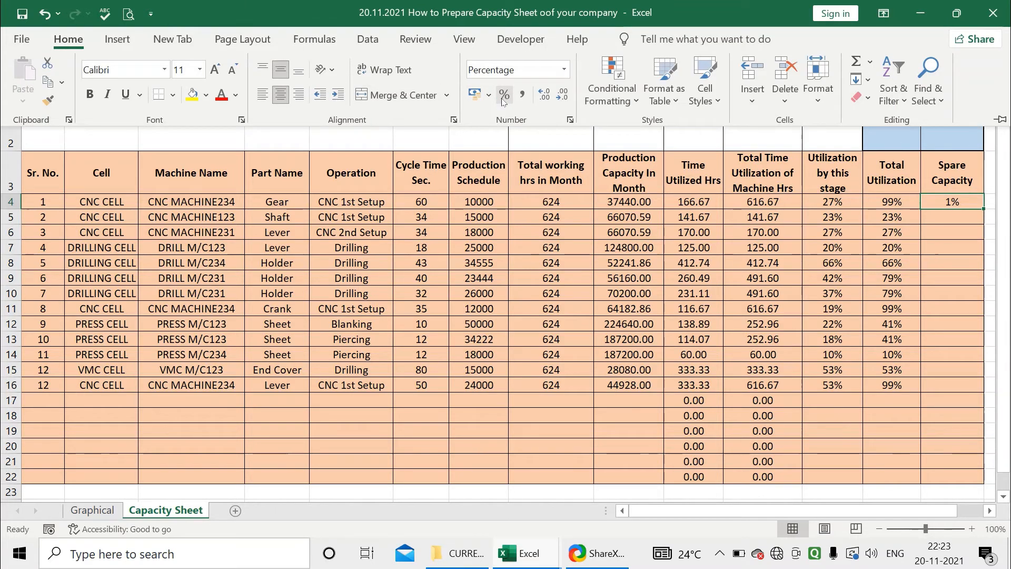
pyautogui.click(949, 214)
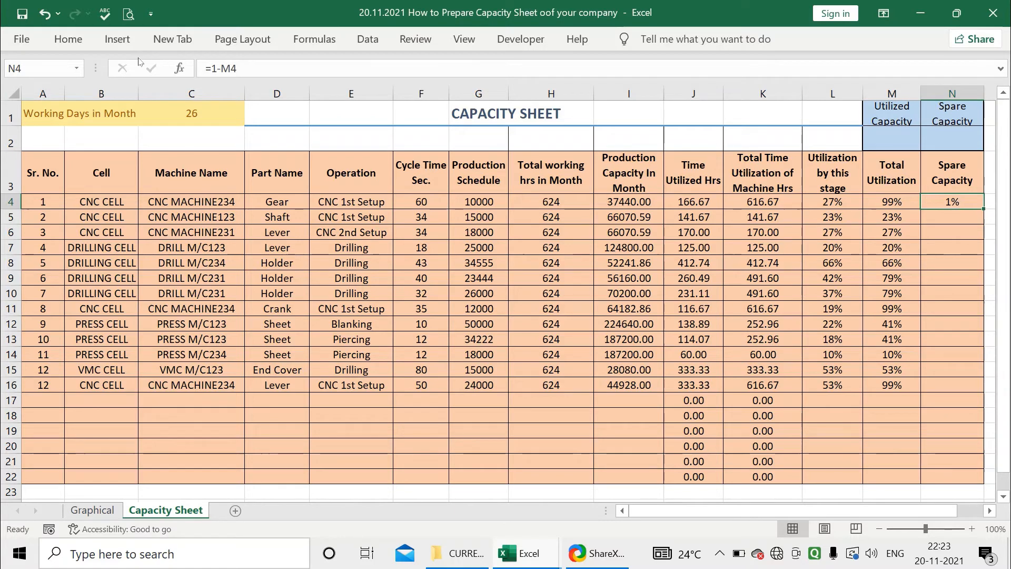
# Change the N4 formula to =IFERROR(1-M4,"") and fill it down through N22
pyautogui.click(209, 68)
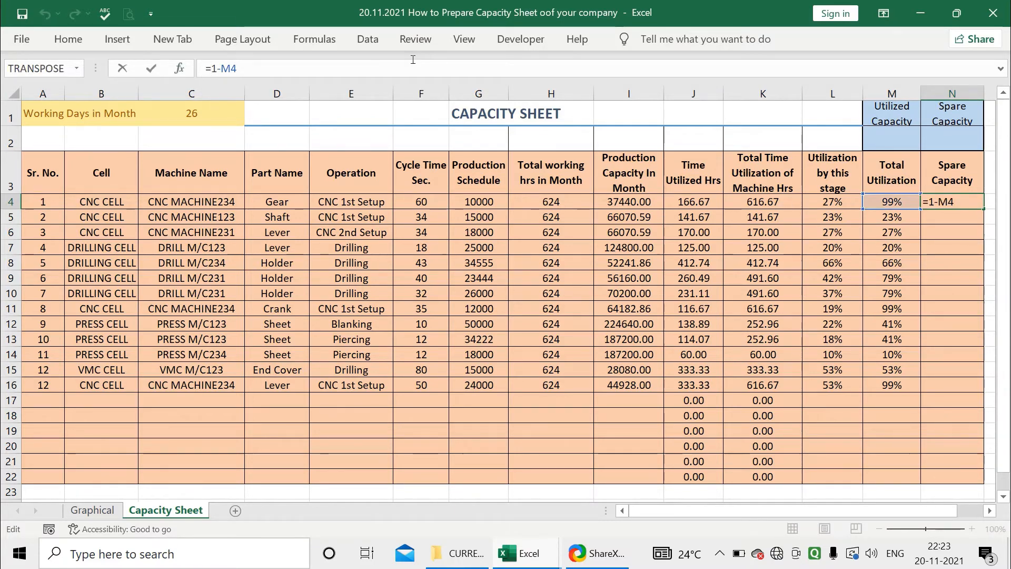
pyautogui.write('IF')
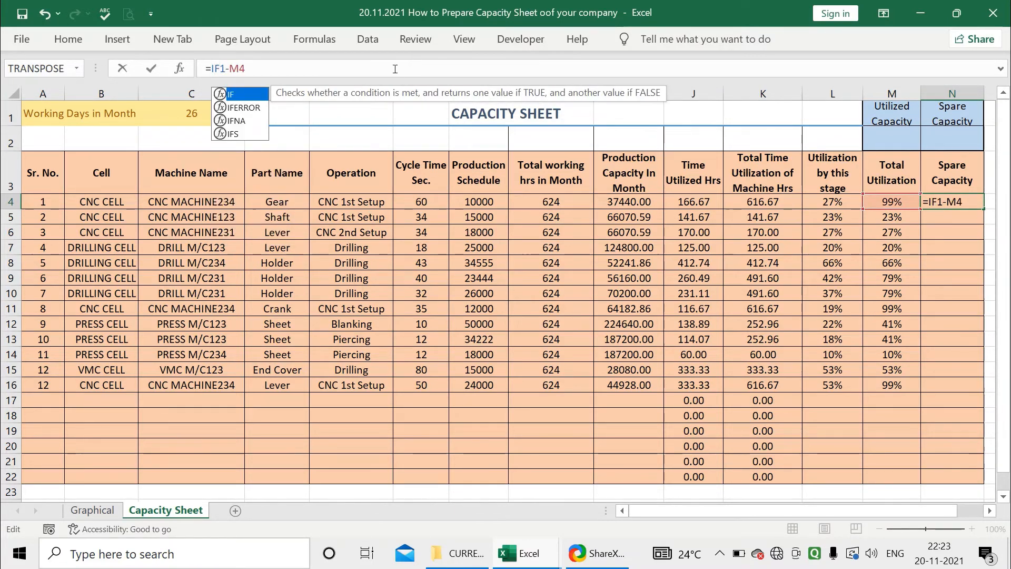
pyautogui.doubleClick(264, 107)
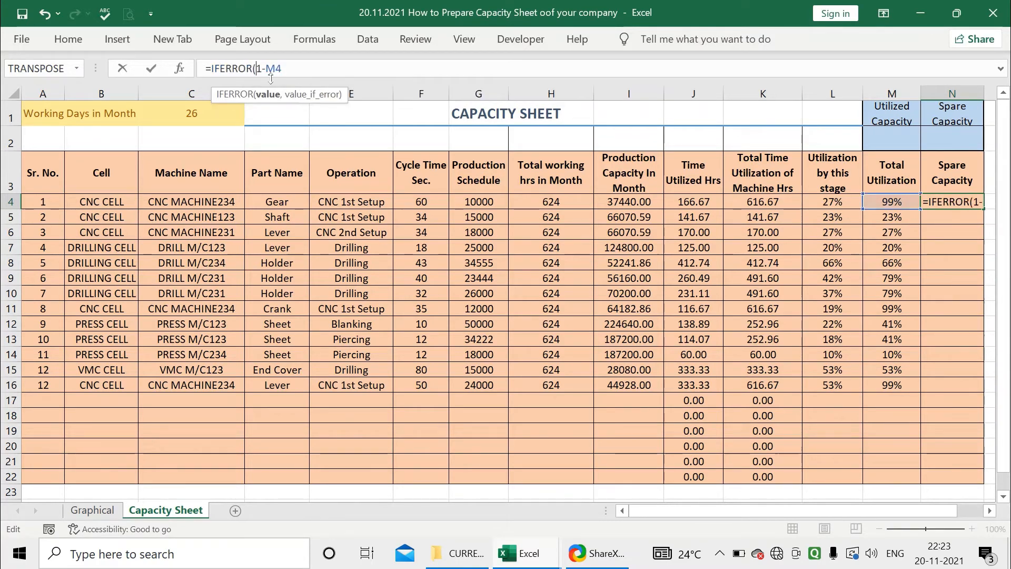
pyautogui.write(',')
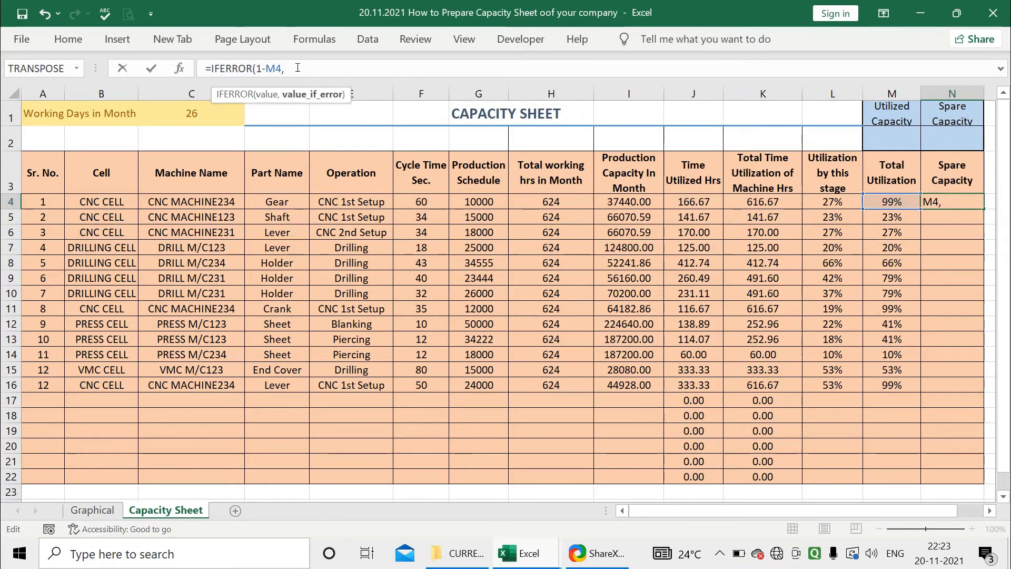
pyautogui.write('""')
pyautogui.press('Return')
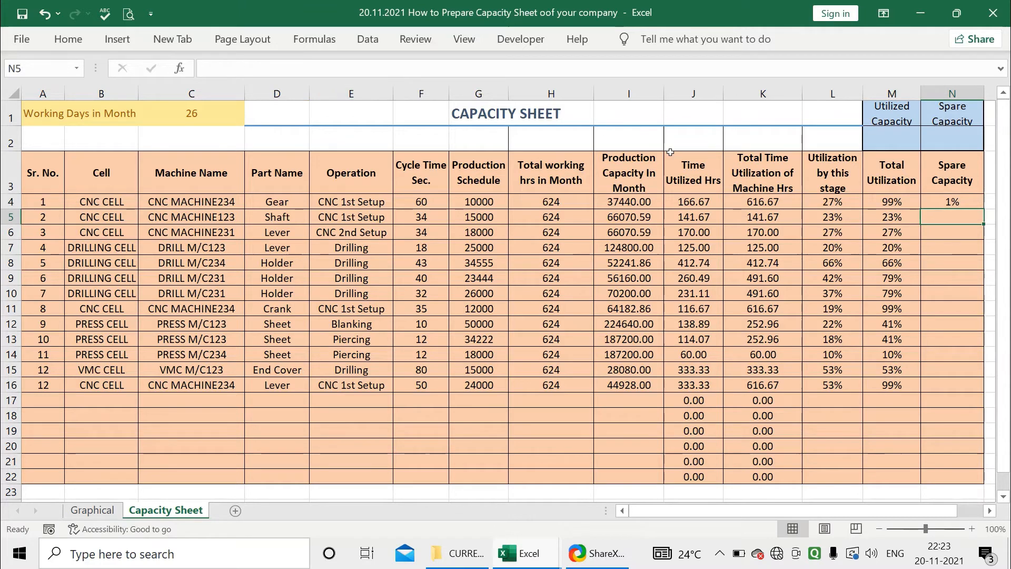
pyautogui.click(956, 203)
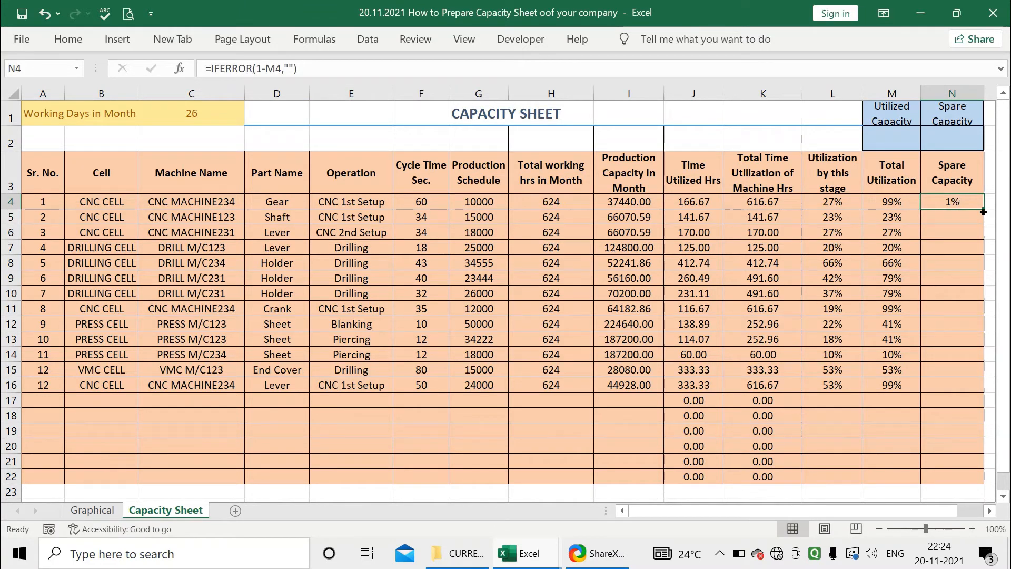
pyautogui.moveTo(982, 211); pyautogui.dragTo(978, 476)
pyautogui.click(957, 414)
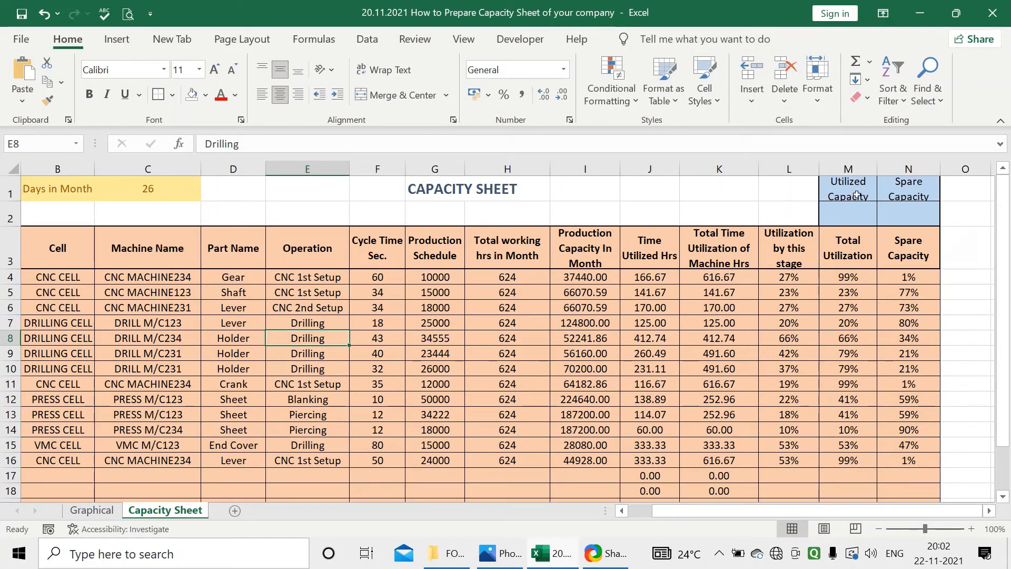
# Inspect the Utilized Capacity and Spare Capacity summary cells and the empty row 2 above the table headers
pyautogui.click(904, 205)
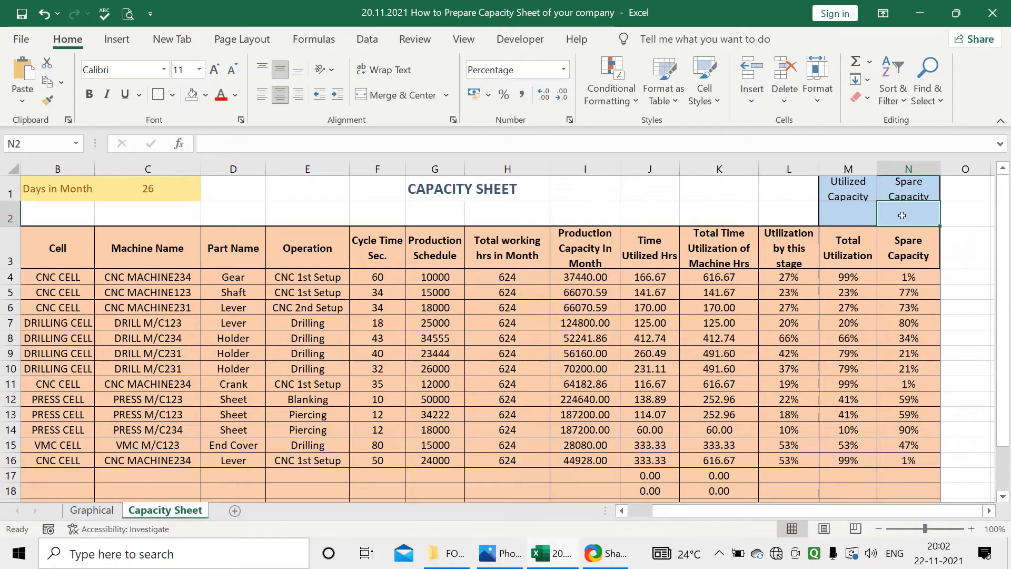
pyautogui.click(848, 190)
pyautogui.moveTo(863, 510); pyautogui.dragTo(838, 510)
pyautogui.click(45, 219)
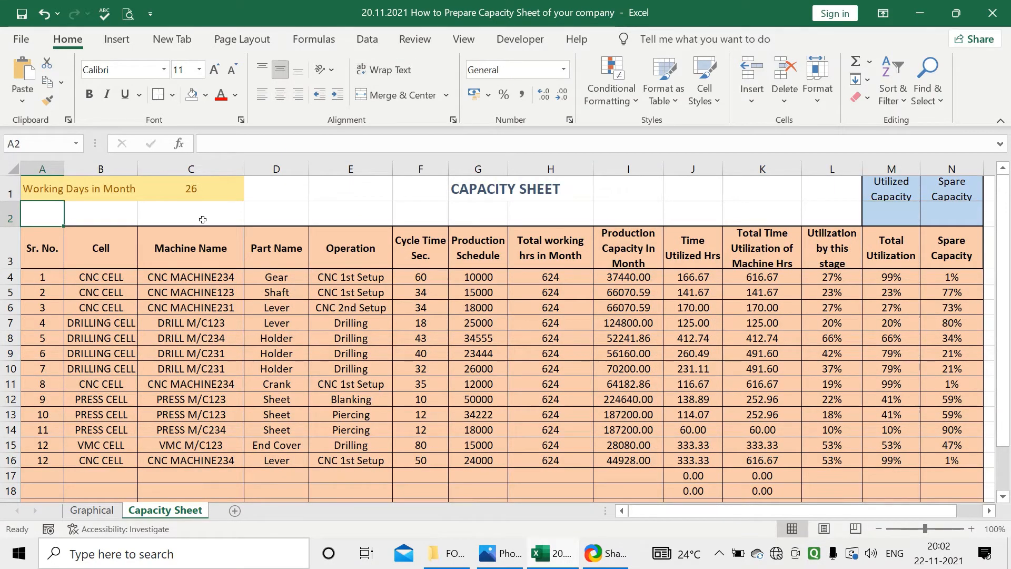
# Enter the label "Total No. Of Machines" in A2
pyautogui.write('Tota')
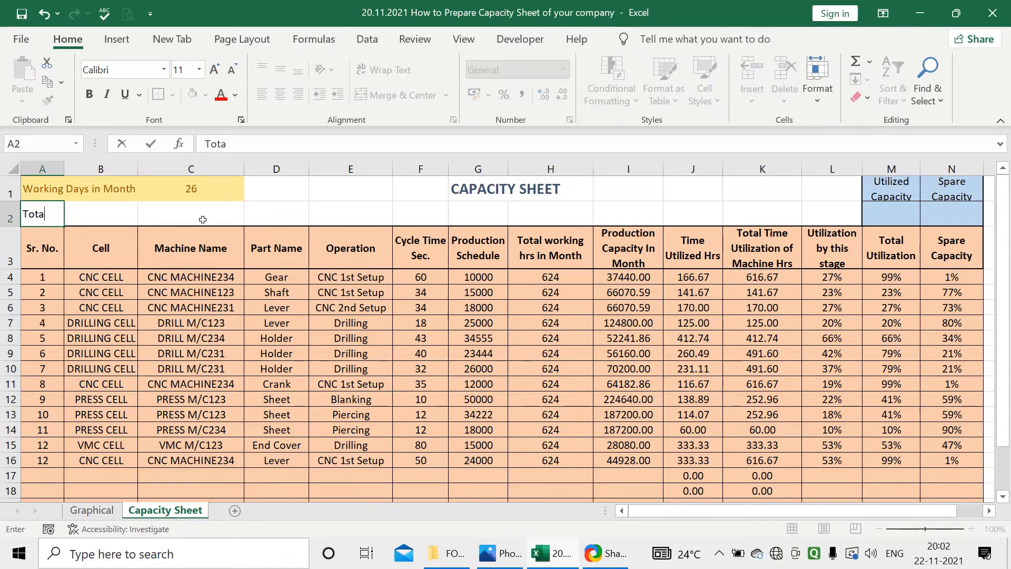
pyautogui.write('l No. Of ')
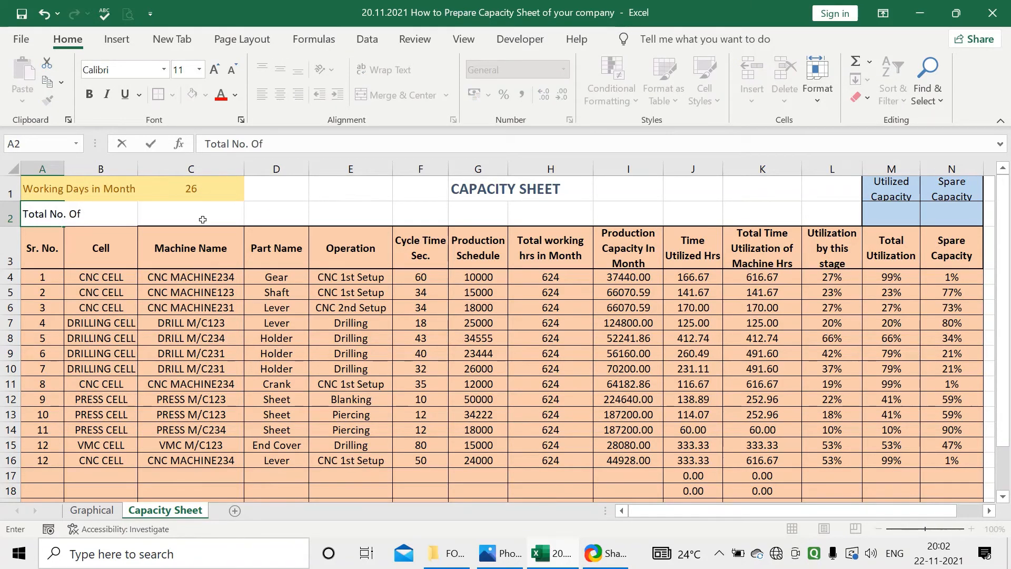
pyautogui.write('Machines')
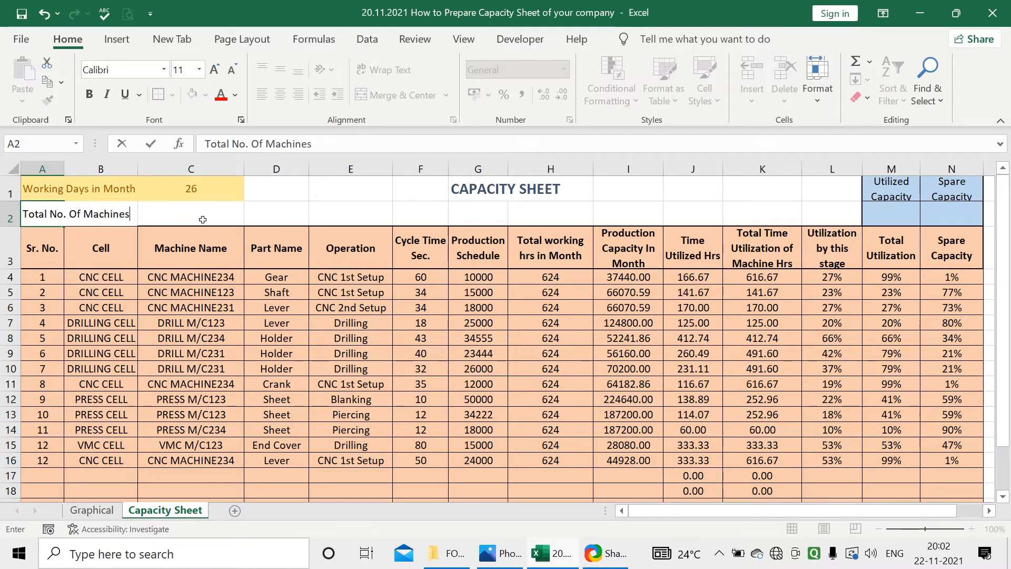
# Count the machines listed on the Graphical sheet by entering =COUNTA(Graphical!A2:A13) in C2 of the Capacity Sheet
pyautogui.click(203, 220)
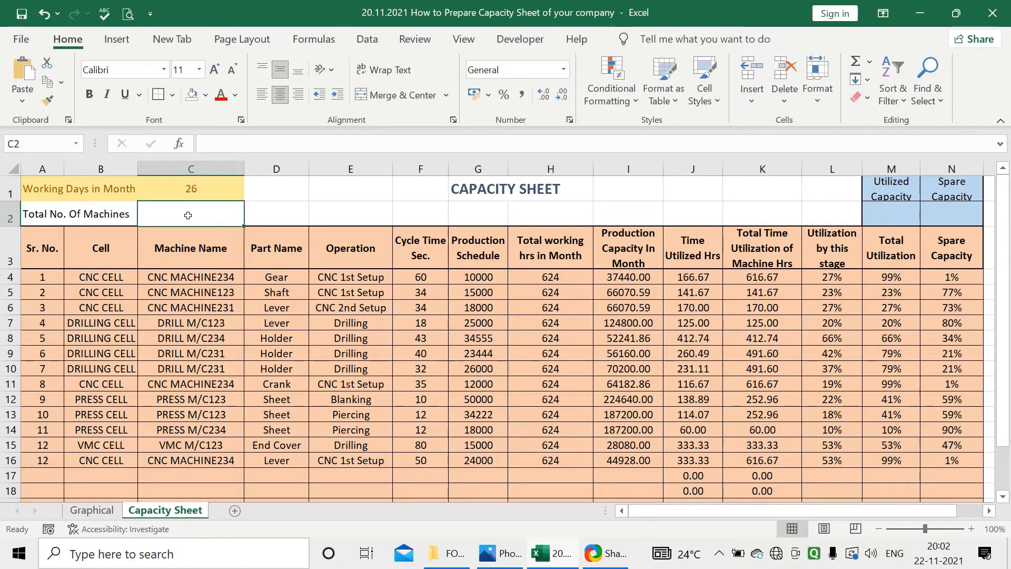
pyautogui.write('=counts')
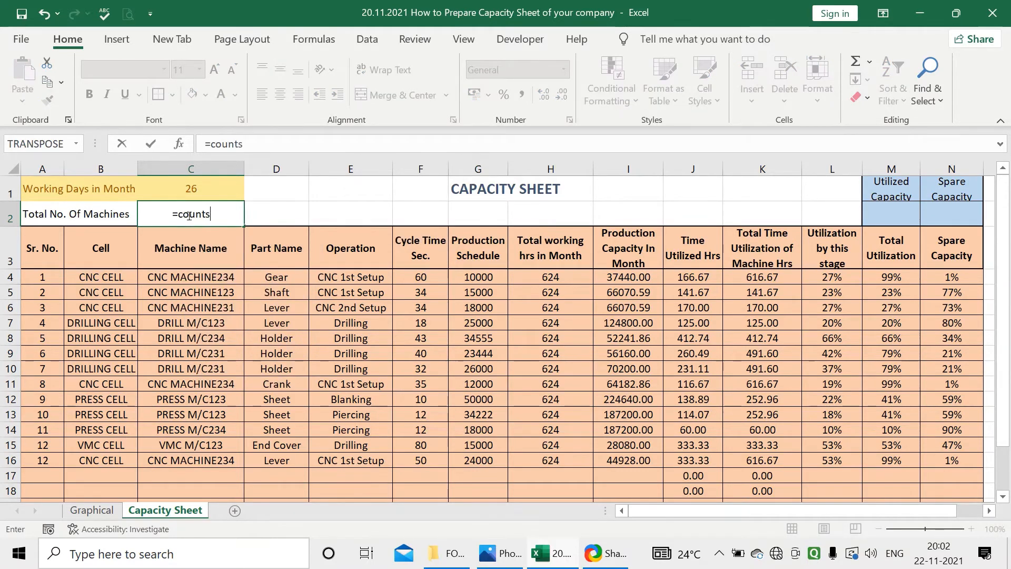
pyautogui.press('BackSpace')
pyautogui.write('a')
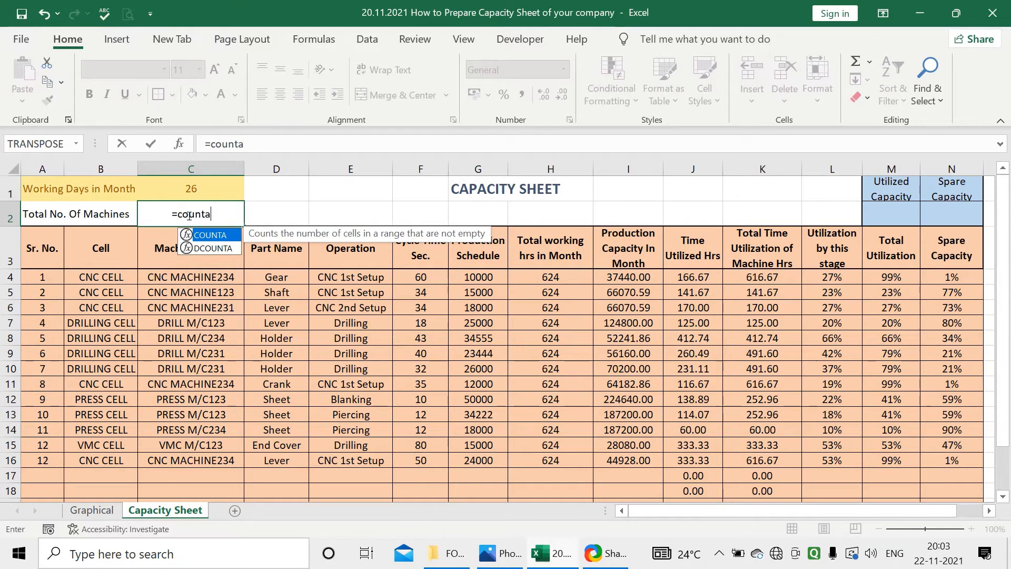
pyautogui.doubleClick(209, 235)
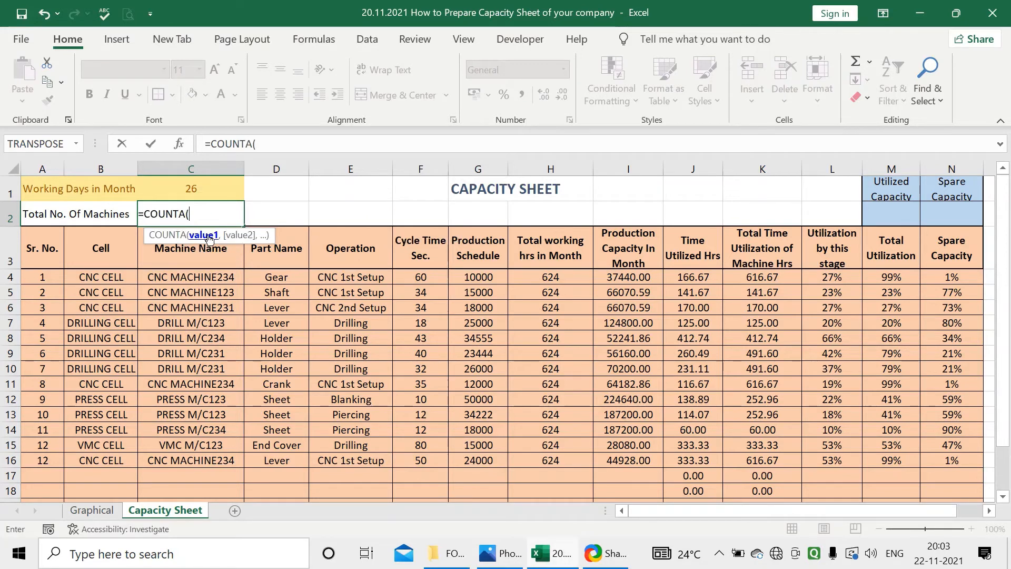
pyautogui.click(92, 510)
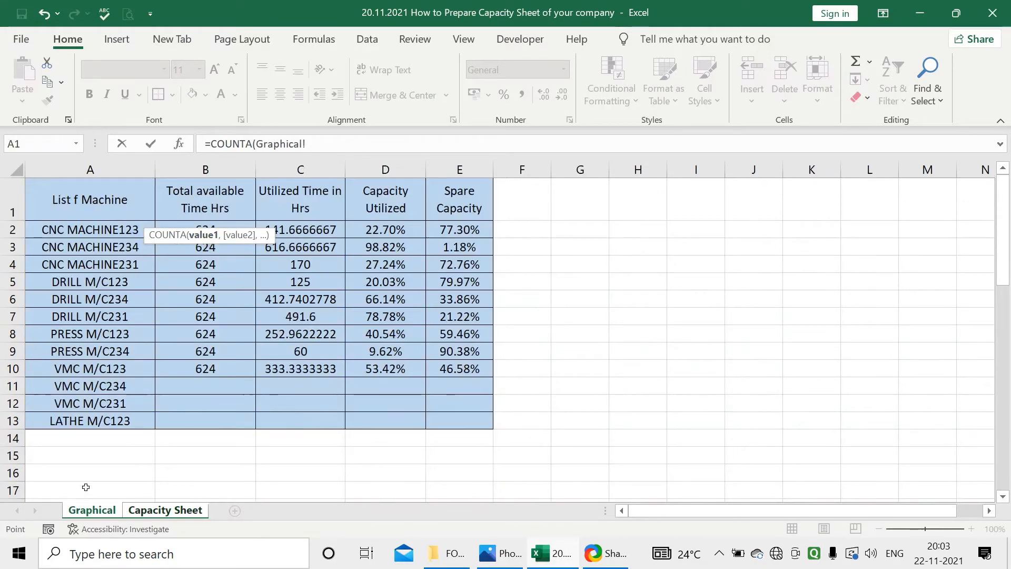
pyautogui.moveTo(111, 227); pyautogui.dragTo(97, 450)
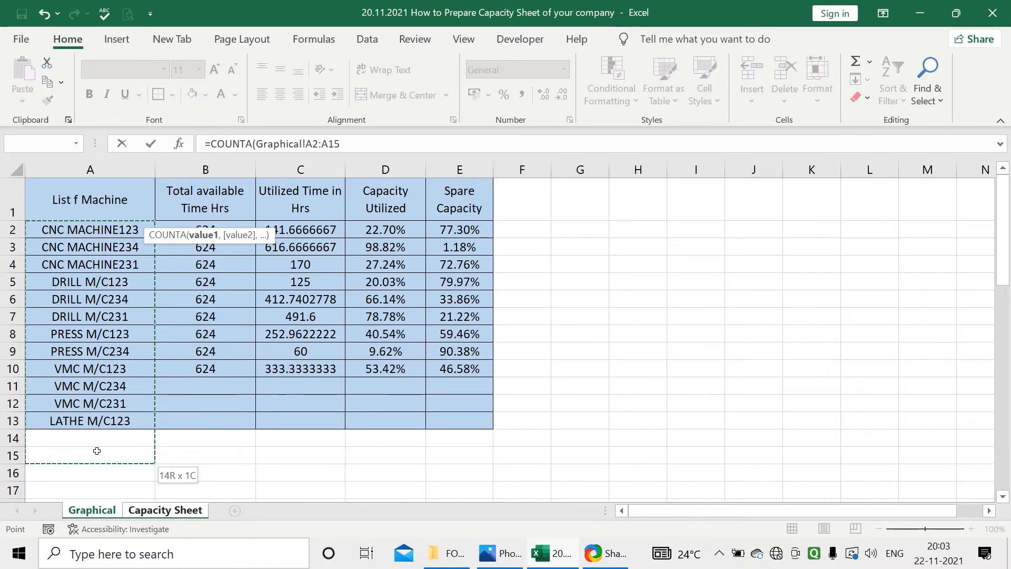
pyautogui.moveTo(96, 450); pyautogui.dragTo(100, 426)
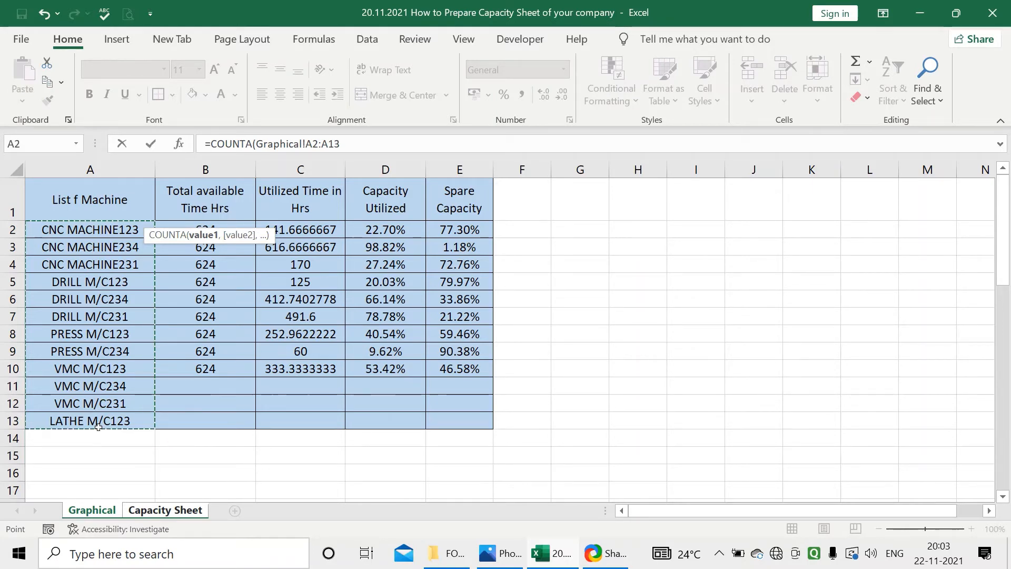
pyautogui.press('Return')
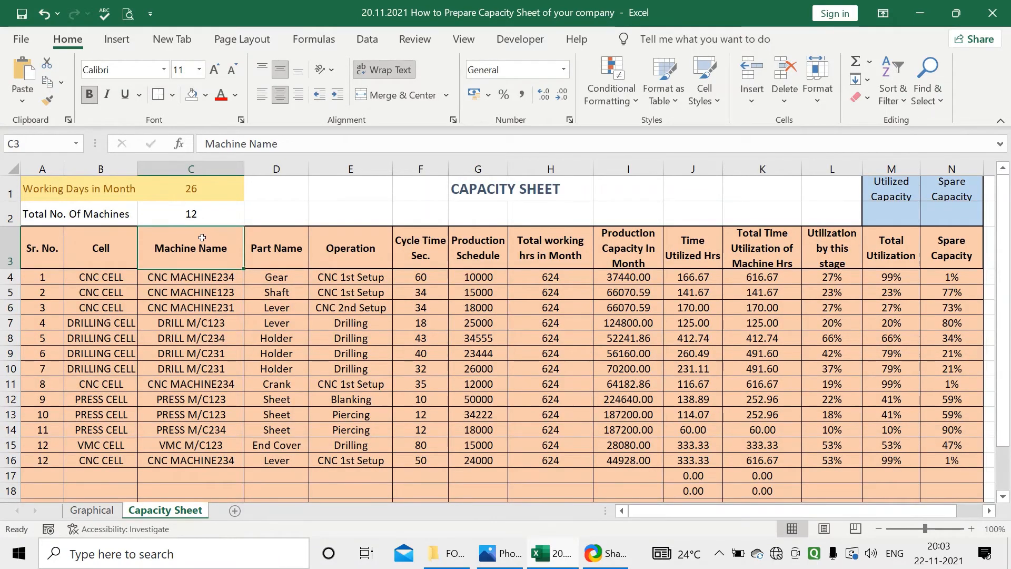
# Fill the machine count cells A2:C2 with the standard orange colour
pyautogui.click(209, 223)
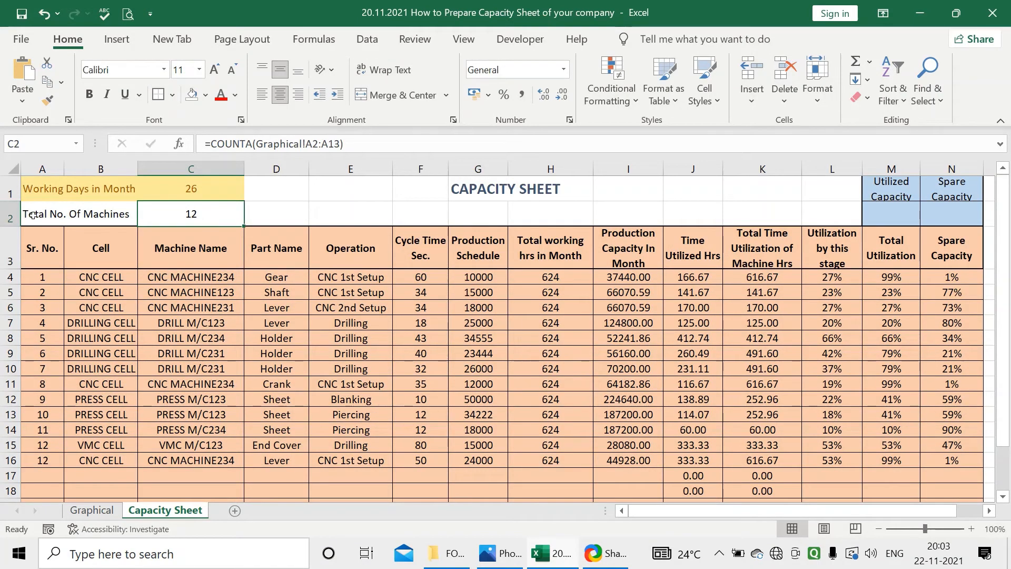
pyautogui.moveTo(38, 215); pyautogui.dragTo(167, 210)
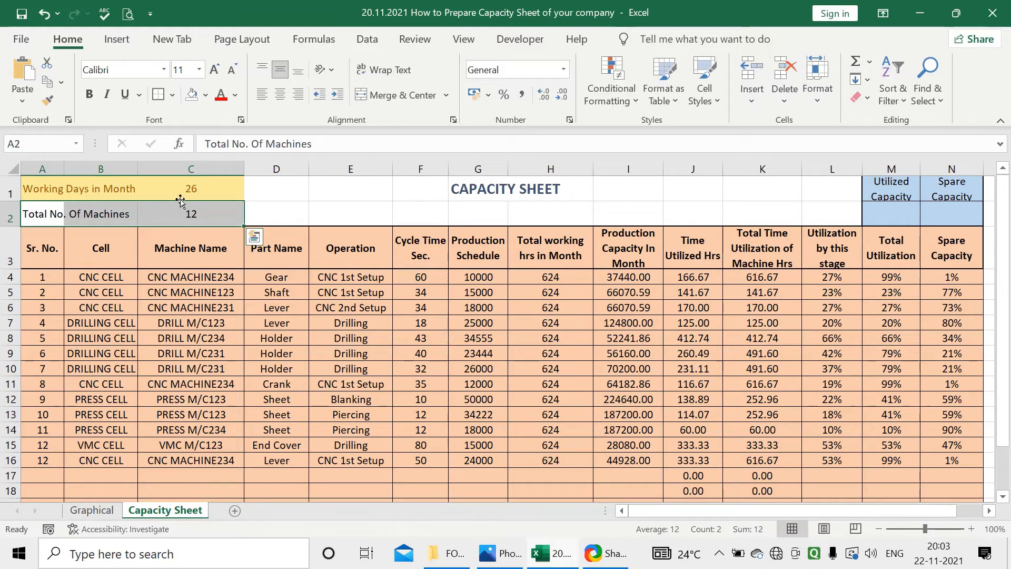
pyautogui.click(207, 96)
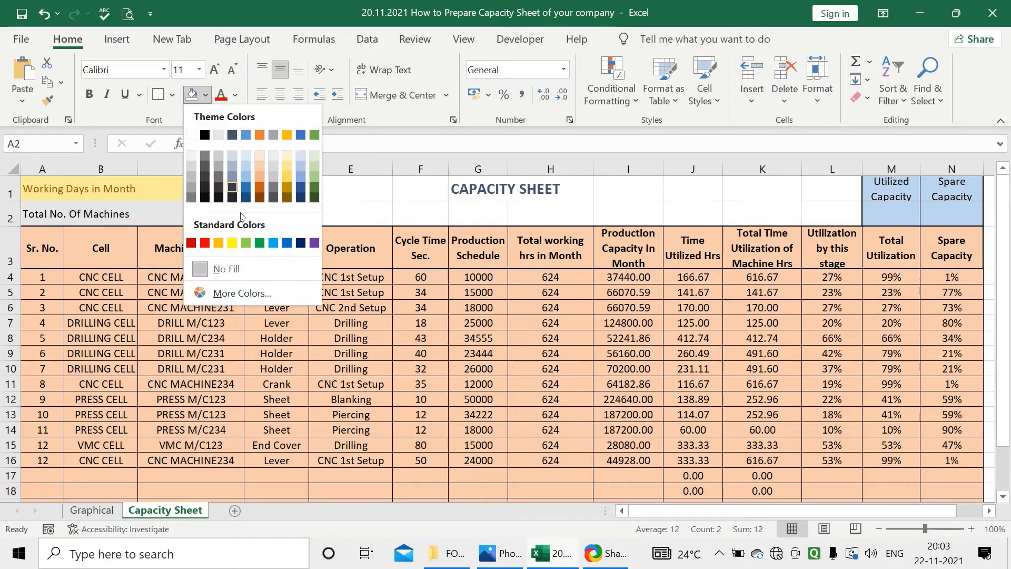
pyautogui.click(219, 244)
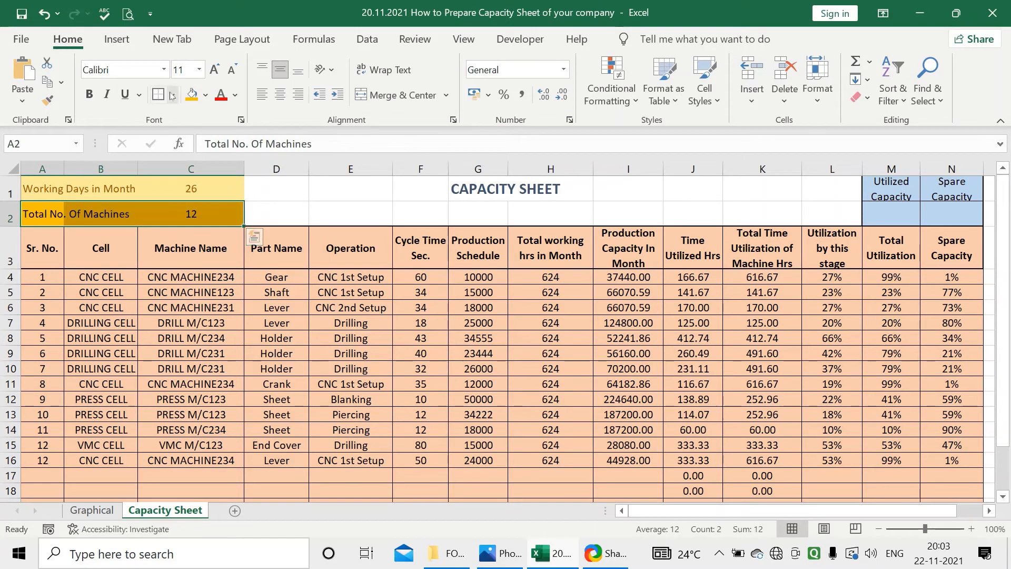
# Enter the label "Total Available Working Hrs" in D2, correcting the spelling of "Available"
pyautogui.click(275, 205)
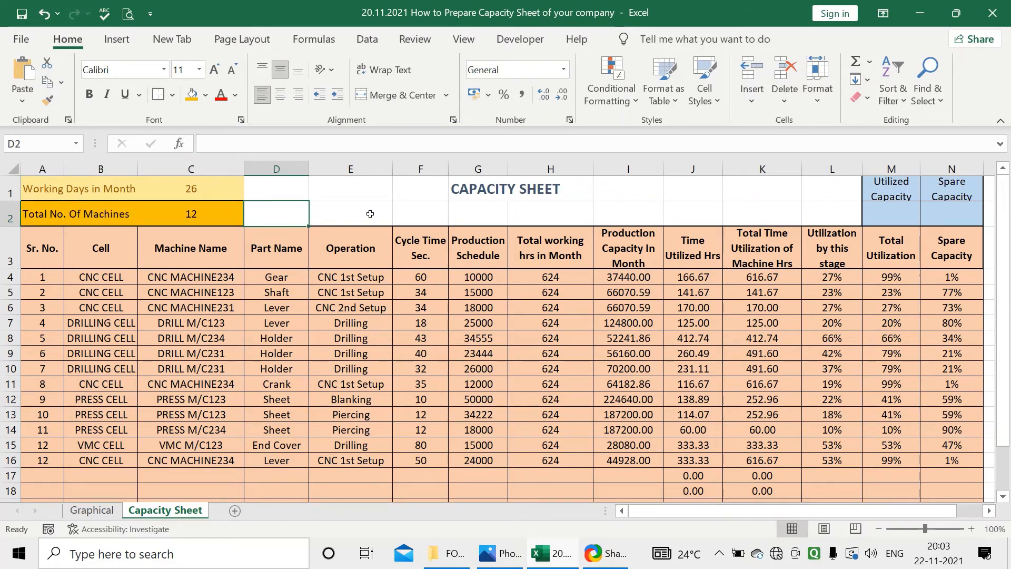
pyautogui.write('RT')
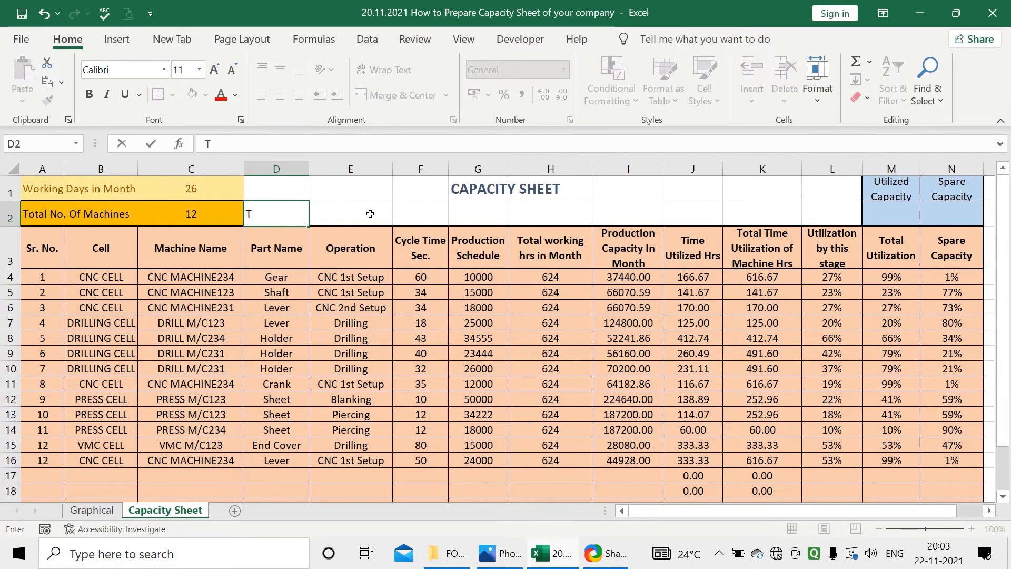
pyautogui.write('otal Availble ')
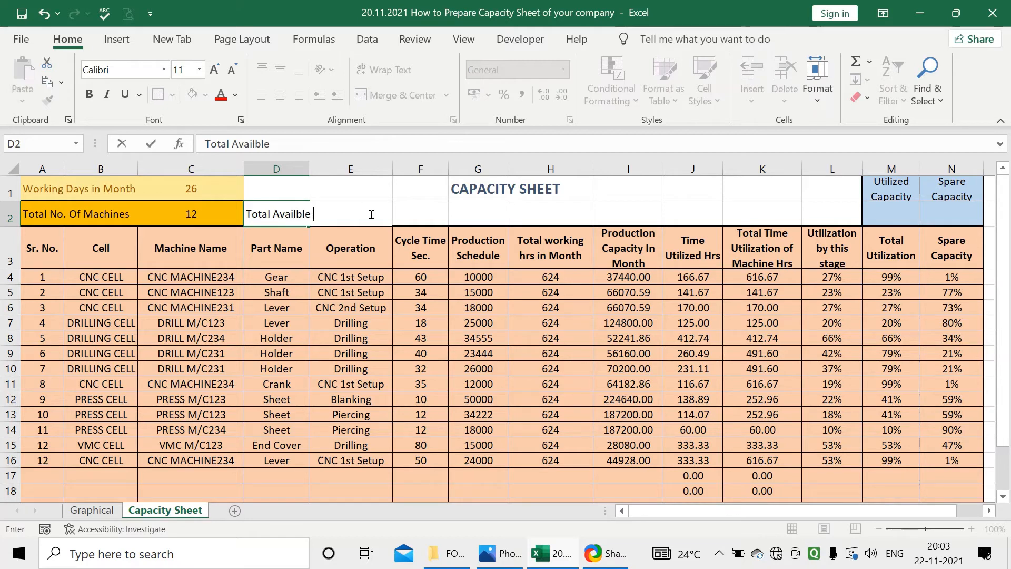
pyautogui.write('Wo')
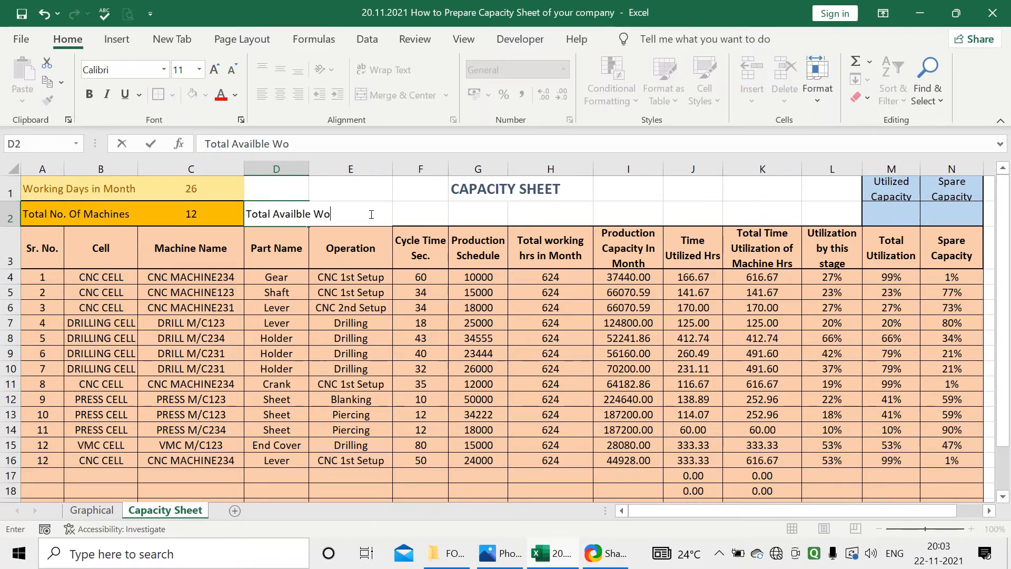
pyautogui.write('rking Hrs')
pyautogui.press('Return')
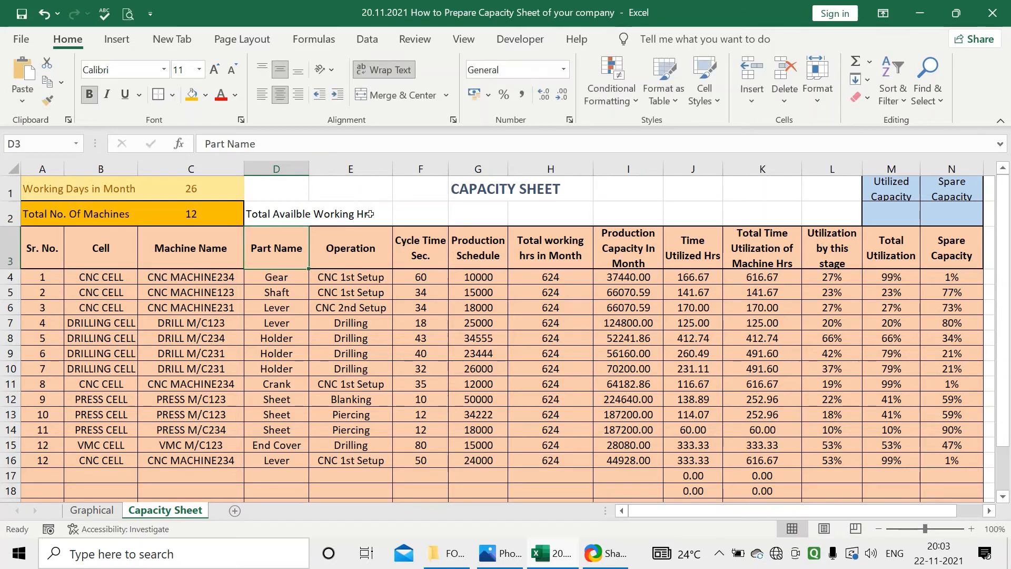
pyautogui.doubleClick(294, 213)
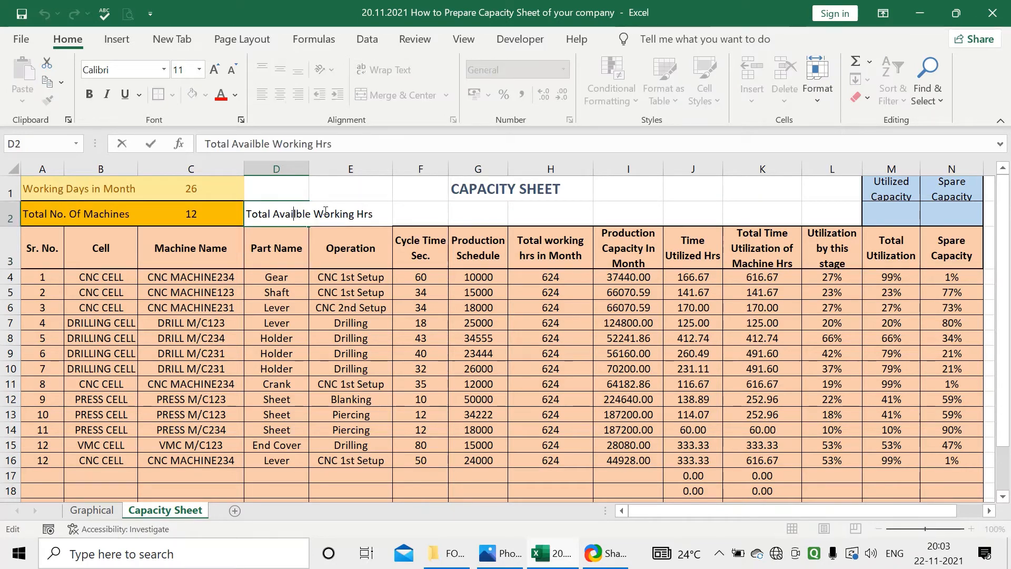
pyautogui.write('a')
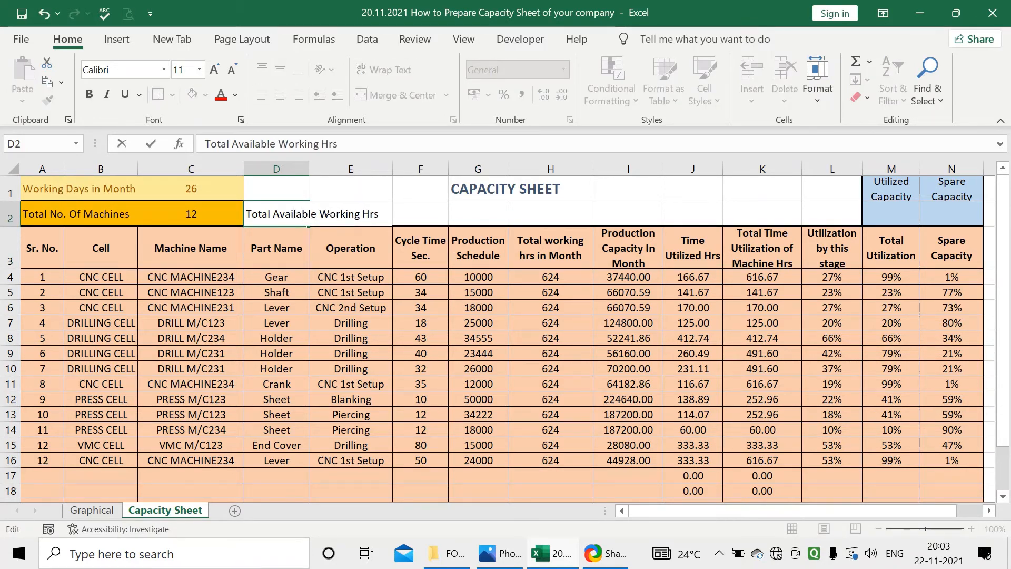
pyautogui.press('Return')
# Calculate the total available working hours in F2 as =624*C2
pyautogui.click(403, 213)
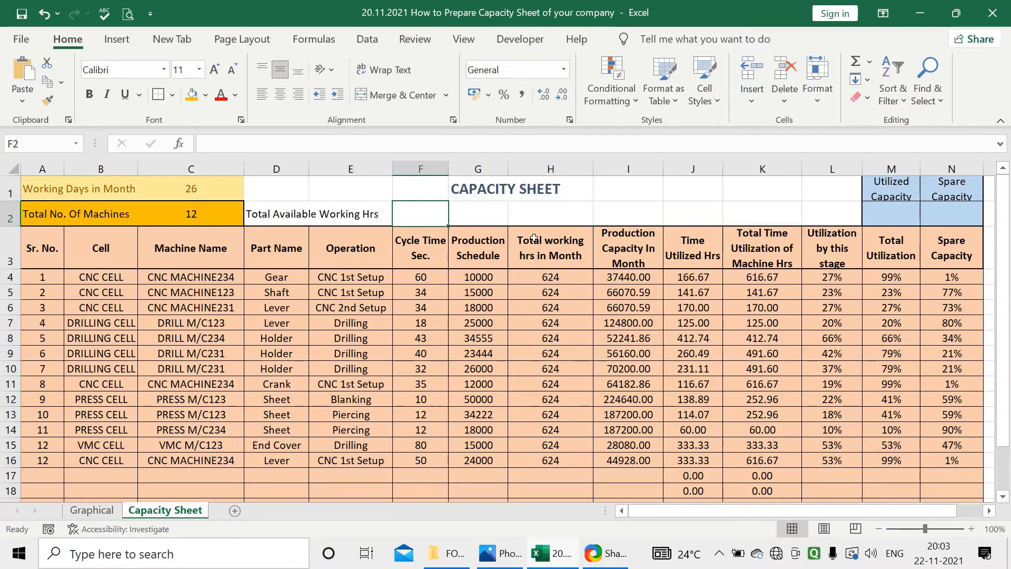
pyautogui.write('=')
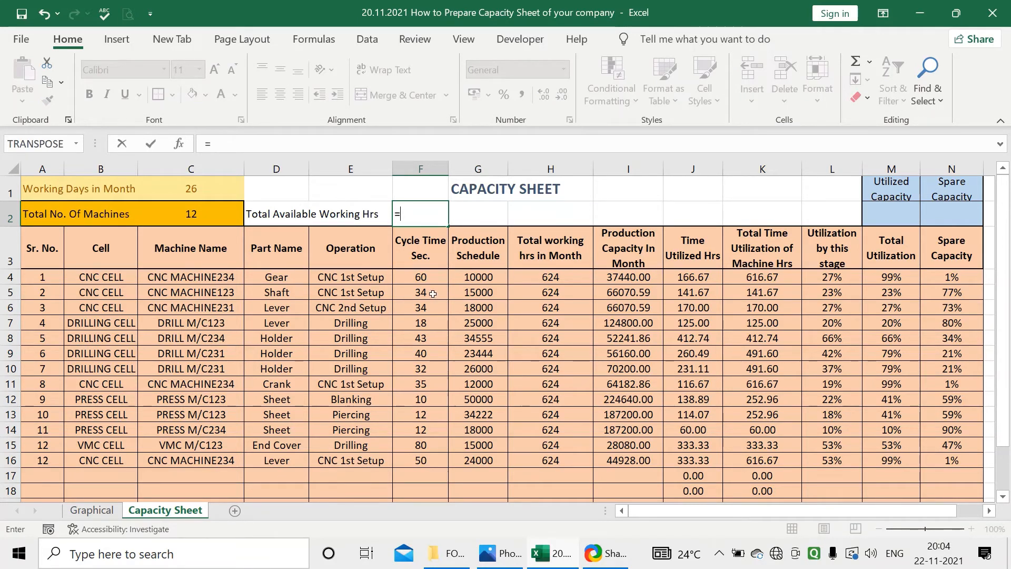
pyautogui.write('624*')
pyautogui.click(195, 215)
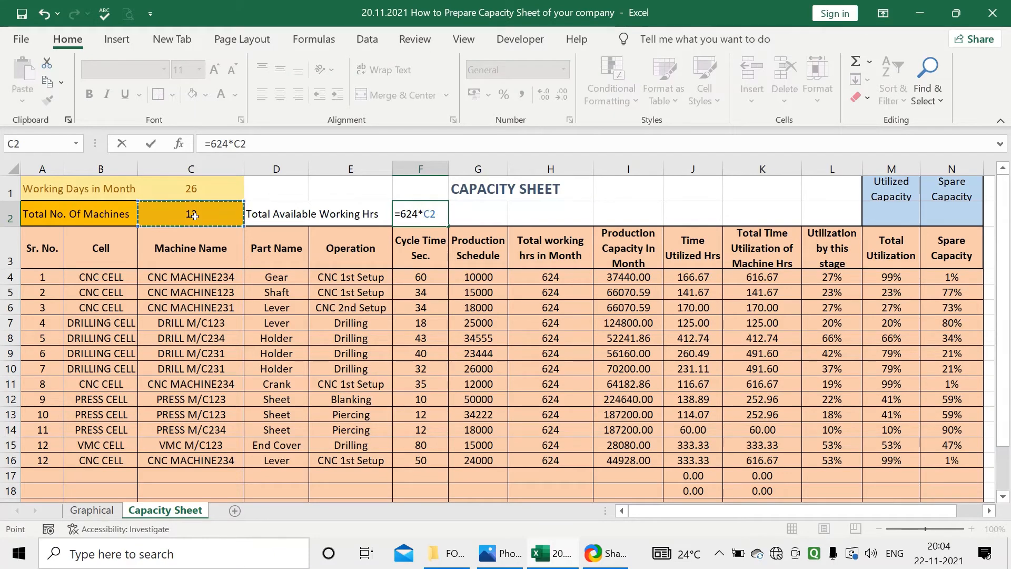
pyautogui.press('Return')
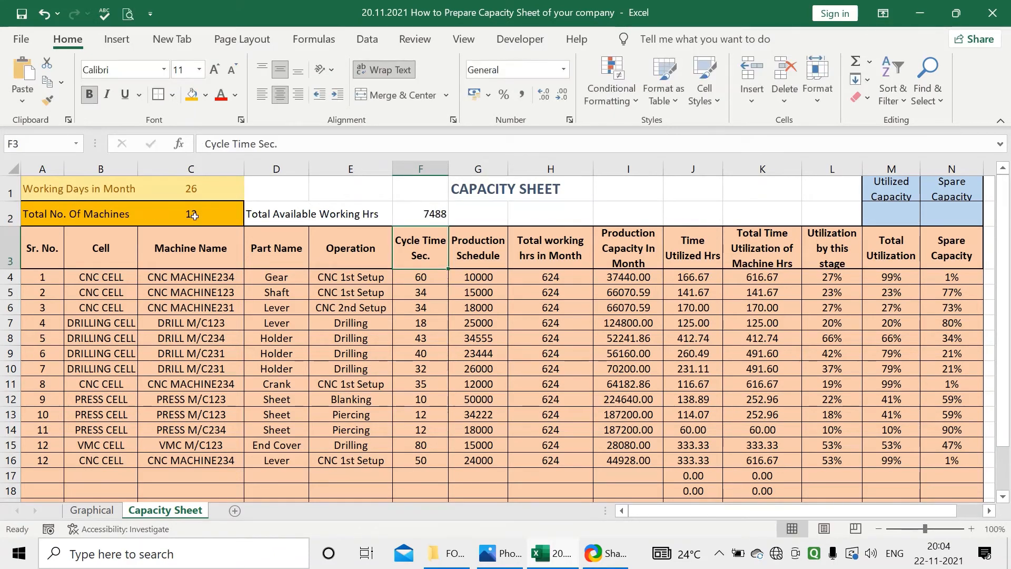
# Centre the available hours value in F2 and fill D2:F2 with a medium blue theme colour
pyautogui.click(400, 217)
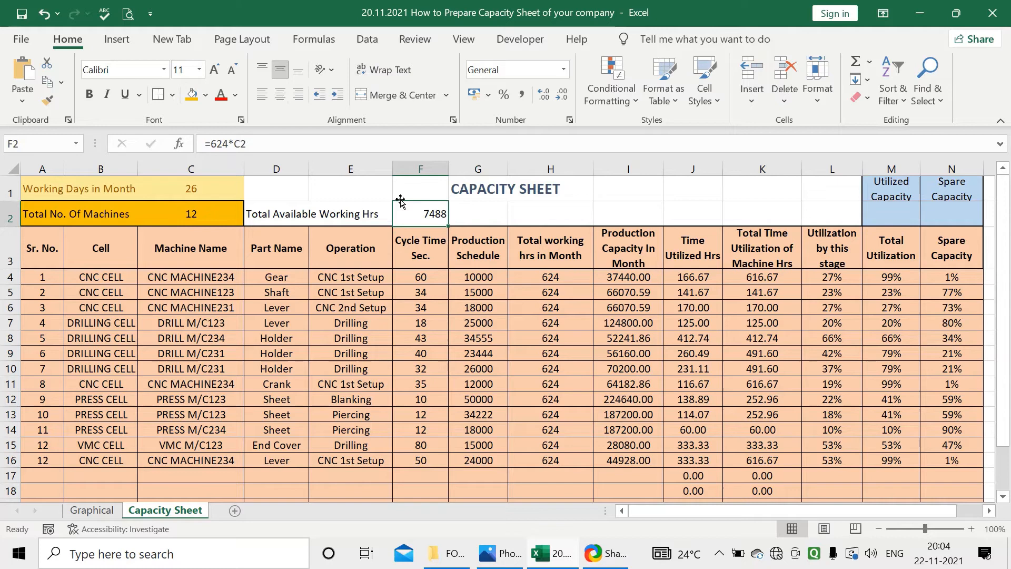
pyautogui.click(283, 99)
pyautogui.moveTo(265, 214); pyautogui.dragTo(419, 214)
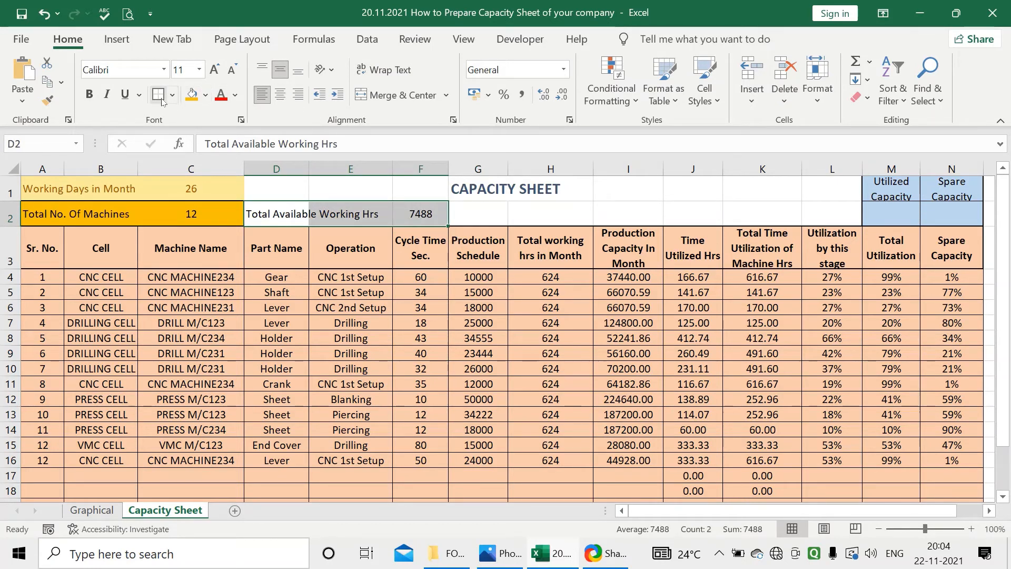
pyautogui.click(205, 95)
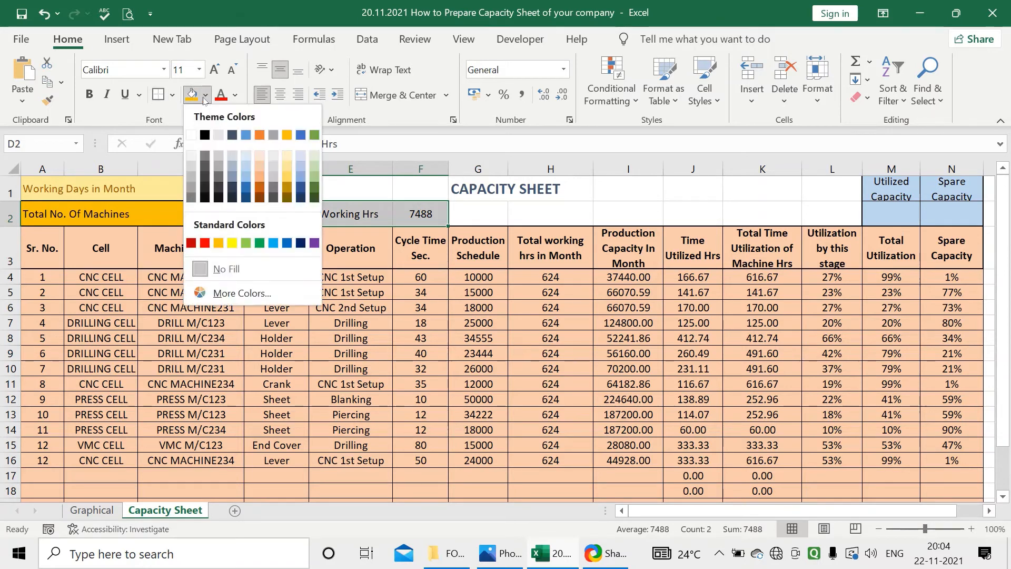
pyautogui.click(298, 176)
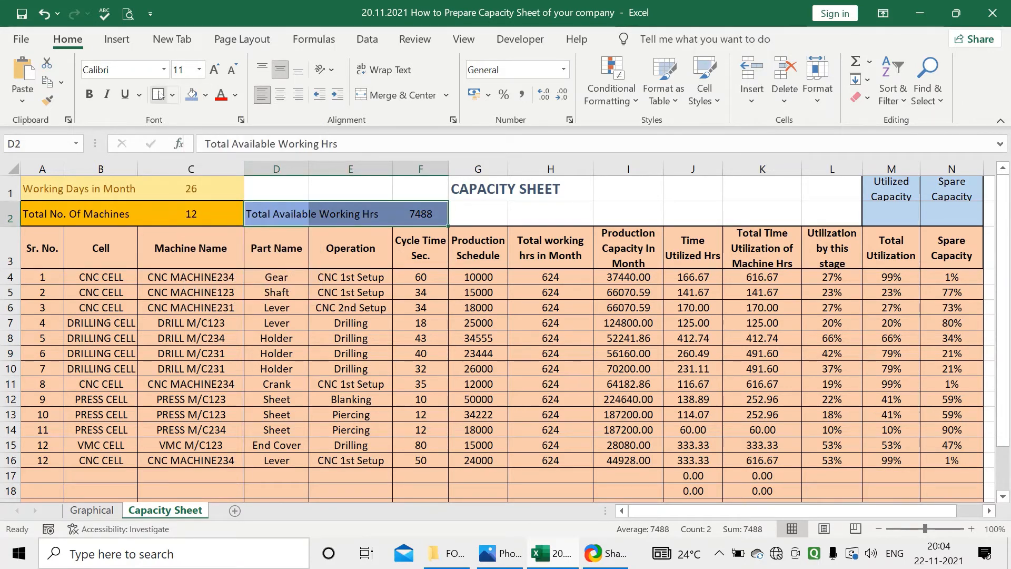
# Enter the label "Utilzed Working Hrs" in G2 and select I2 as the cell for its value
pyautogui.click(463, 214)
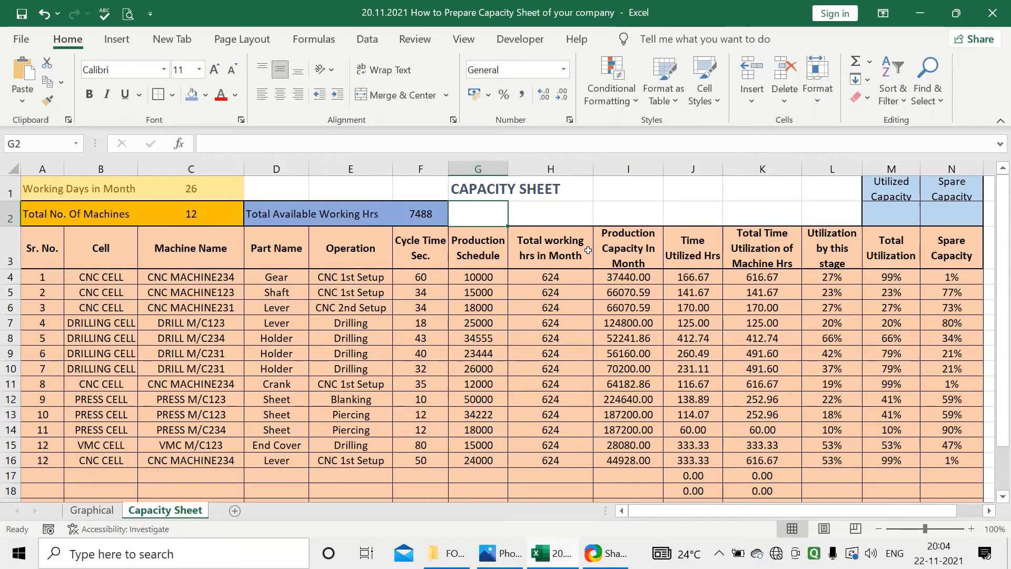
pyautogui.write('Ut')
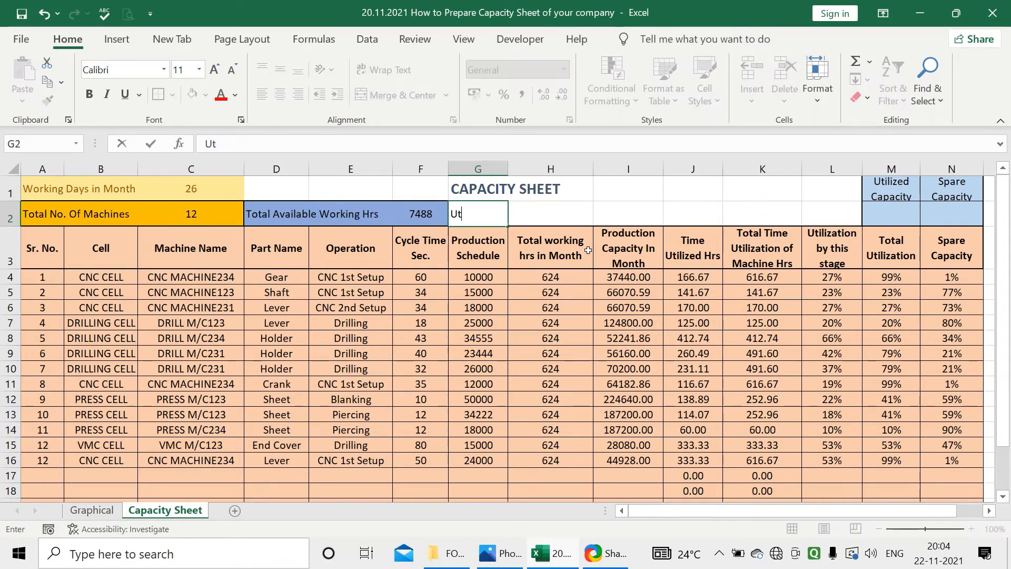
pyautogui.write('iled IZED')
pyautogui.press('BackSpace')
pyautogui.press('BackSpace')
pyautogui.press('BackSpace')
pyautogui.write('zed Working')
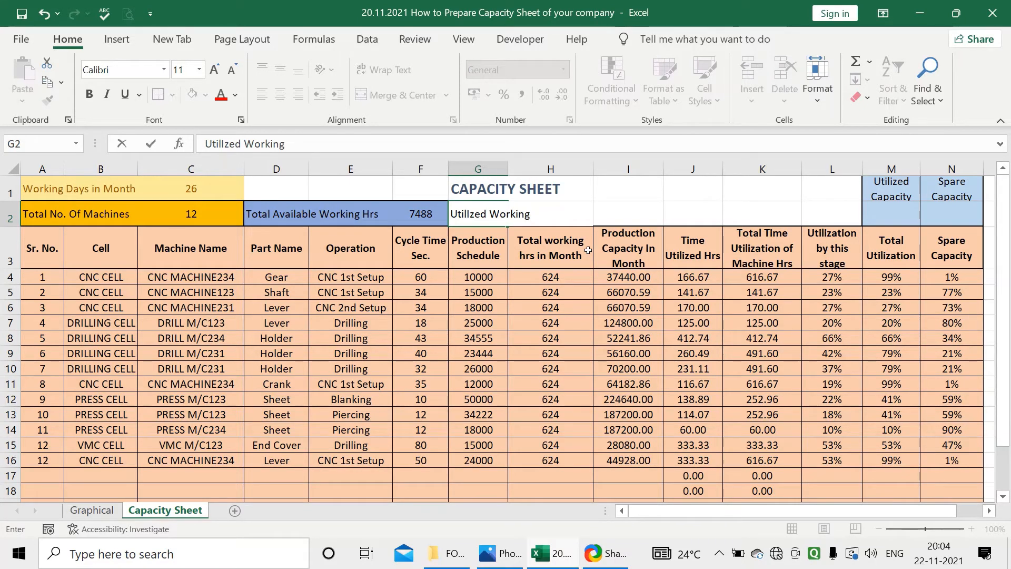
pyautogui.write(' Hrs')
pyautogui.hotkey('ctrl', 'Return')
pyautogui.press('Return')
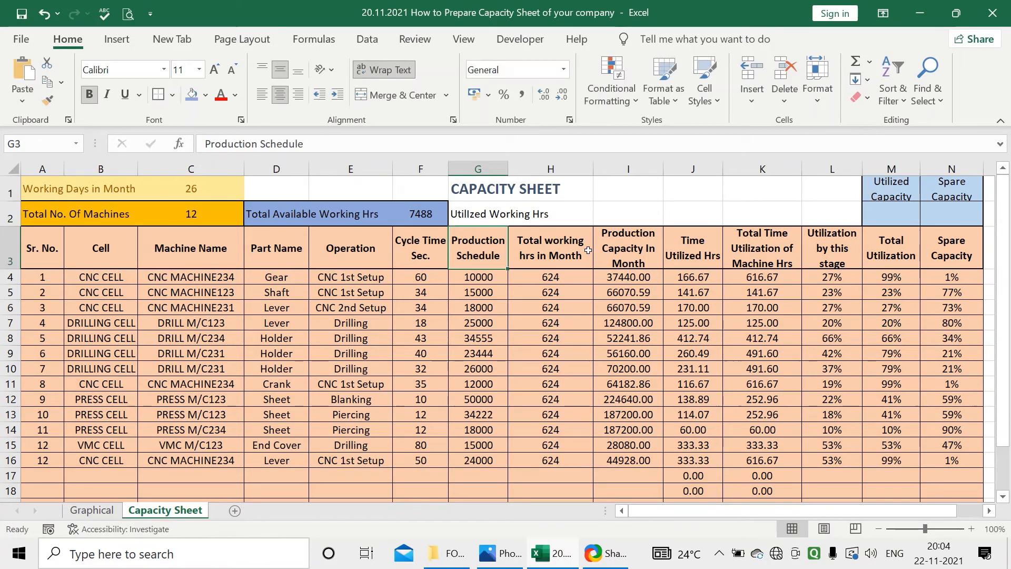
pyautogui.click(640, 211)
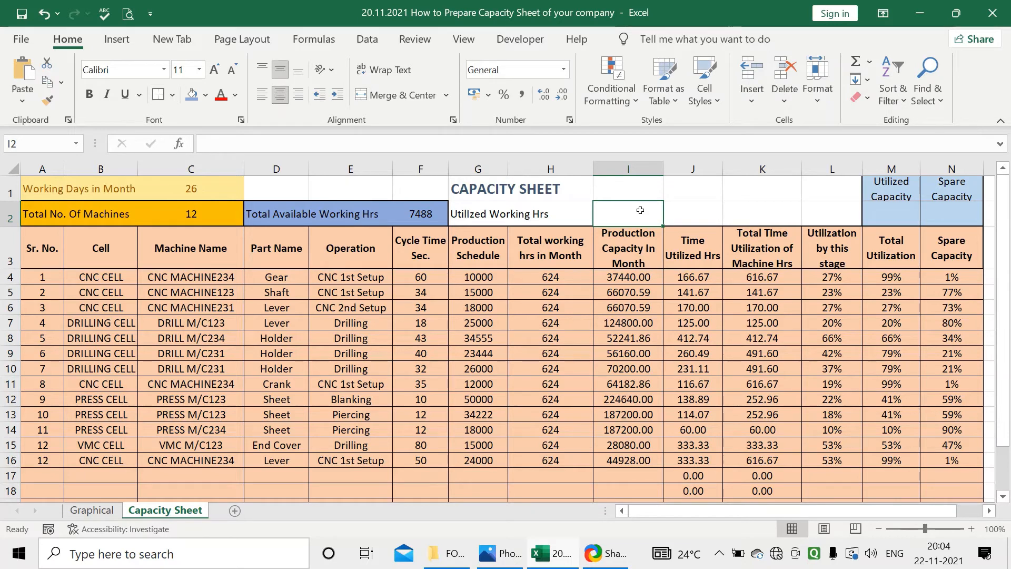
# Calculate the total utilized working hours in J2 as =SUM(J4:J22)
pyautogui.click(685, 220)
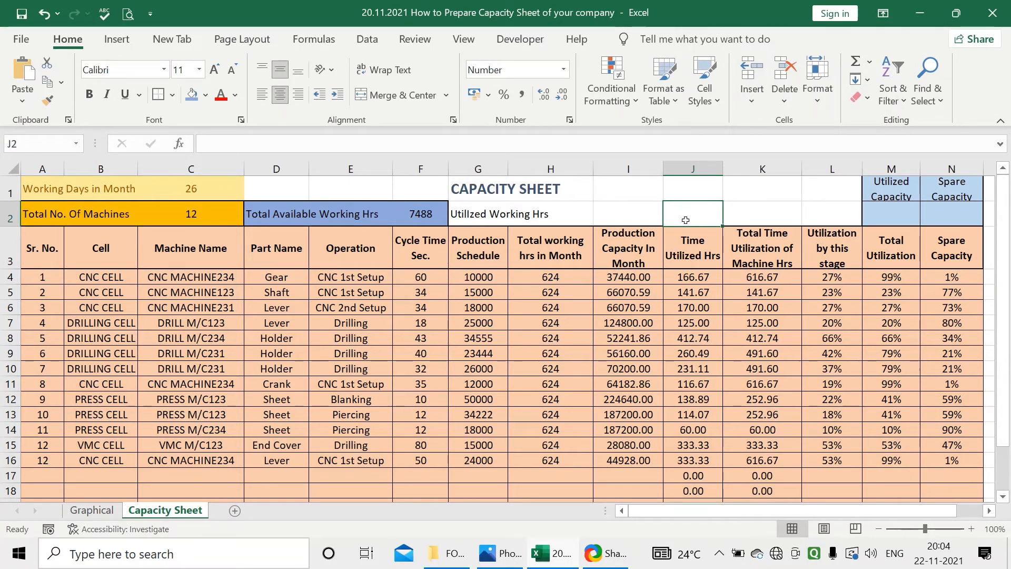
pyautogui.write('=sum')
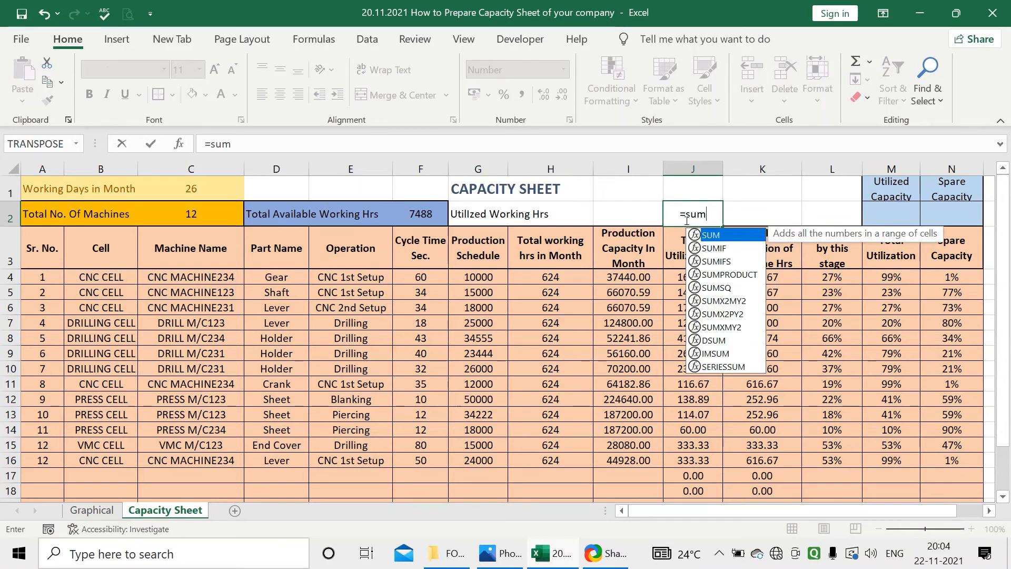
pyautogui.doubleClick(722, 237)
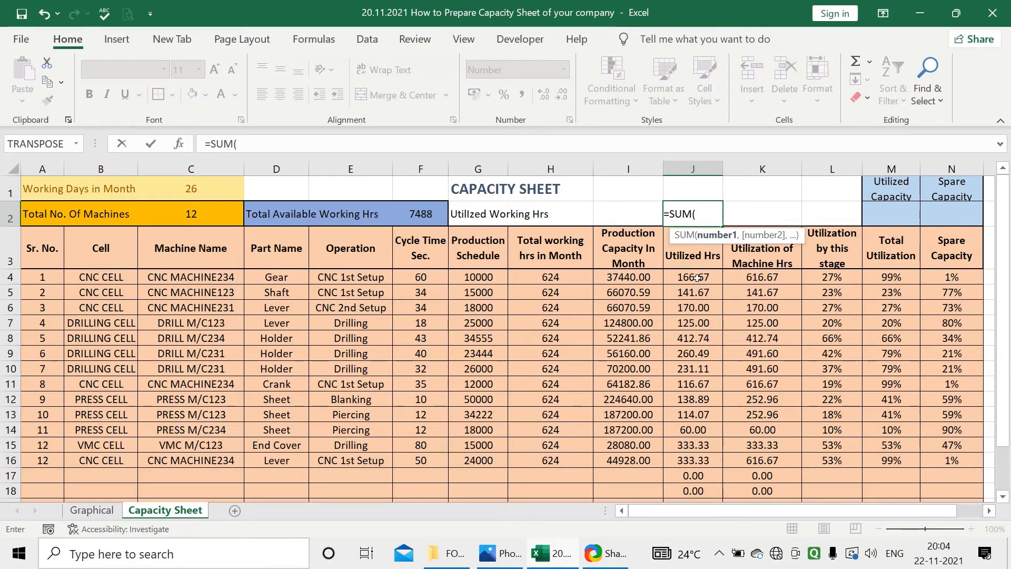
pyautogui.moveTo(695, 279); pyautogui.dragTo(700, 448)
pyautogui.scroll(1, 700, 448)
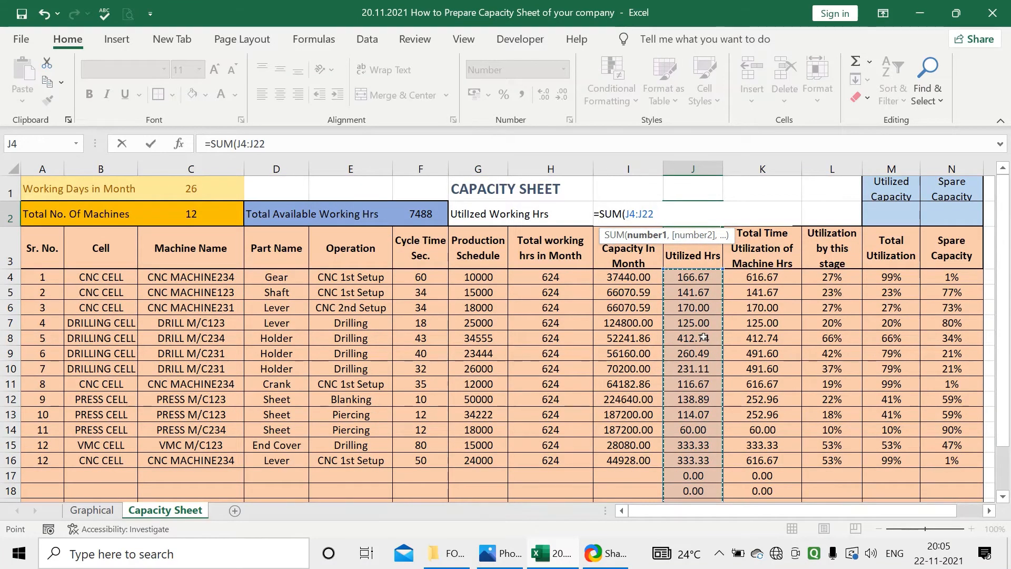
pyautogui.press('Return')
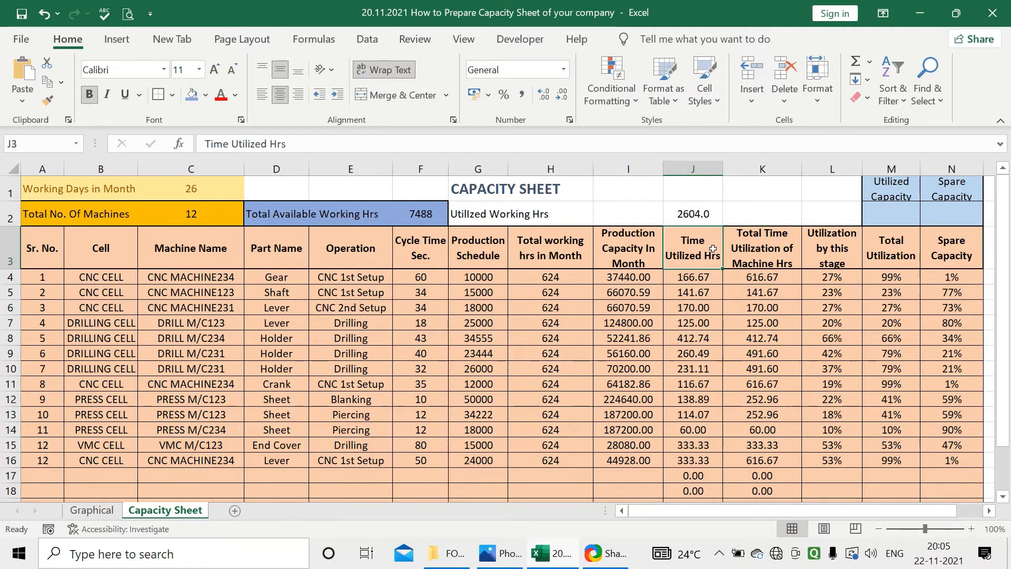
pyautogui.click(703, 284)
pyautogui.click(709, 230)
pyautogui.click(709, 213)
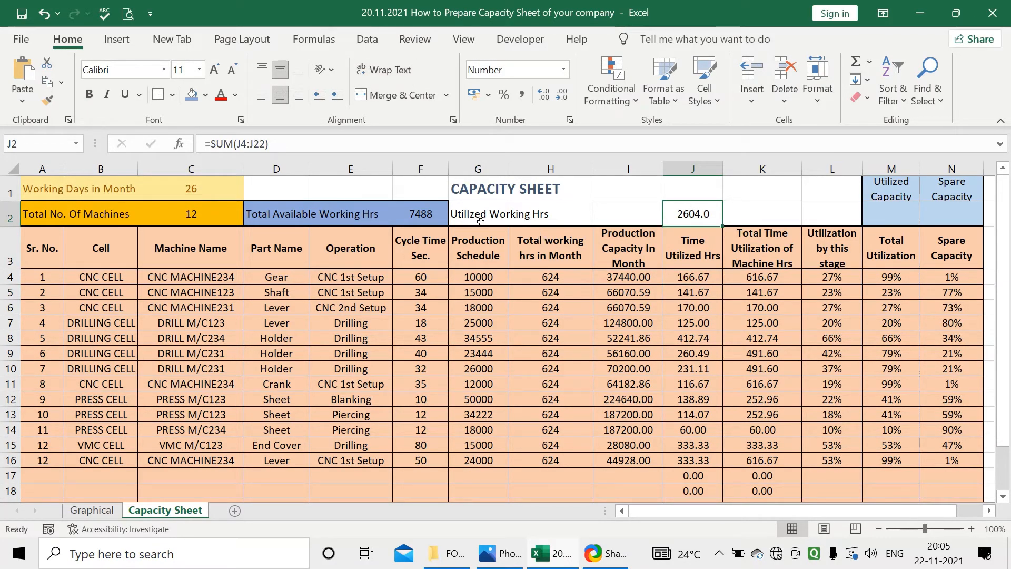
# Fill the utilized working hours cells G2:J2 with a medium green theme colour
pyautogui.moveTo(479, 216); pyautogui.dragTo(700, 213)
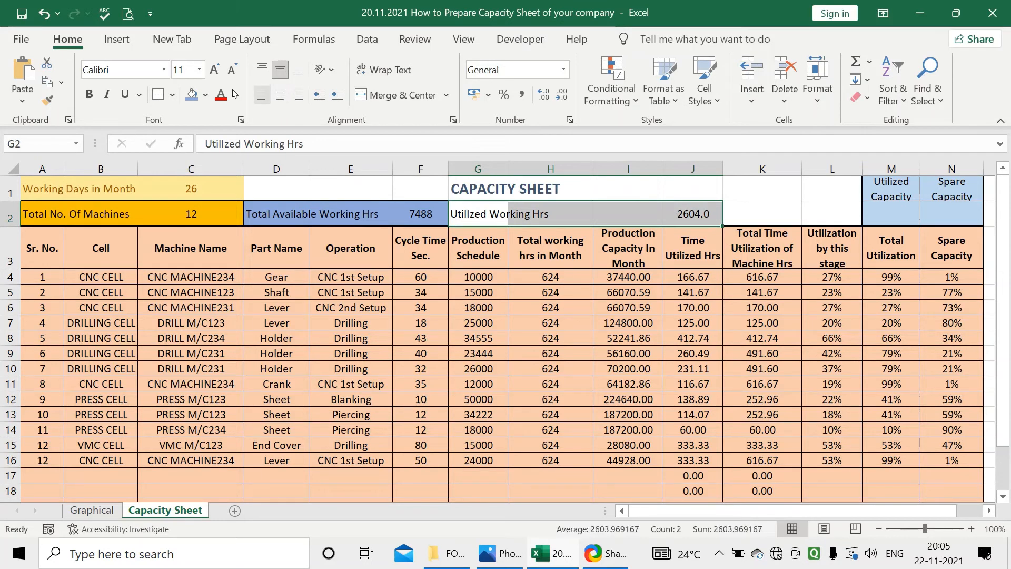
pyautogui.click(205, 95)
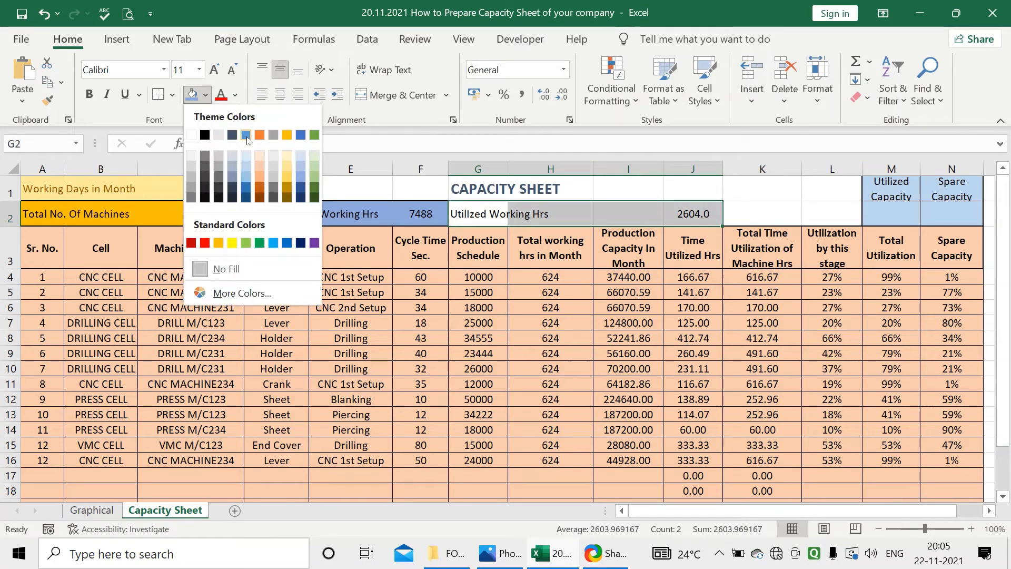
pyautogui.click(317, 180)
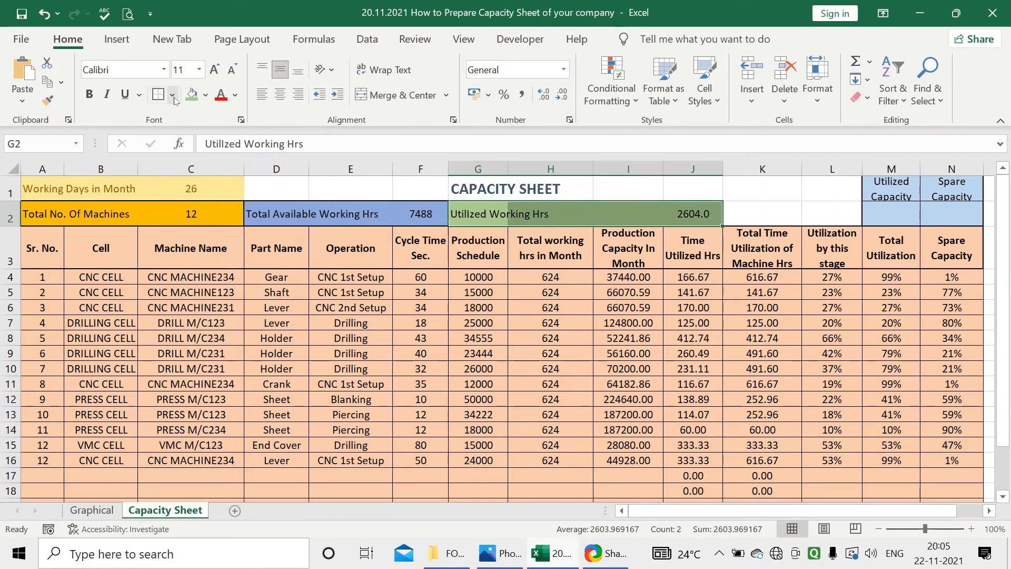
pyautogui.click(514, 258)
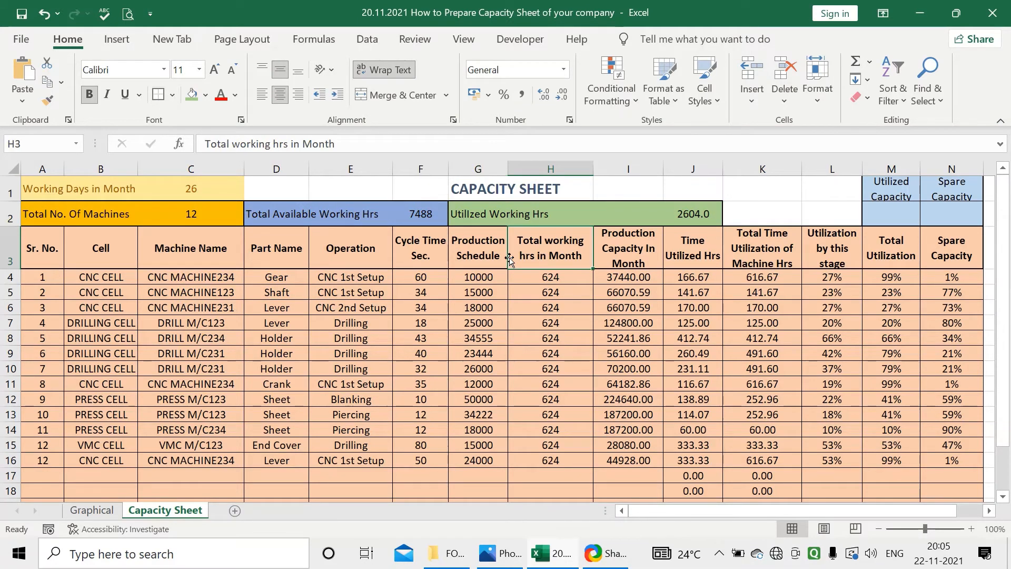
pyautogui.click(679, 338)
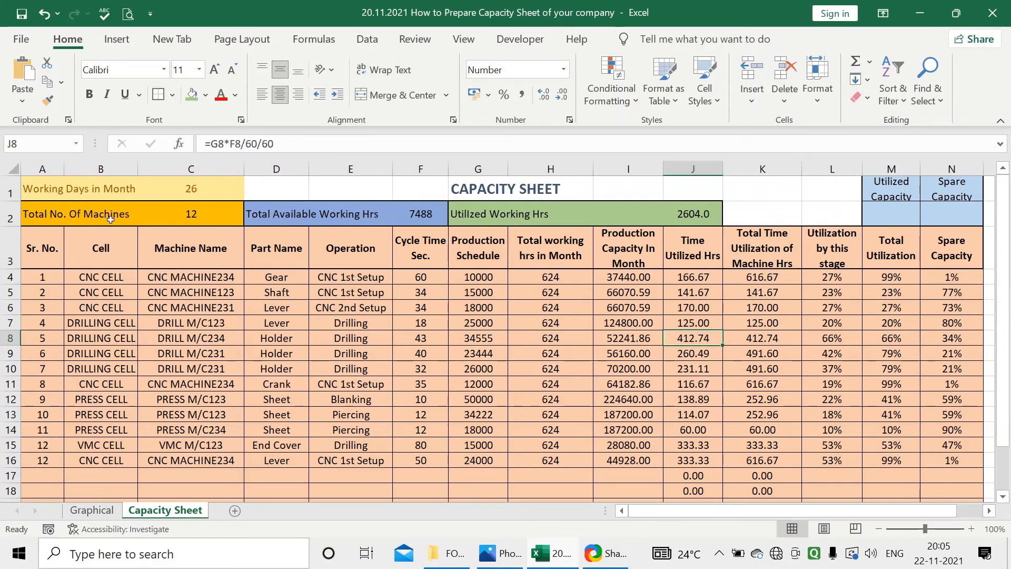
pyautogui.click(40, 216)
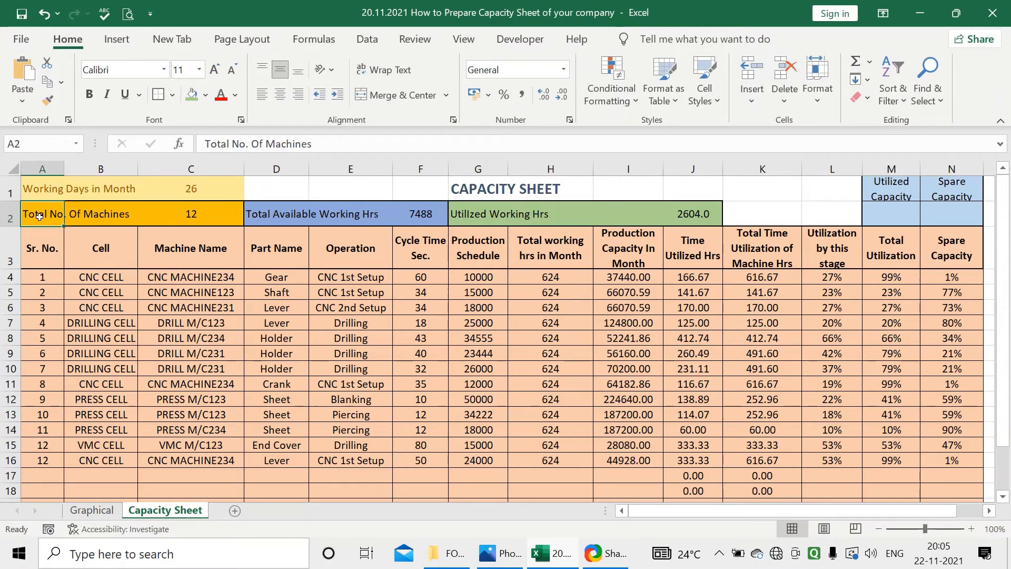
pyautogui.click(282, 218)
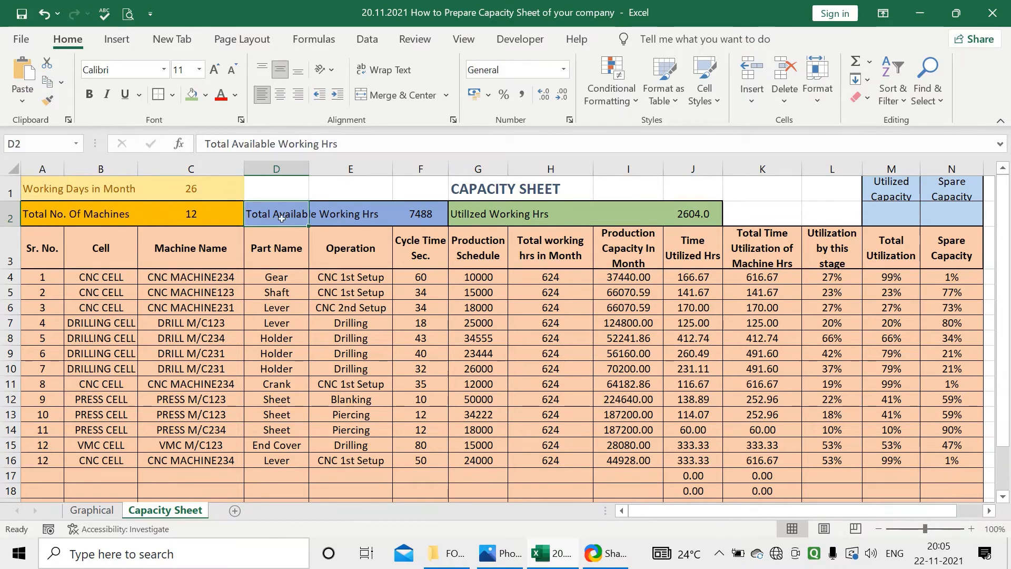
pyautogui.click(461, 216)
# Calculate the overall utilized capacity in M2 as =J2/F2
pyautogui.click(879, 212)
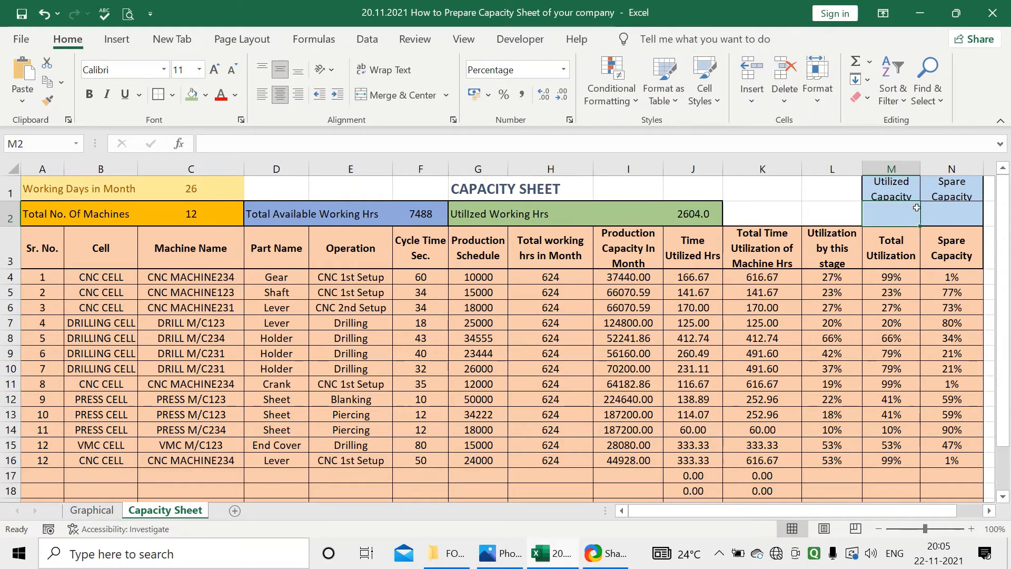
pyautogui.write('=')
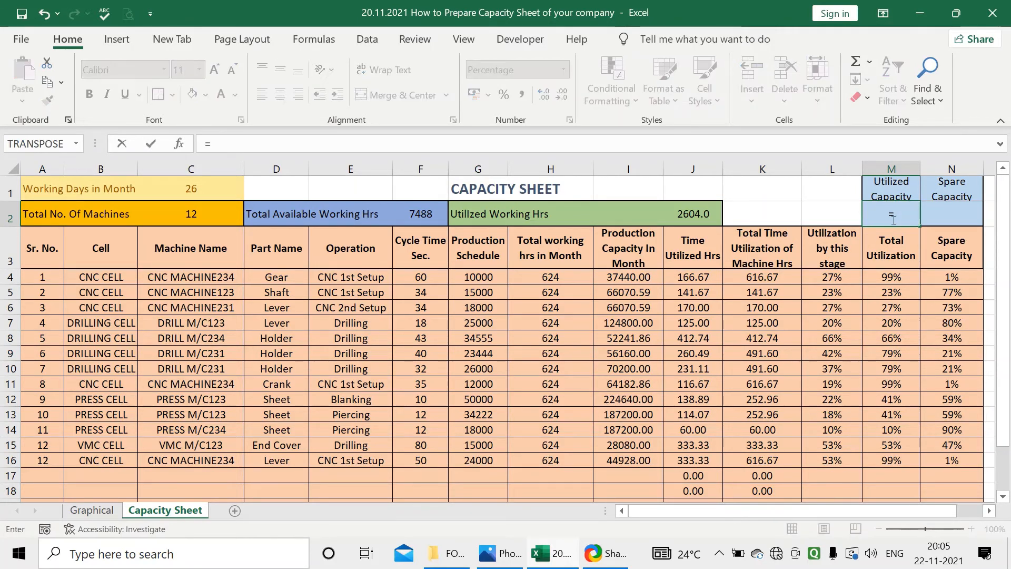
pyautogui.click(683, 212)
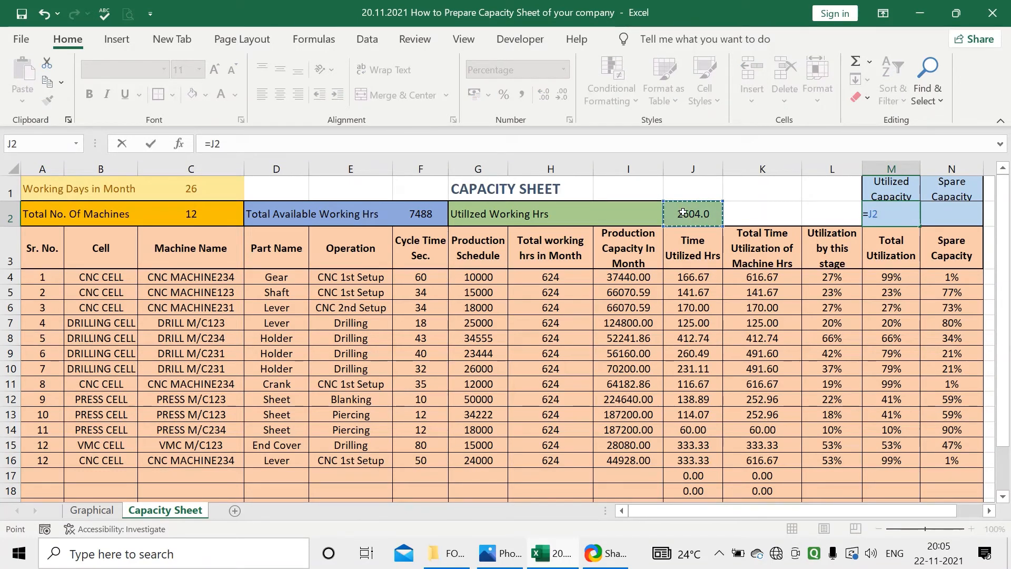
pyautogui.write('/')
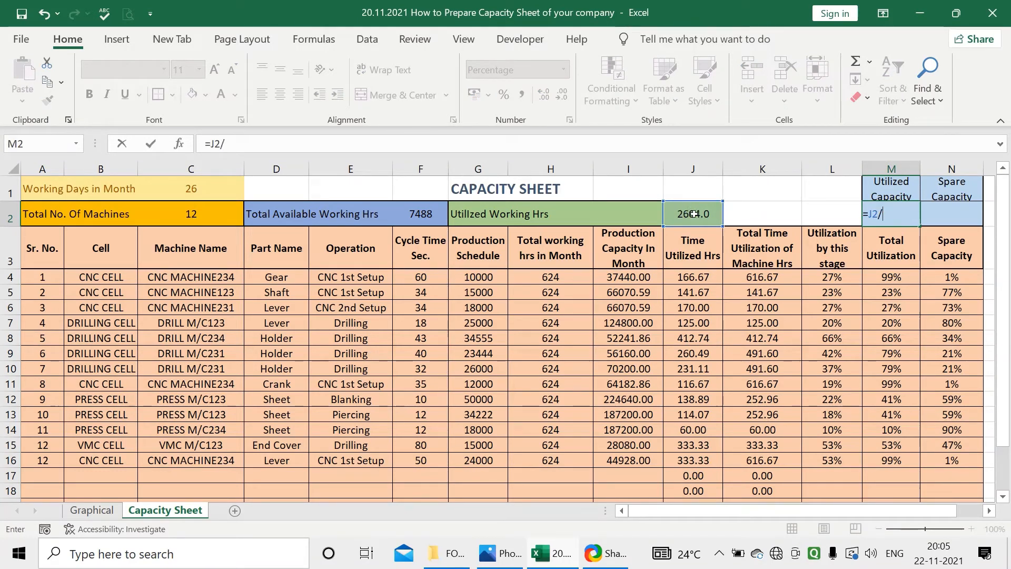
pyautogui.click(427, 217)
pyautogui.press('Return')
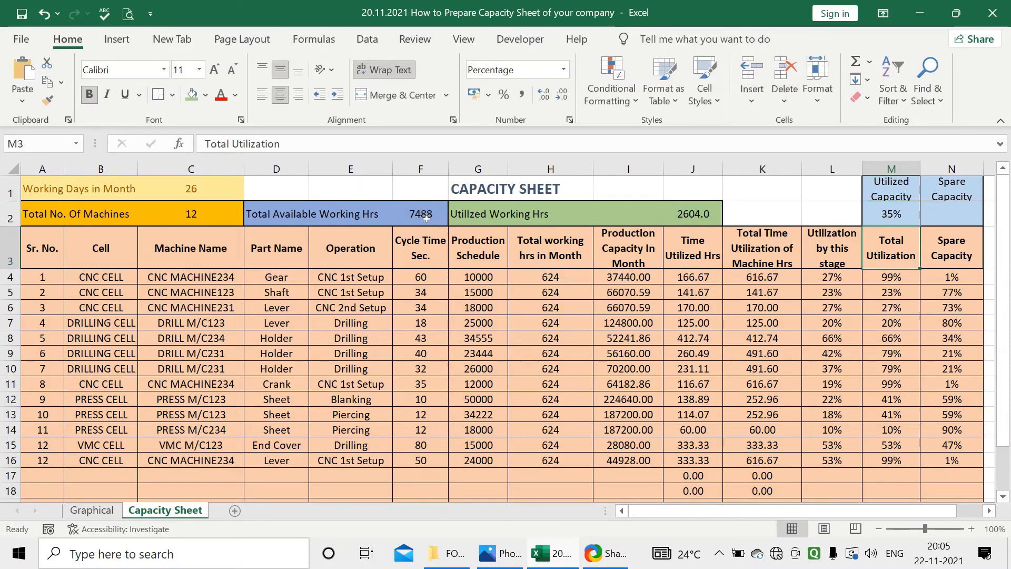
pyautogui.click(865, 214)
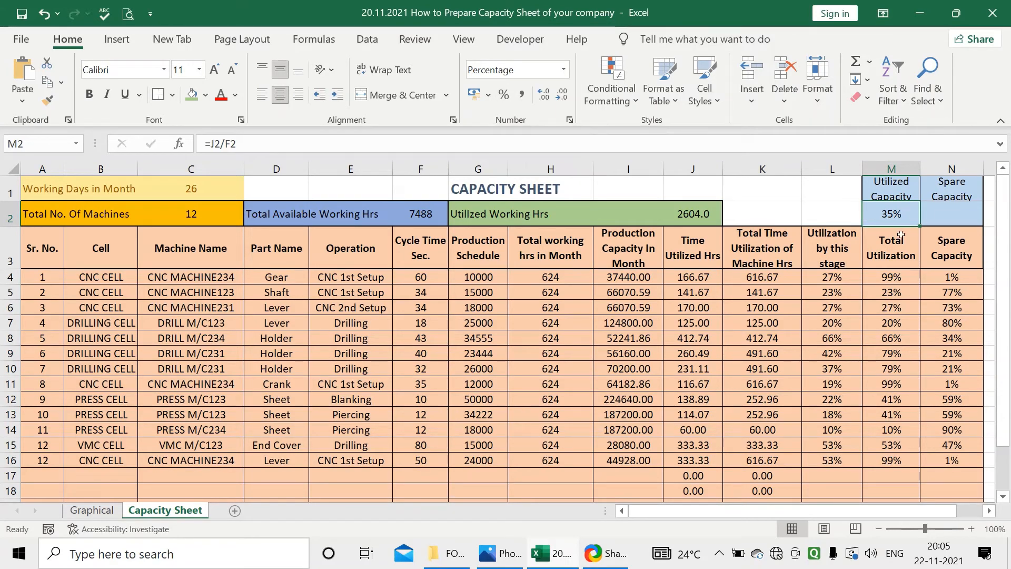
# Calculate the overall spare capacity in N2 as =1-M2
pyautogui.click(942, 221)
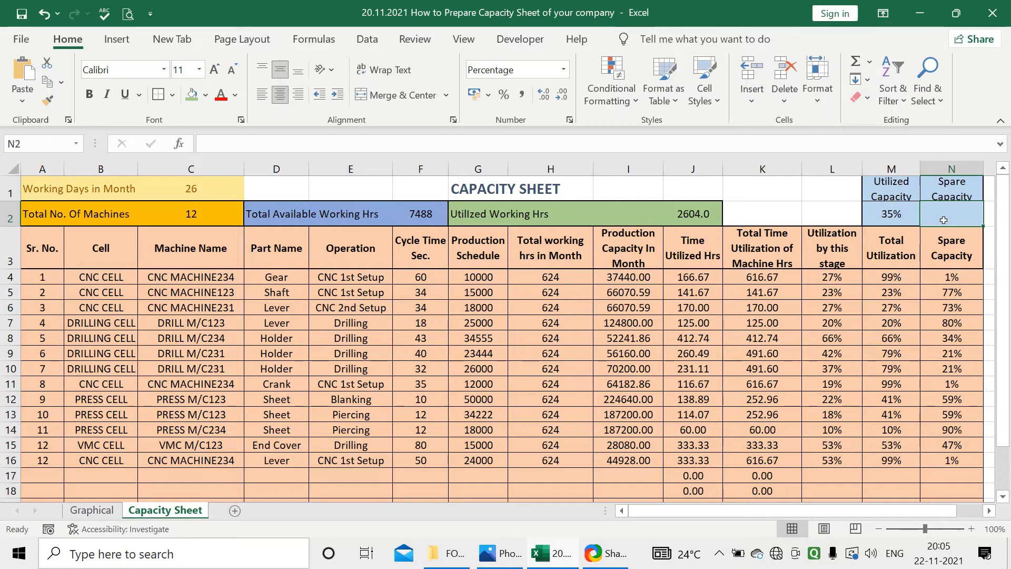
pyautogui.write('=')
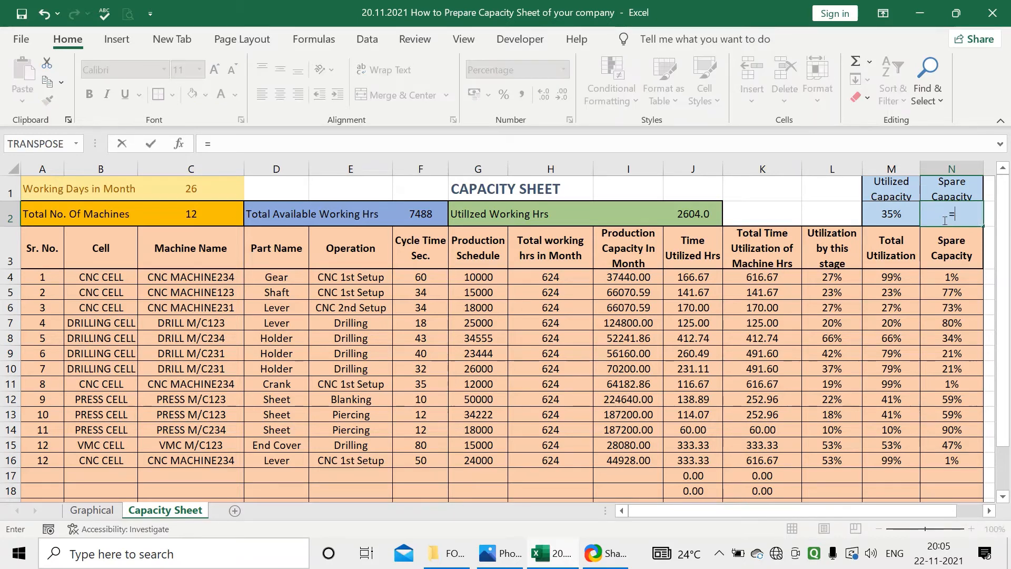
pyautogui.write('1-')
pyautogui.click(901, 216)
pyautogui.press('Return')
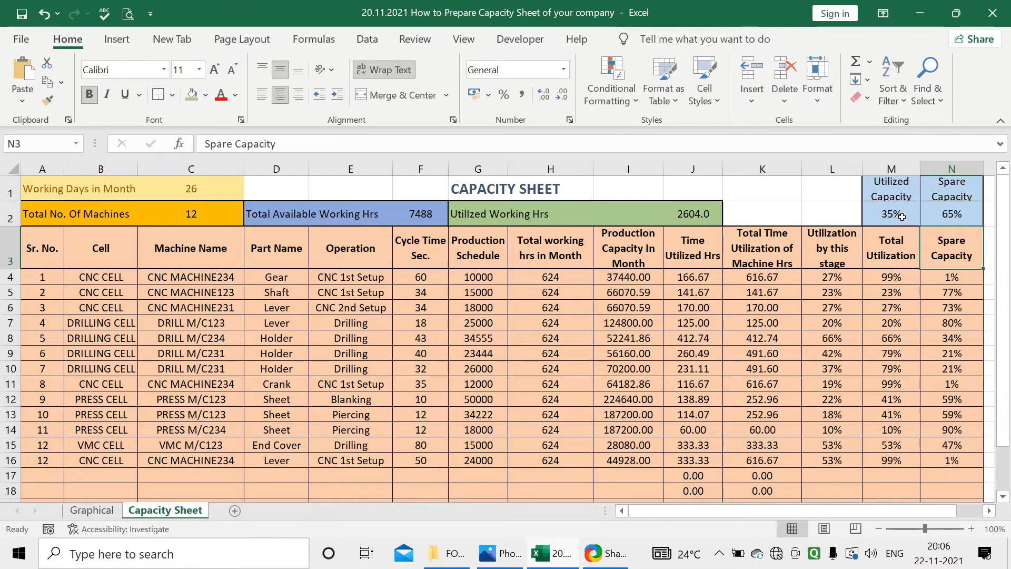
pyautogui.click(935, 221)
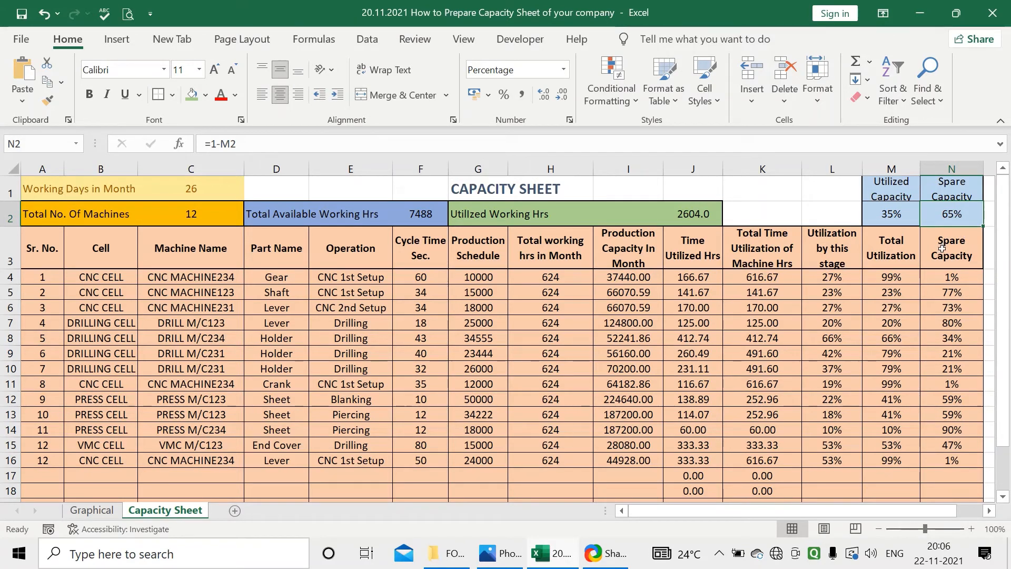
# Clear the existing formulas from B2:E13 on the Graphical sheet
pyautogui.click(85, 511)
pyautogui.moveTo(206, 229); pyautogui.dragTo(461, 423)
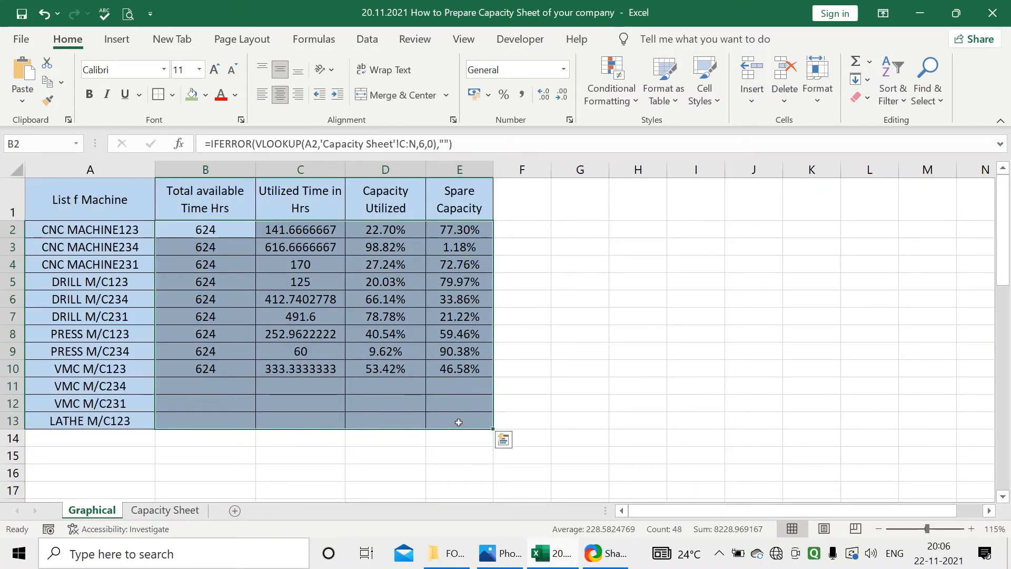
pyautogui.press('Delete')
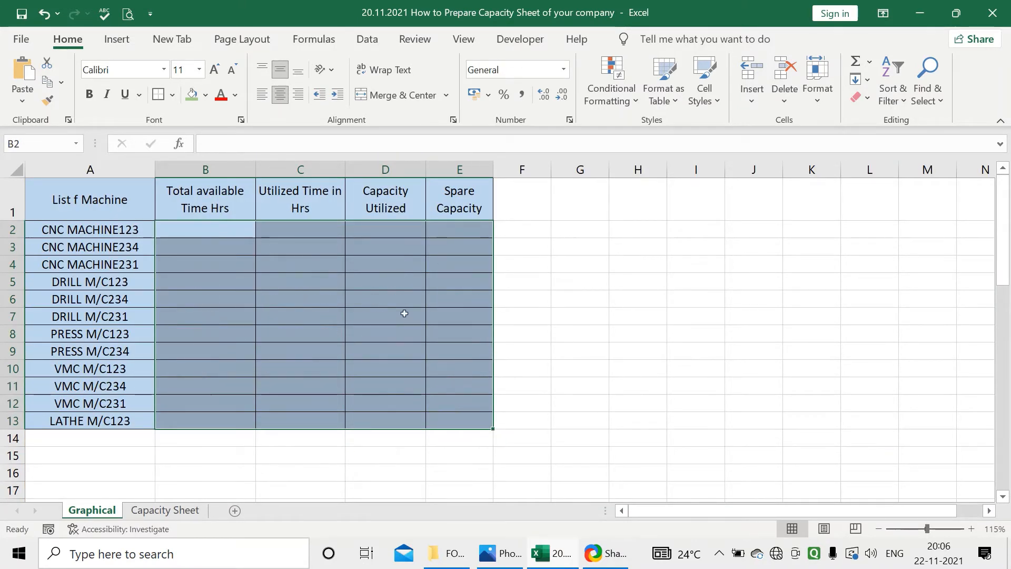
pyautogui.click(404, 313)
# Look up the total available hours for the first machine in B2 with =VLOOKUP(A2,'Capacity Sheet'!C:N,6,0)
pyautogui.click(210, 227)
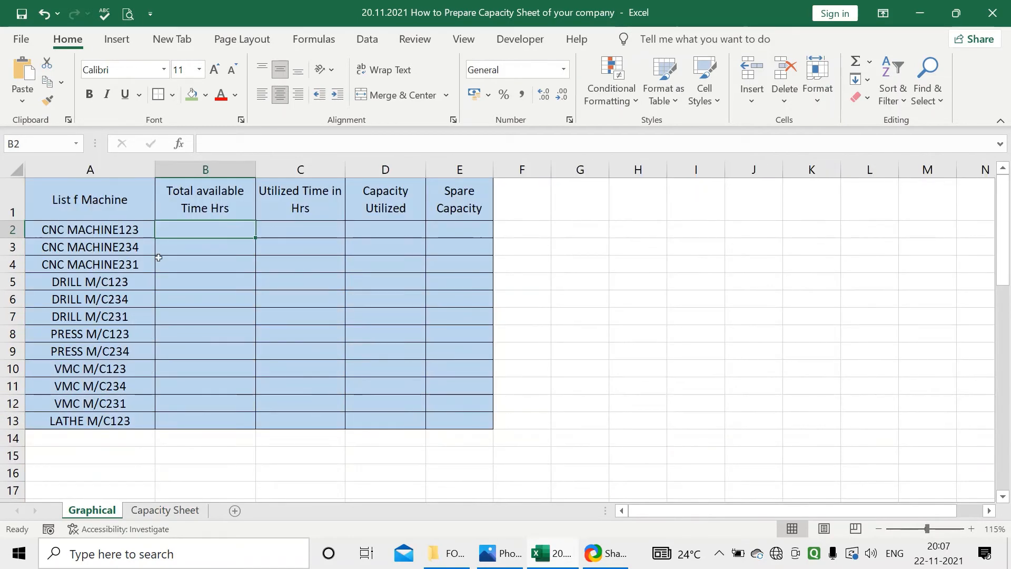
pyautogui.write('=vl')
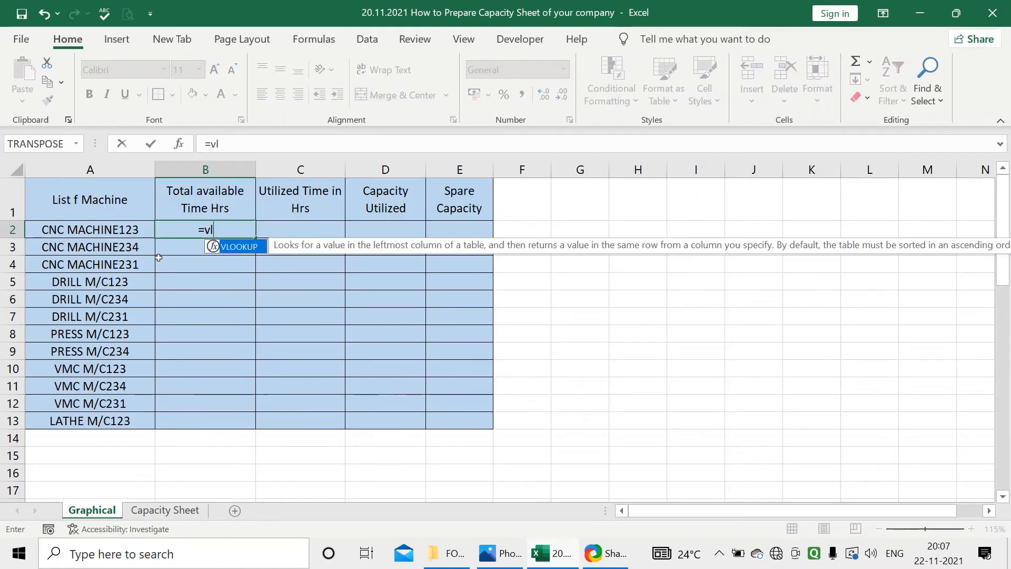
pyautogui.doubleClick(247, 250)
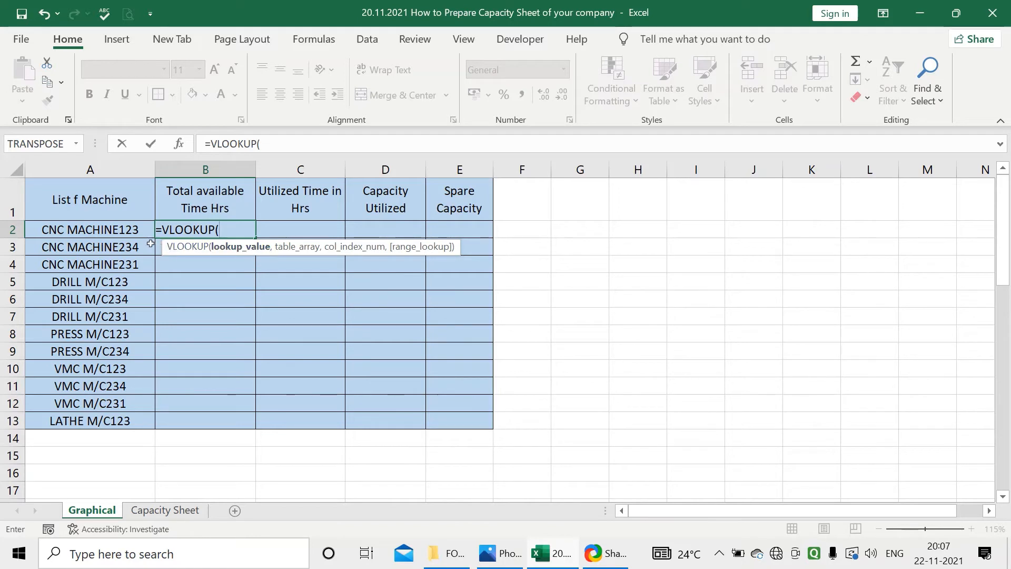
pyautogui.click(113, 232)
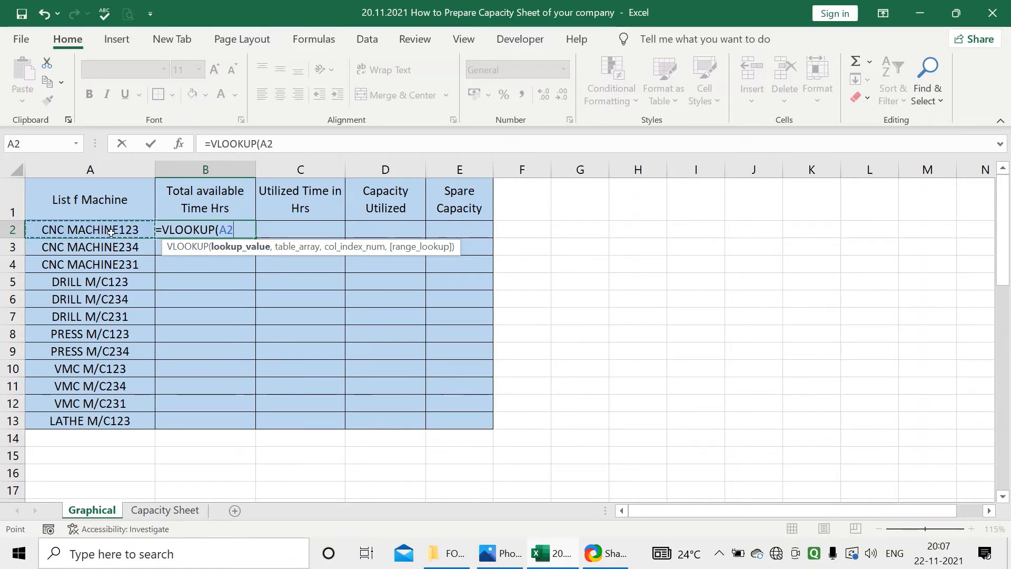
pyautogui.write(',')
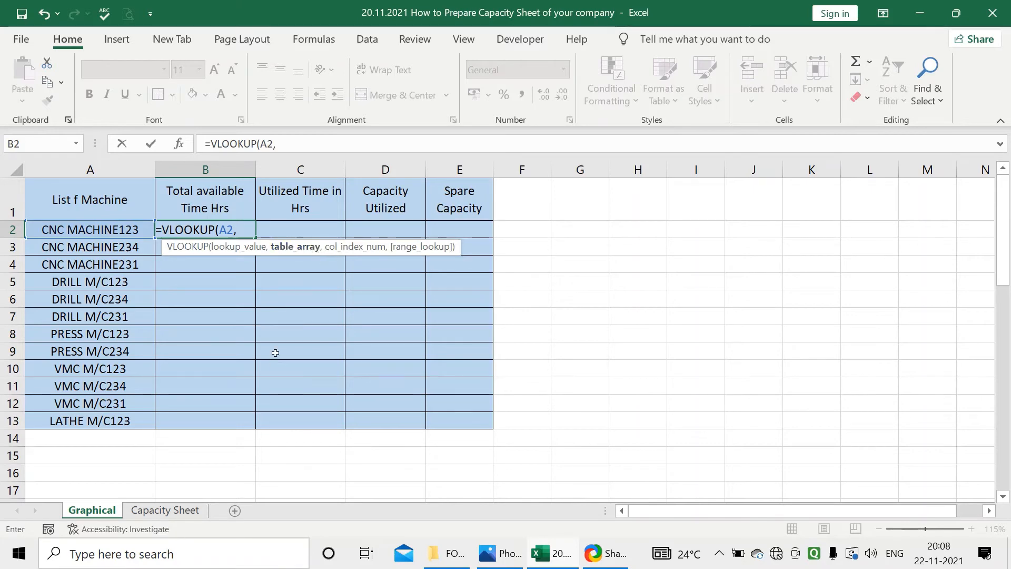
pyautogui.click(168, 510)
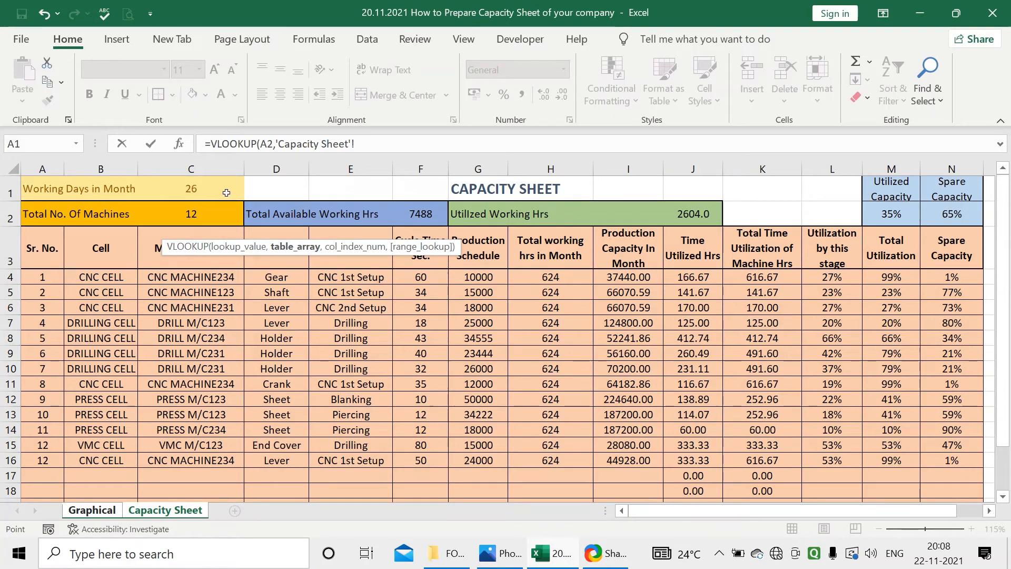
pyautogui.moveTo(227, 164); pyautogui.dragTo(562, 247)
pyautogui.moveTo(570, 284); pyautogui.dragTo(931, 251)
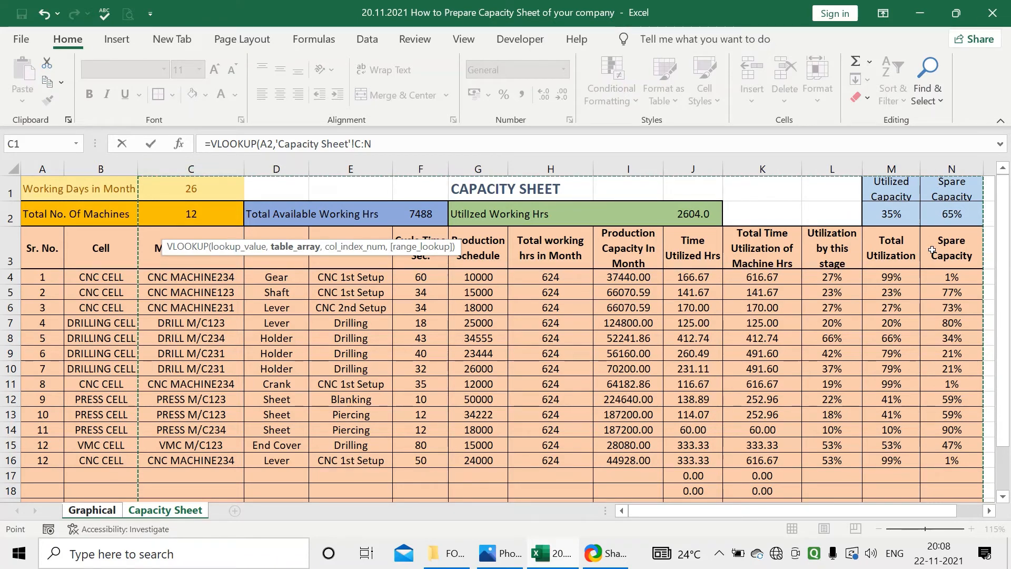
pyautogui.write(',6')
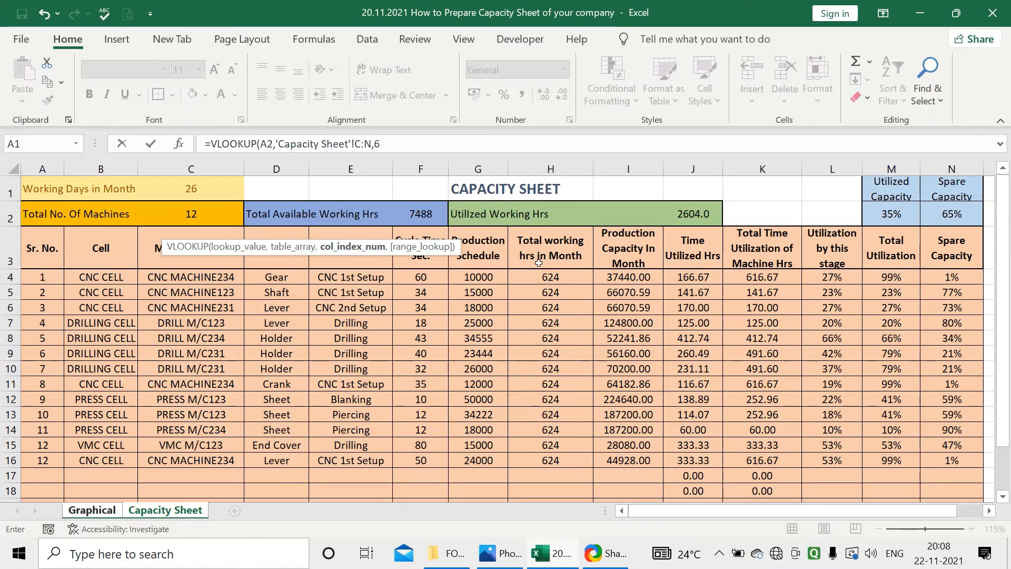
pyautogui.write(',0')
pyautogui.press('Return')
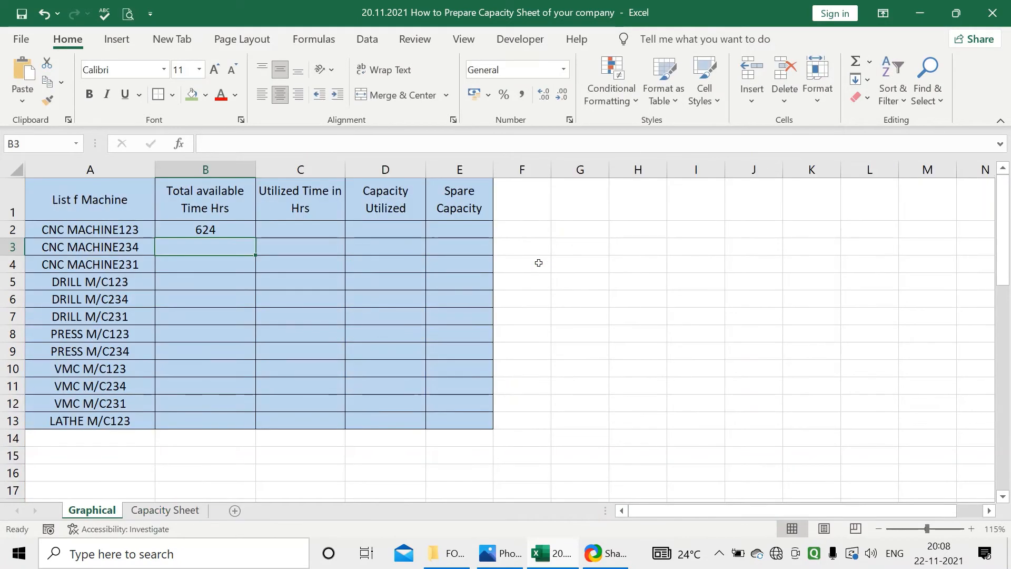
pyautogui.click(232, 231)
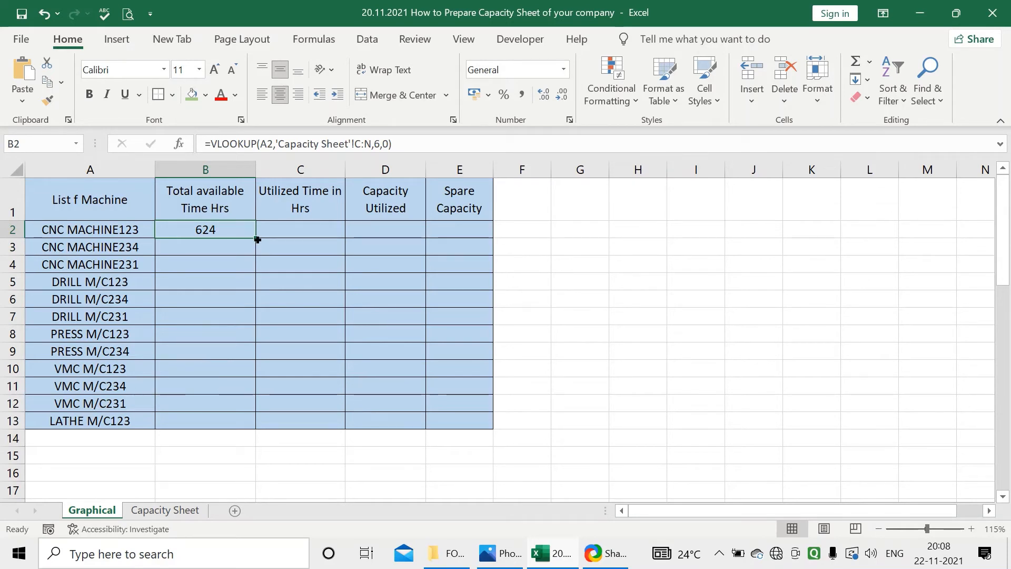
# Fill the total available hours lookup from B2 down to B13 and check the last rows against the Capacity Sheet
pyautogui.moveTo(256, 241); pyautogui.dragTo(241, 429)
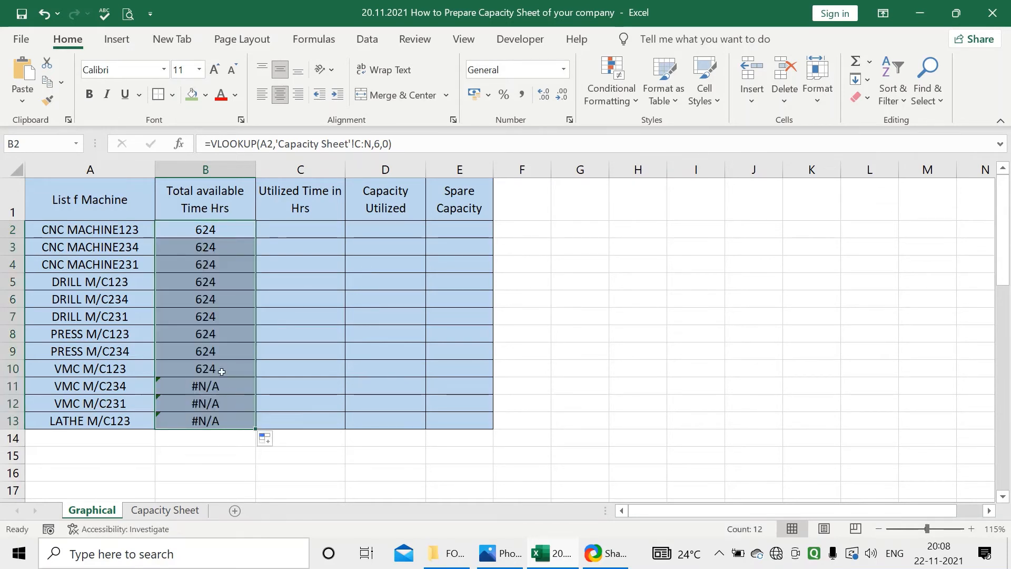
pyautogui.click(224, 337)
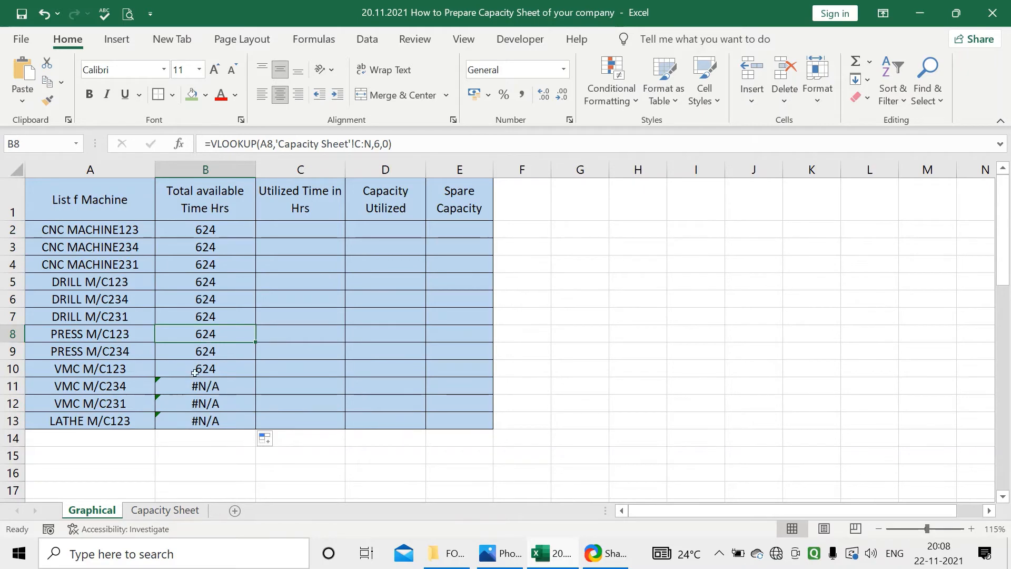
pyautogui.click(192, 396)
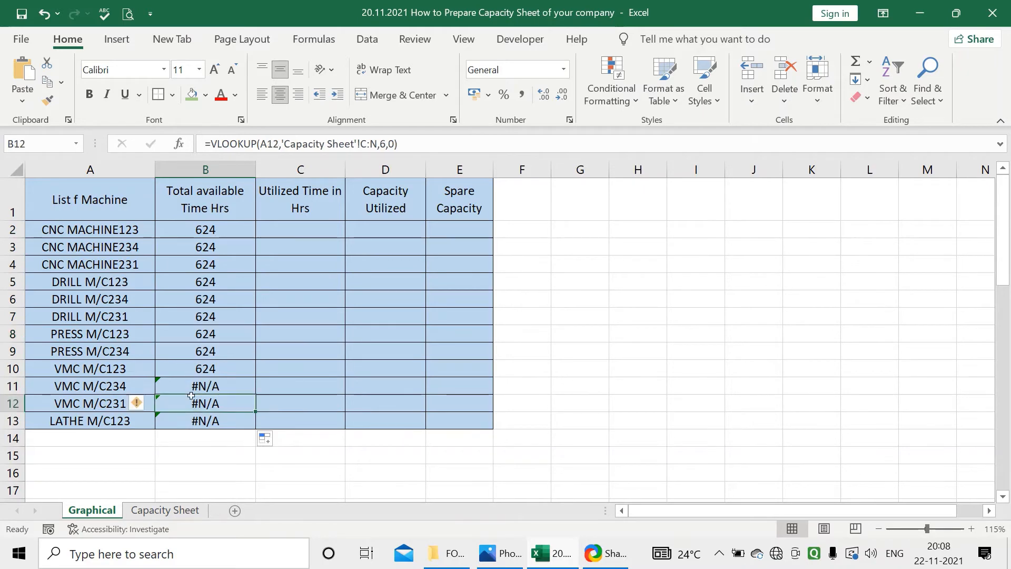
pyautogui.click(161, 510)
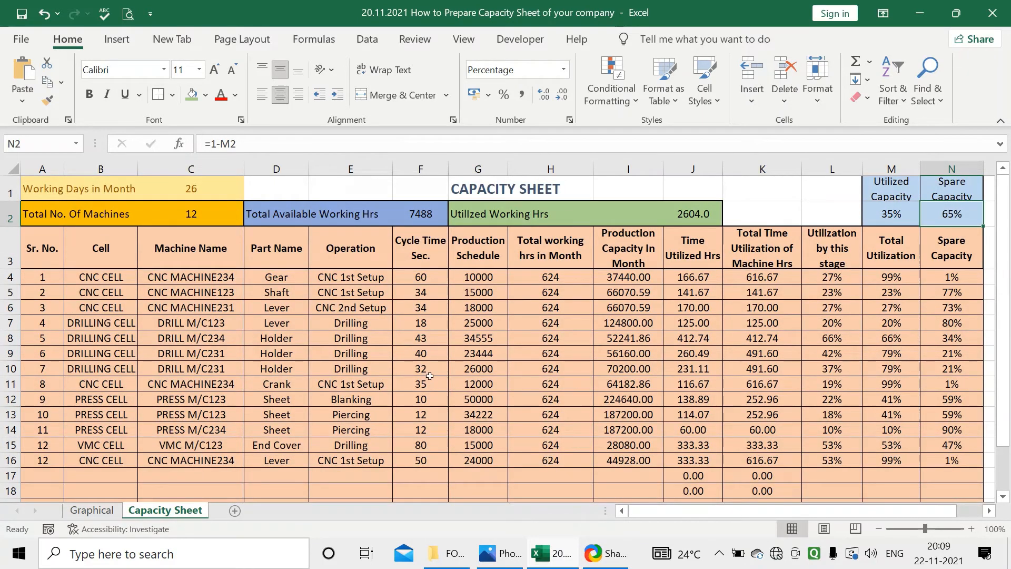
pyautogui.click(91, 510)
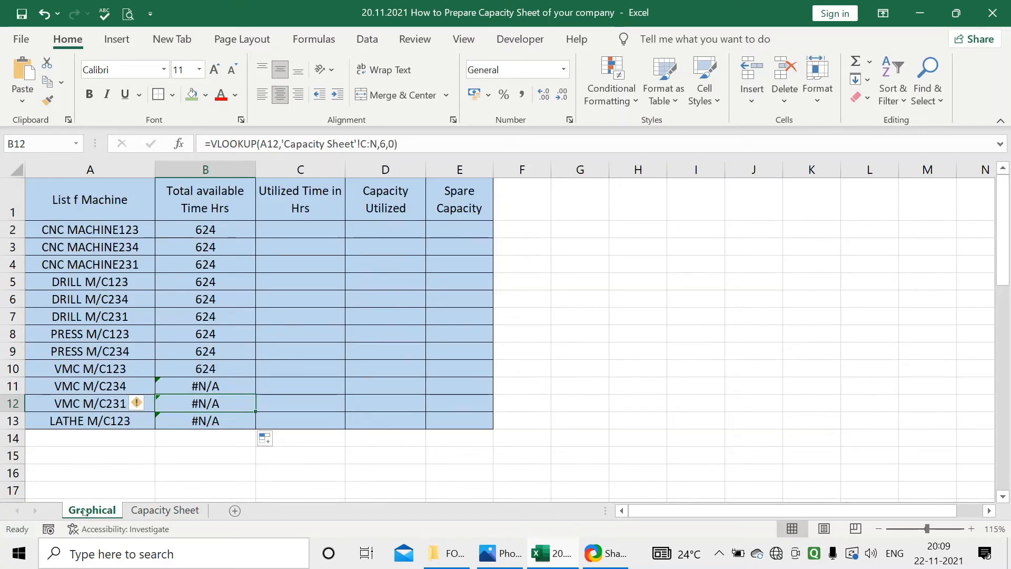
pyautogui.click(205, 387)
pyautogui.click(206, 404)
pyautogui.click(207, 419)
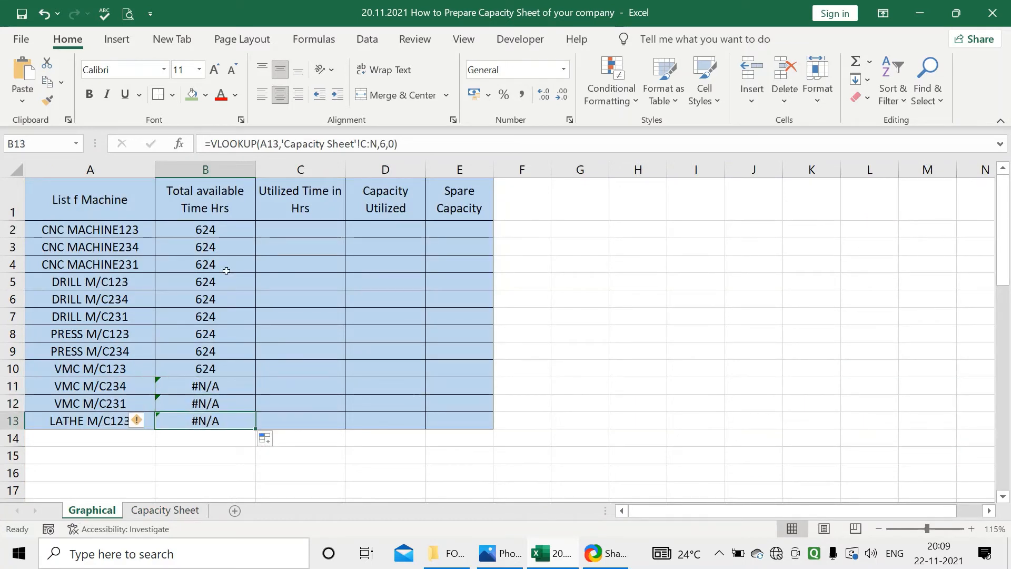
# Change B2 to =IFERROR(VLOOKUP(A2,'Capacity Sheet'!C:N,6,0),"") and fill it down to B13
pyautogui.click(225, 234)
pyautogui.click(237, 150)
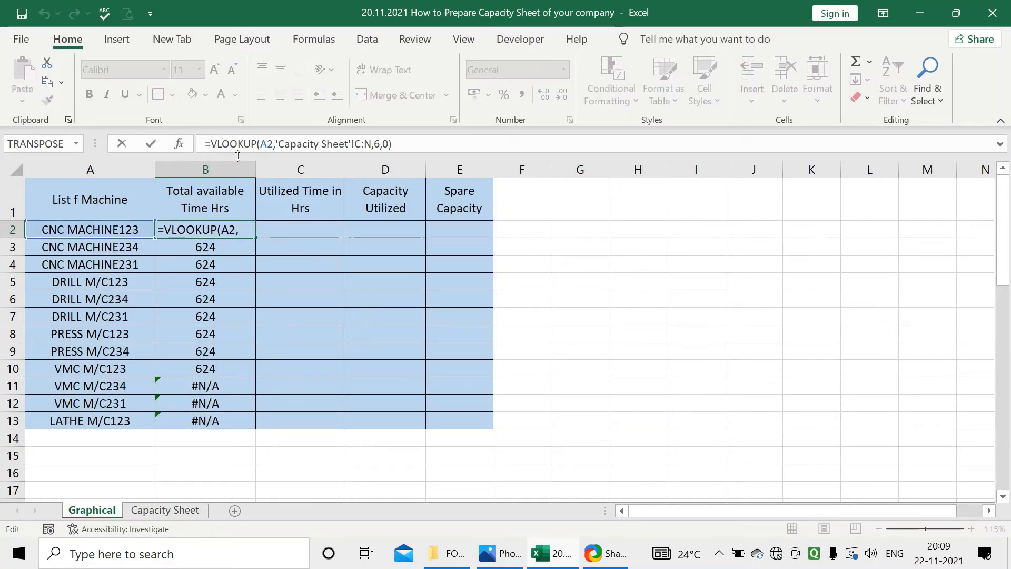
pyautogui.write('if')
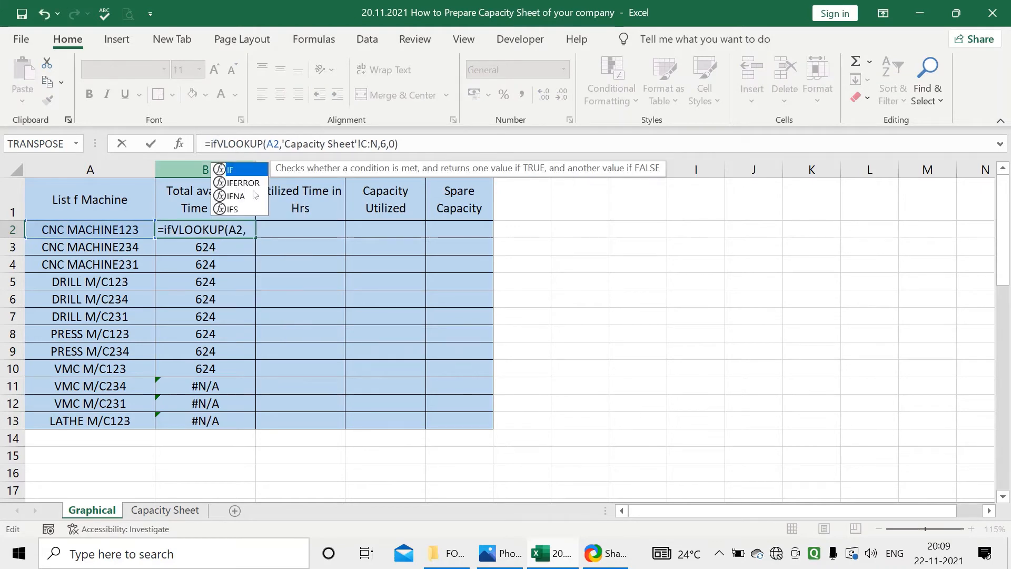
pyautogui.doubleClick(245, 183)
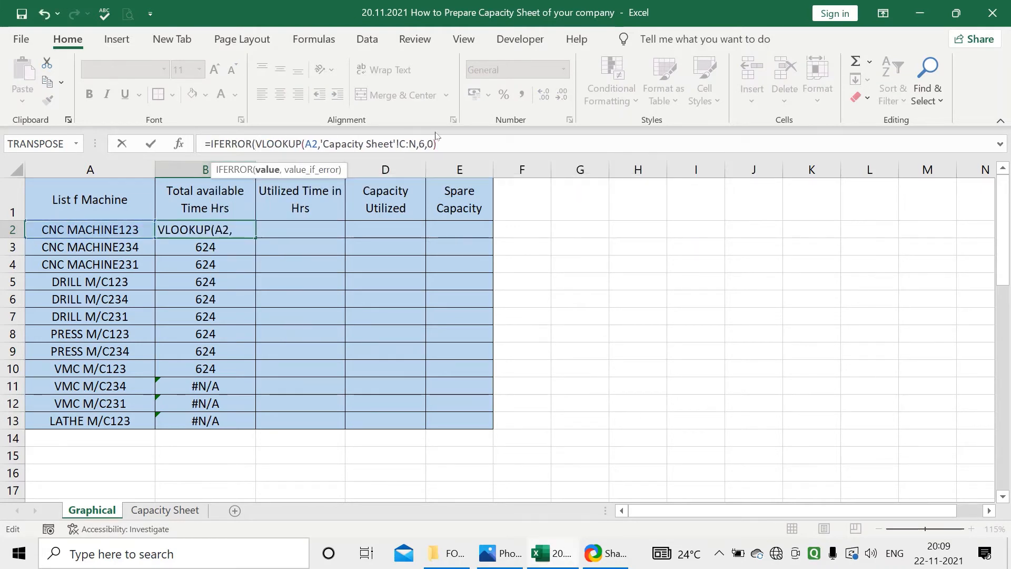
pyautogui.click(448, 143)
pyautogui.write(',')
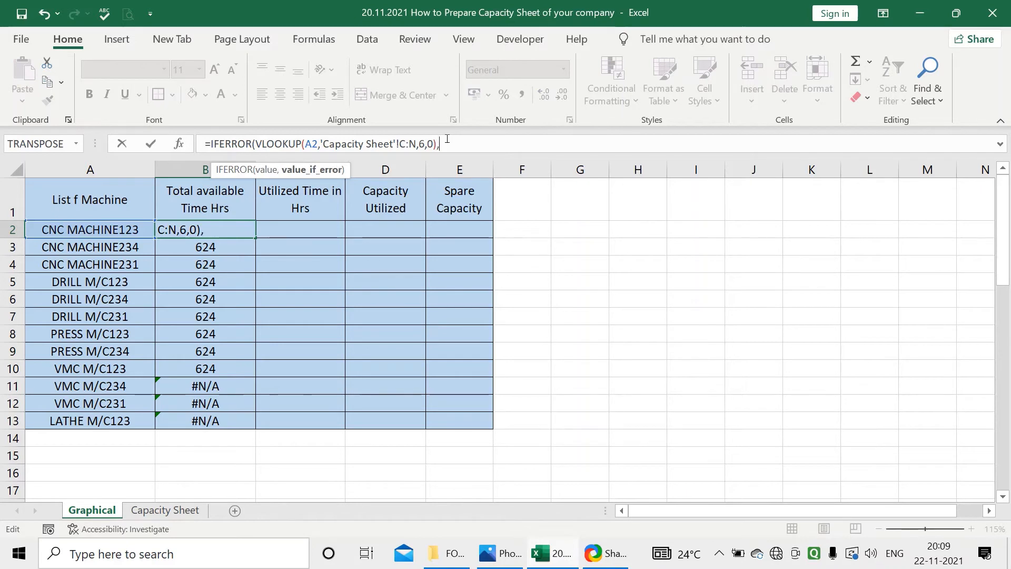
pyautogui.write('""')
pyautogui.press('Return')
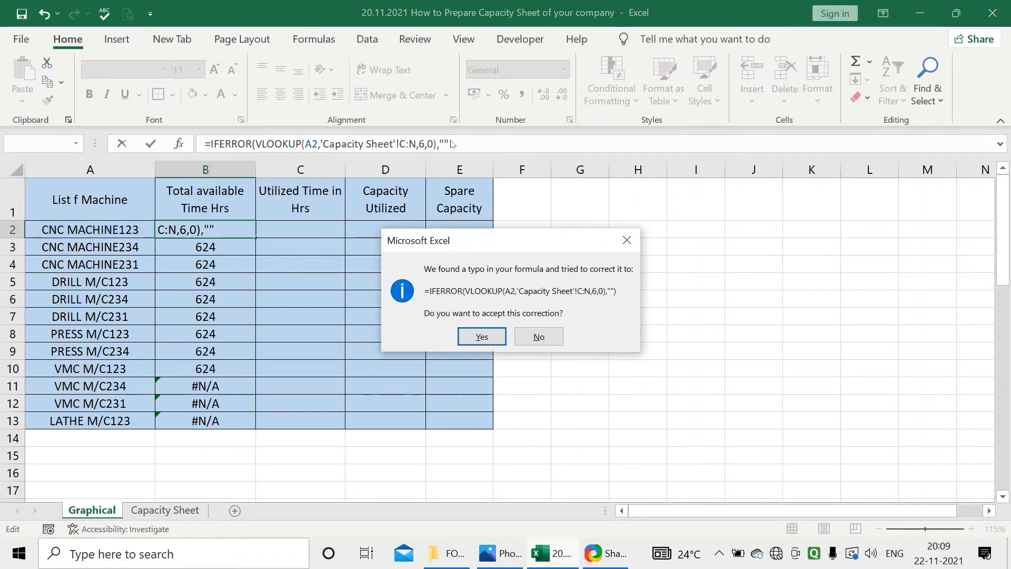
pyautogui.click(480, 337)
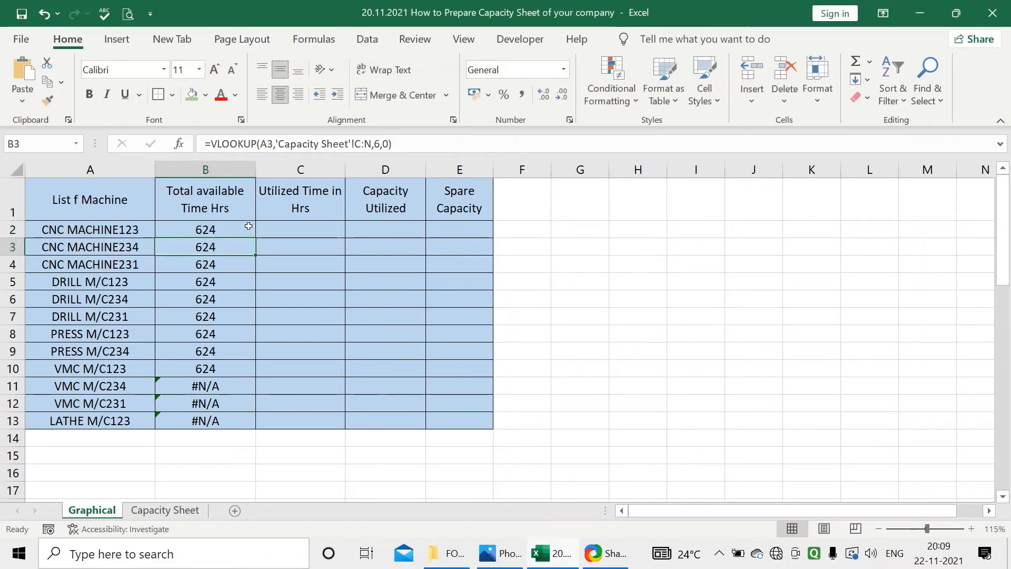
pyautogui.moveTo(256, 238); pyautogui.dragTo(240, 425)
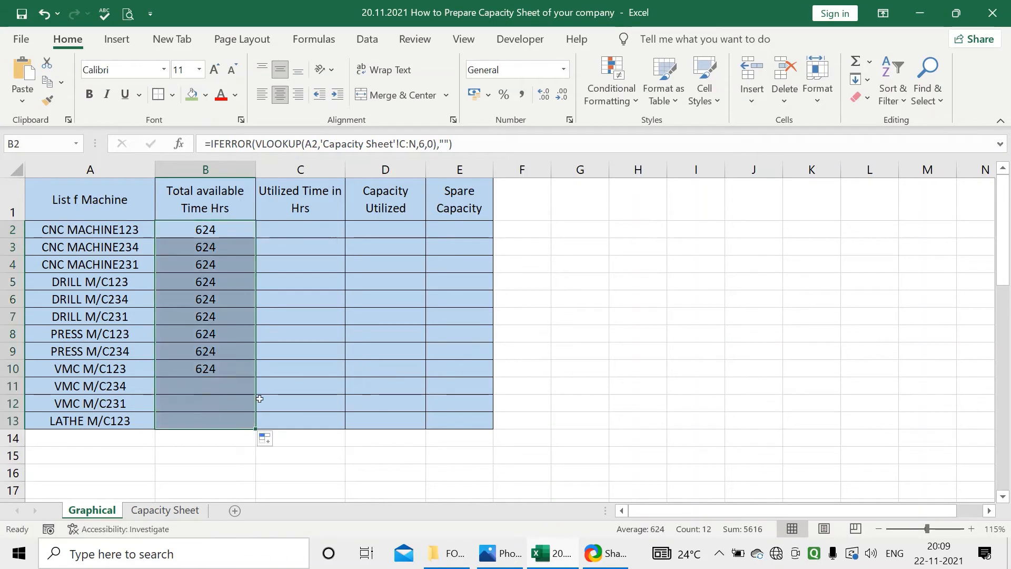
# Look up the utilized hours in C2 with =VLOOKUP(A2,'Capacity Sheet'!C:N,8,0) and fill the formula down to C13
pyautogui.click(298, 230)
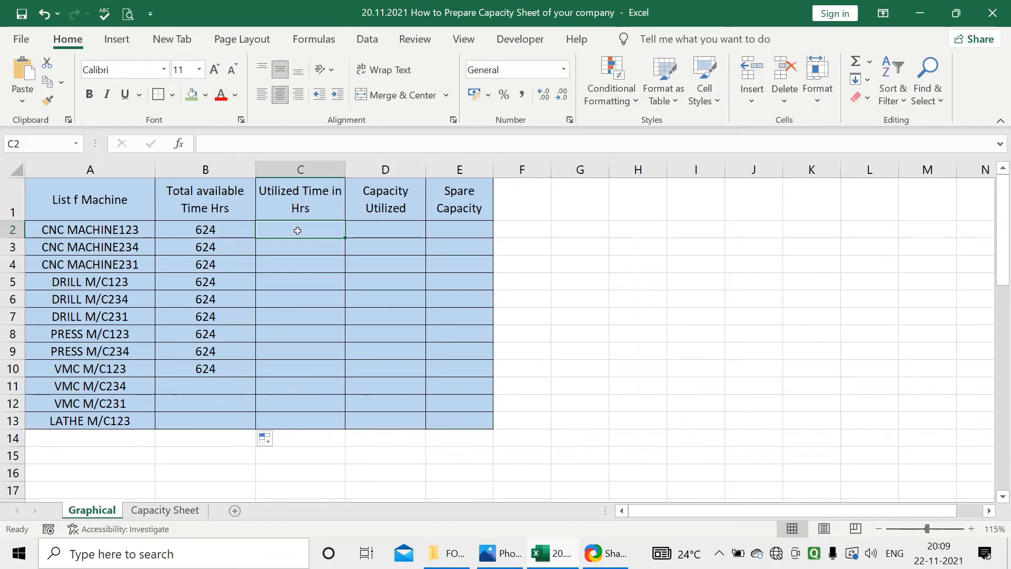
pyautogui.write('=vl')
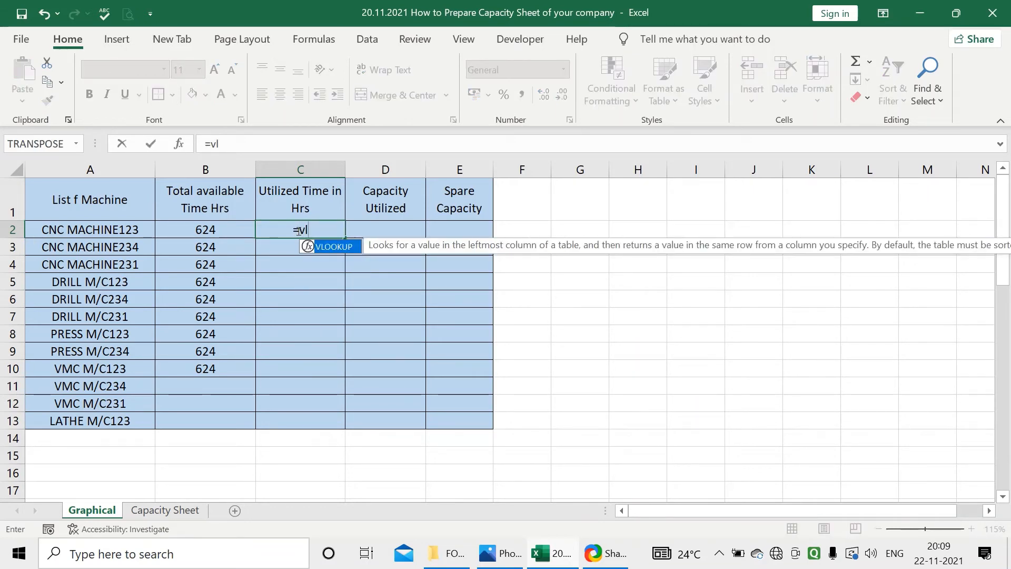
pyautogui.doubleClick(305, 245)
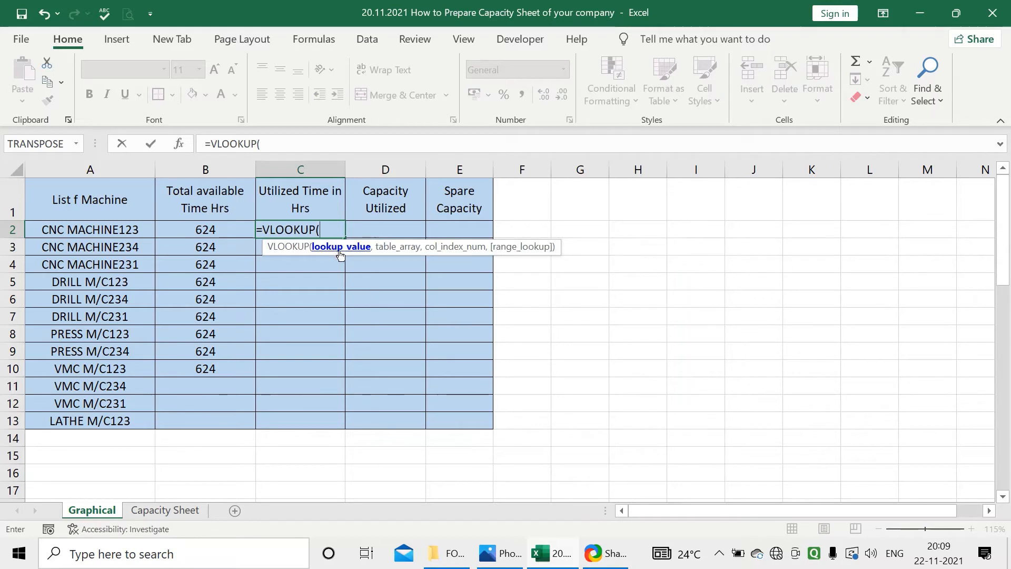
pyautogui.click(136, 234)
pyautogui.write(',')
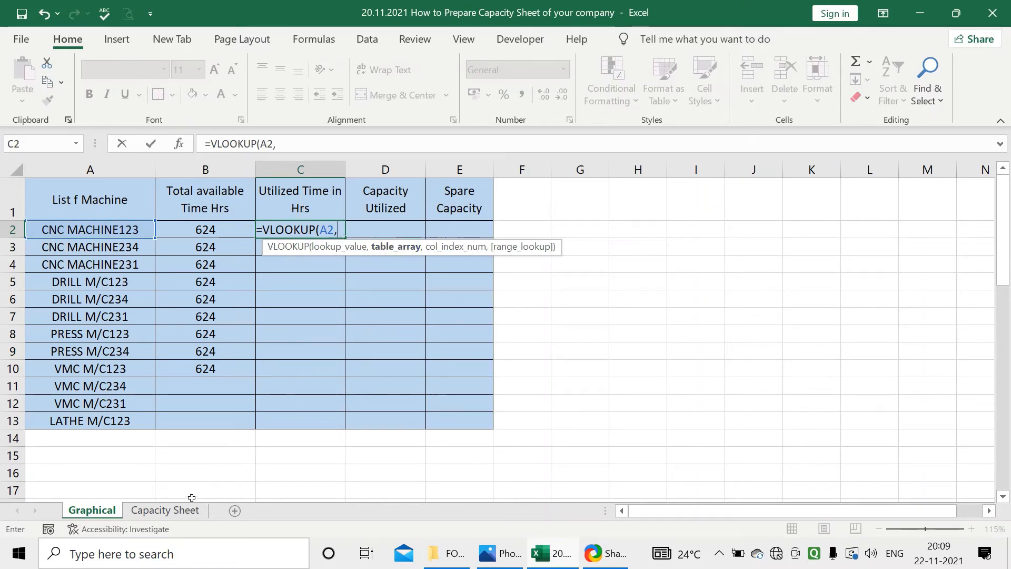
pyautogui.click(164, 509)
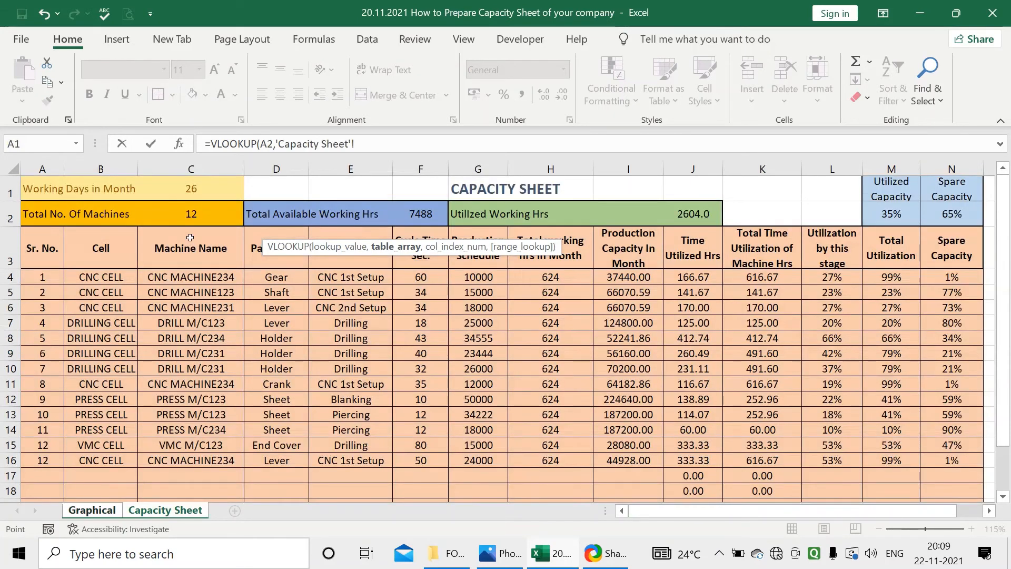
pyautogui.click(192, 169)
pyautogui.moveTo(244, 184); pyautogui.dragTo(670, 149)
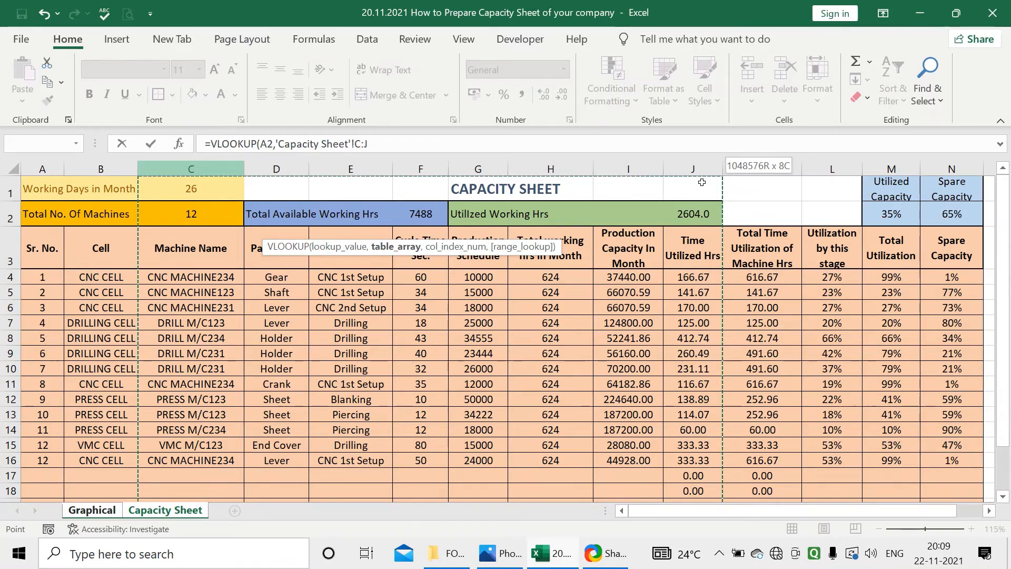
pyautogui.moveTo(699, 195); pyautogui.dragTo(935, 208)
pyautogui.write(',')
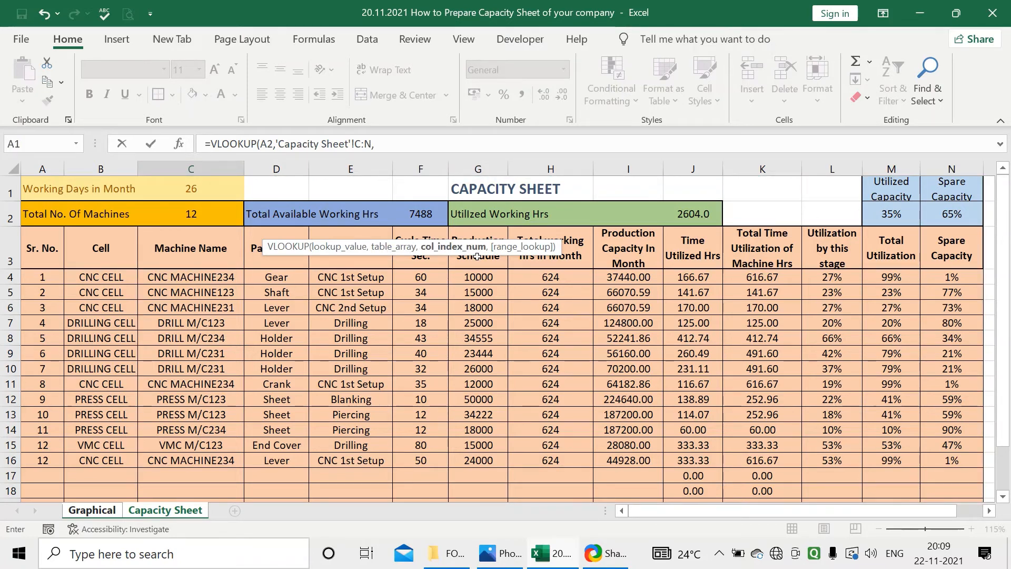
pyautogui.write('8,0')
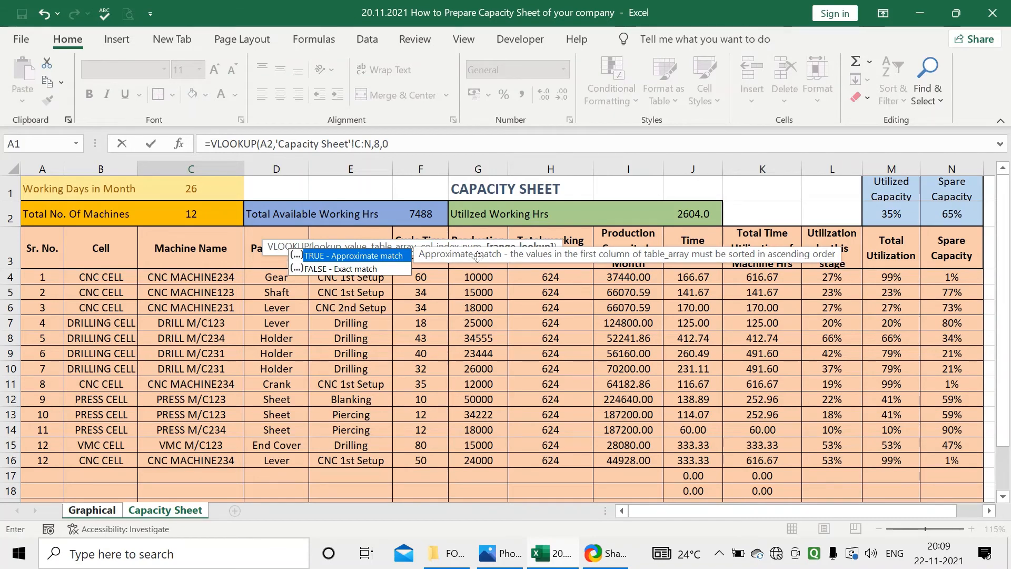
pyautogui.press('Return')
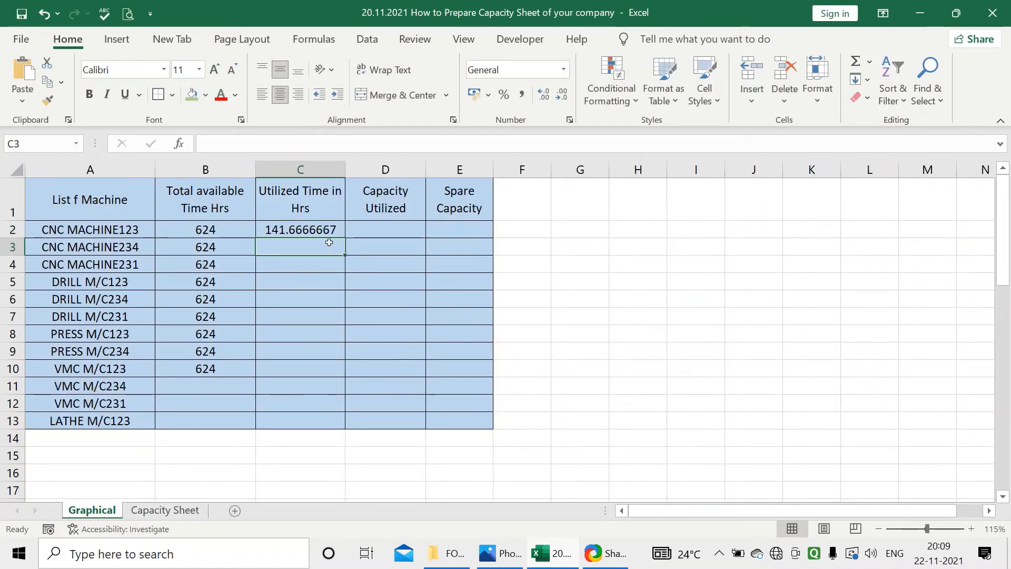
pyautogui.click(330, 230)
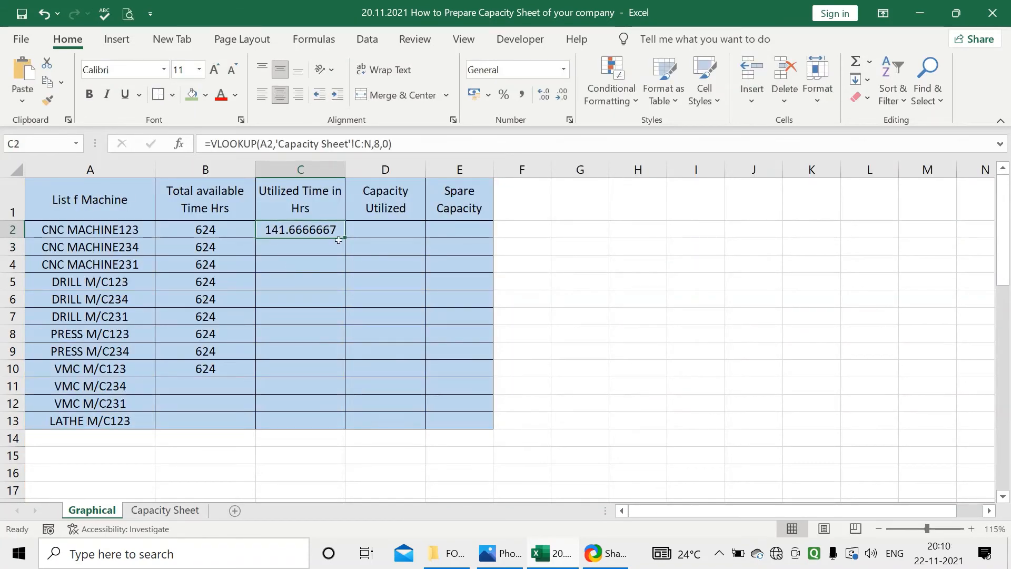
pyautogui.moveTo(338, 240); pyautogui.dragTo(315, 425)
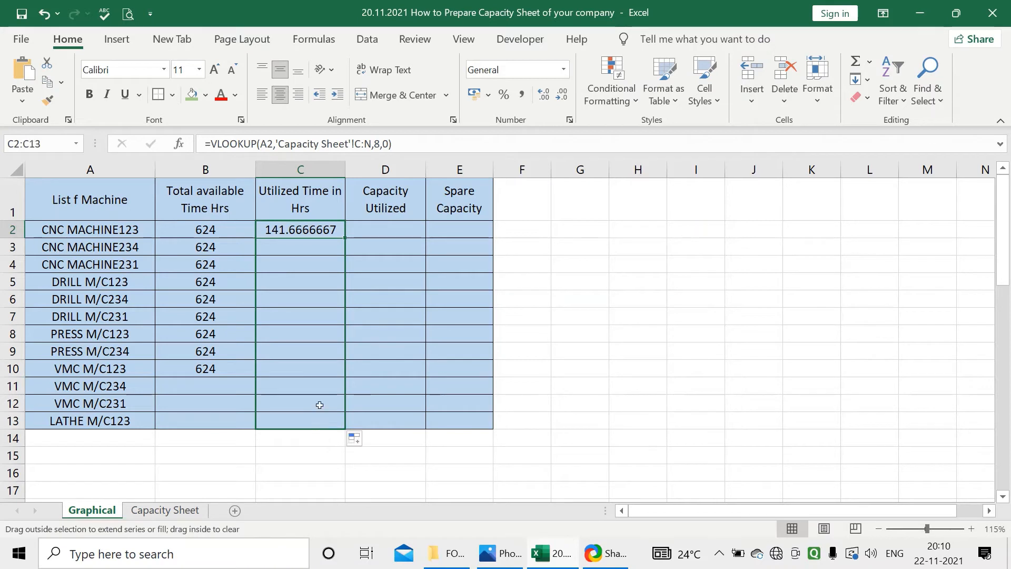
# Change C2 to =IFERROR(VLOOKUP(A2,'Capacity Sheet'!C:N,8,0),"") and fill it down to C13
pyautogui.click(286, 230)
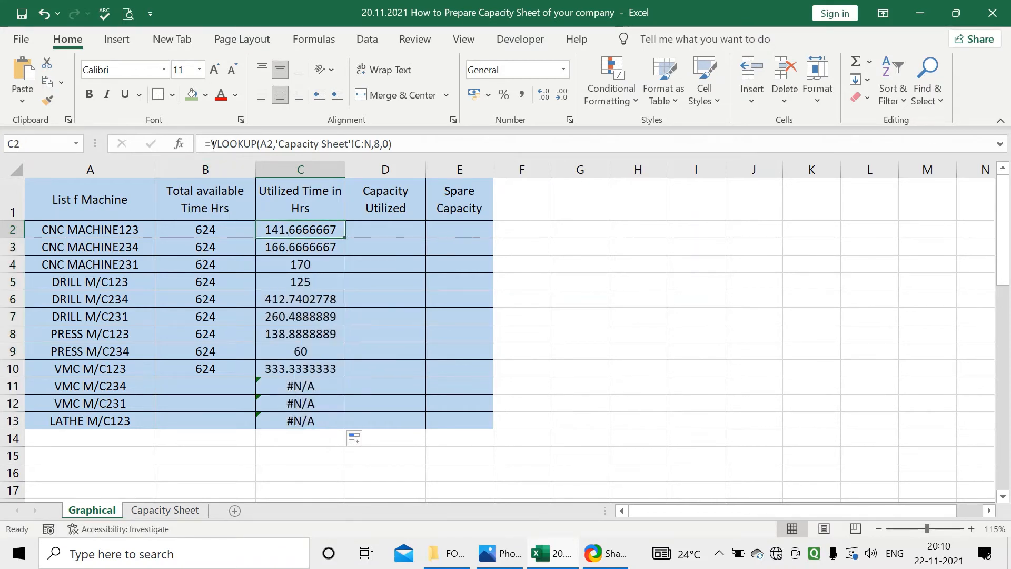
pyautogui.click(209, 143)
pyautogui.write('if')
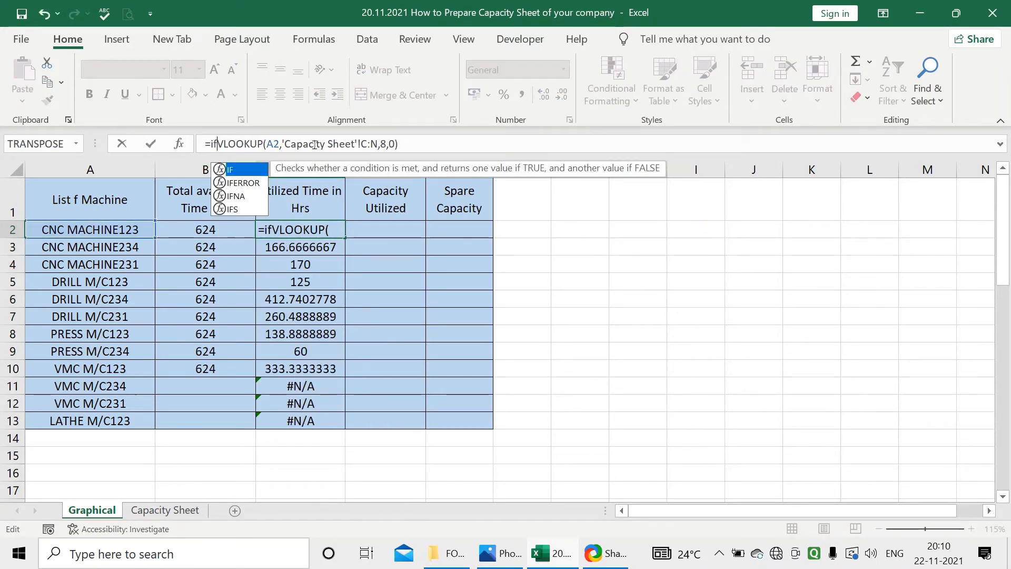
pyautogui.write('e')
pyautogui.press('Tab')
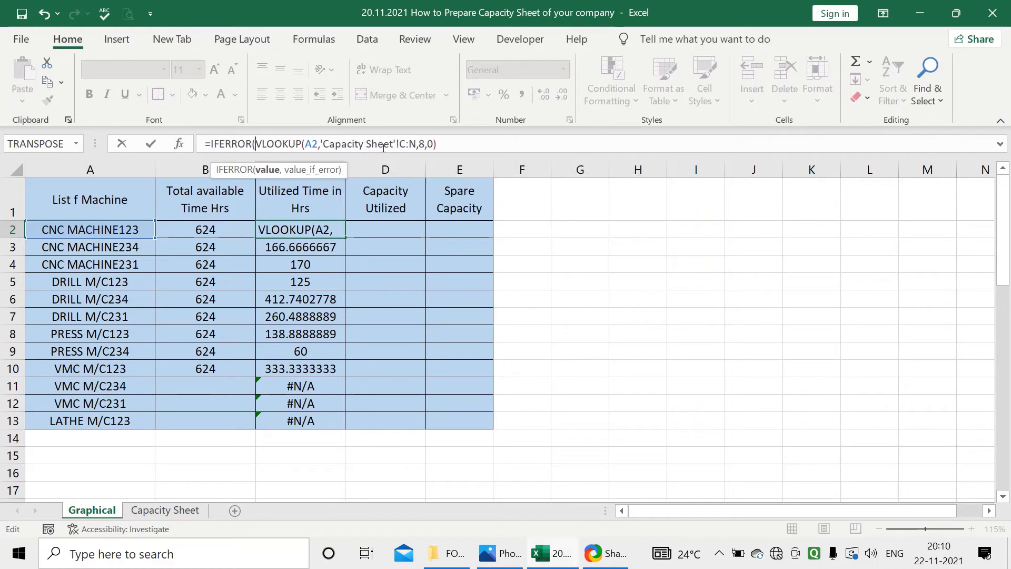
pyautogui.write(',')
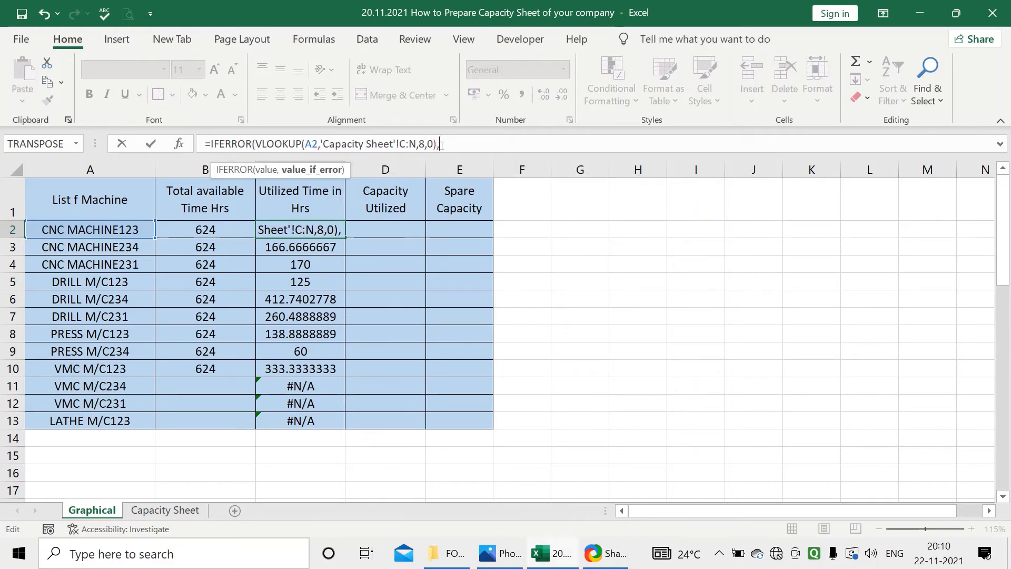
pyautogui.write('""')
pyautogui.press('Return')
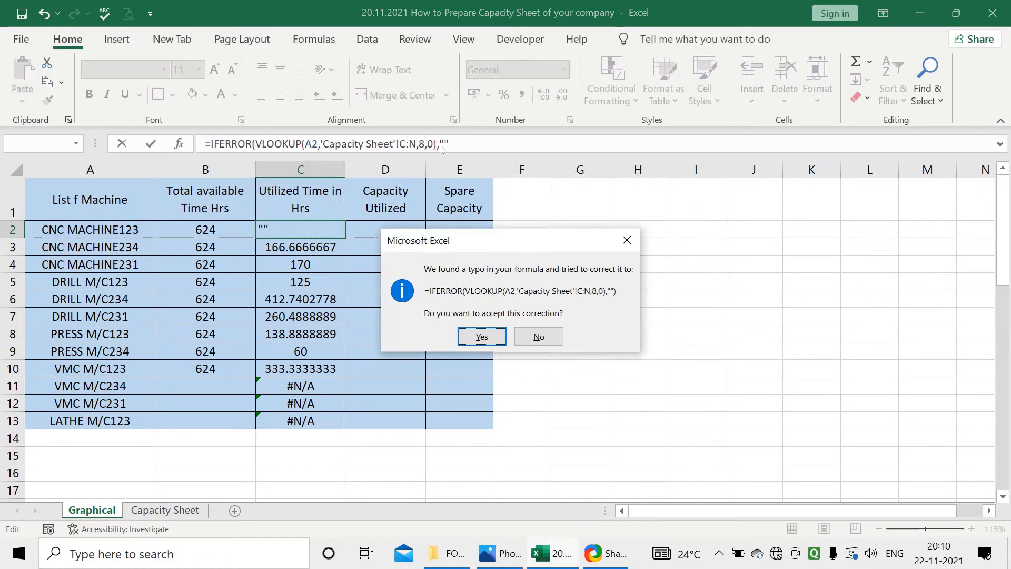
pyautogui.click(481, 336)
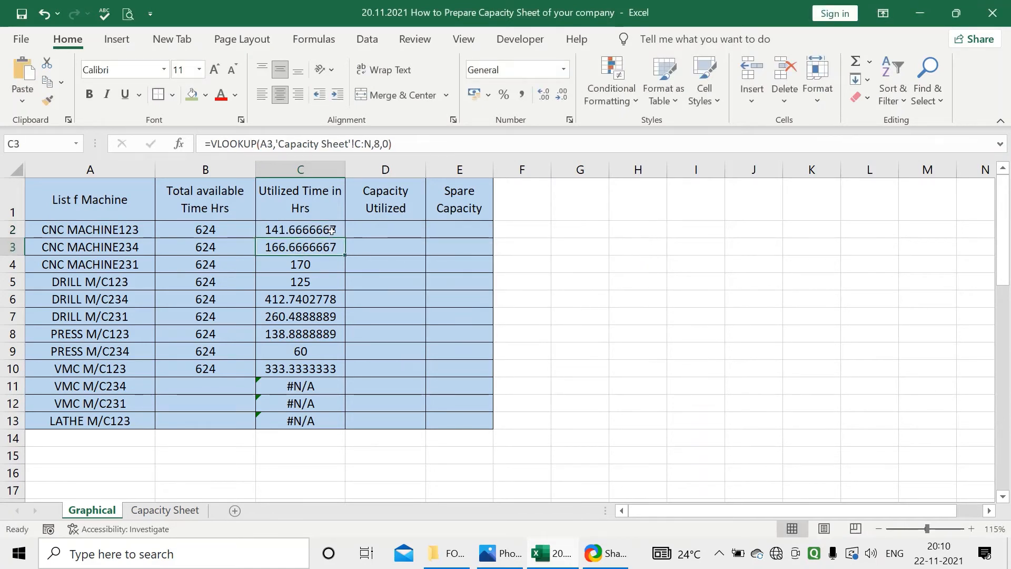
pyautogui.click(332, 230)
pyautogui.moveTo(345, 238); pyautogui.dragTo(320, 428)
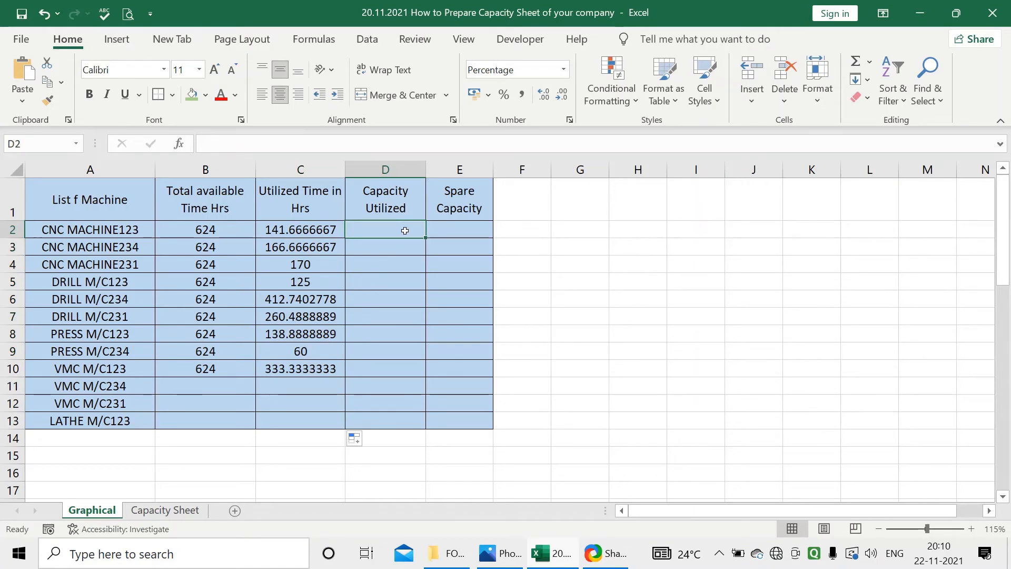
# Look up the capacity utilized in D2 with =VLOOKUP(A2,'Capacity Sheet'!C:N,11,0)
pyautogui.write('=vl')
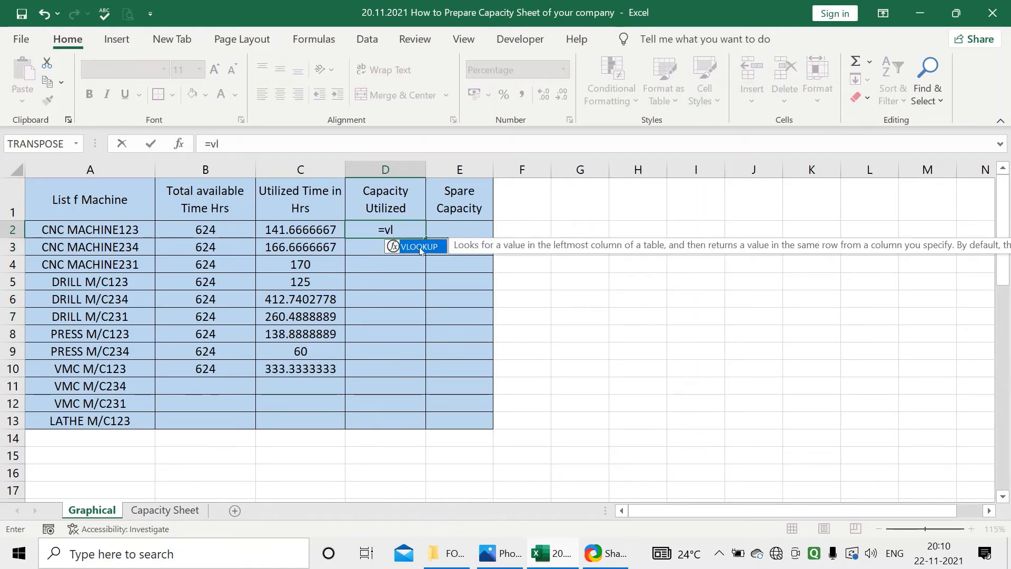
pyautogui.press('Tab')
pyautogui.click(131, 230)
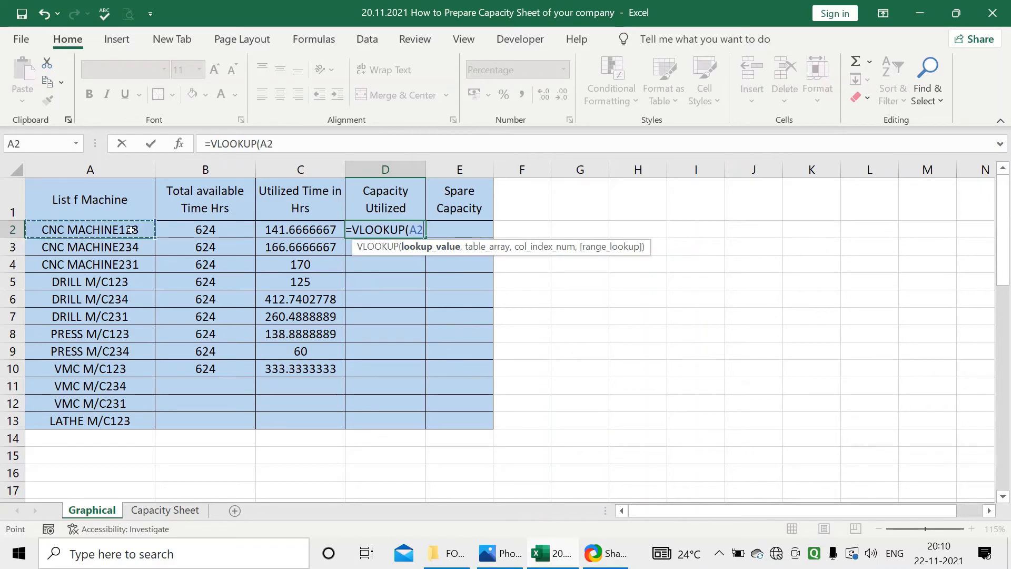
pyautogui.write(',')
pyautogui.click(165, 510)
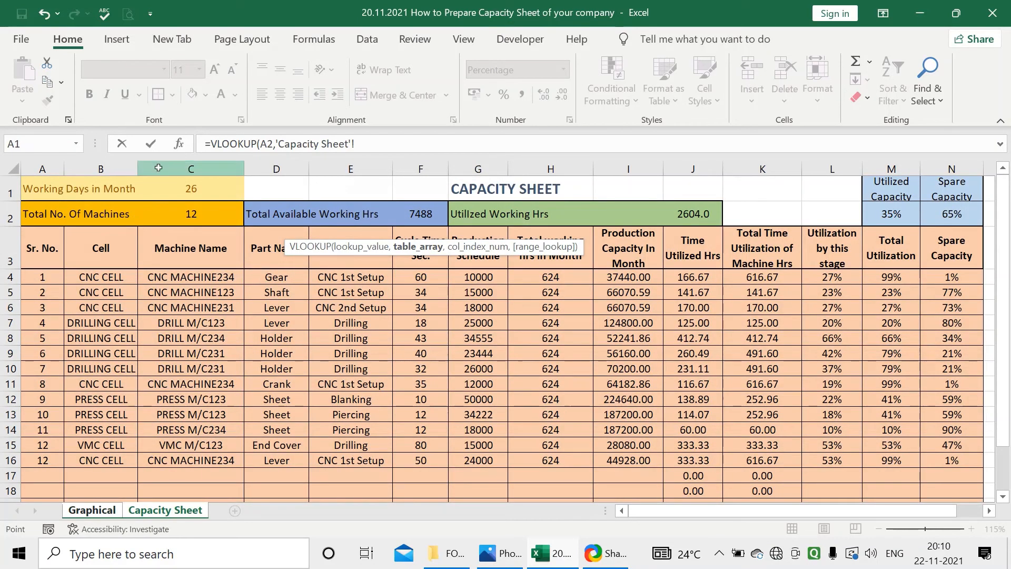
pyautogui.moveTo(158, 168); pyautogui.dragTo(950, 194)
pyautogui.write(',')
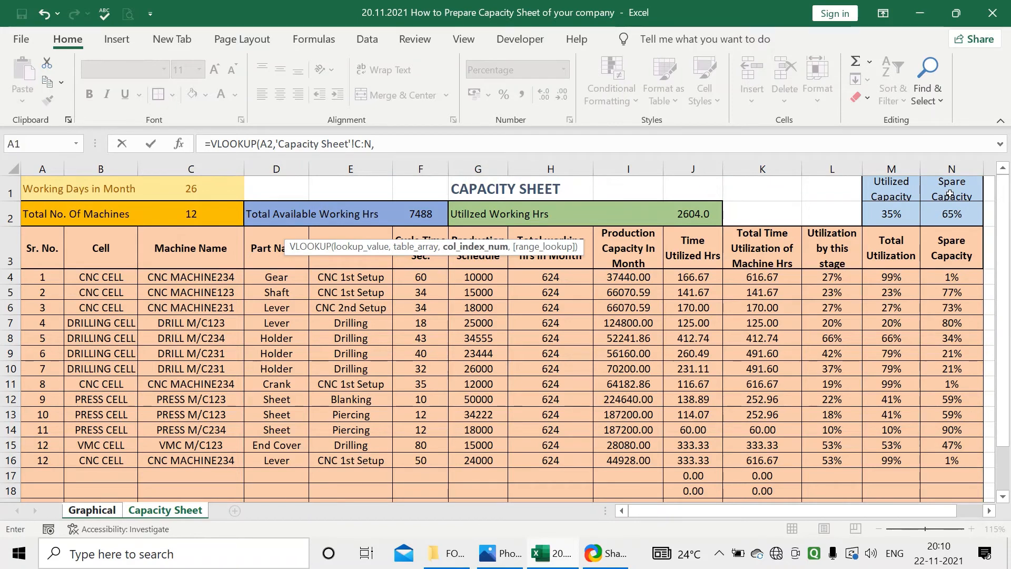
pyautogui.write('11,0')
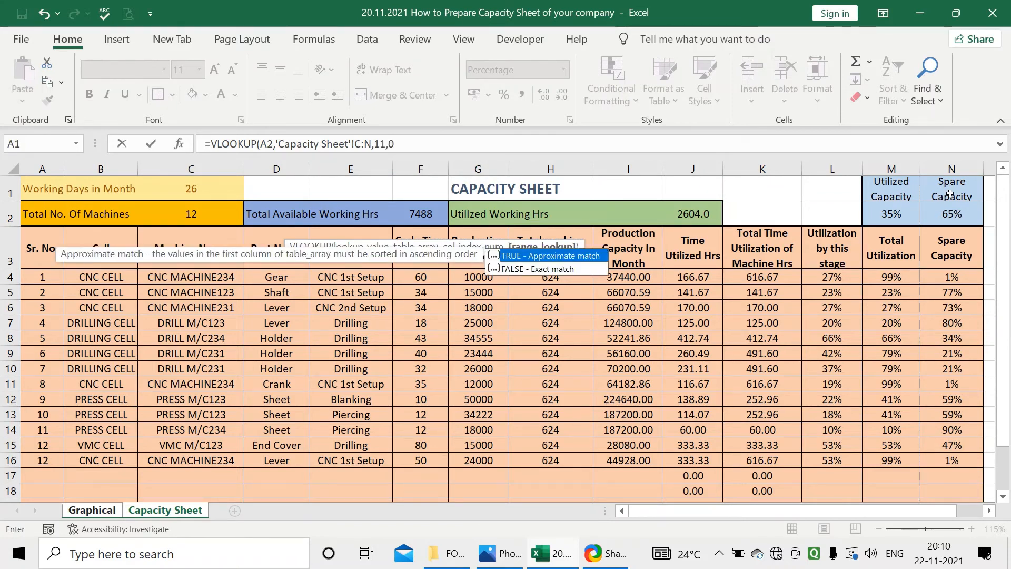
pyautogui.press('Return')
# Change D2 to =IFERROR(VLOOKUP(A2,'Capacity Sheet'!C:N,11,0),"") and fill it down to D13
pyautogui.click(413, 228)
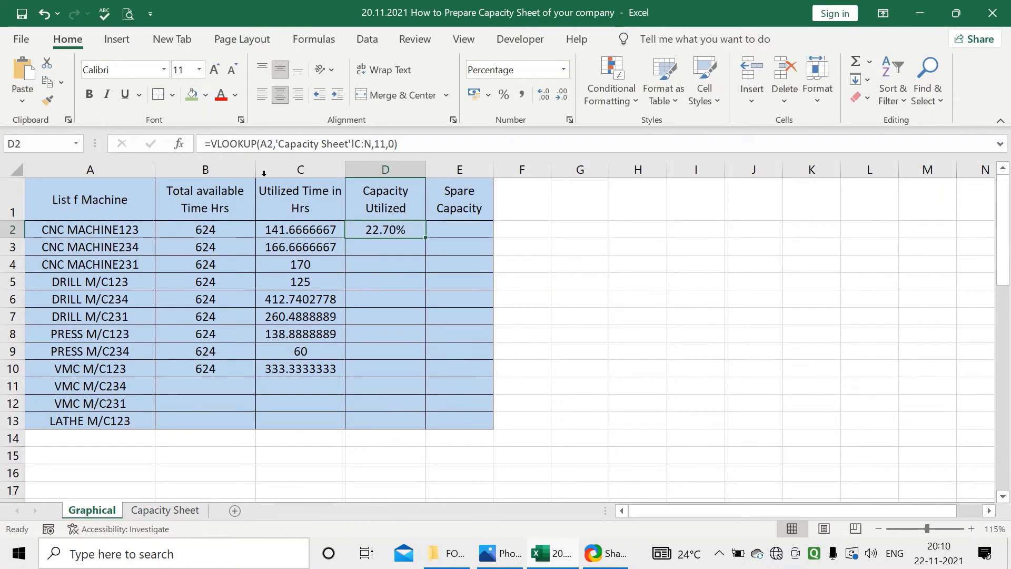
pyautogui.click(222, 147)
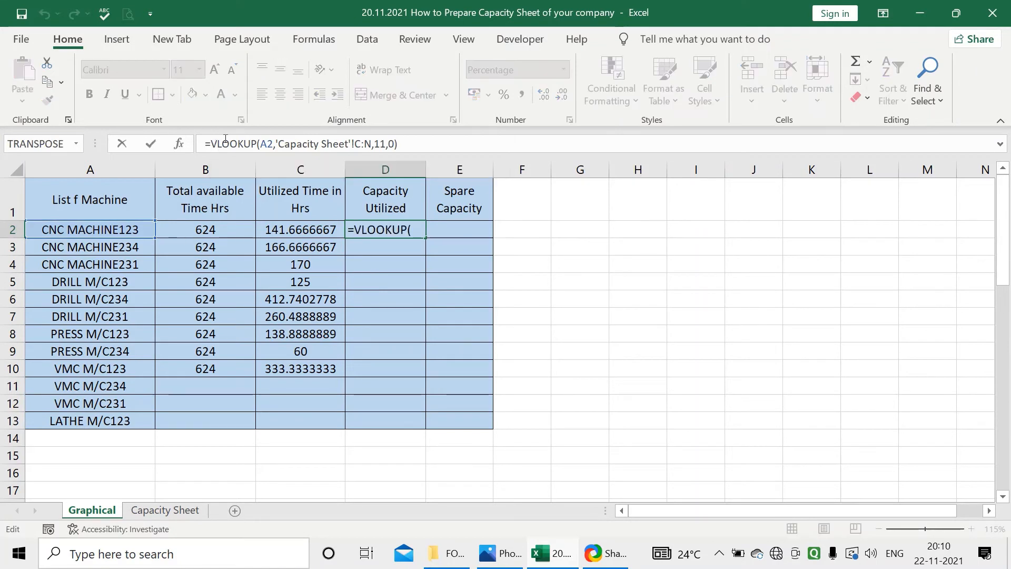
pyautogui.write('if')
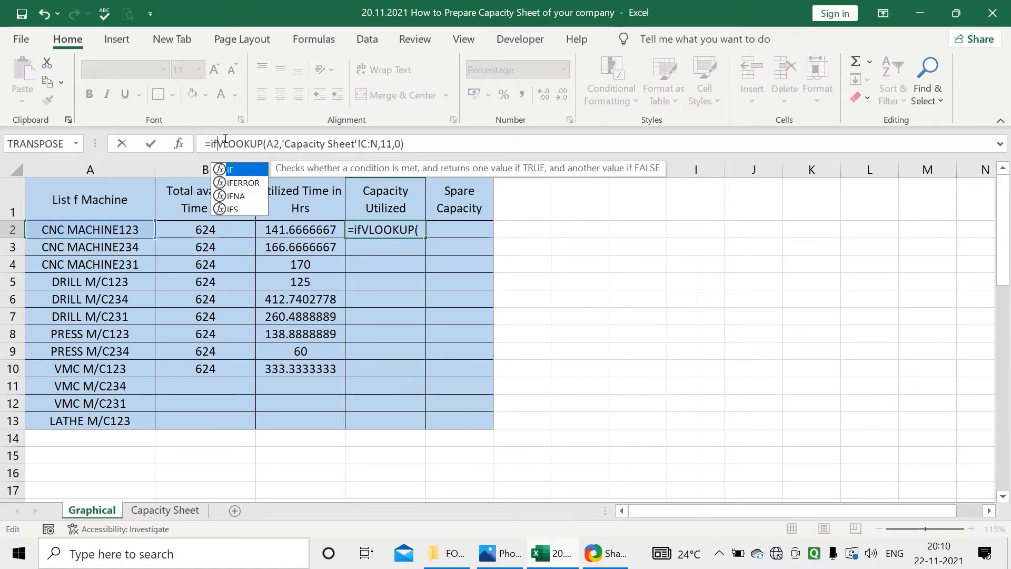
pyautogui.doubleClick(253, 185)
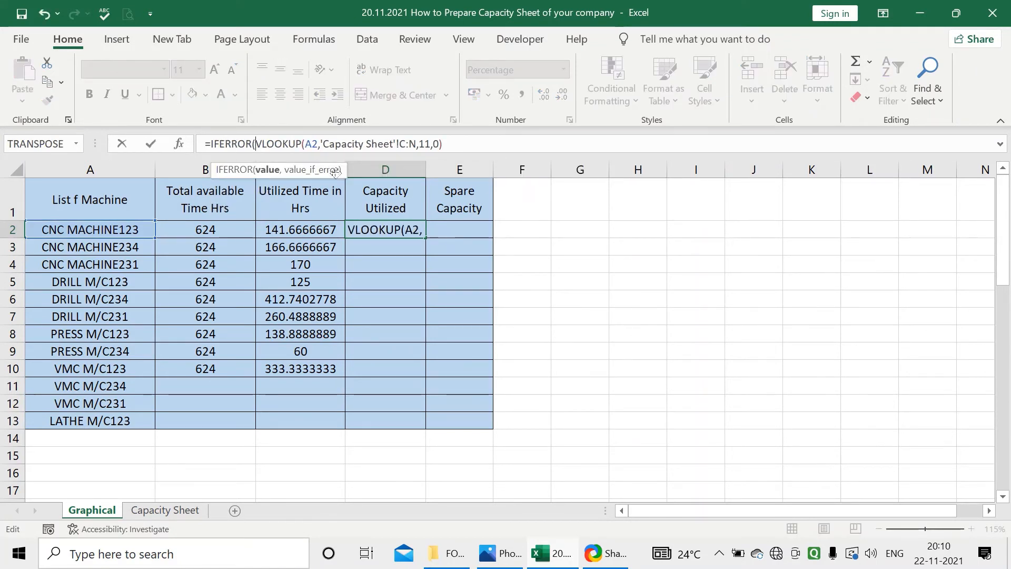
pyautogui.click(457, 143)
pyautogui.write(',')
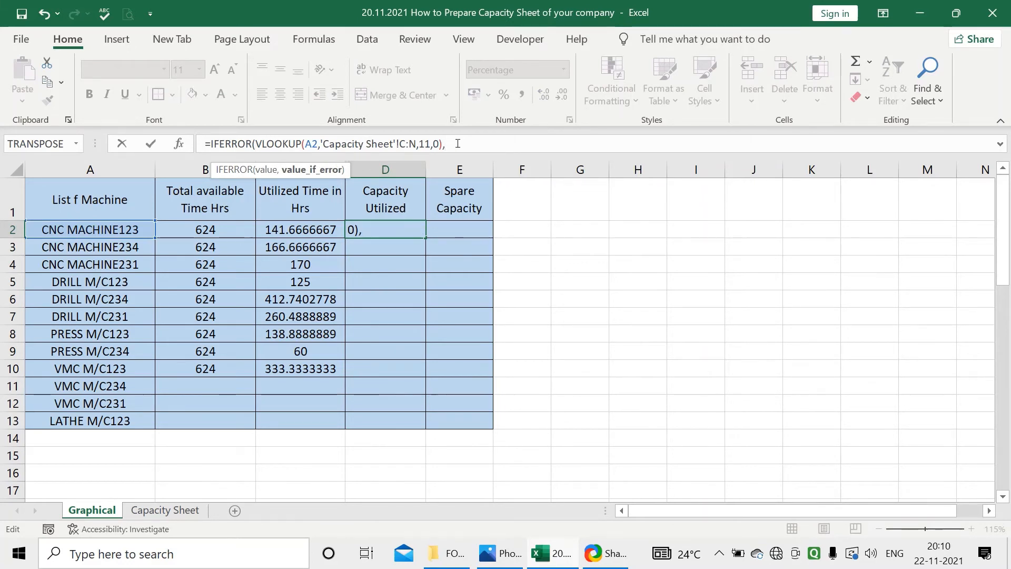
pyautogui.press('Return')
pyautogui.press('Return')
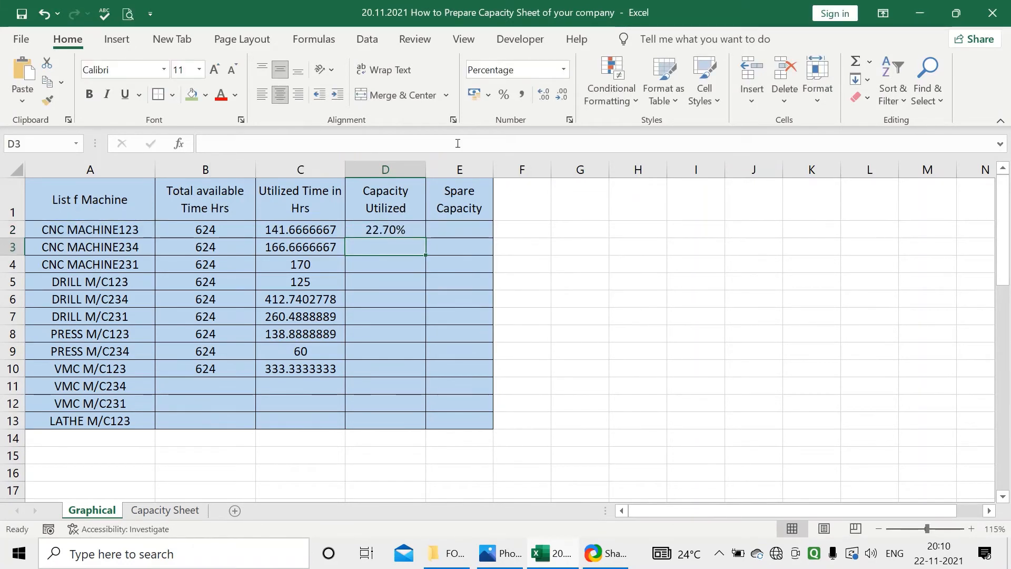
pyautogui.click(425, 184)
pyautogui.click(421, 231)
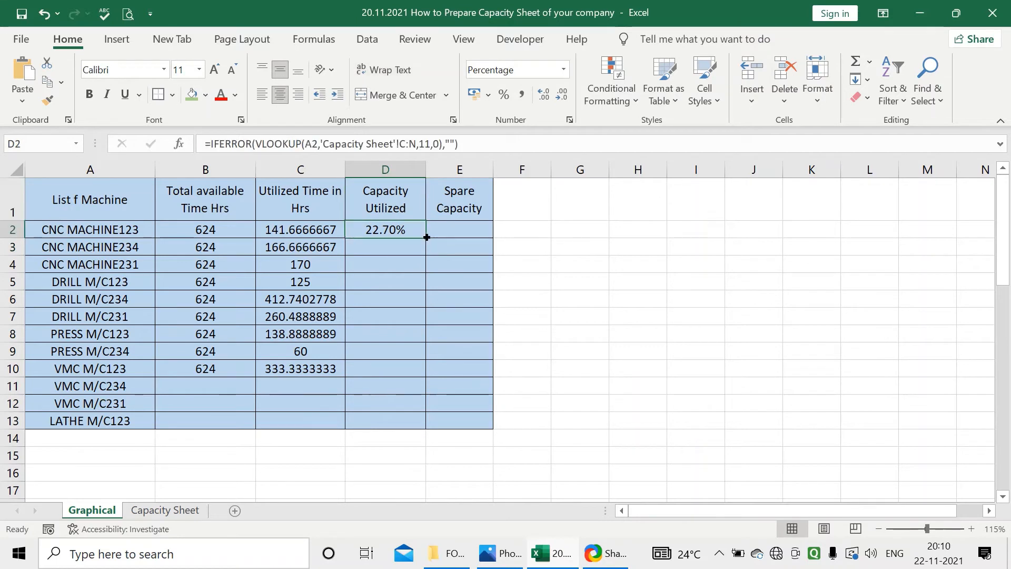
pyautogui.moveTo(426, 238); pyautogui.dragTo(403, 422)
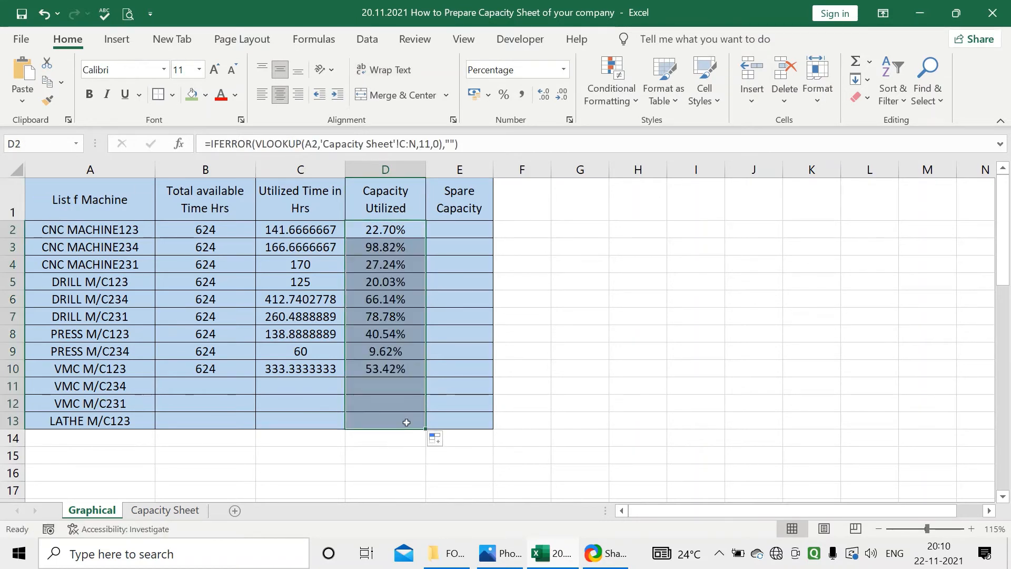
# Look up the spare capacity in E2 with =VLOOKUP(A2,'Capacity Sheet'!C:N,12,0)
pyautogui.click(463, 228)
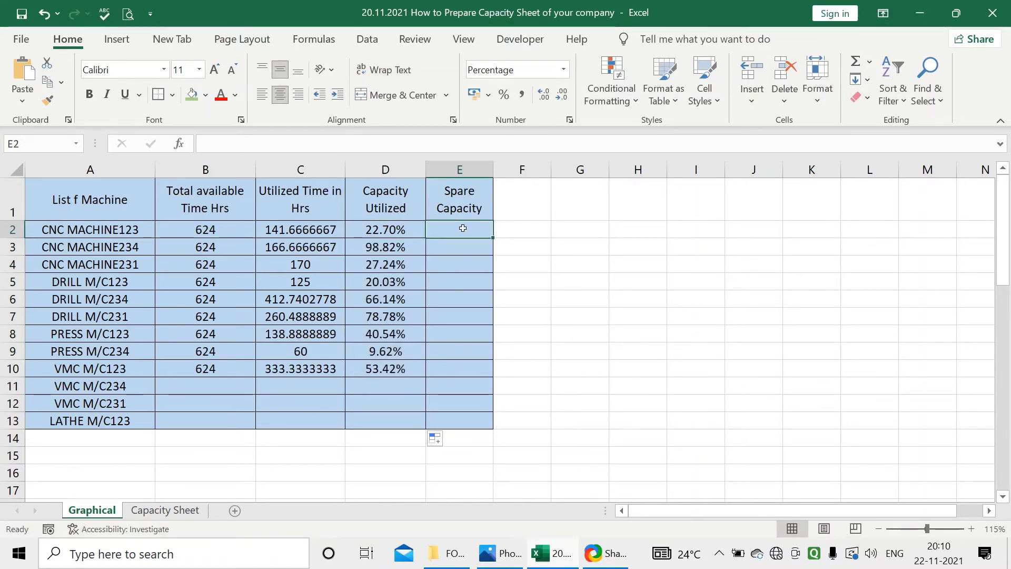
pyautogui.write('=vl')
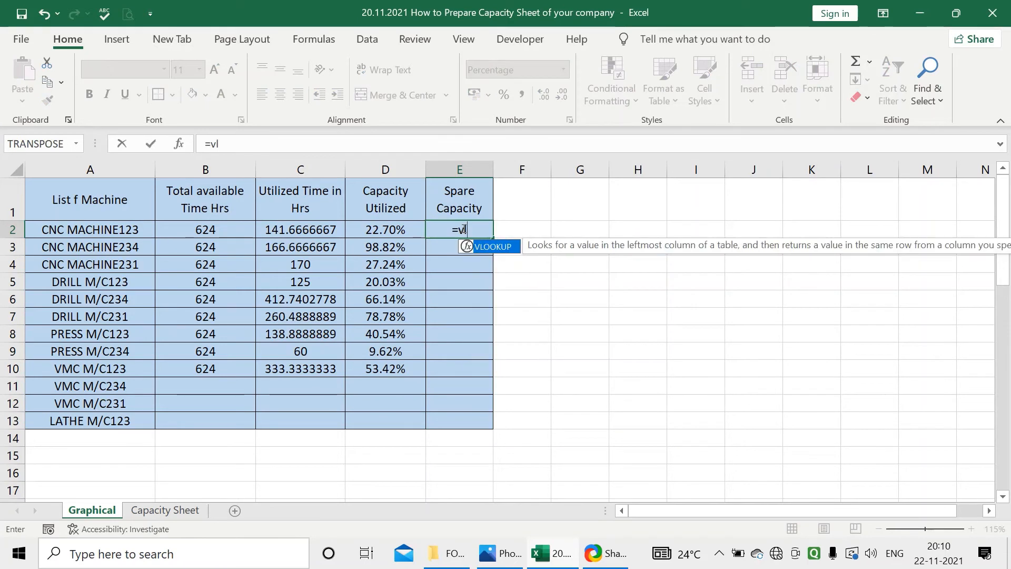
pyautogui.doubleClick(501, 246)
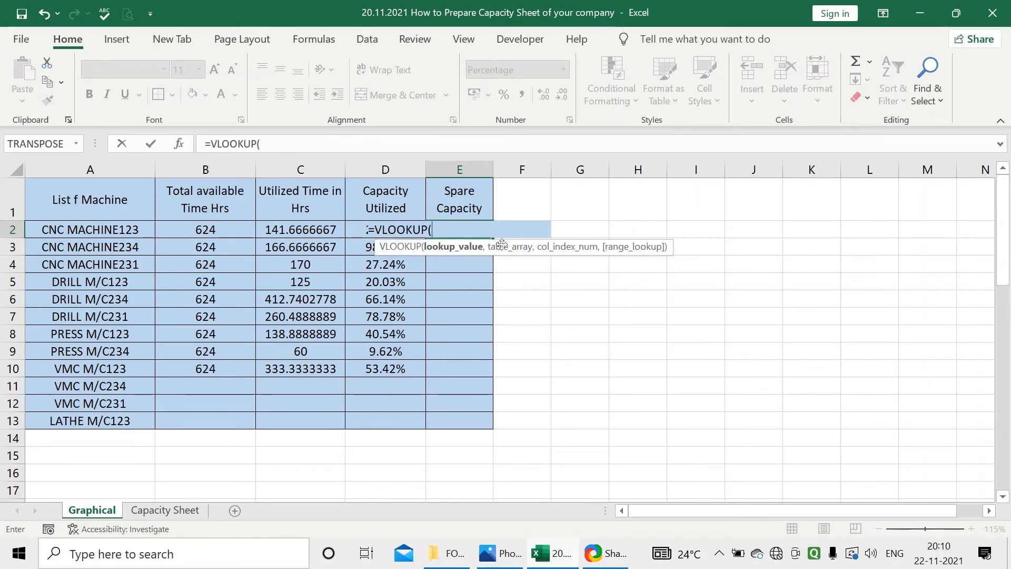
pyautogui.click(78, 231)
pyautogui.write(',')
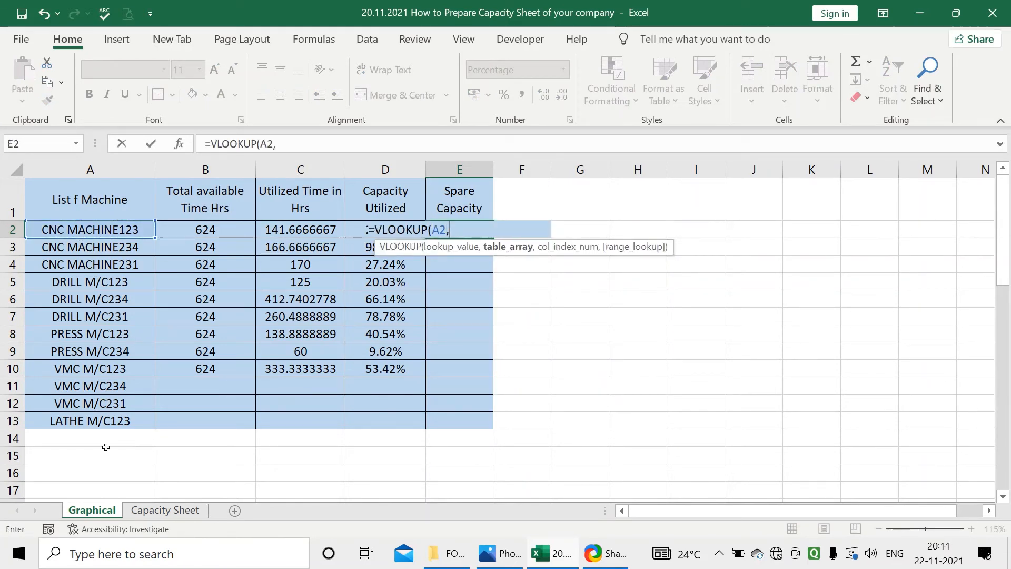
pyautogui.click(147, 511)
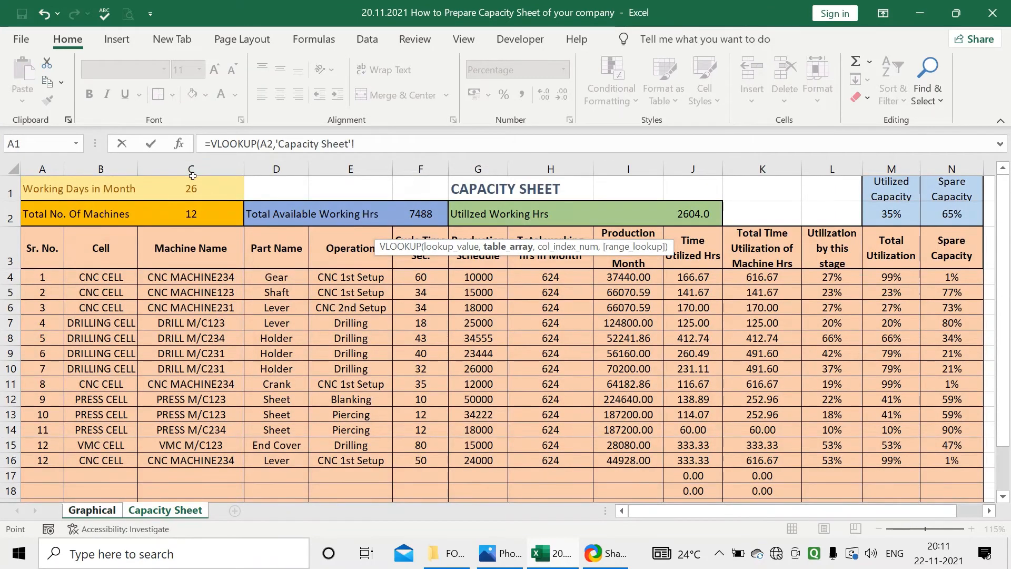
pyautogui.moveTo(191, 168); pyautogui.dragTo(959, 140)
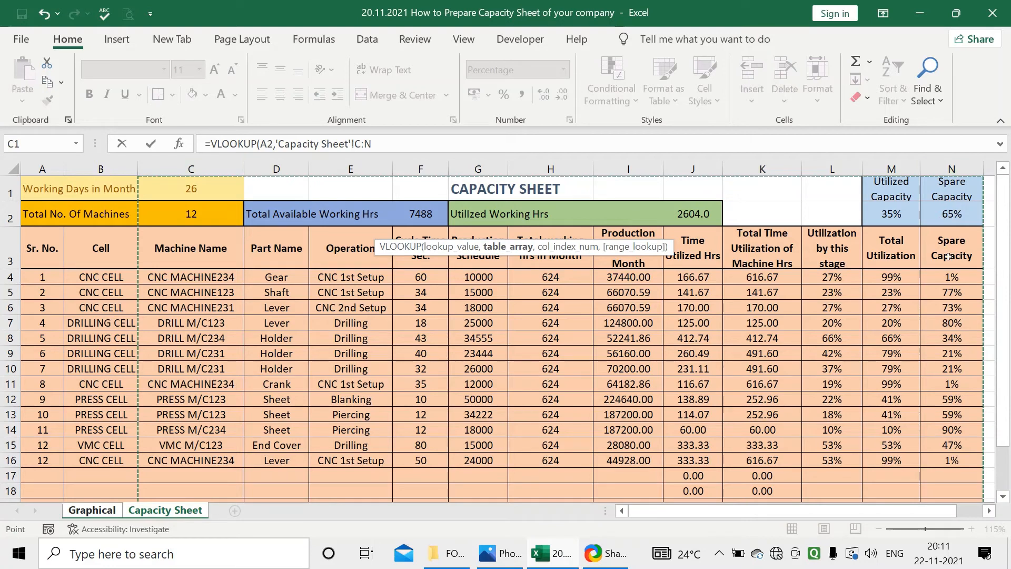
pyautogui.write(',12,')
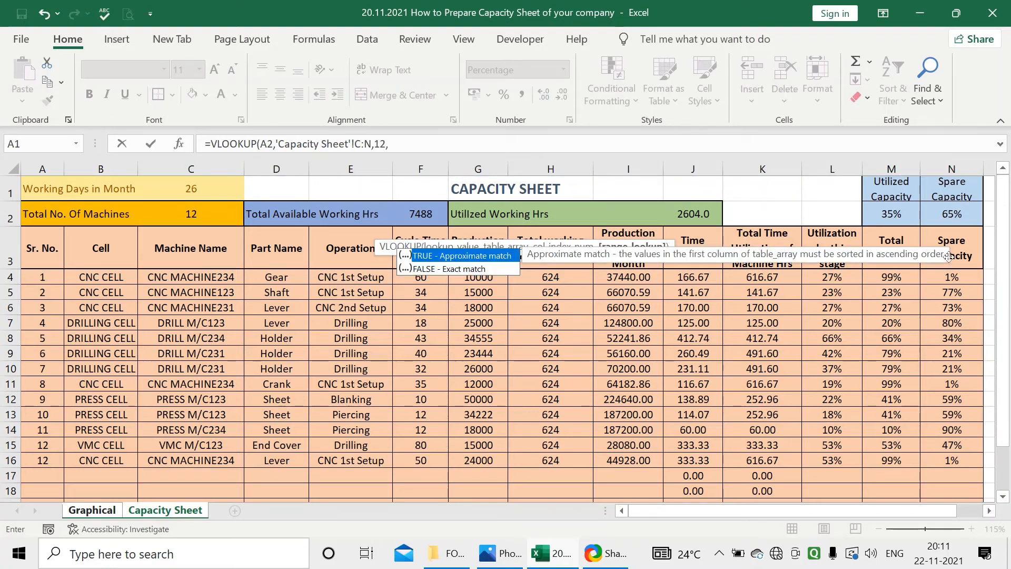
pyautogui.write('0')
pyautogui.press('Return')
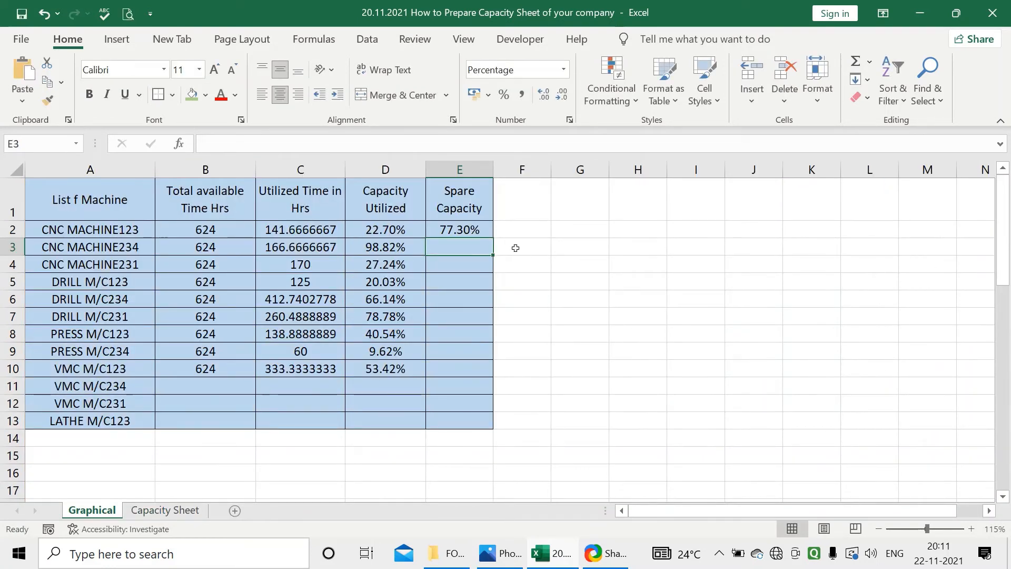
# Change E2 to =IFERROR(VLOOKUP(A2,'Capacity Sheet'!C:N,12,0),"") and fill it down to E13
pyautogui.click(483, 232)
pyautogui.click(211, 142)
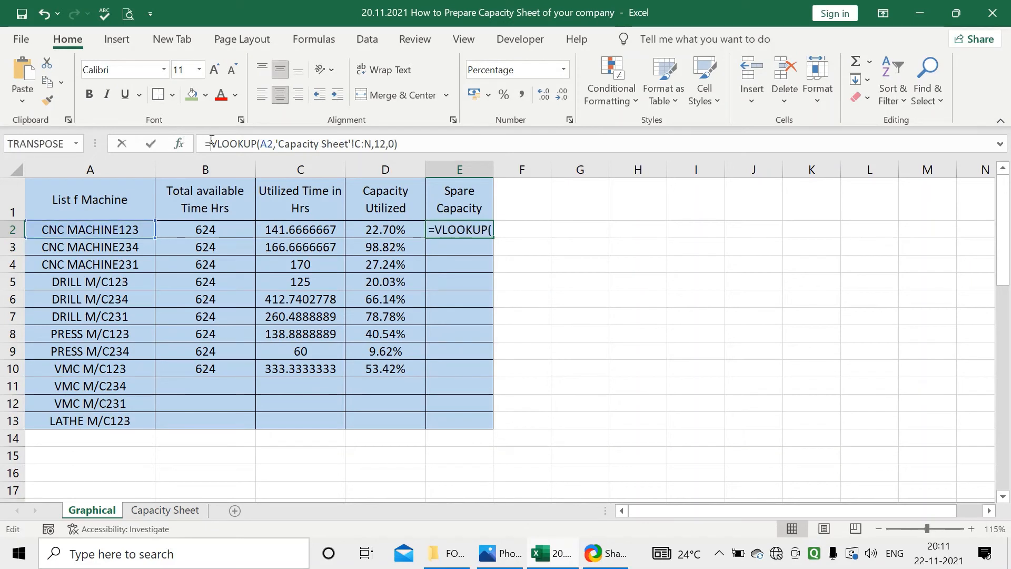
pyautogui.write('if')
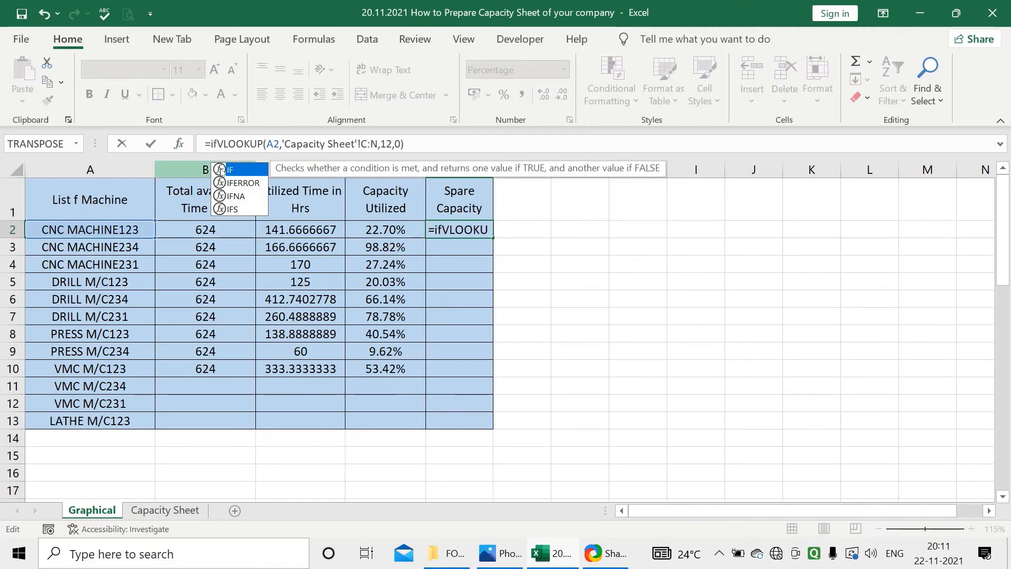
pyautogui.doubleClick(234, 182)
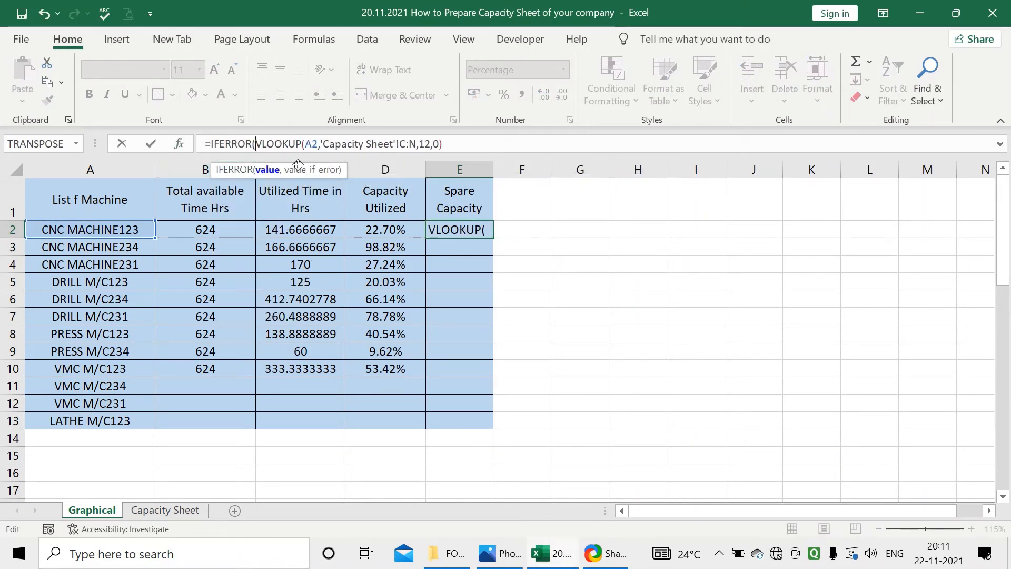
pyautogui.click(451, 143)
pyautogui.write(',')
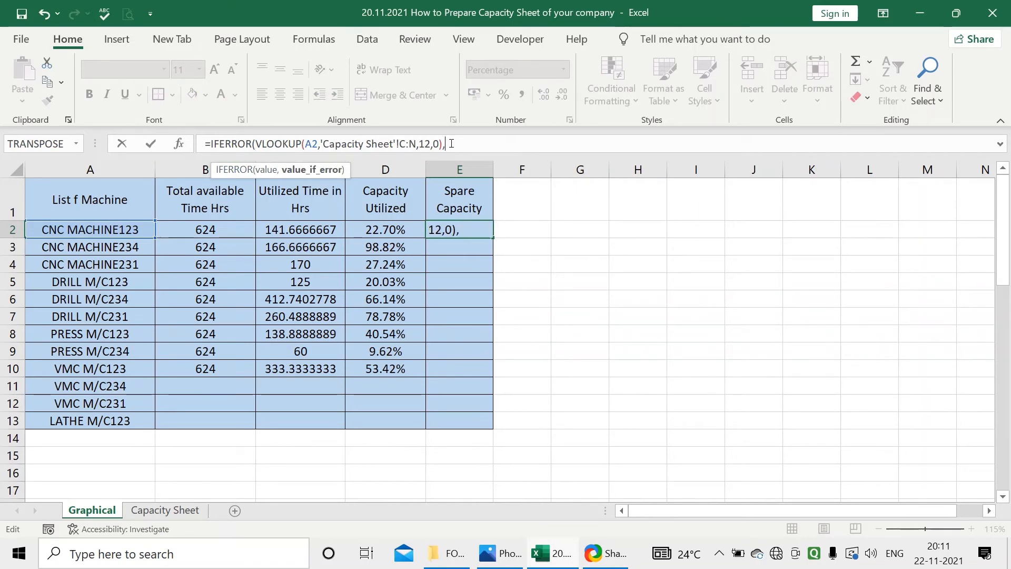
pyautogui.write('""')
pyautogui.press('Return')
pyautogui.press('Return')
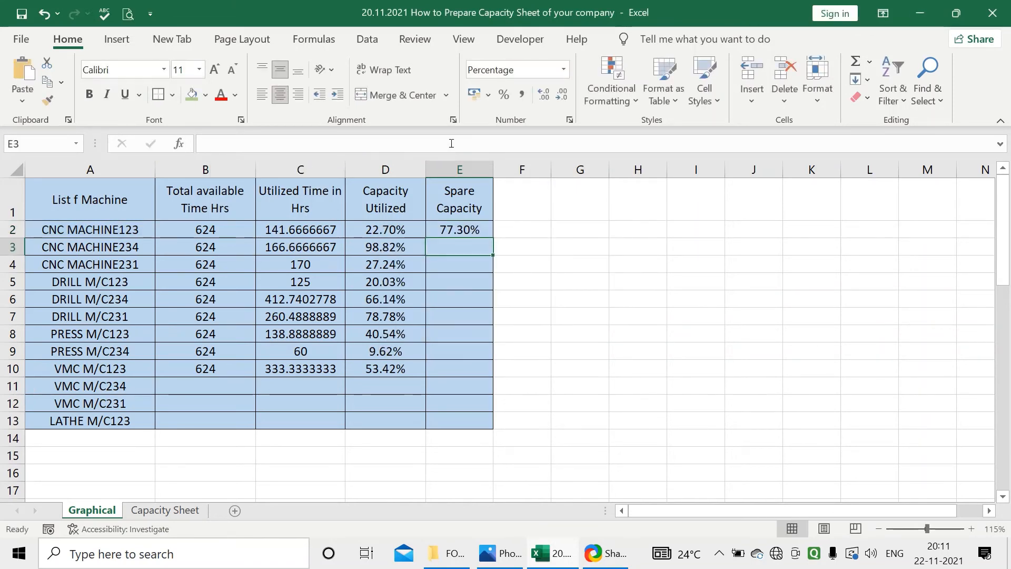
pyautogui.click(458, 230)
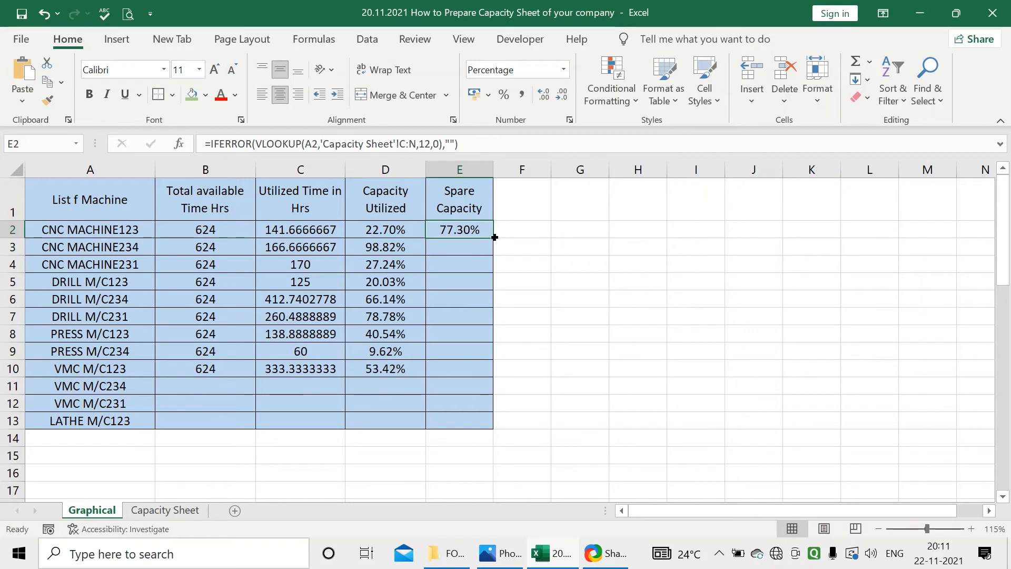
pyautogui.moveTo(493, 237); pyautogui.dragTo(490, 421)
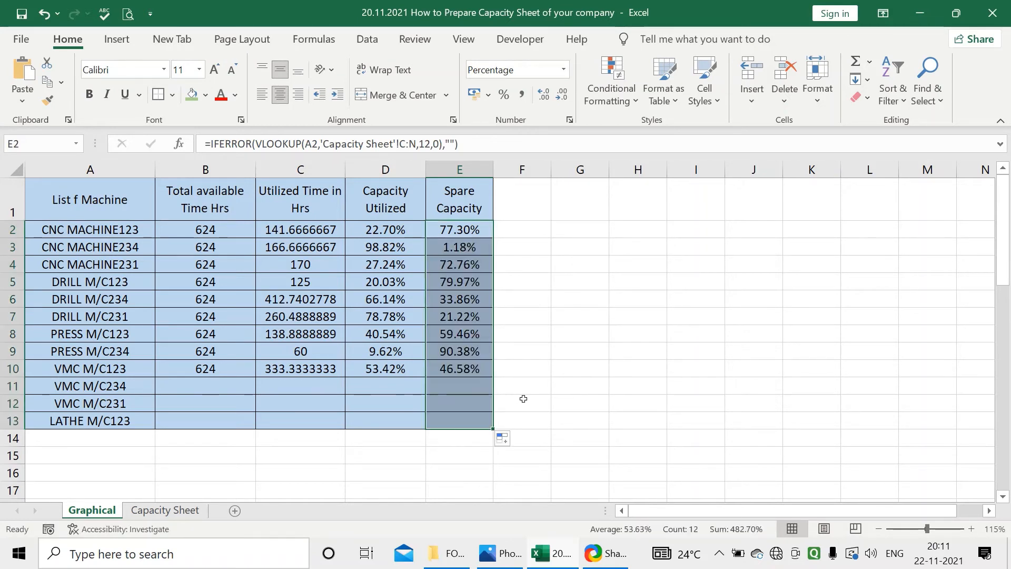
# Insert an empty doughnut chart from a blank cell and place it beside the machine table, over columns F to M
pyautogui.click(588, 211)
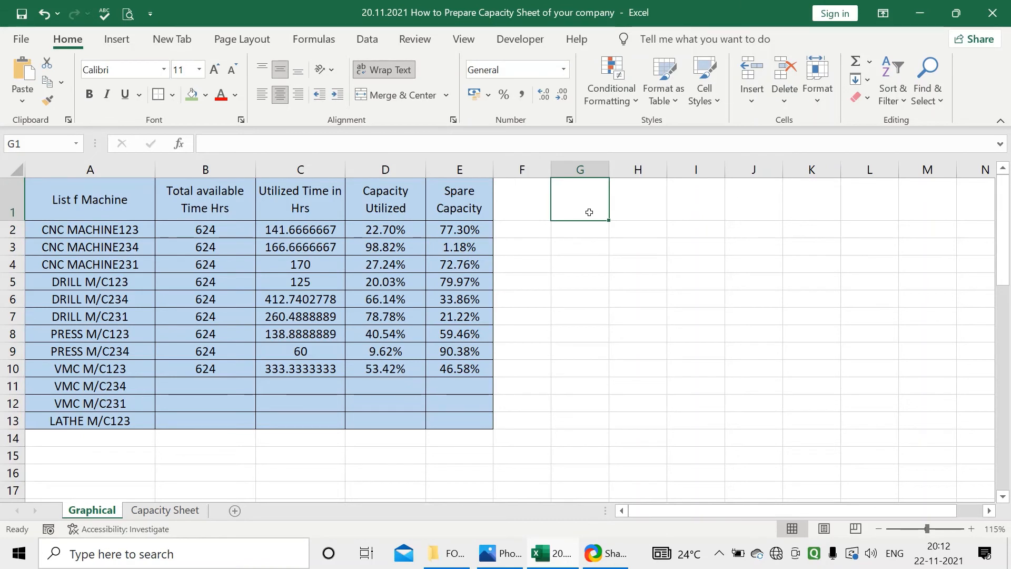
pyautogui.click(541, 230)
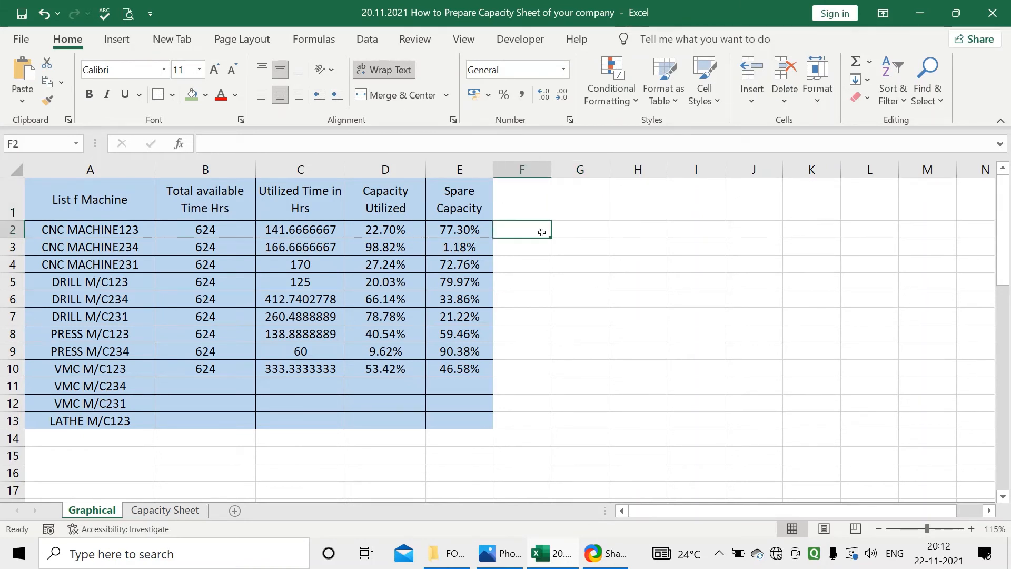
pyautogui.click(623, 230)
pyautogui.click(638, 244)
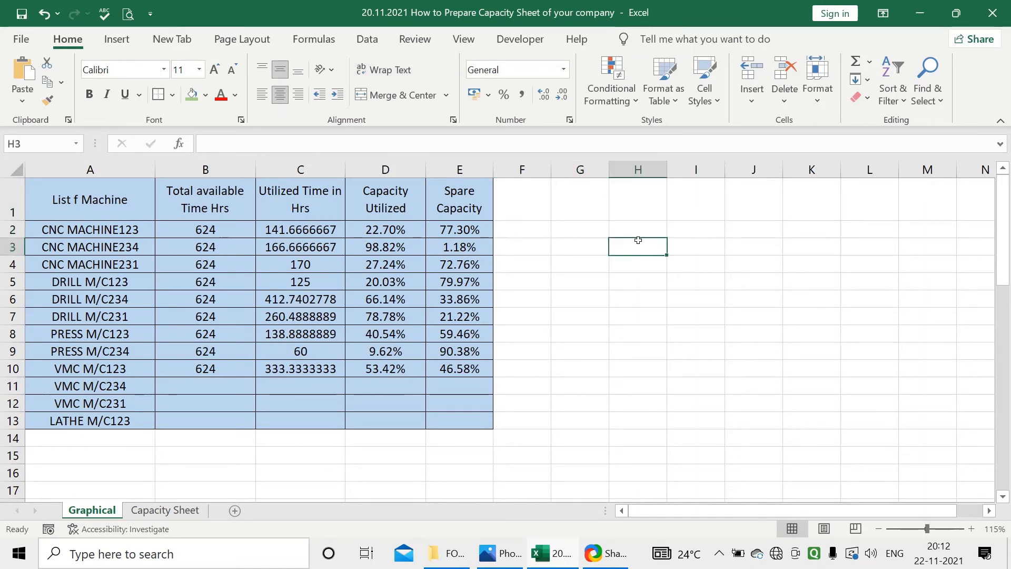
pyautogui.click(117, 40)
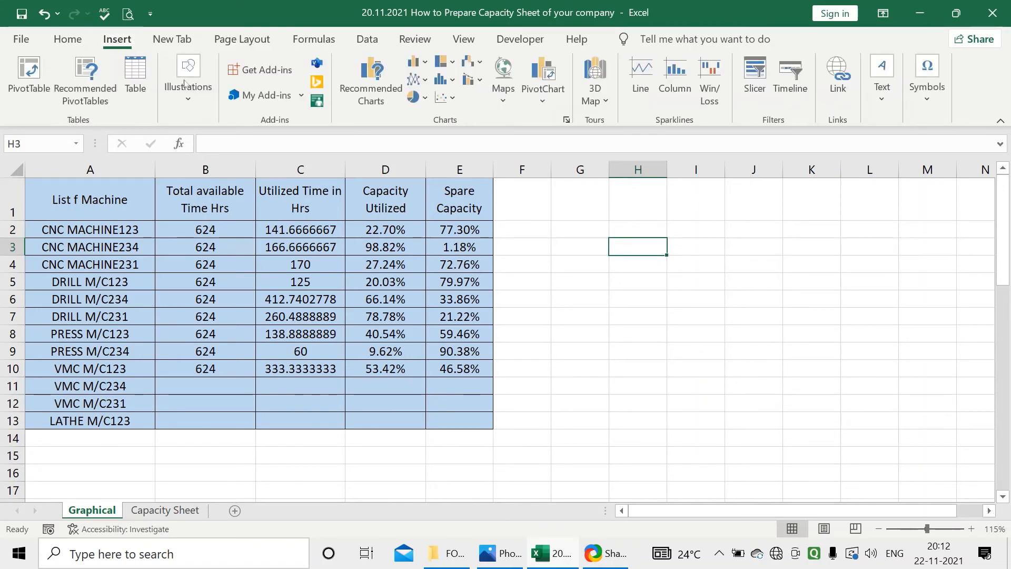
pyautogui.click(425, 98)
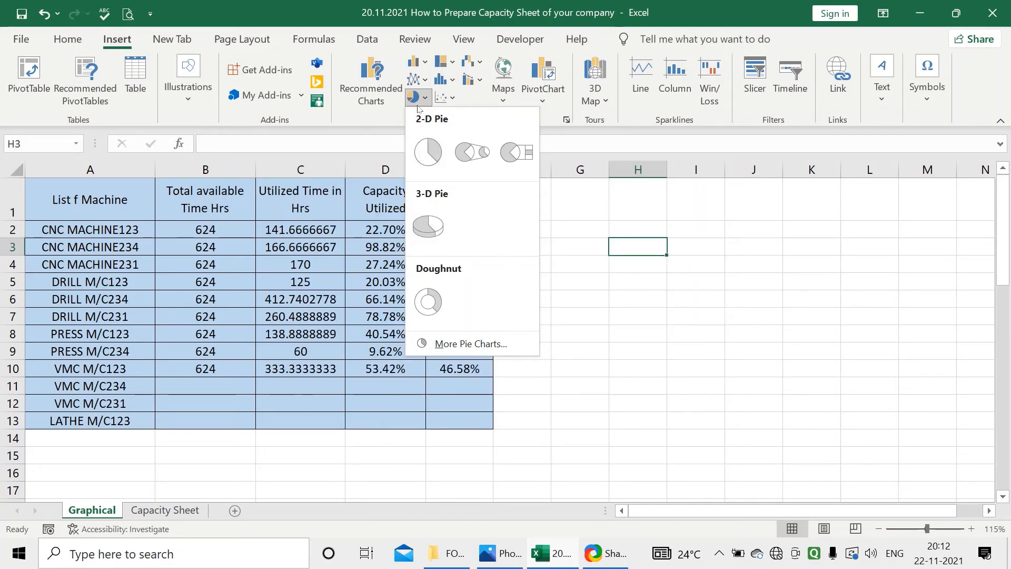
pyautogui.click(428, 301)
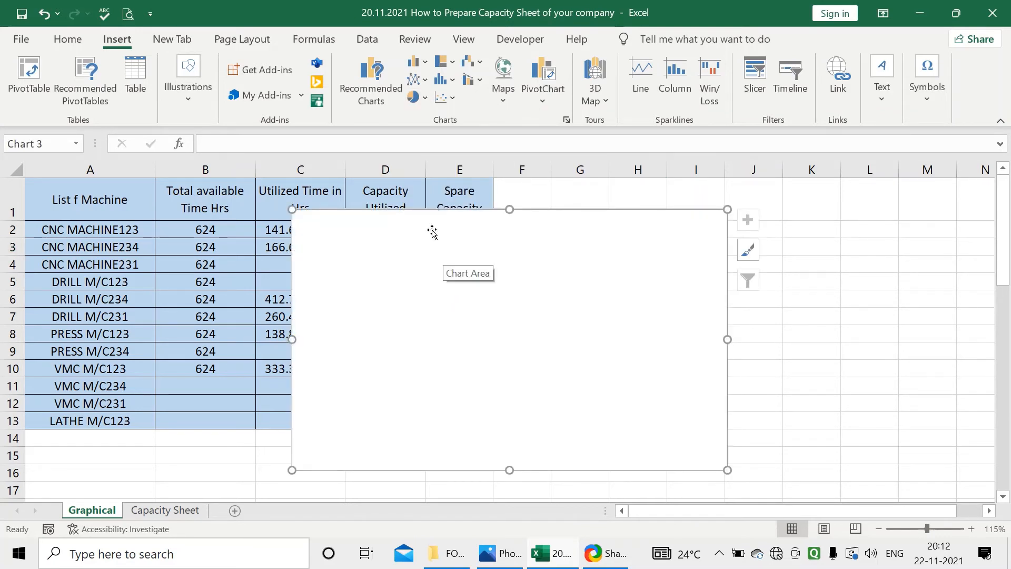
pyautogui.moveTo(500, 224); pyautogui.dragTo(643, 196)
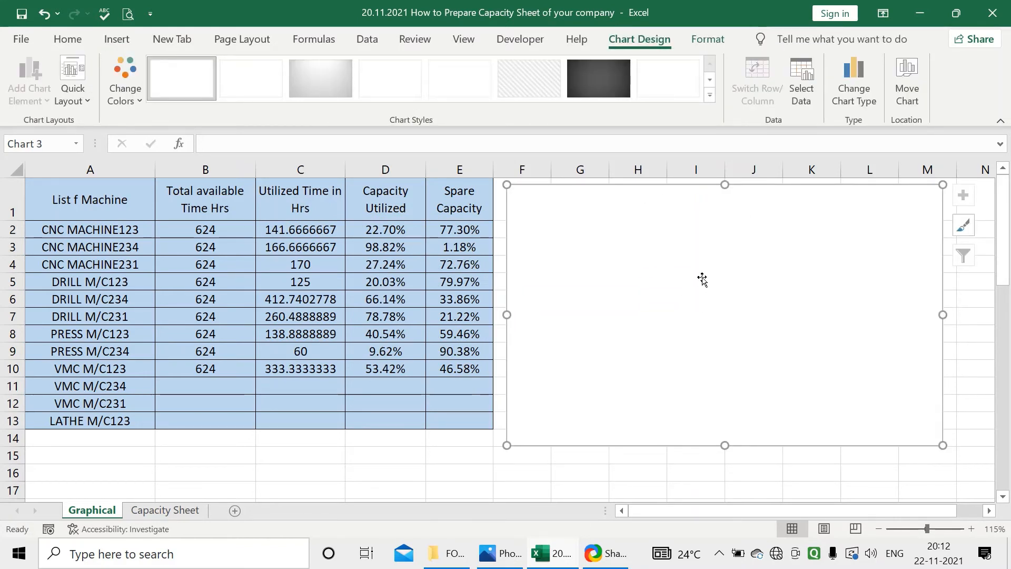
# Set the empty doughnut chart's data range to ='Capacity Sheet'!$M$1:$N$2, the overall utilized and spare capacity
pyautogui.rightClick(703, 279)
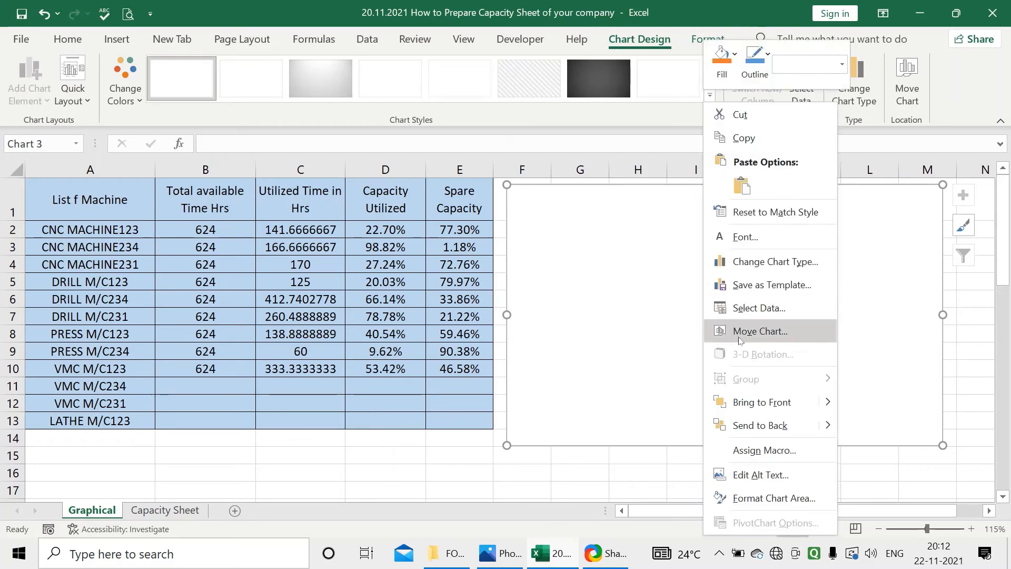
pyautogui.click(744, 310)
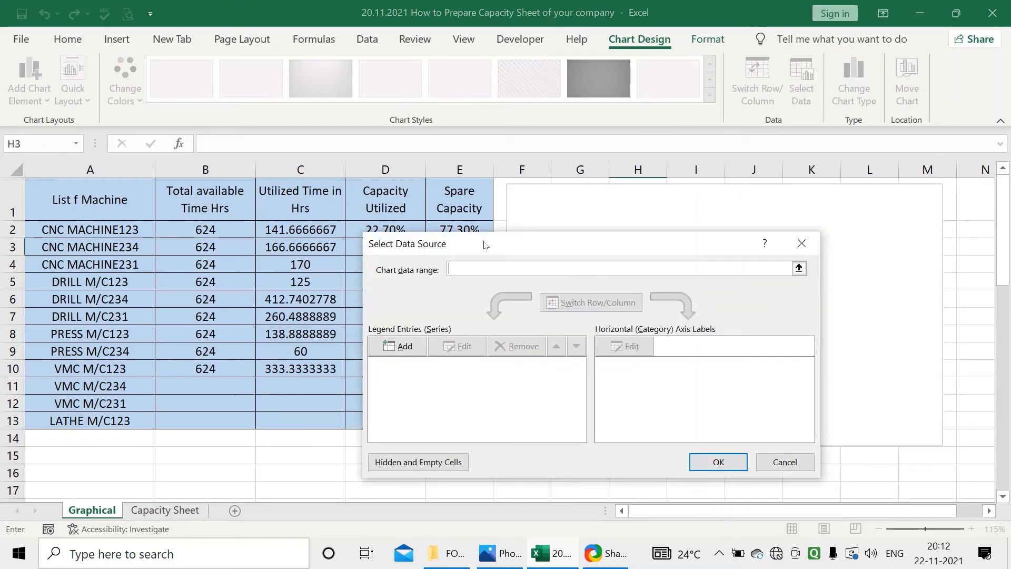
pyautogui.moveTo(484, 244); pyautogui.dragTo(501, 211)
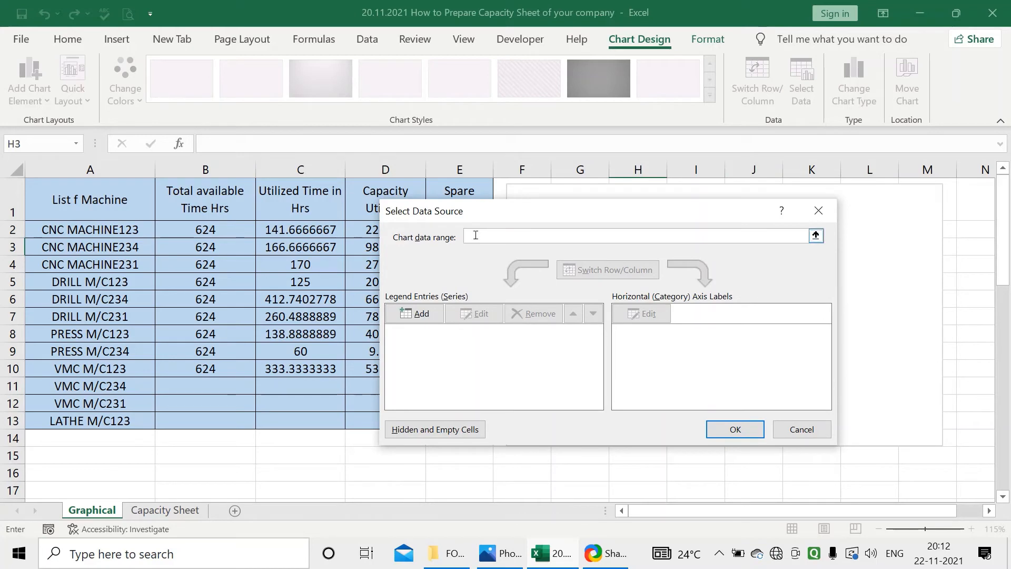
pyautogui.click(165, 509)
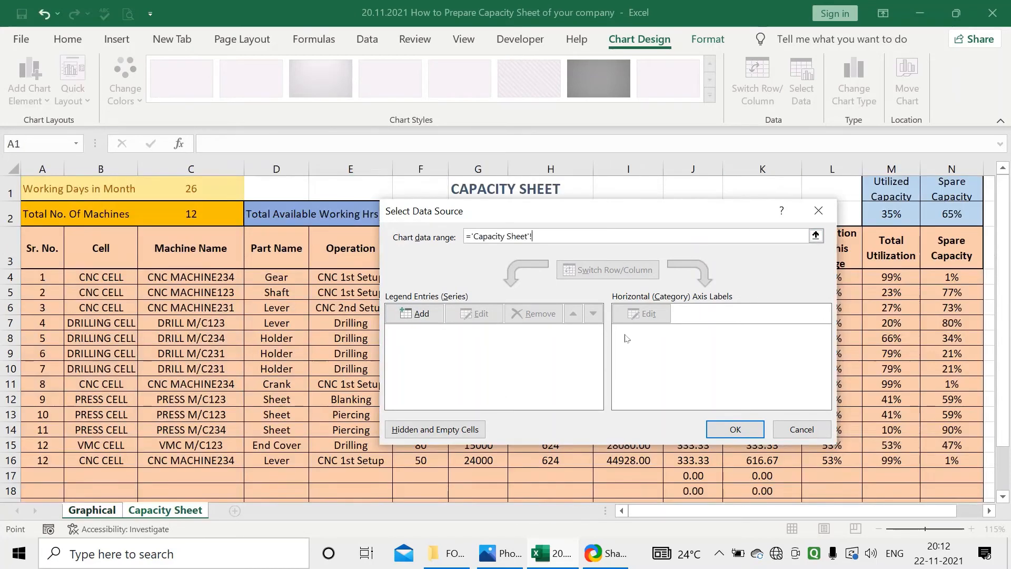
pyautogui.moveTo(755, 216); pyautogui.dragTo(727, 213)
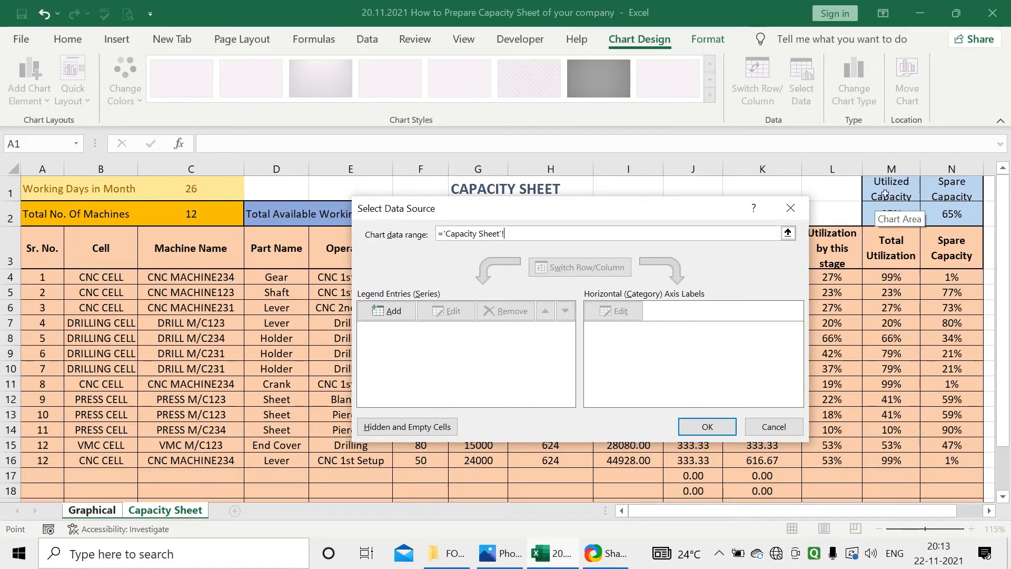
pyautogui.moveTo(884, 194); pyautogui.dragTo(947, 213)
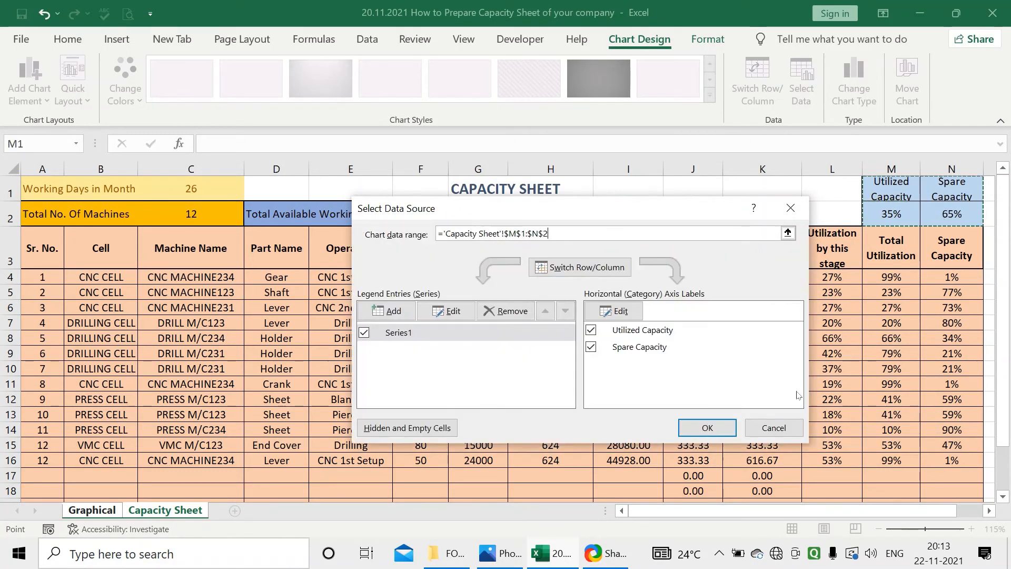
pyautogui.click(707, 427)
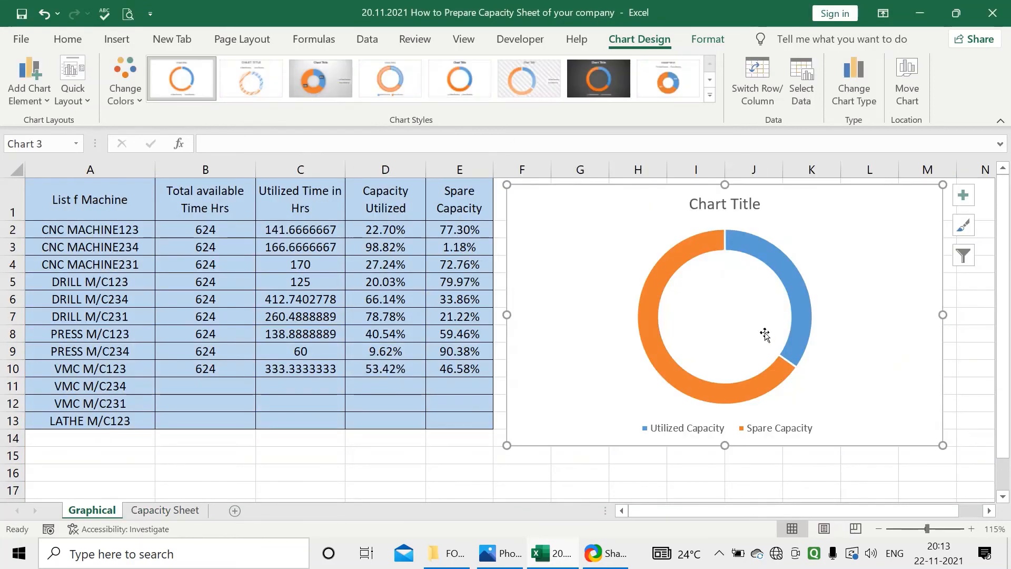
# Apply chart Style 3 to the doughnut chart and nudge it slightly upward on the sheet
pyautogui.doubleClick(615, 257)
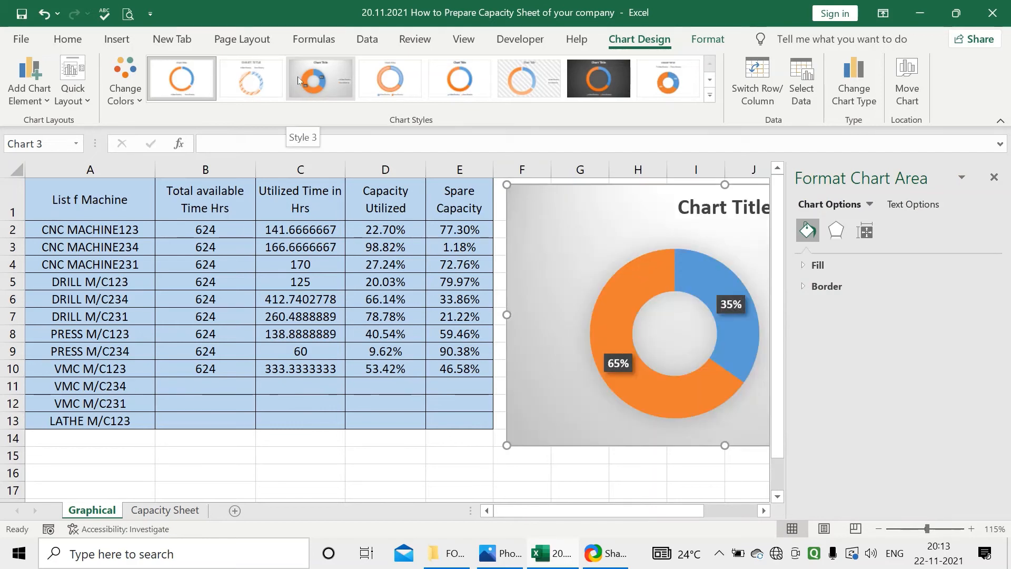
pyautogui.click(298, 77)
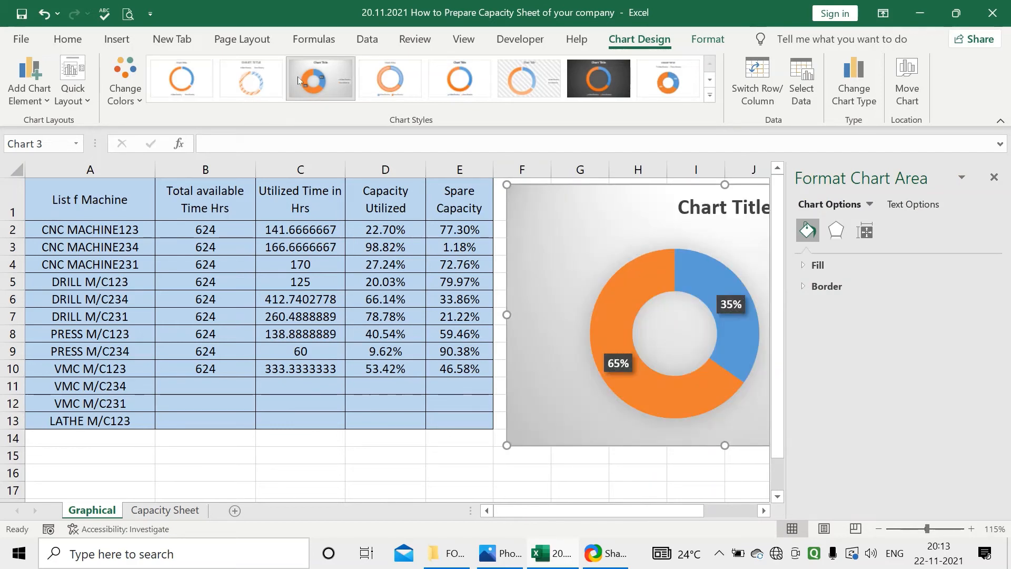
pyautogui.click(993, 177)
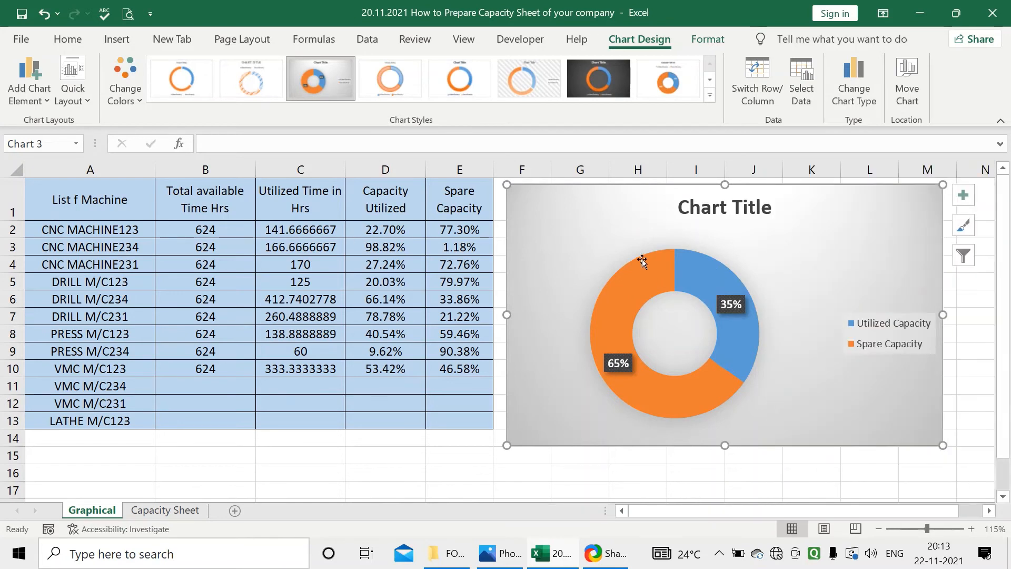
pyautogui.moveTo(620, 228); pyautogui.dragTo(617, 222)
pyautogui.click(785, 470)
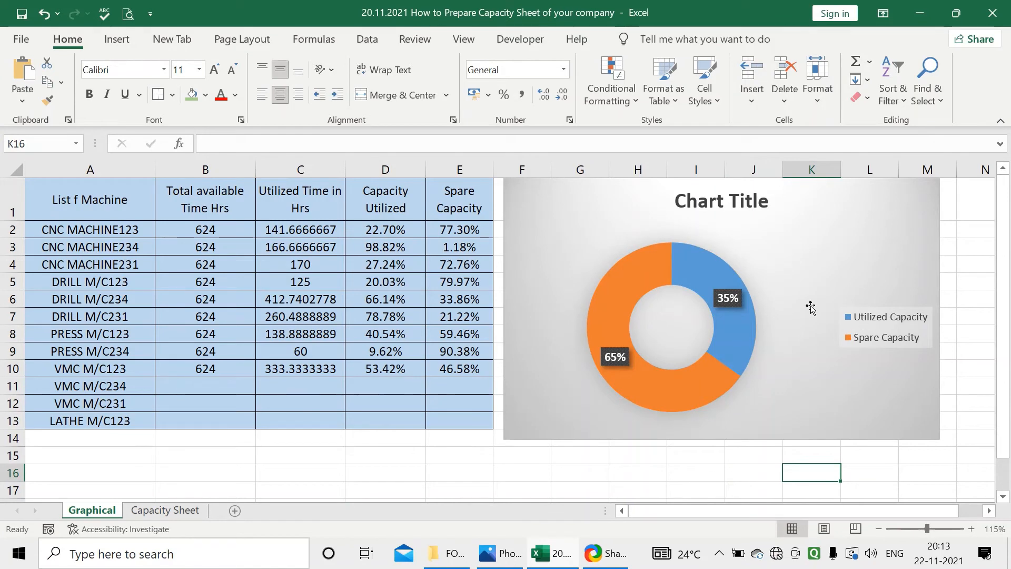
# Change the doughnut chart's title to CAPACITY
pyautogui.tripleClick(690, 207)
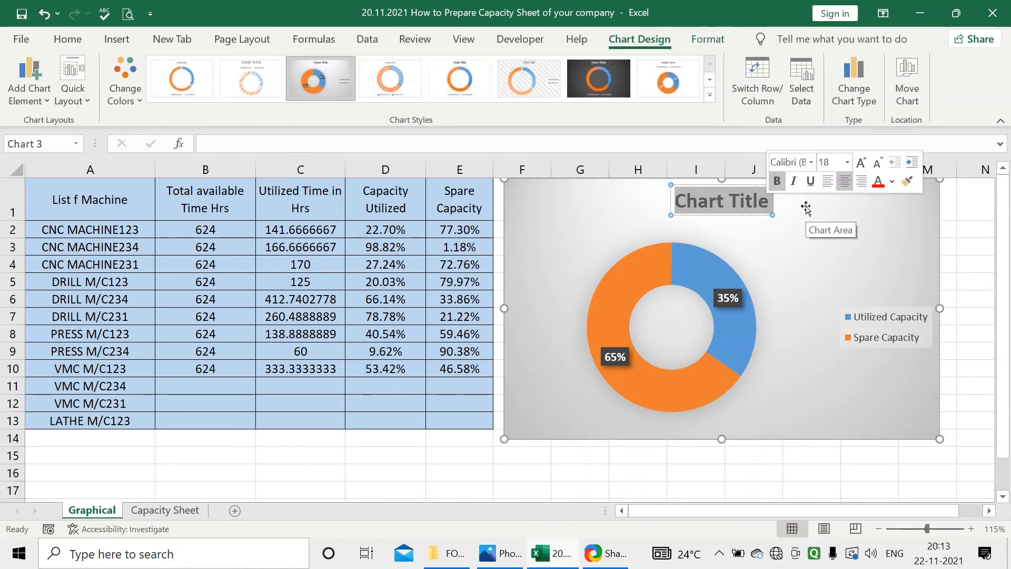
pyautogui.write('CApa')
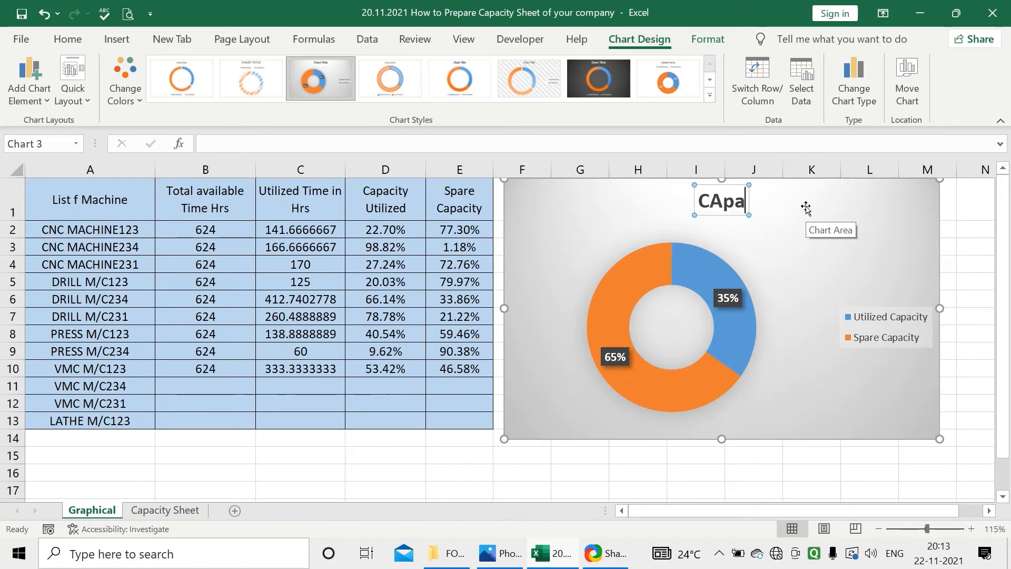
pyautogui.press('BackSpace')
pyautogui.press('BackSpace')
pyautogui.write('pacity')
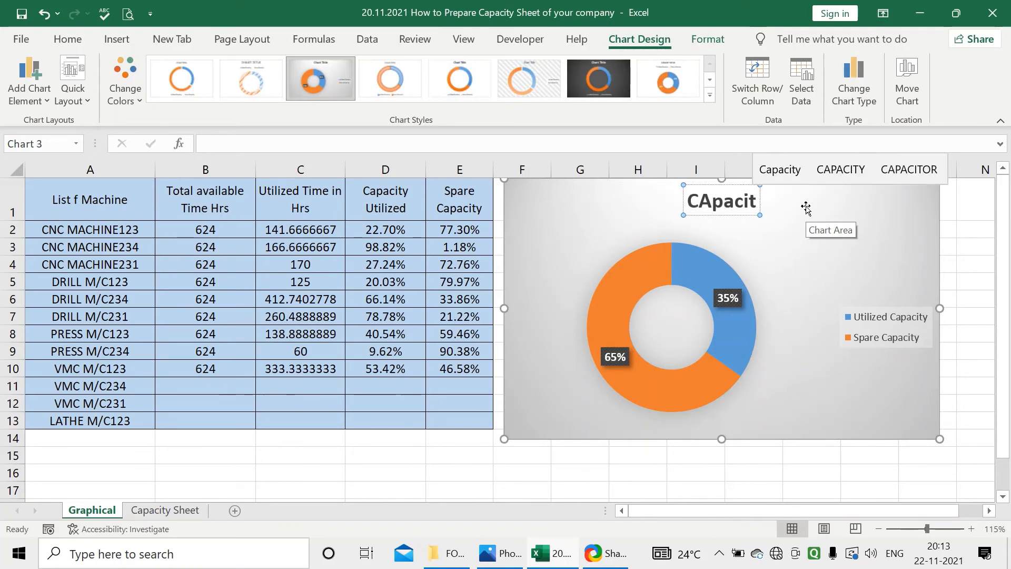
pyautogui.press('BackSpace')
pyautogui.press('BackSpace')
pyautogui.press('BackSpace')
pyautogui.press('BackSpace')
pyautogui.press('BackSpace')
pyautogui.press('BackSpace')
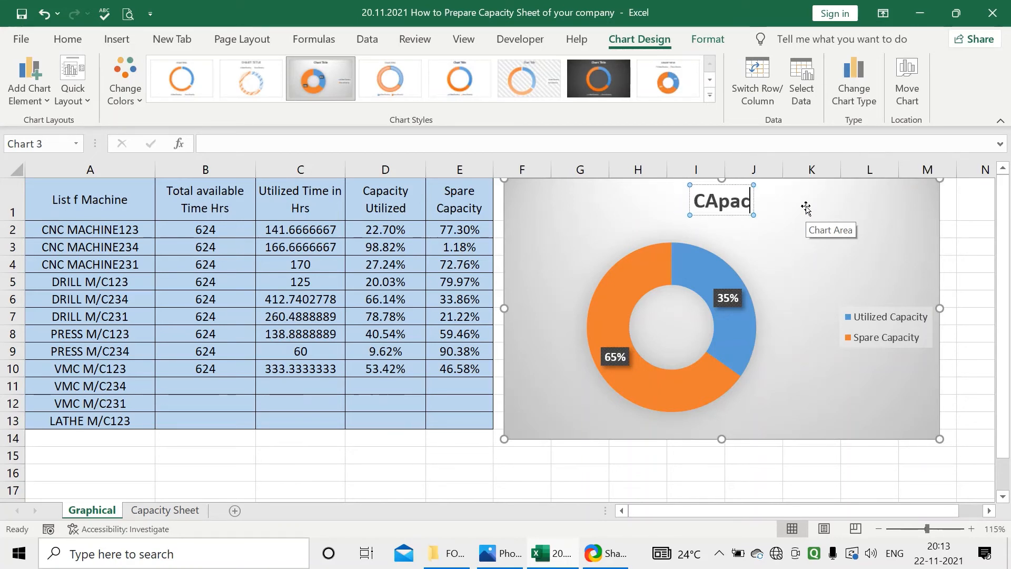
pyautogui.write('PACITY')
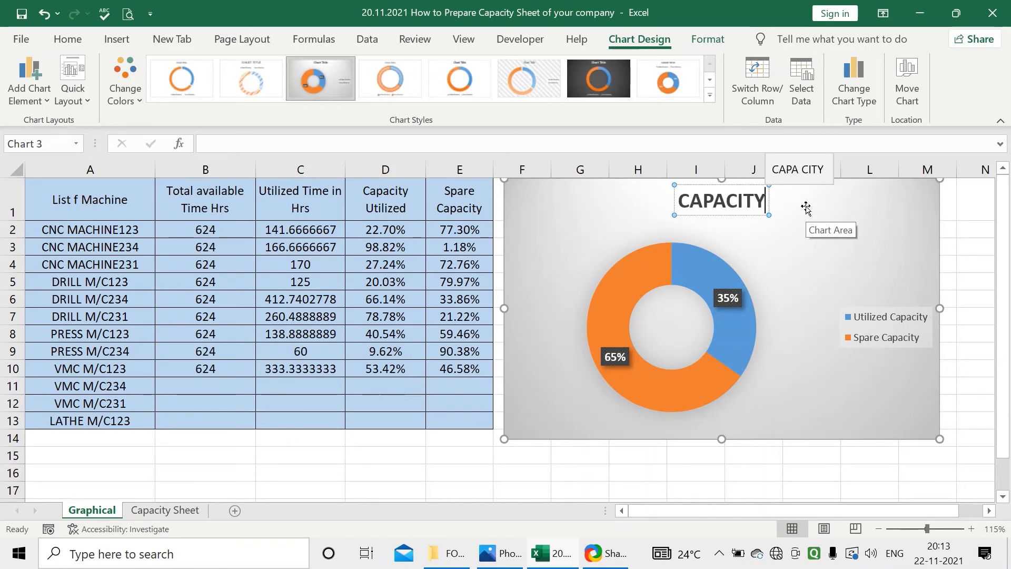
pyautogui.click(805, 208)
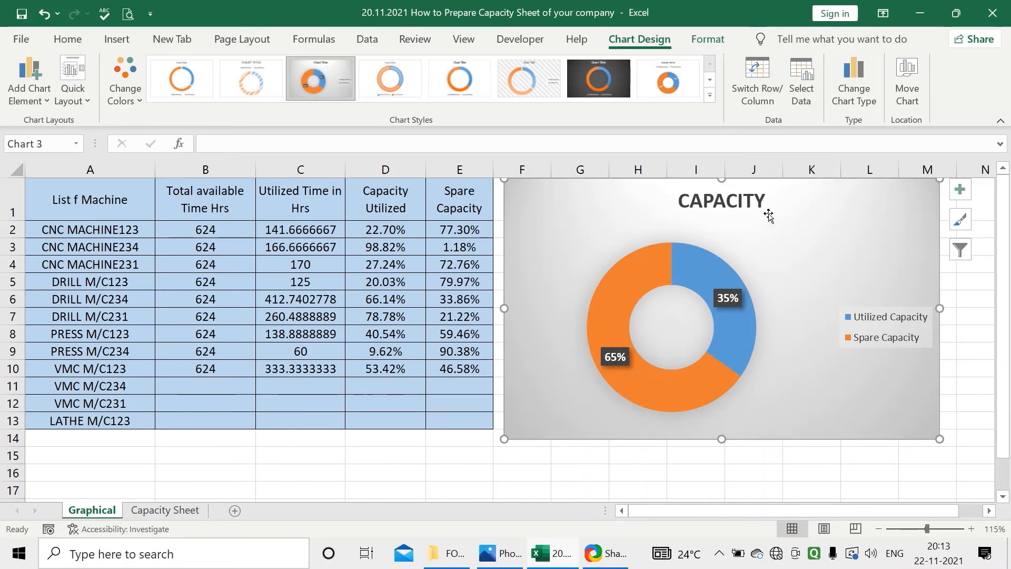
pyautogui.scroll(-3, 425, 354)
pyautogui.scroll(3, 426, 354)
pyautogui.scroll(-3, 271, 401)
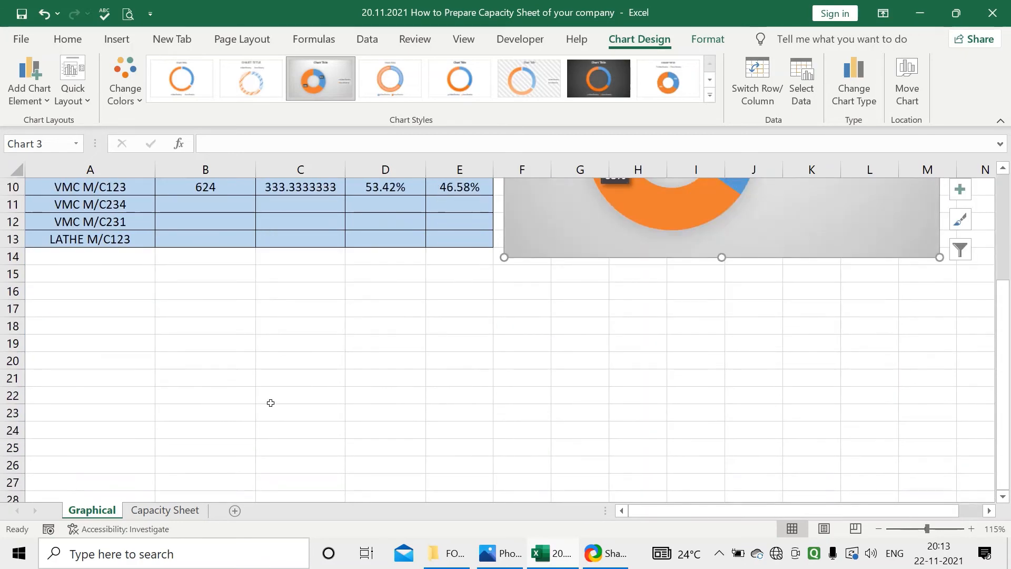
pyautogui.scroll(3, 271, 403)
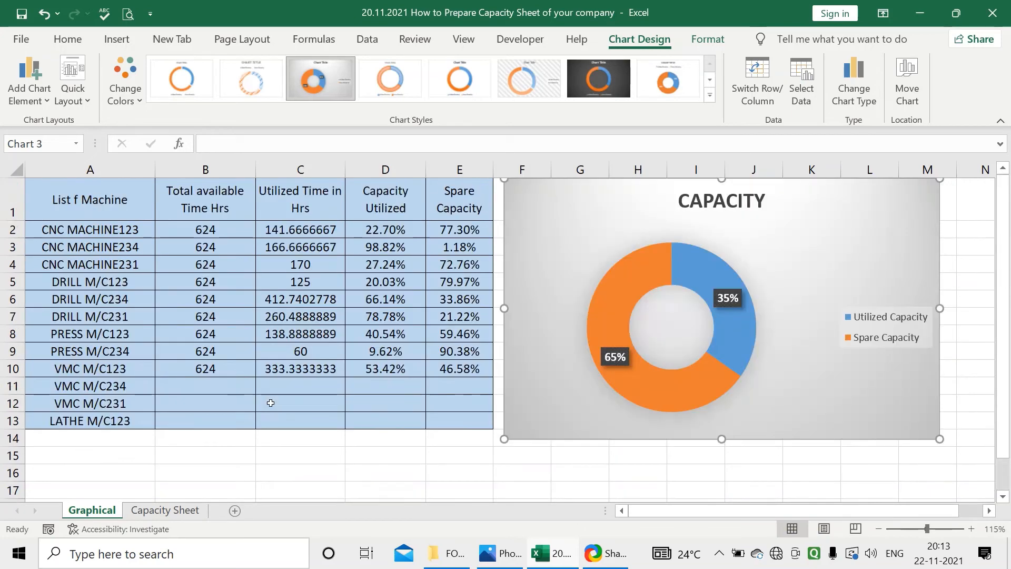
# Select the machine table A1:E13 and compare the recommended charts for it without inserting one
pyautogui.click(292, 436)
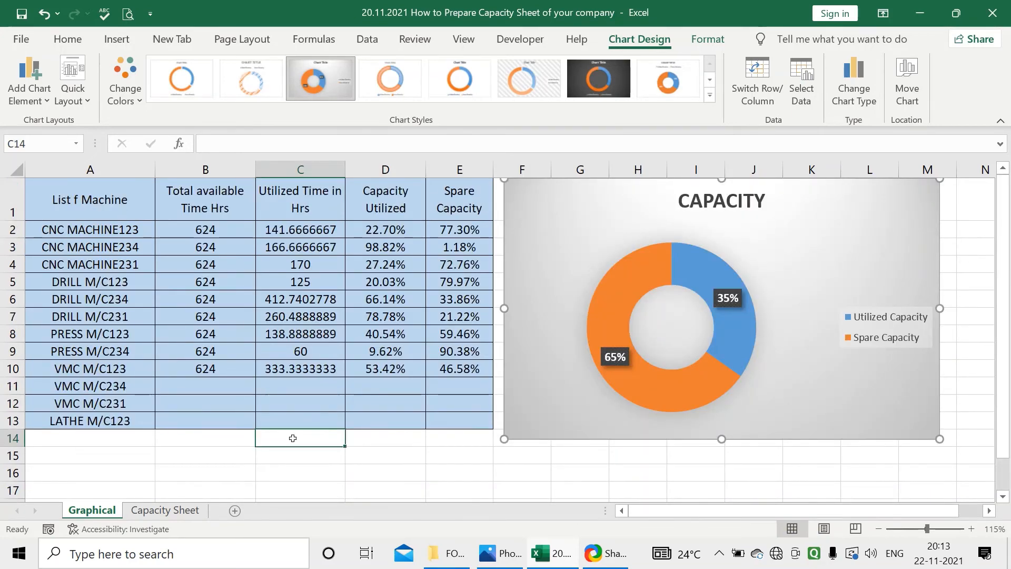
pyautogui.moveTo(123, 205); pyautogui.dragTo(471, 417)
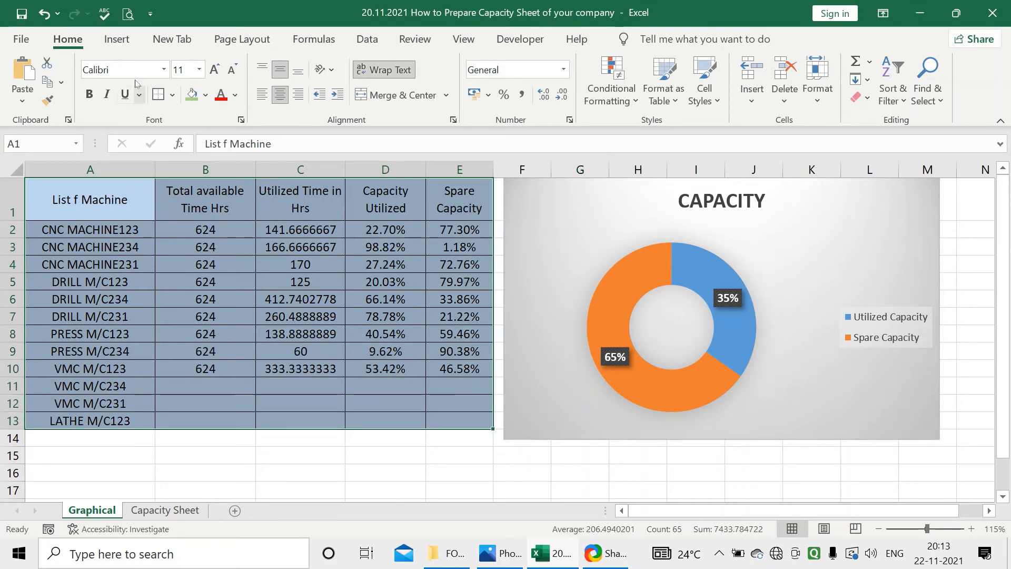
pyautogui.click(119, 46)
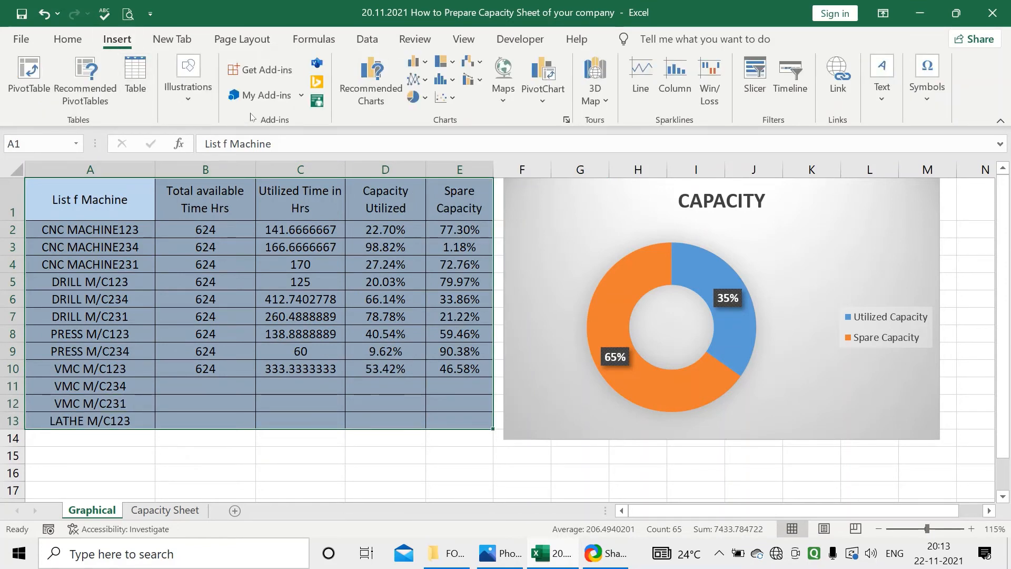
pyautogui.click(375, 97)
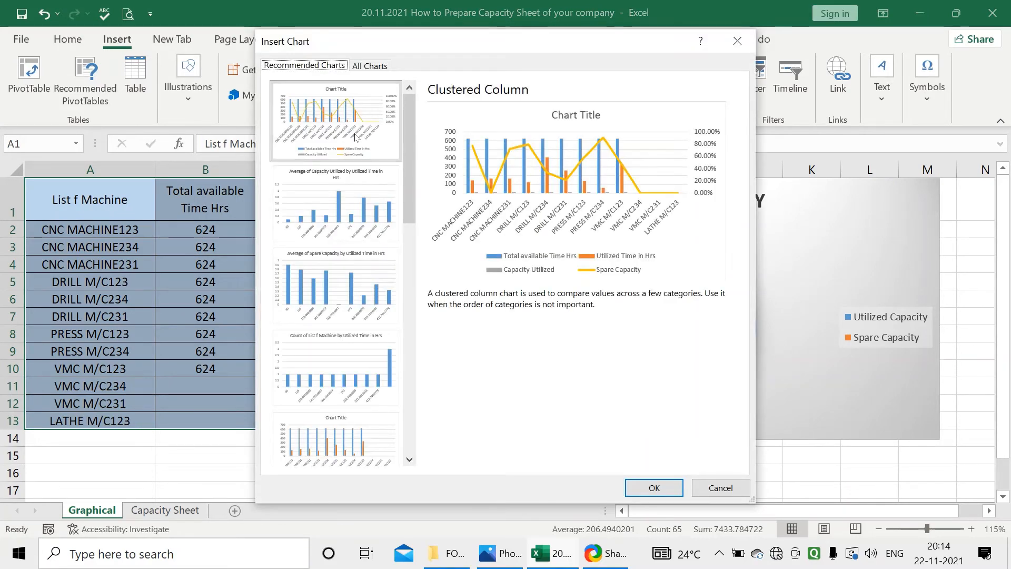
pyautogui.click(368, 195)
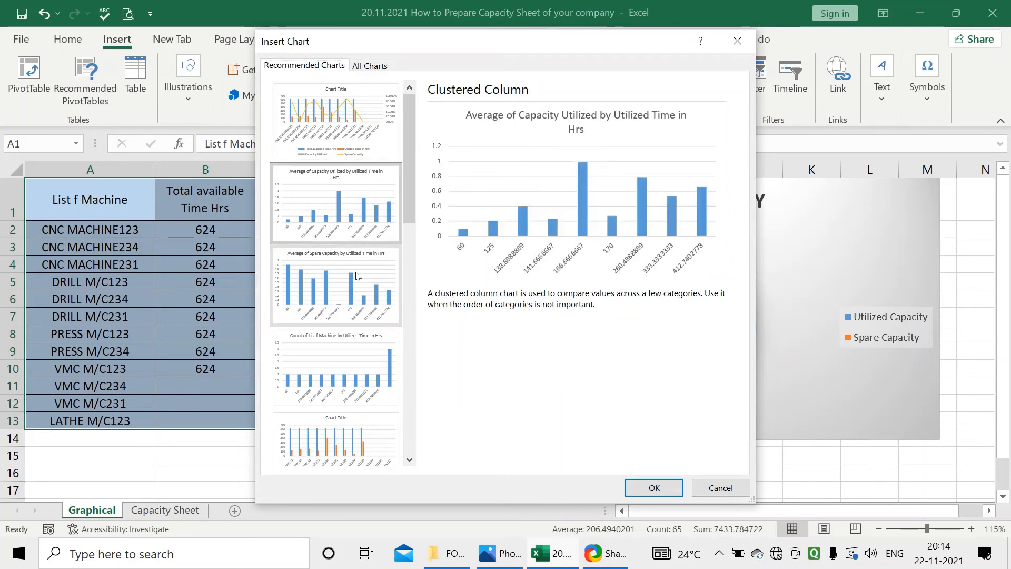
pyautogui.click(356, 276)
pyautogui.scroll(-5, 363, 293)
pyautogui.scroll(5, 351, 307)
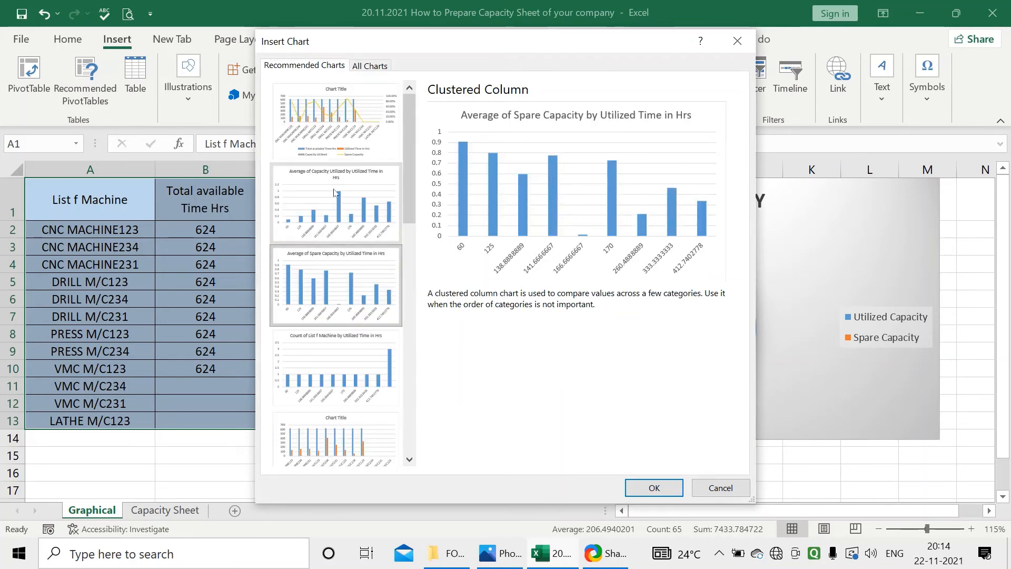
pyautogui.click(338, 139)
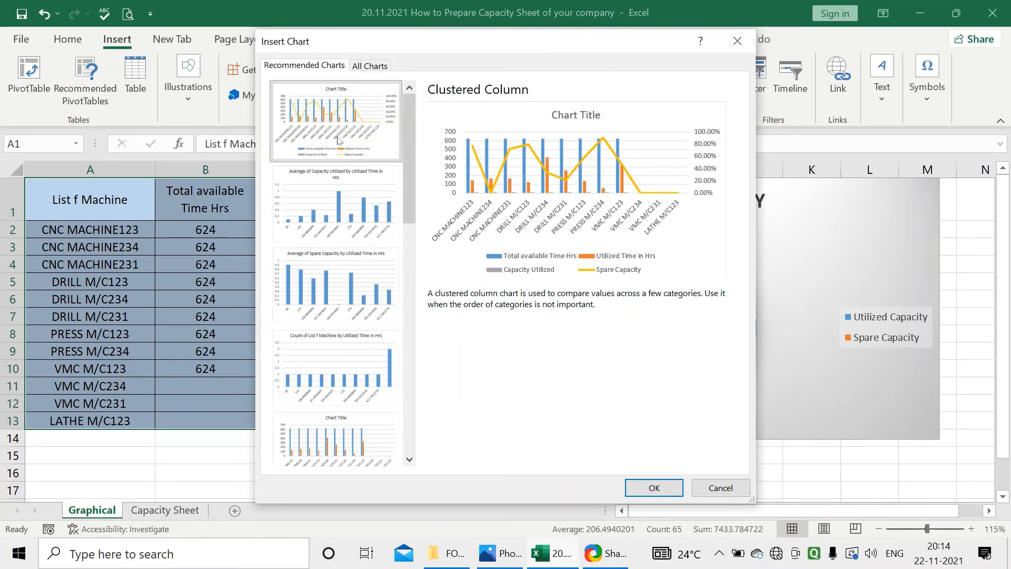
pyautogui.click(719, 487)
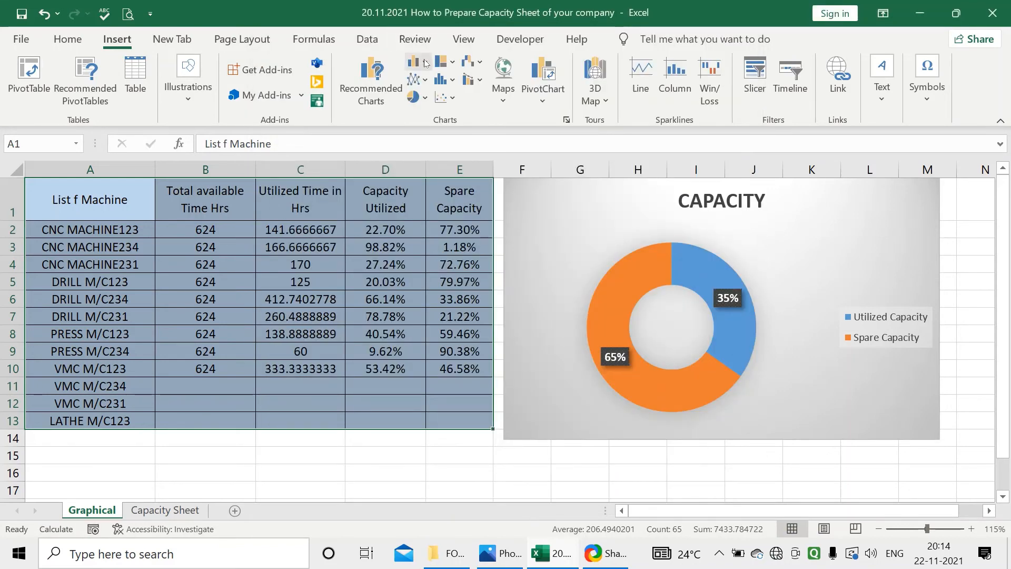
# Insert the recommended clustered column chart for A1:E13, the one that plots Spare Capacity as a line
pyautogui.click(426, 63)
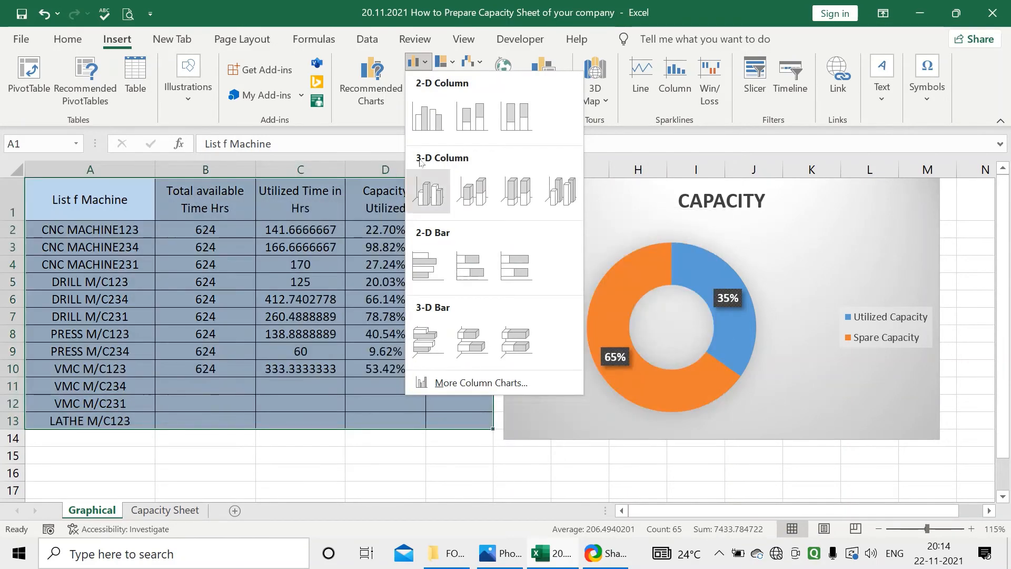
pyautogui.click(396, 63)
pyautogui.click(396, 62)
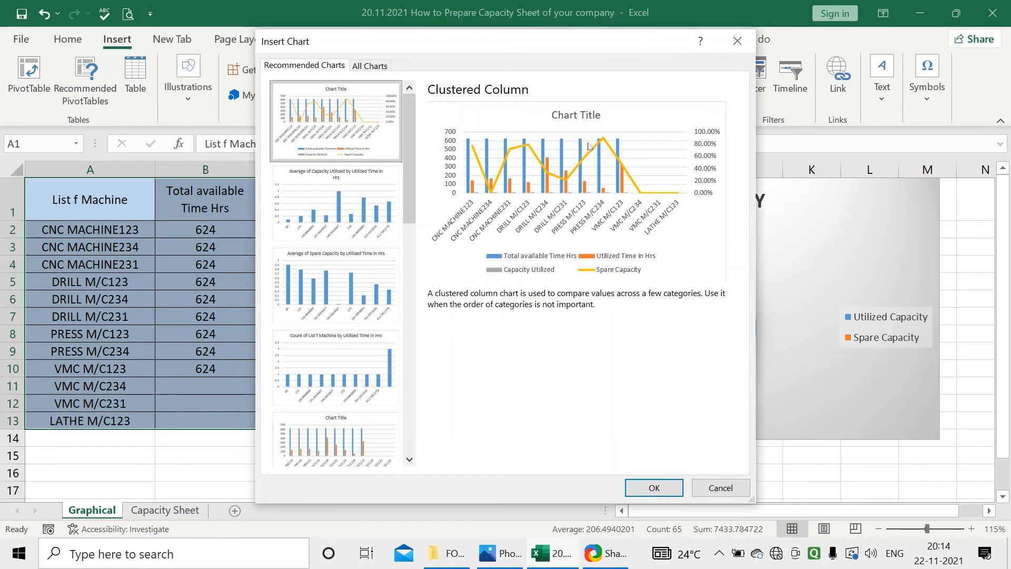
pyautogui.click(653, 487)
# Place the new column chart below the machine table from row 14 and widen it to span columns A to M
pyautogui.scroll(-4, 524, 359)
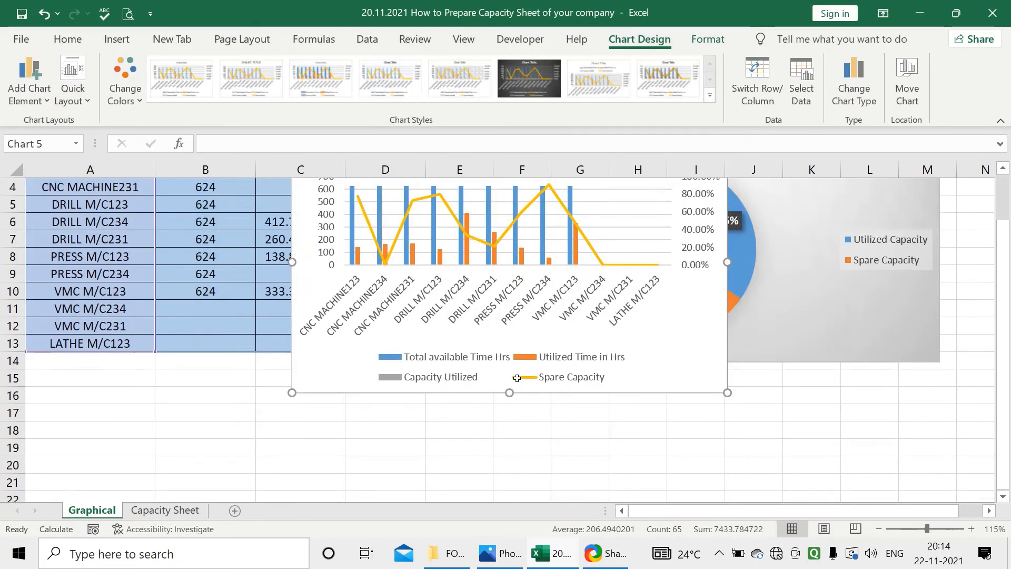
pyautogui.moveTo(630, 237)
pyautogui.mouseDown()
pyautogui.moveTo(553, 337)
pyautogui.moveTo(417, 461)
pyautogui.moveTo(395, 440)
pyautogui.mouseUp()
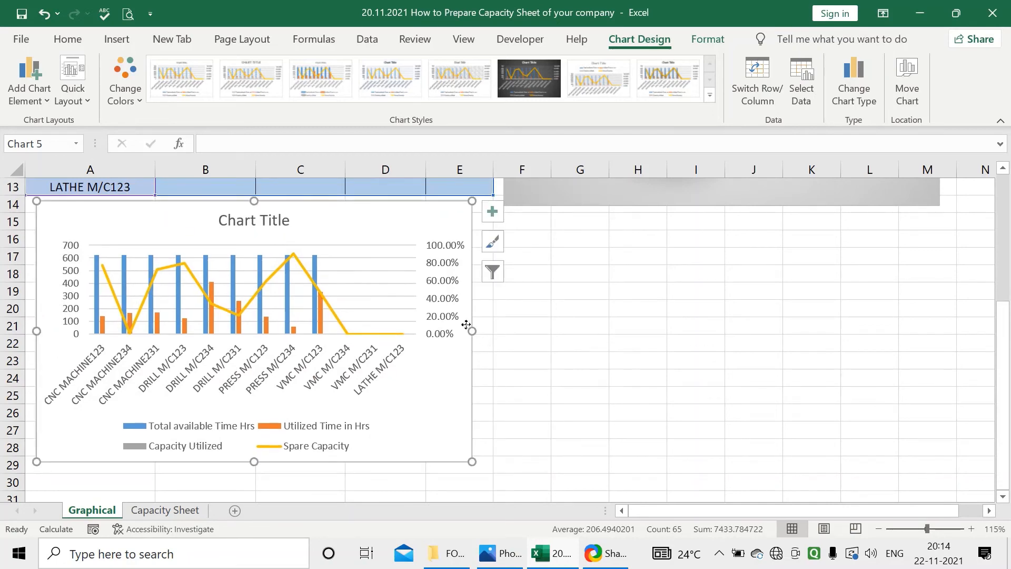
pyautogui.moveTo(471, 331); pyautogui.dragTo(939, 337)
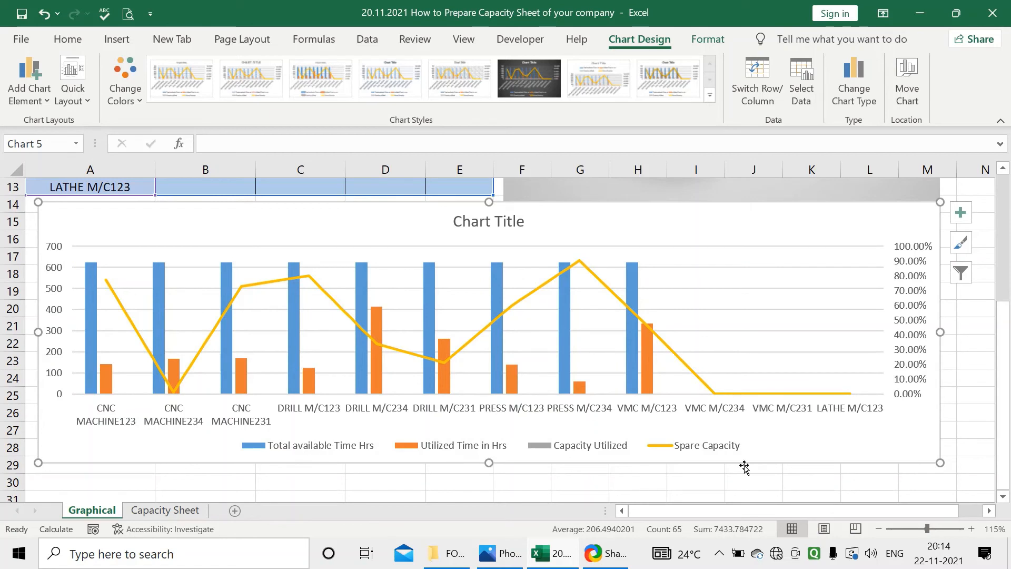
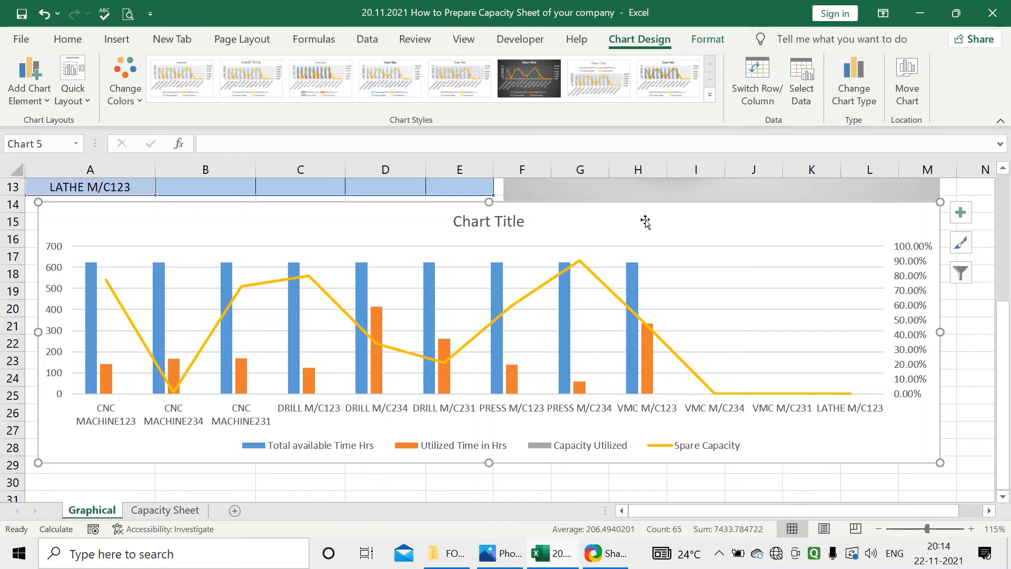
# Align the column chart with column A's edge just below row 14 and filter out its Capacity Utilized and Spare Capacity series
pyautogui.moveTo(645, 216); pyautogui.dragTo(635, 222)
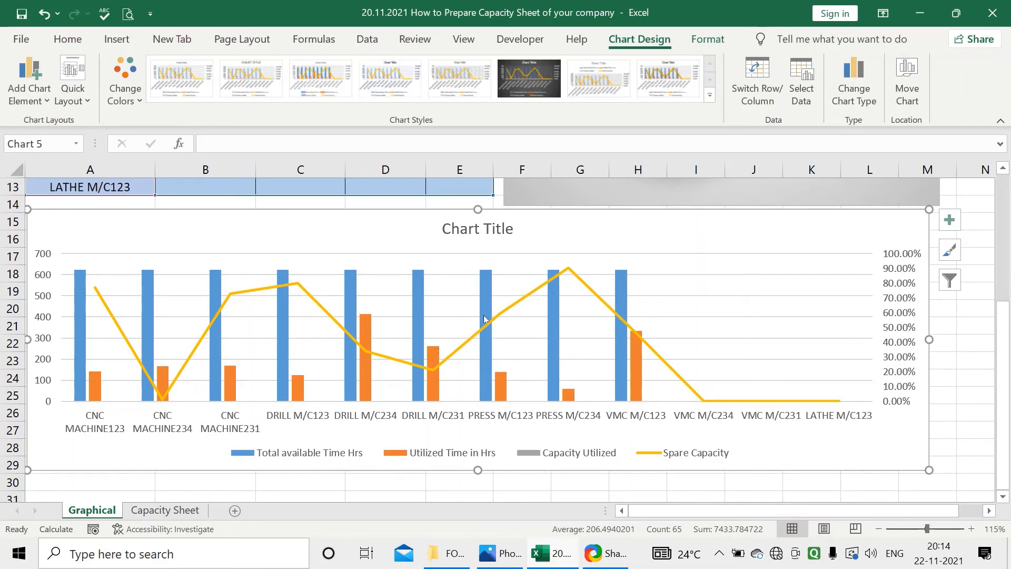
pyautogui.click(949, 281)
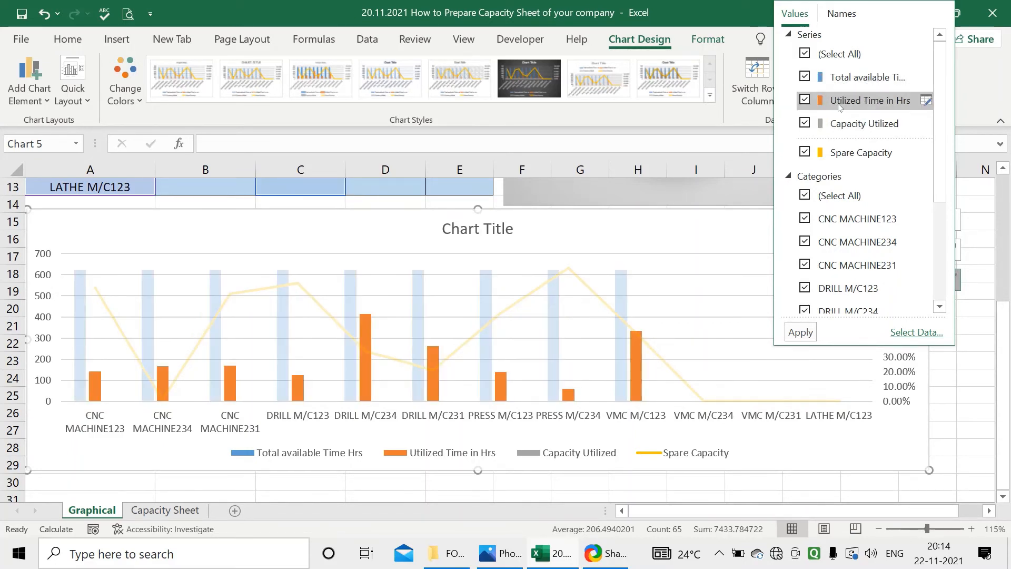
pyautogui.click(803, 123)
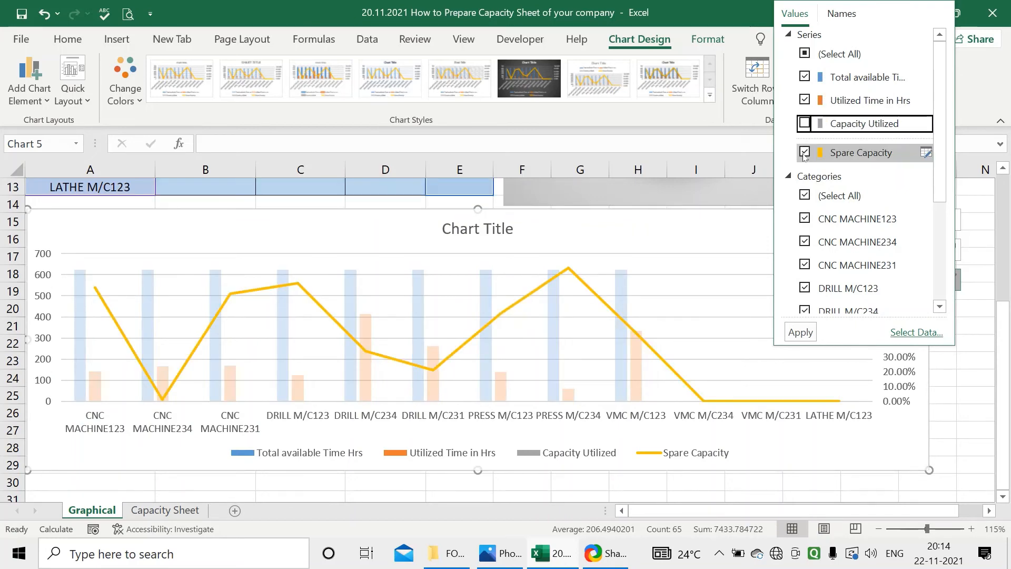
pyautogui.click(804, 152)
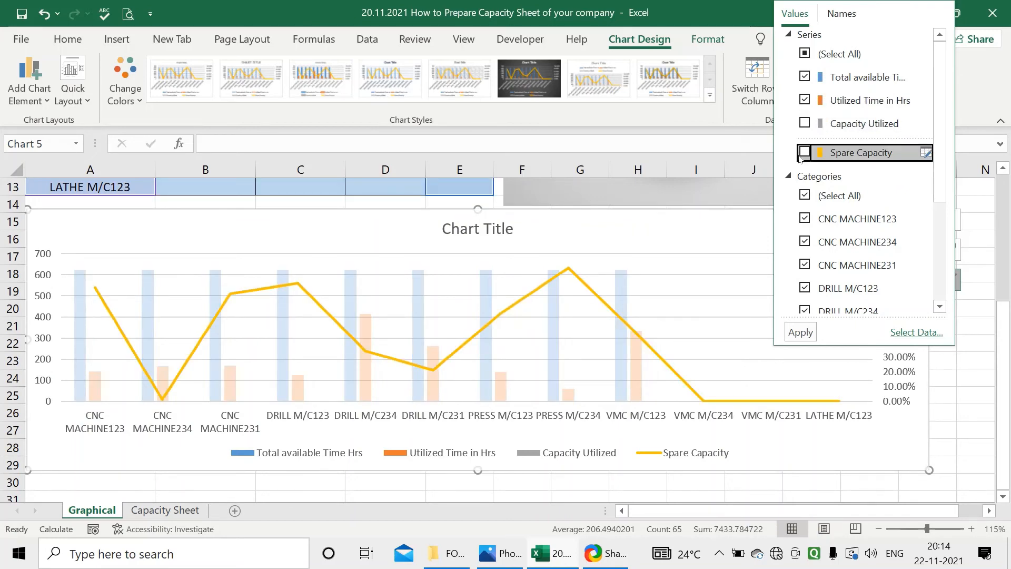
pyautogui.click(801, 333)
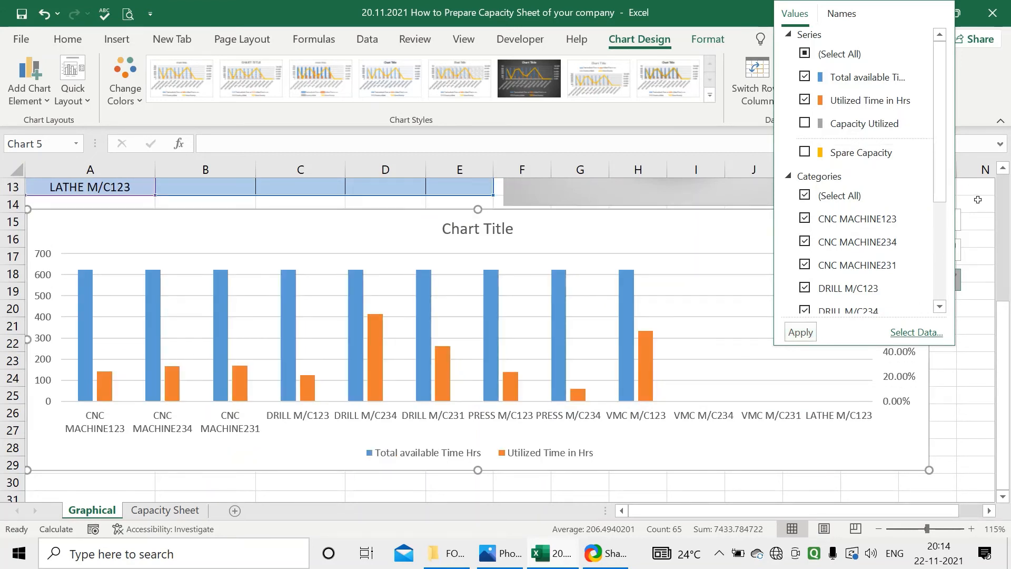
pyautogui.click(975, 221)
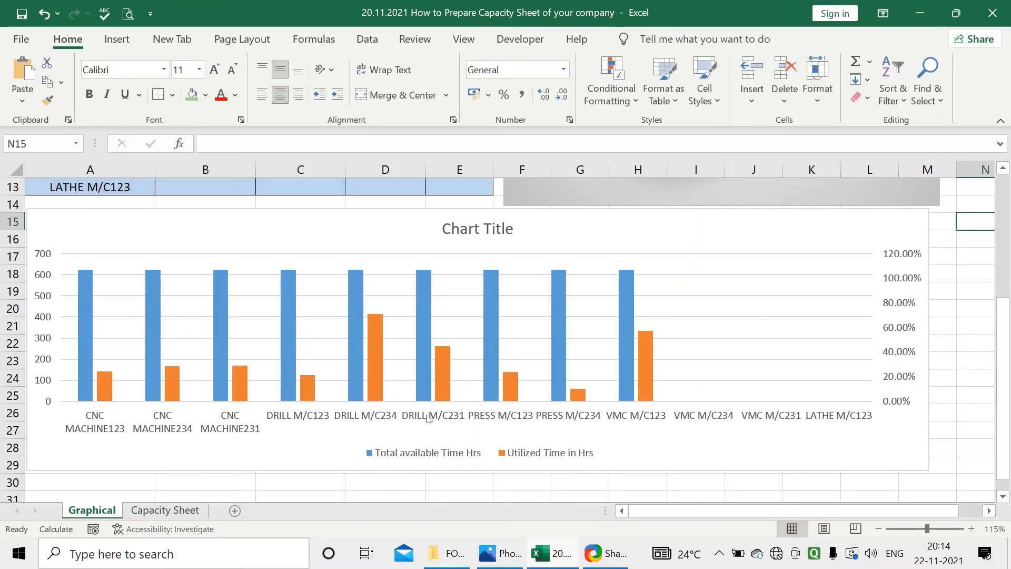
# Change the column chart's title to "m/c wise capacity In Time"
pyautogui.moveTo(177, 392)
pyautogui.click(445, 228)
pyautogui.moveTo(444, 229); pyautogui.dragTo(510, 241)
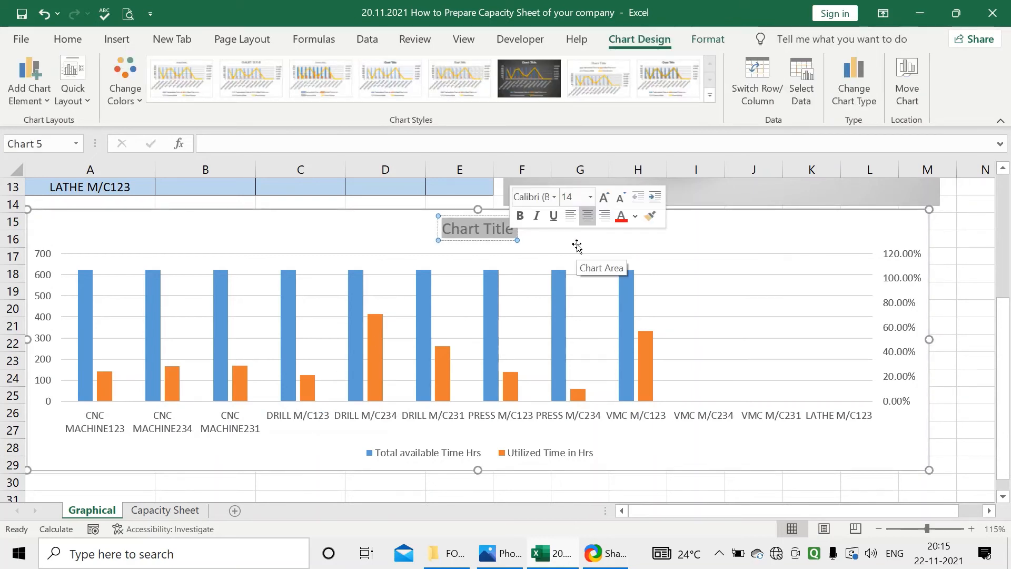
pyautogui.write('CAp')
pyautogui.press('BackSpace')
pyautogui.press('BackSpace')
pyautogui.press('BackSpace')
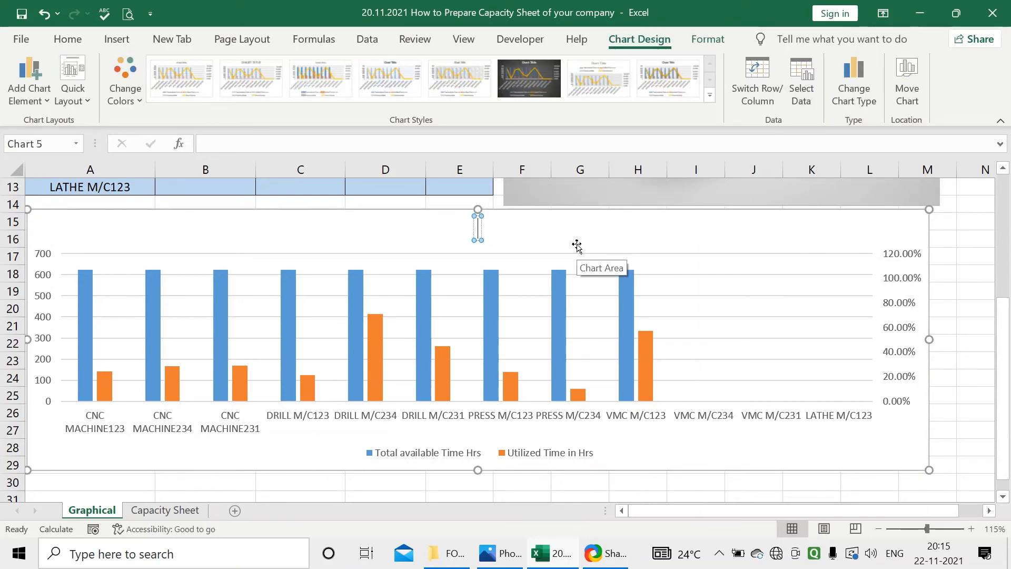
pyautogui.write('m/c wise ')
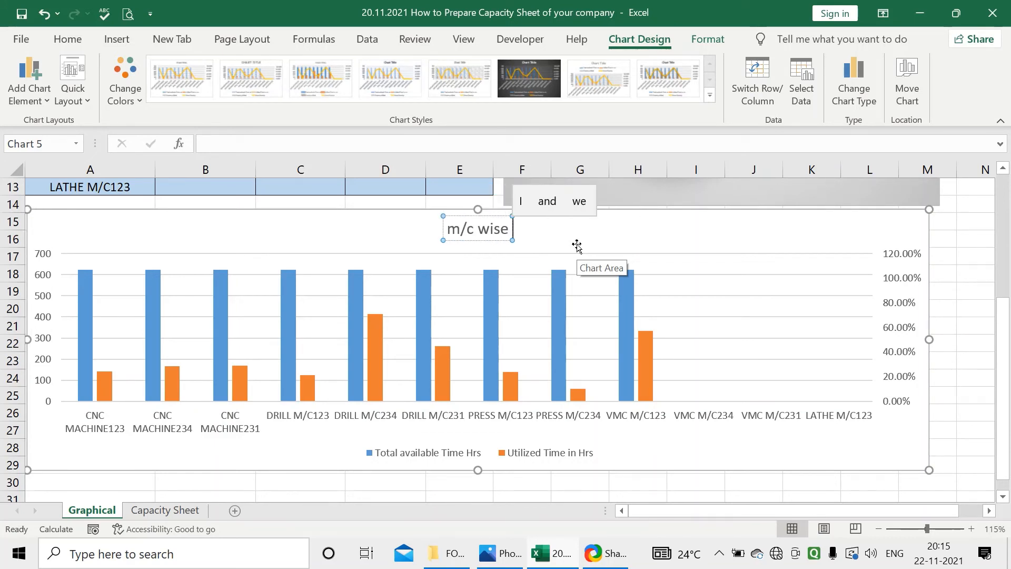
pyautogui.write('capacity')
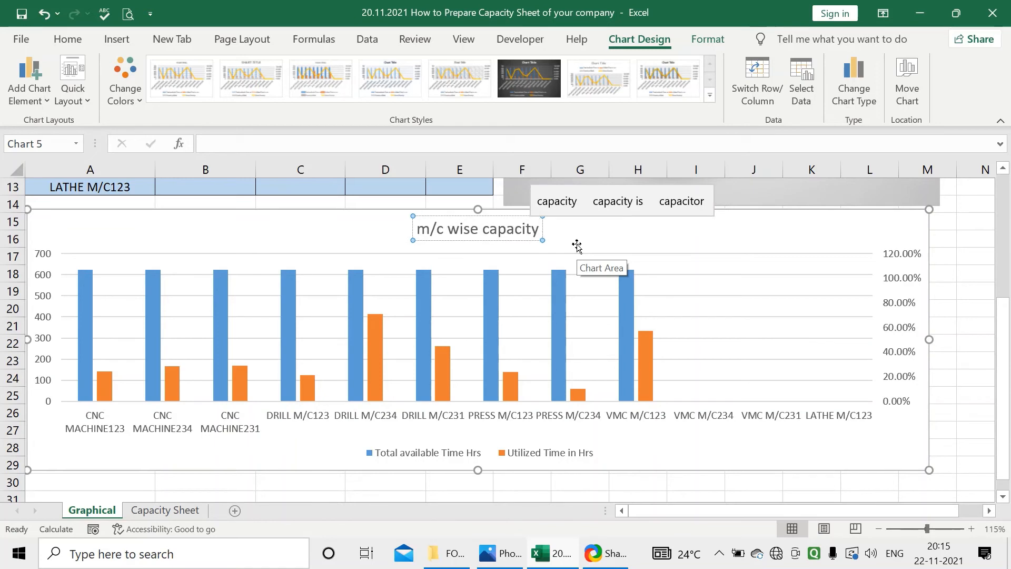
pyautogui.write(' In')
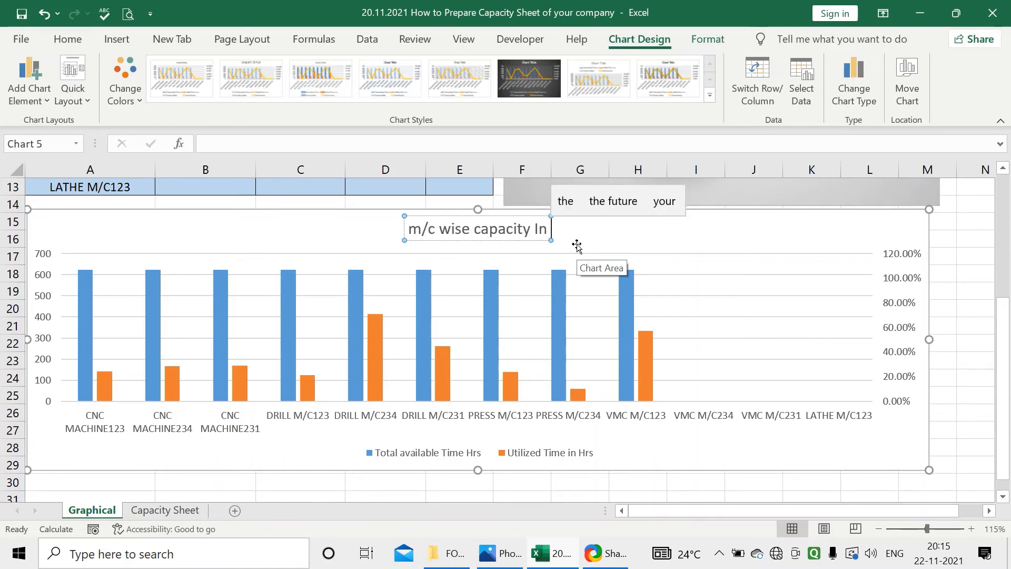
pyautogui.write(' Time')
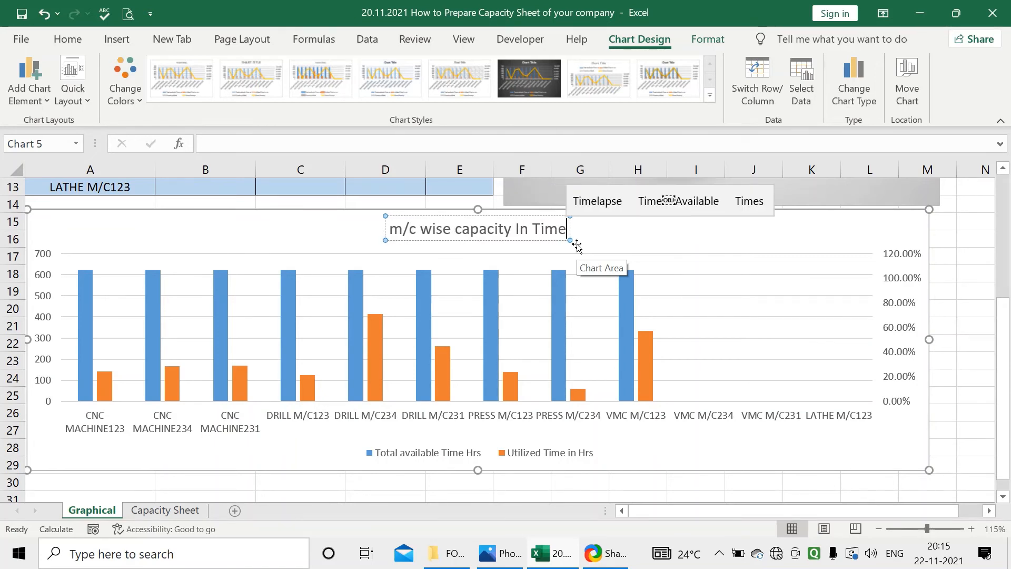
pyautogui.click(578, 245)
# Add data labels to both series of the m/c wise capacity chart
pyautogui.click(957, 226)
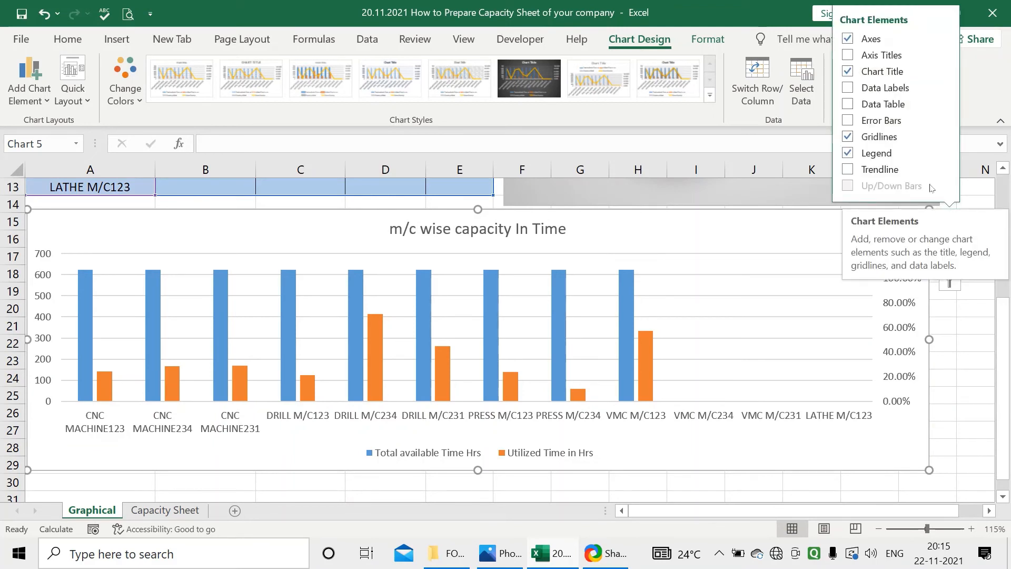
pyautogui.click(848, 88)
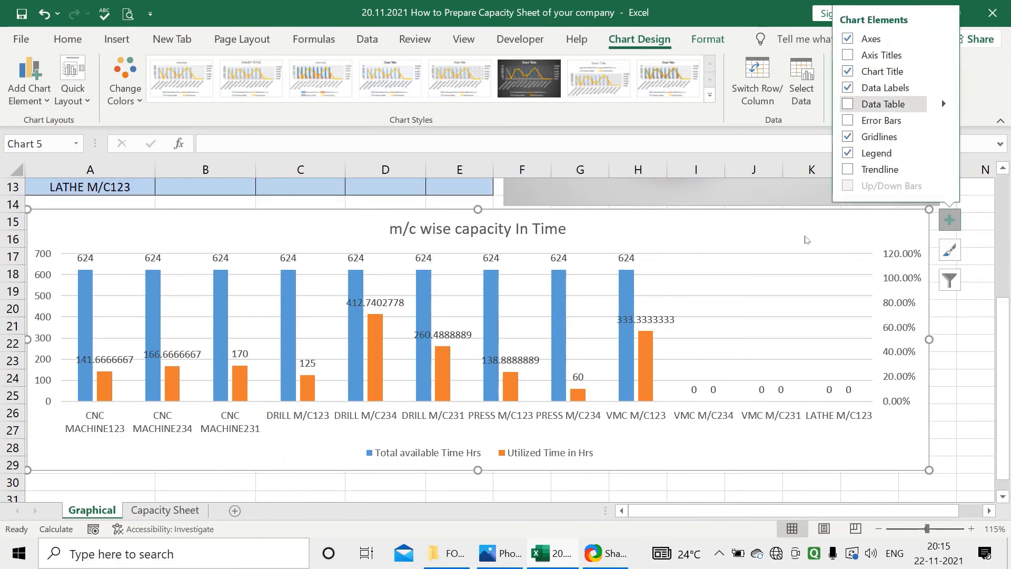
pyautogui.click(780, 287)
pyautogui.click(707, 210)
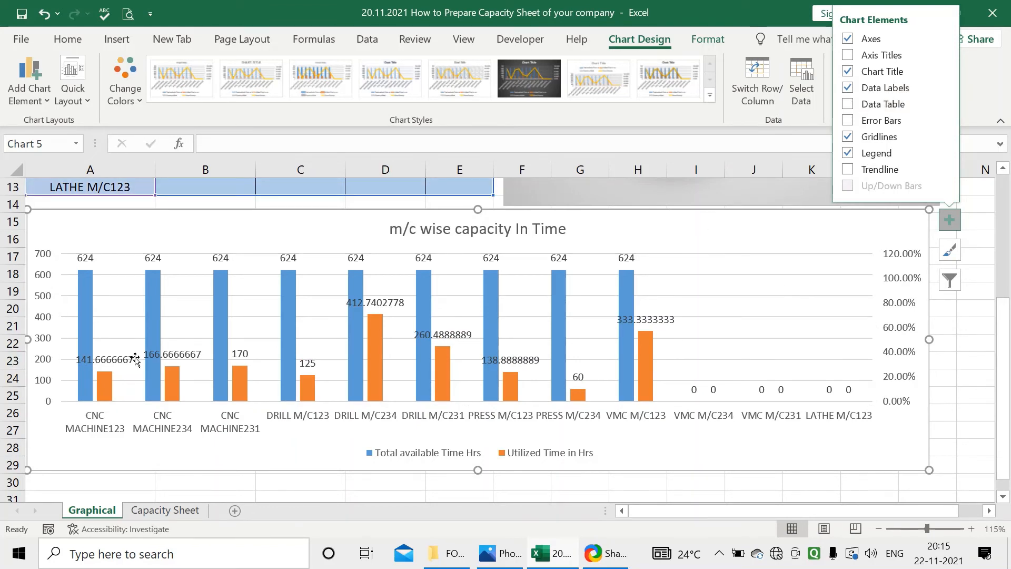
# Set the label position of the Utilized Time in Hrs data labels to Inside Base
pyautogui.click(191, 357)
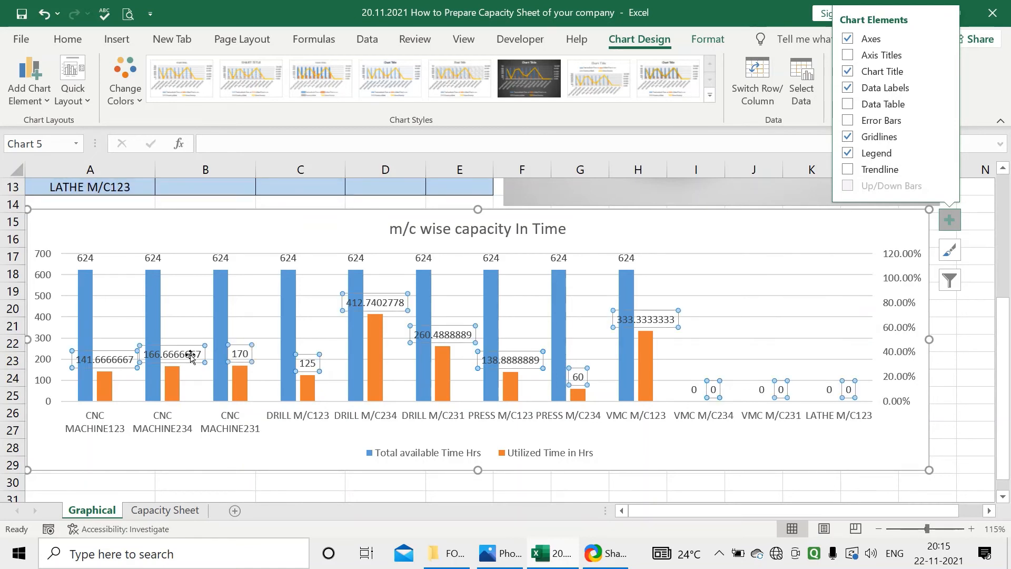
pyautogui.rightClick(192, 357)
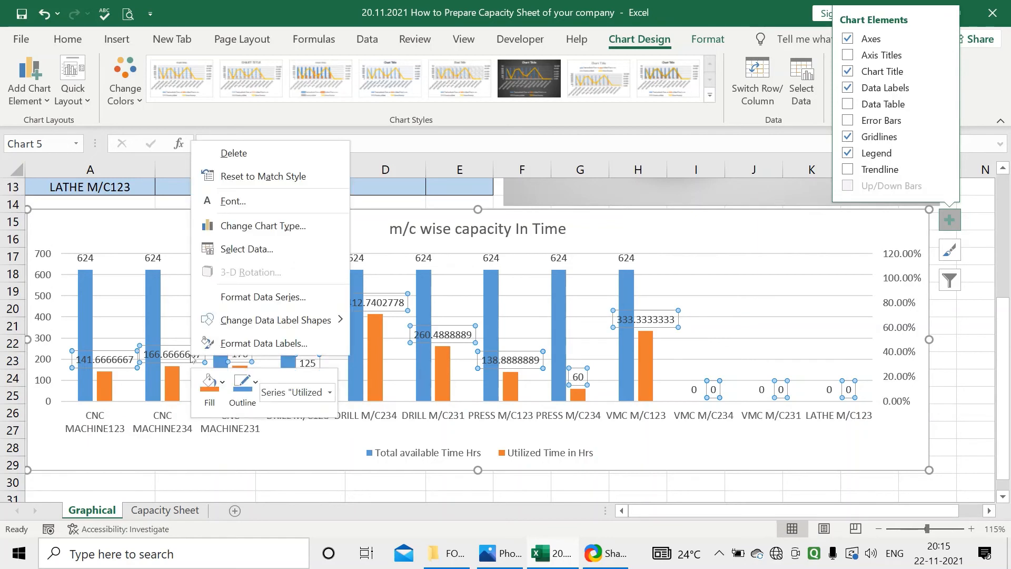
pyautogui.click(229, 343)
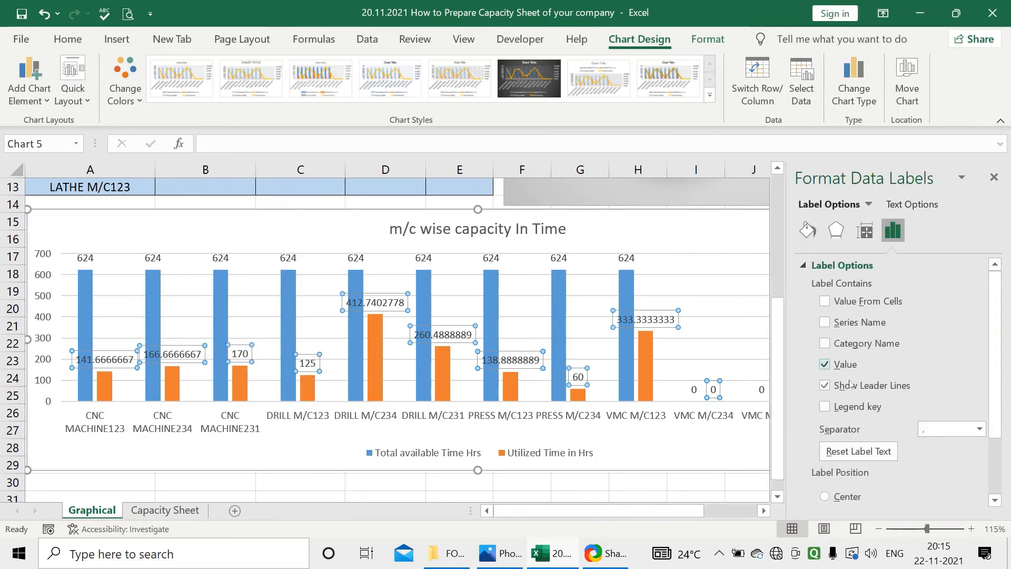
pyautogui.scroll(-2, 826, 368)
pyautogui.click(825, 453)
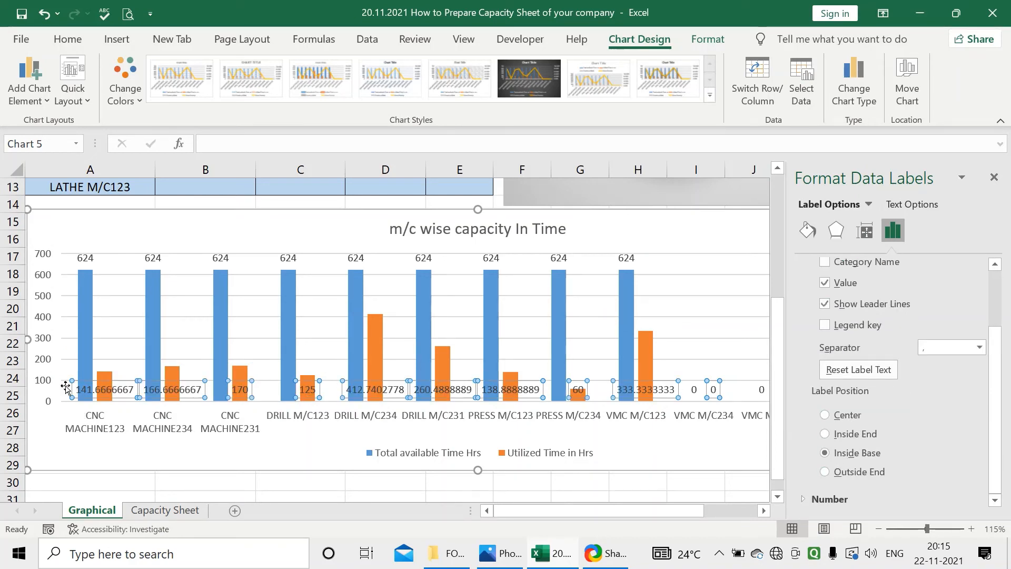
# Rotate all text of the Utilized Time in Hrs data labels by 270° and close the label formatting
pyautogui.click(937, 202)
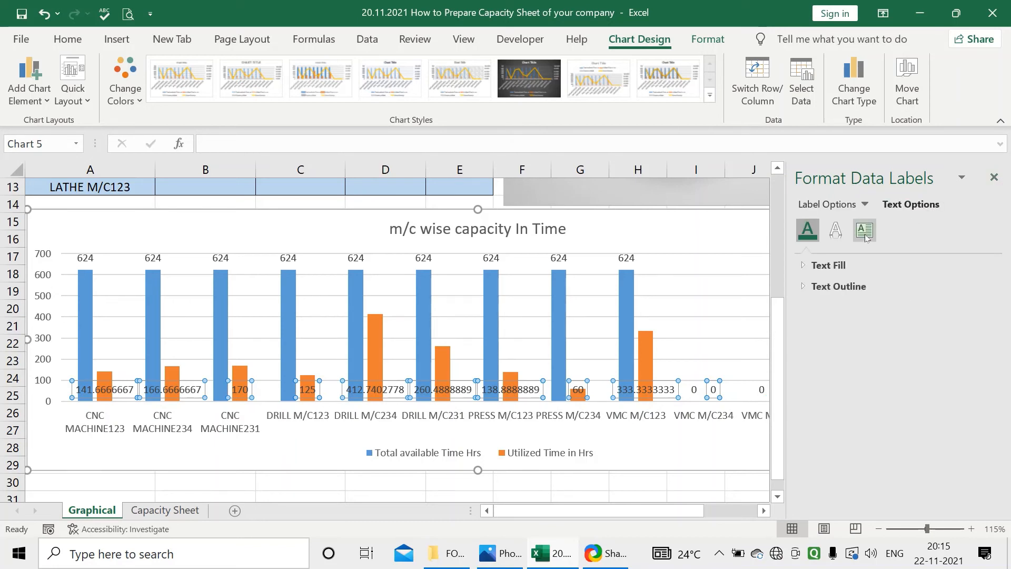
pyautogui.click(864, 236)
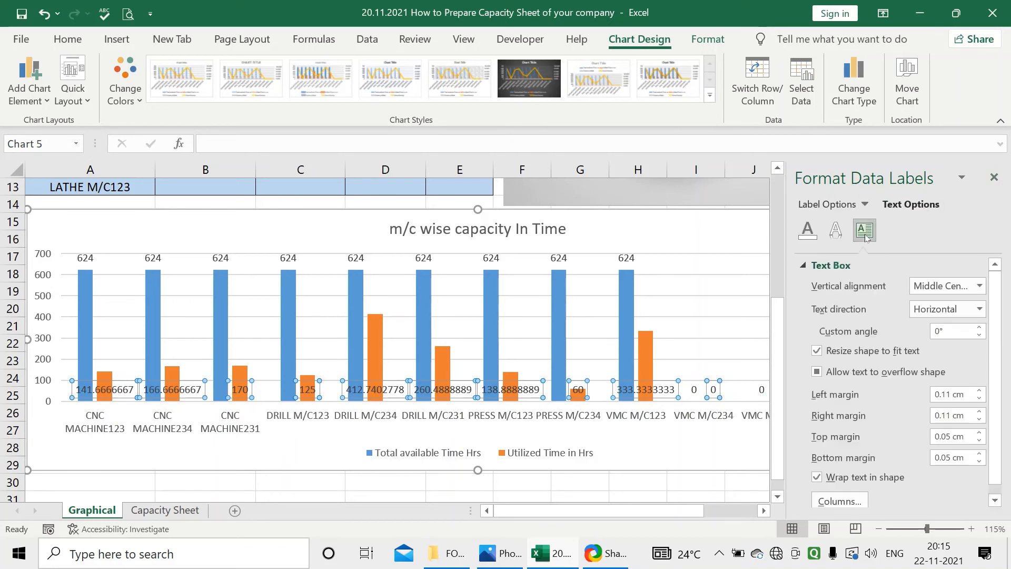
pyautogui.click(978, 309)
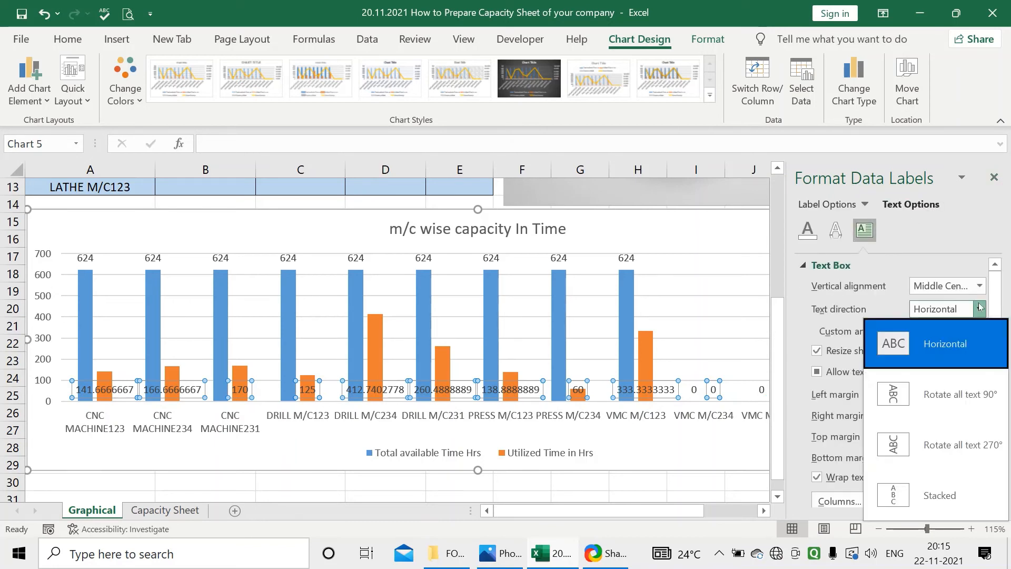
pyautogui.click(946, 445)
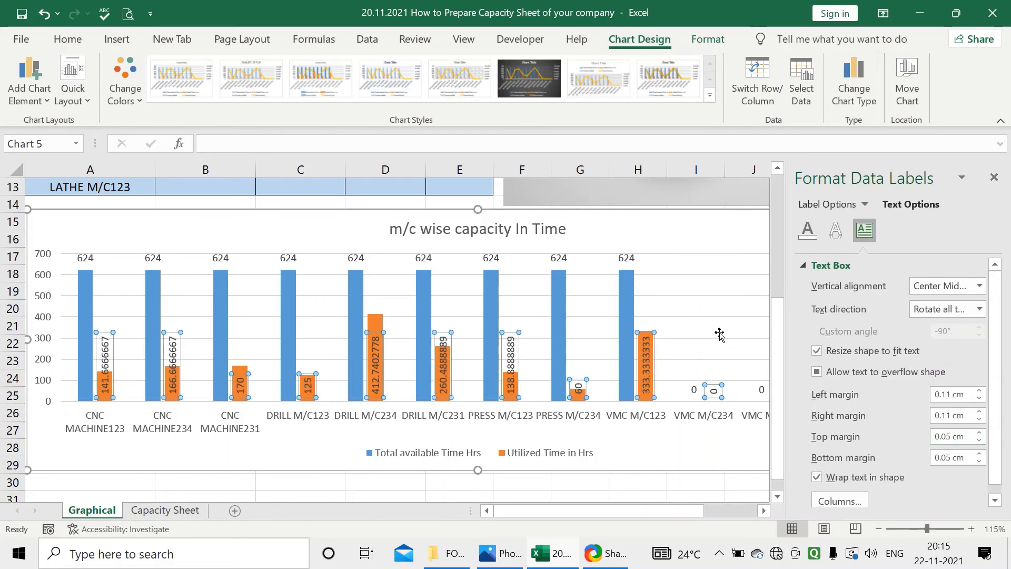
pyautogui.click(996, 179)
pyautogui.click(657, 468)
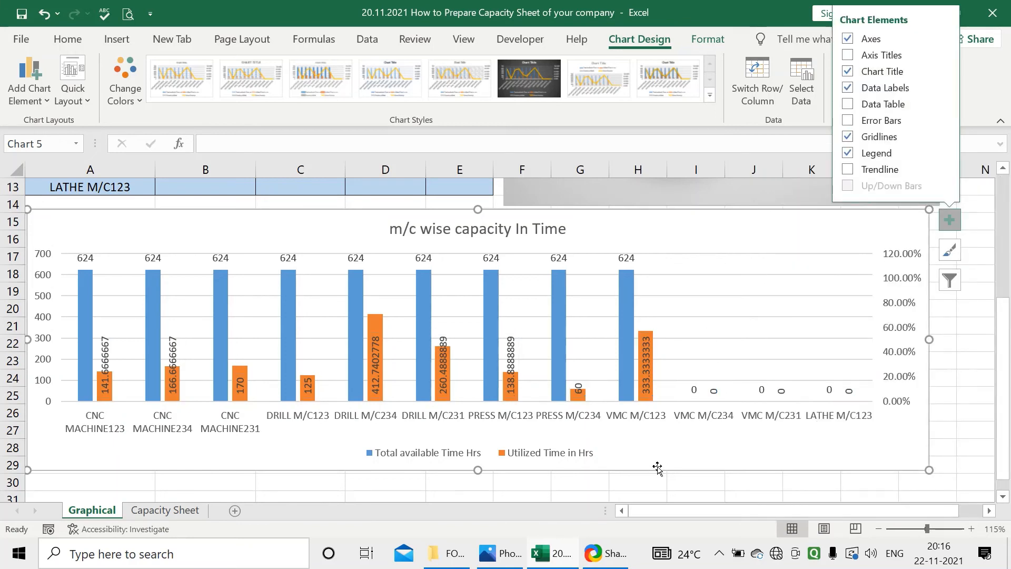
# Set the label position of the Total available Time Hrs data labels to Inside Base
pyautogui.click(495, 259)
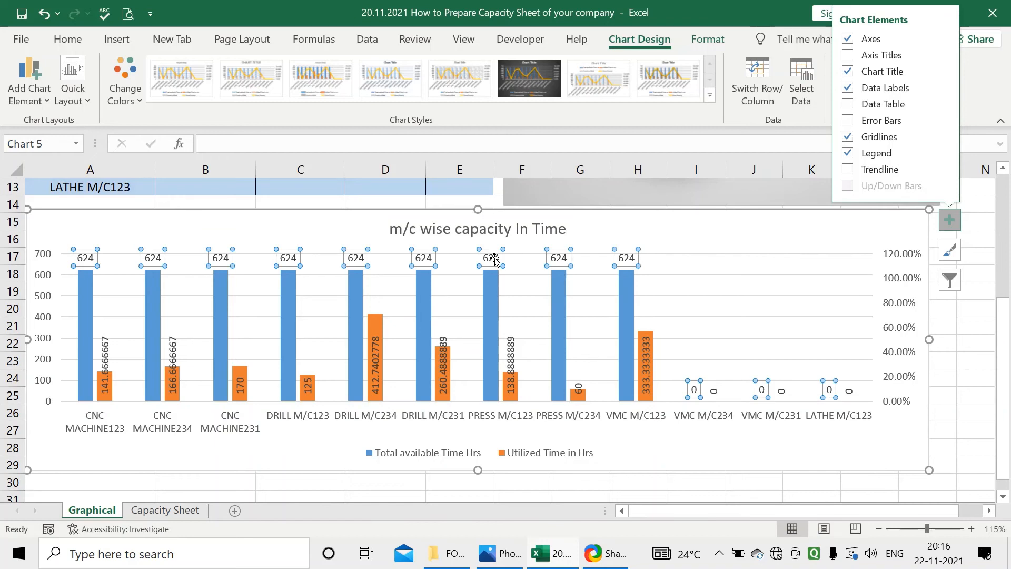
pyautogui.rightClick(495, 259)
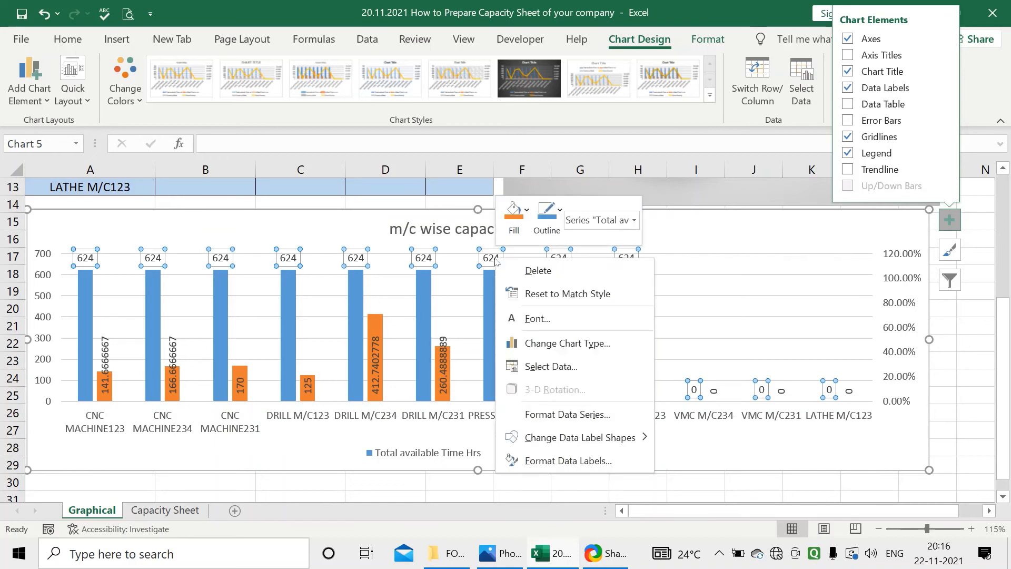
pyautogui.click(567, 461)
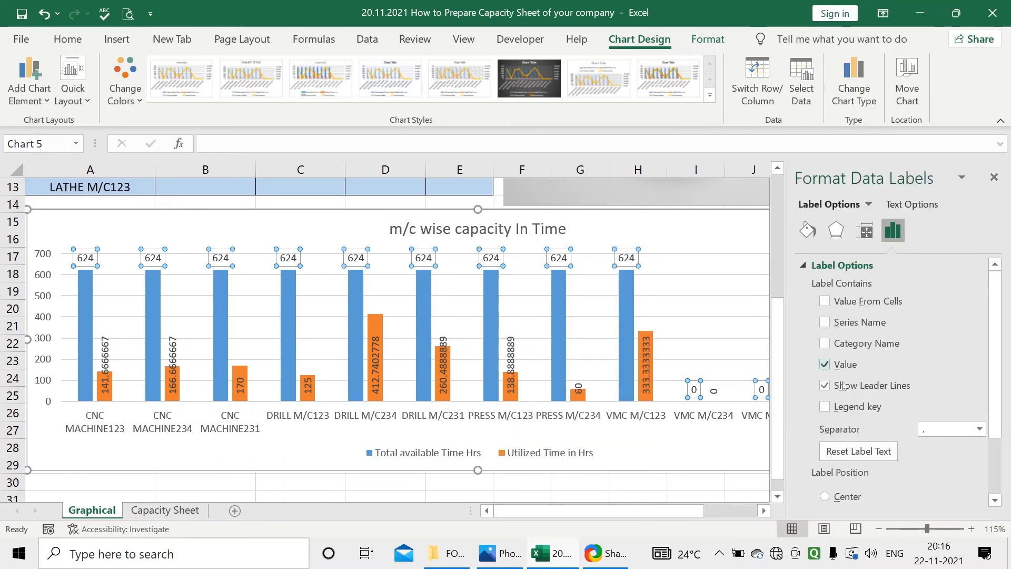
pyautogui.scroll(-2, 858, 369)
pyautogui.click(847, 453)
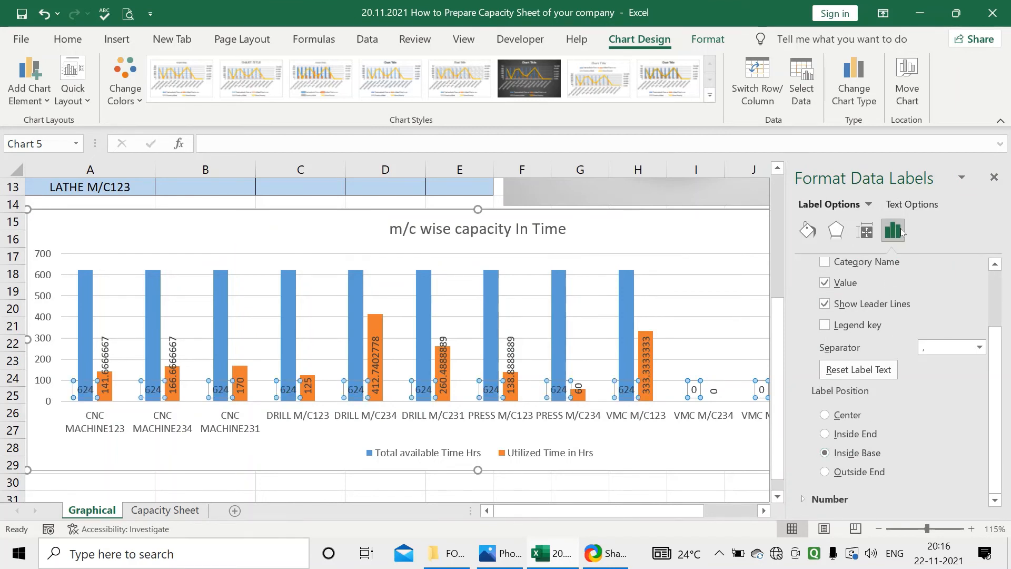
# Rotate all text of the Total available Time Hrs data labels by 270° and close the label formatting
pyautogui.click(917, 206)
pyautogui.click(864, 230)
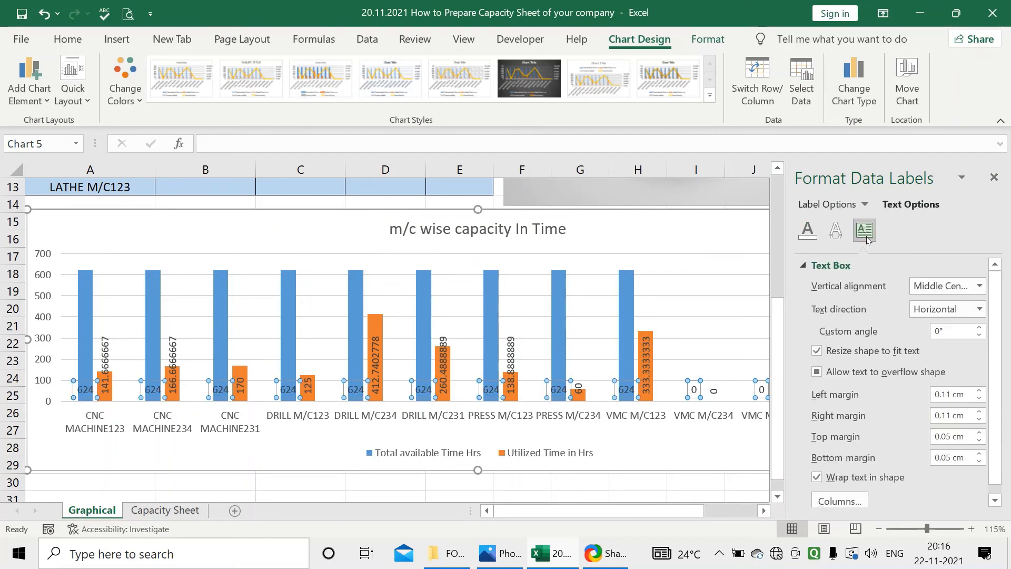
pyautogui.click(979, 309)
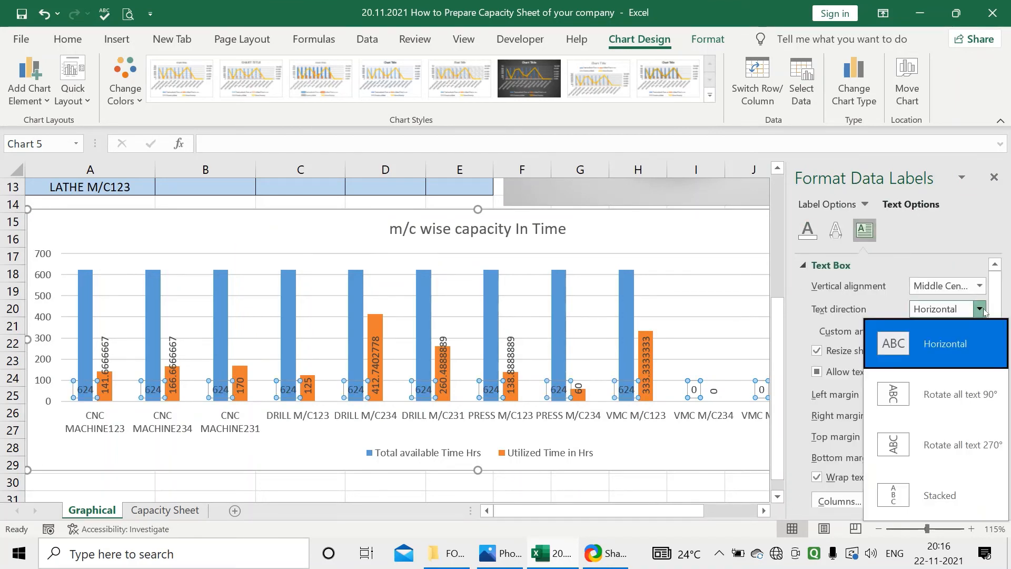
pyautogui.click(942, 447)
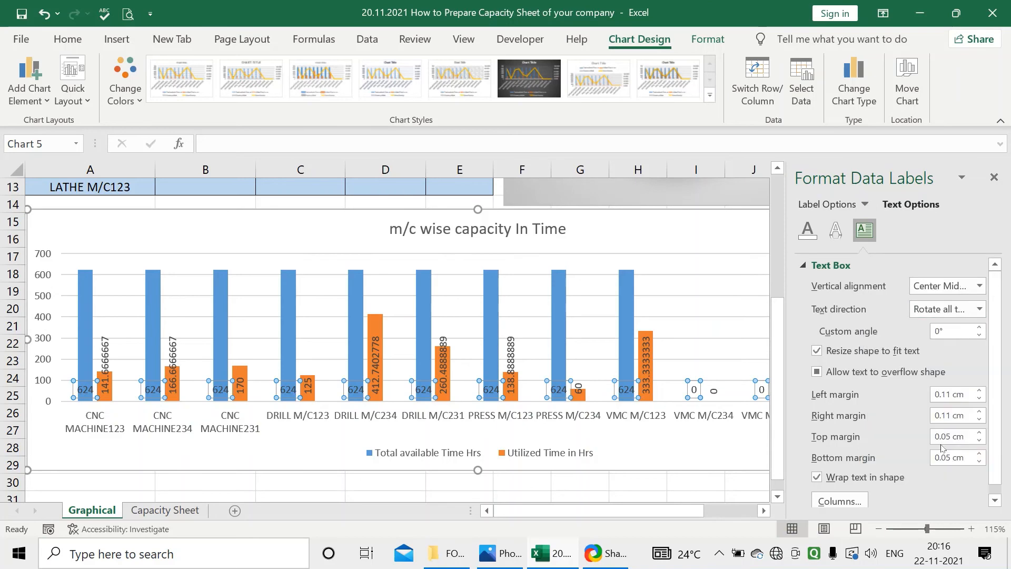
pyautogui.click(993, 177)
pyautogui.click(531, 496)
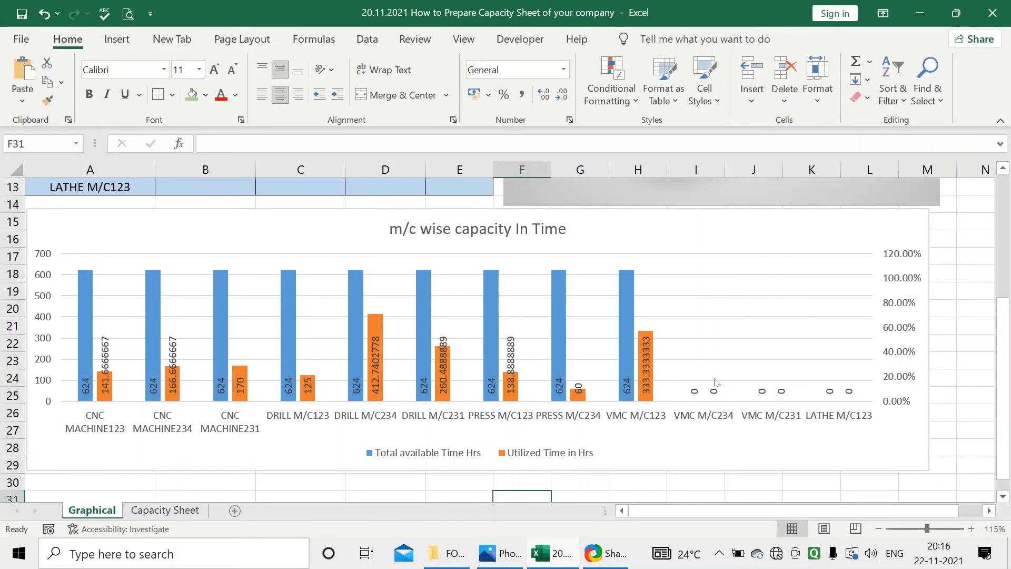
# Format the Utilized Time in Hrs data labels as bold, size 10, with the Automatic font color
pyautogui.click(644, 363)
pyautogui.rightClick(645, 362)
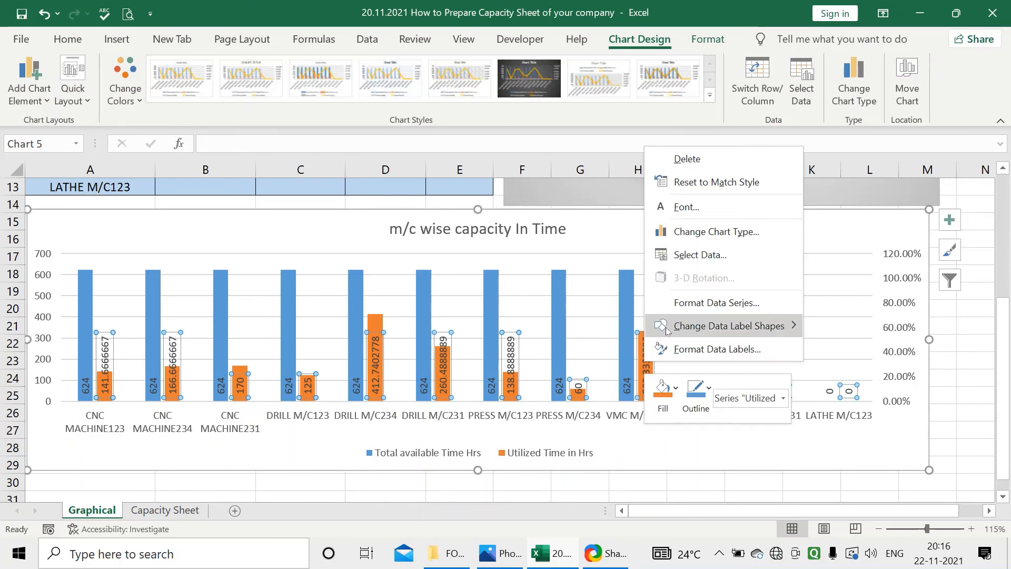
pyautogui.click(694, 208)
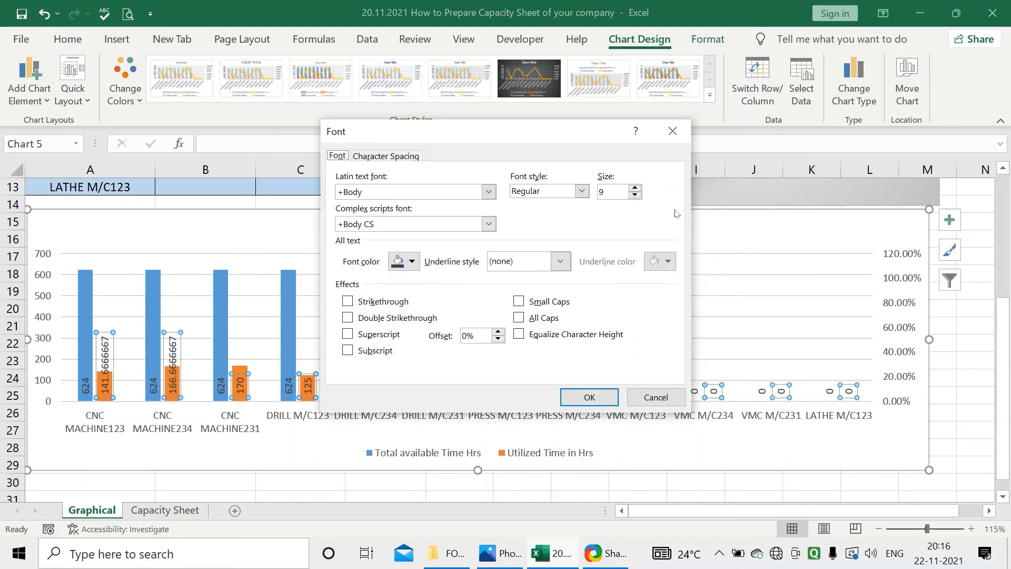
pyautogui.click(582, 191)
pyautogui.click(531, 239)
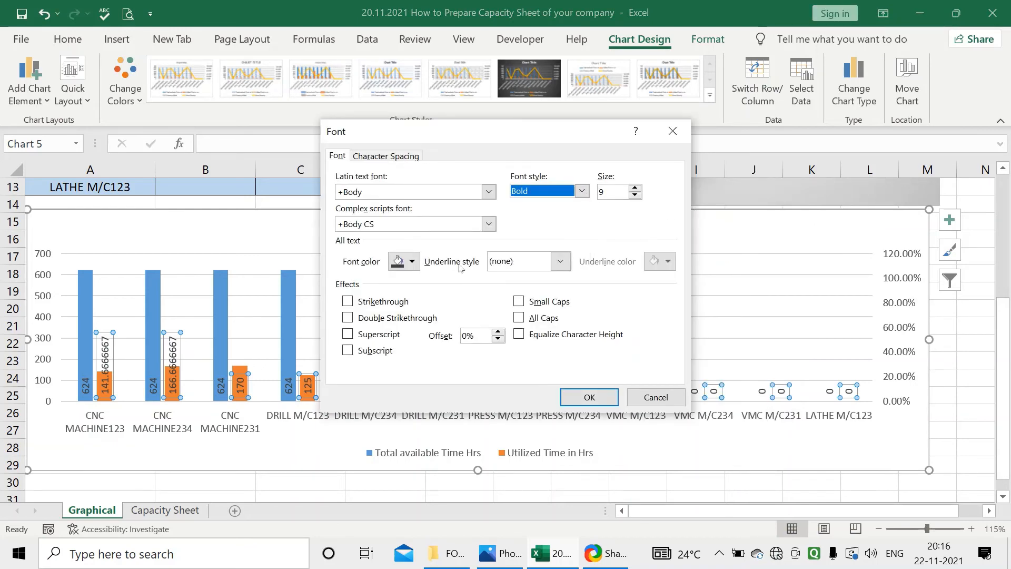
pyautogui.click(411, 260)
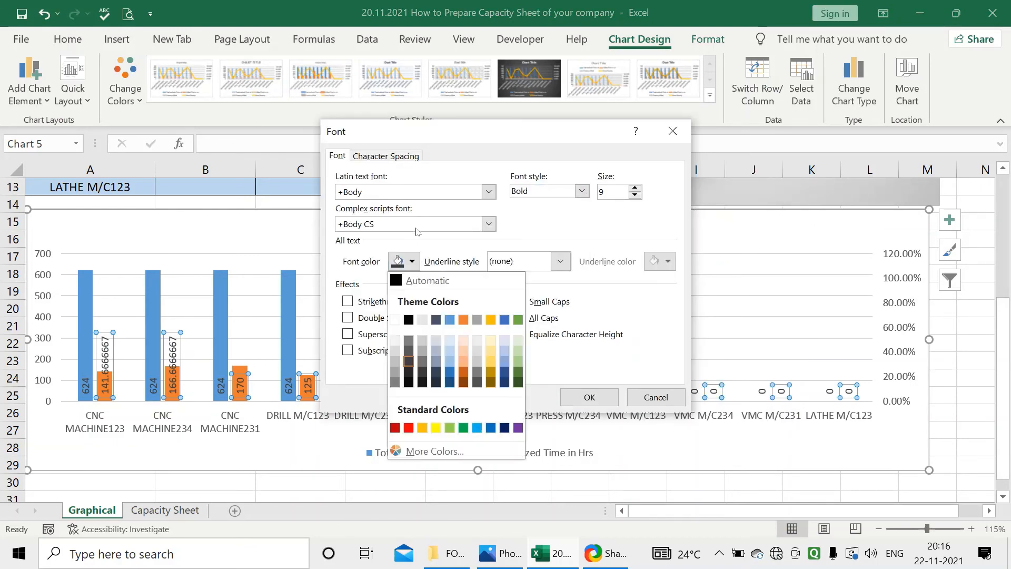
pyautogui.click(416, 280)
pyautogui.click(635, 188)
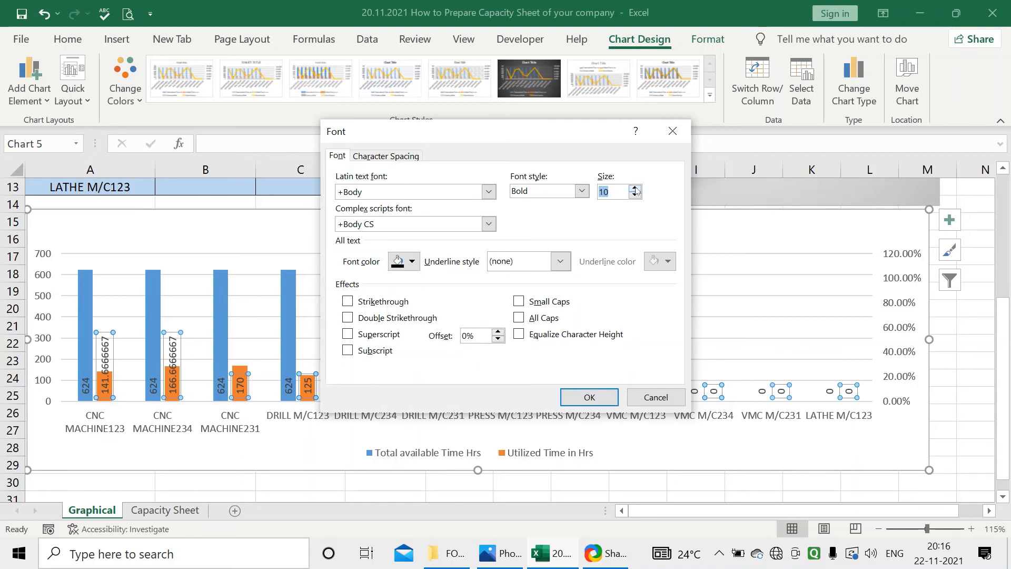
pyautogui.click(596, 400)
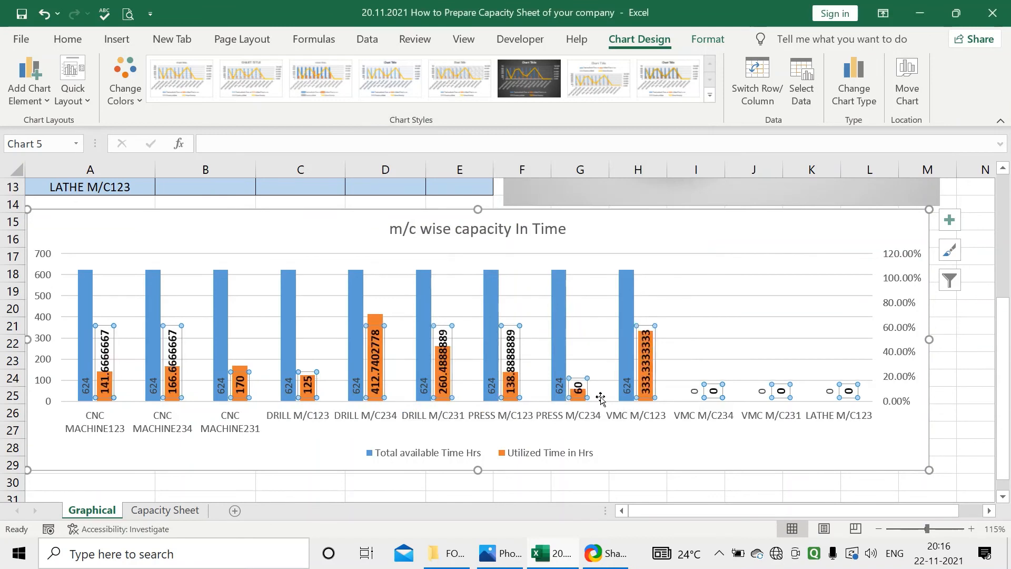
# Copy the Utilized Time in Hrs data label formatting onto the Total available Time Hrs data labels with Format Painter
pyautogui.click(67, 39)
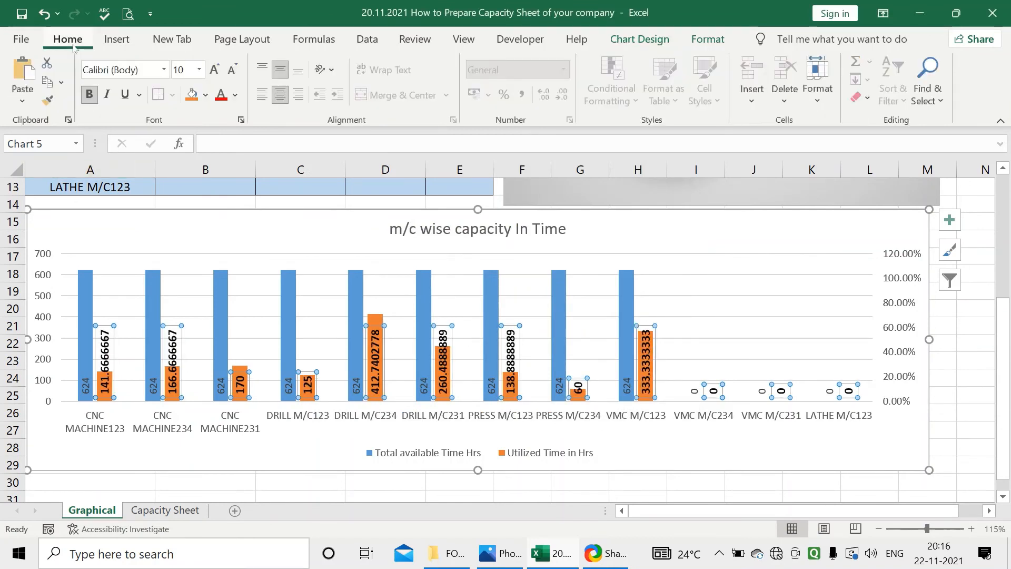
pyautogui.click(48, 100)
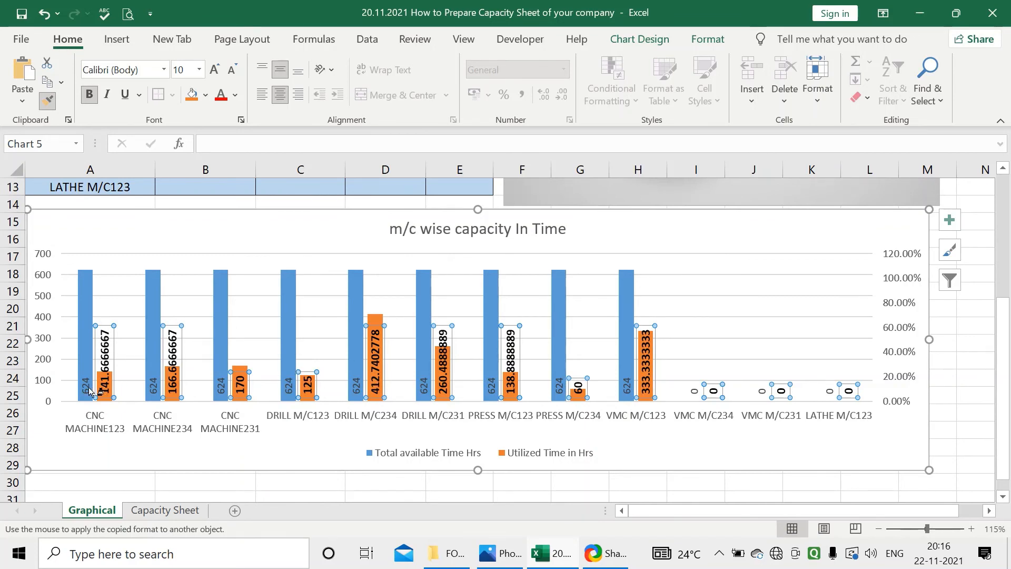
pyautogui.click(87, 389)
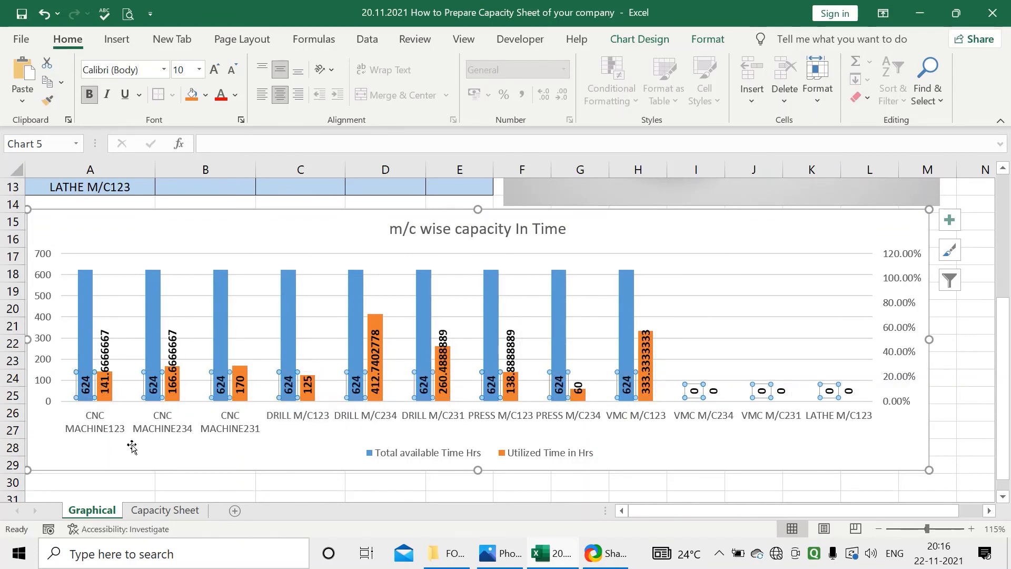
# Format the horizontal axis machine names as bold, size 10.2, with the Automatic font color
pyautogui.click(167, 428)
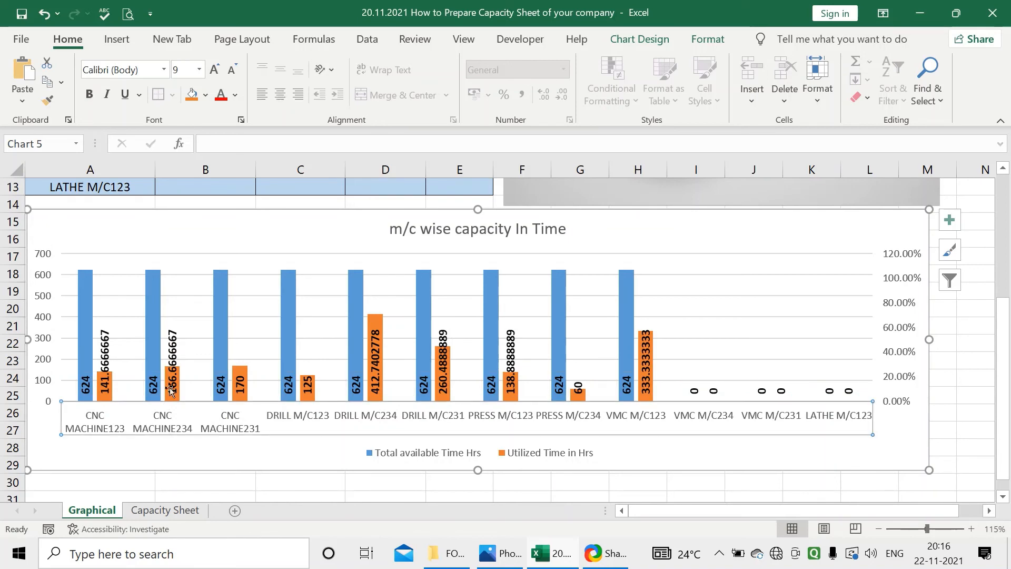
pyautogui.rightClick(173, 428)
pyautogui.click(198, 270)
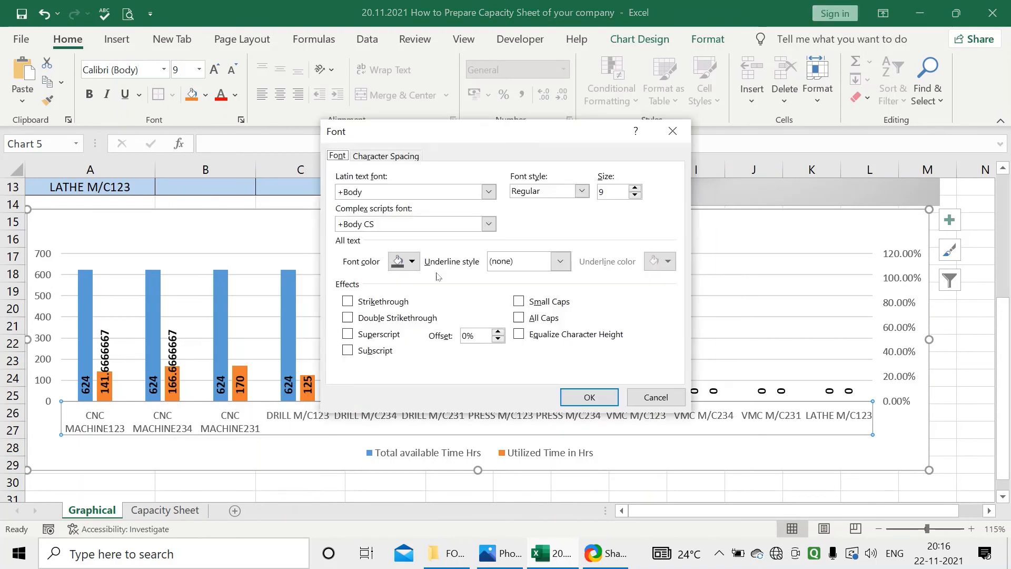
pyautogui.click(581, 191)
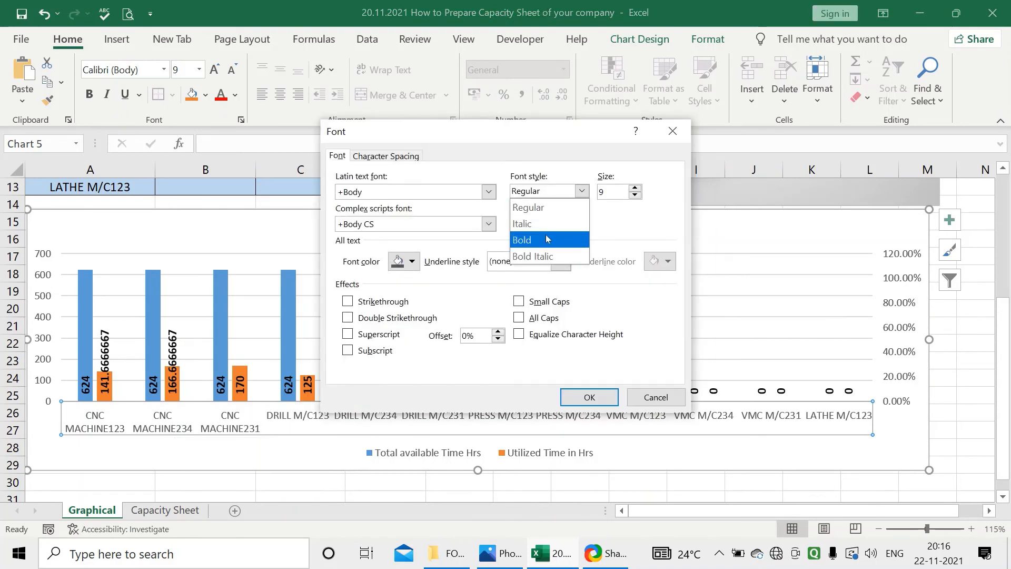
pyautogui.click(547, 214)
pyautogui.click(411, 261)
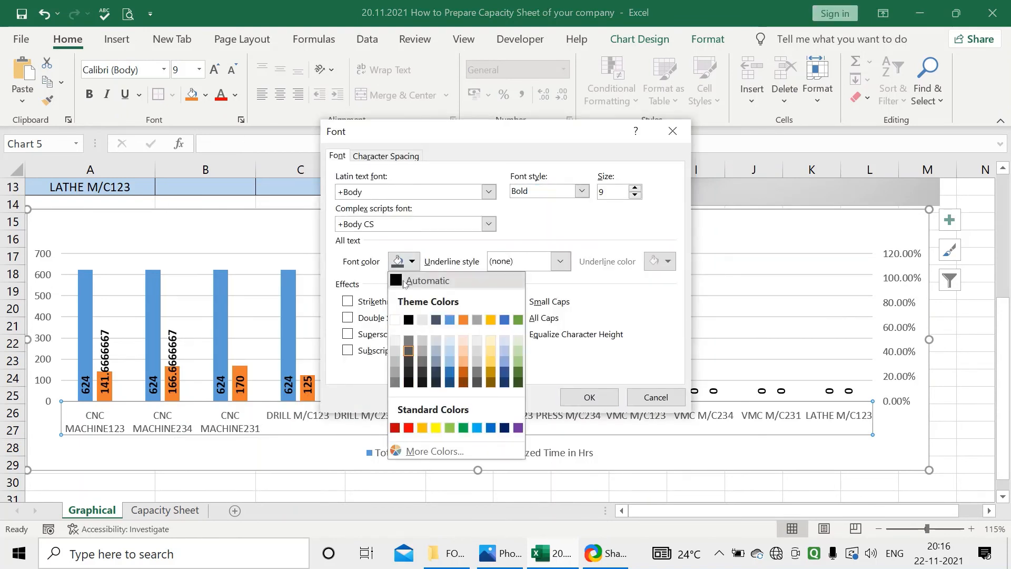
pyautogui.click(431, 281)
pyautogui.doubleClick(635, 188)
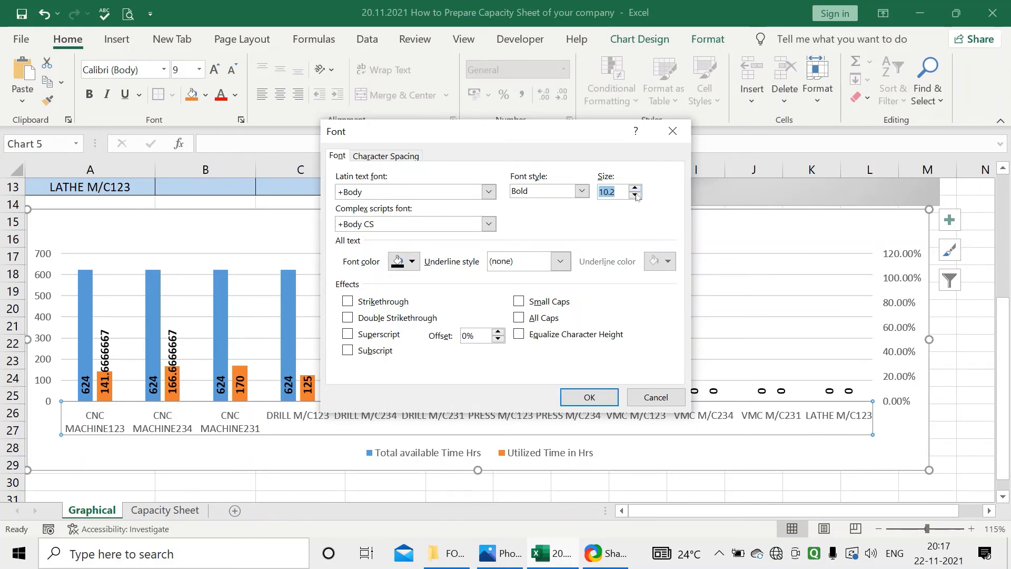
pyautogui.click(589, 397)
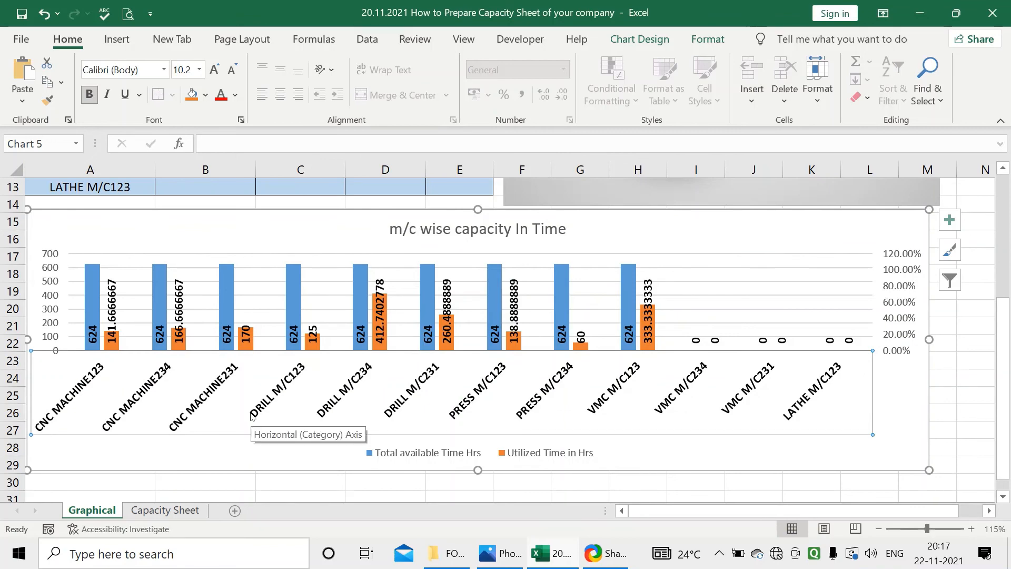
# Reduce the font size of the horizontal axis machine names to 9.3
pyautogui.scroll(1, 258, 413)
pyautogui.scroll(-1, 266, 410)
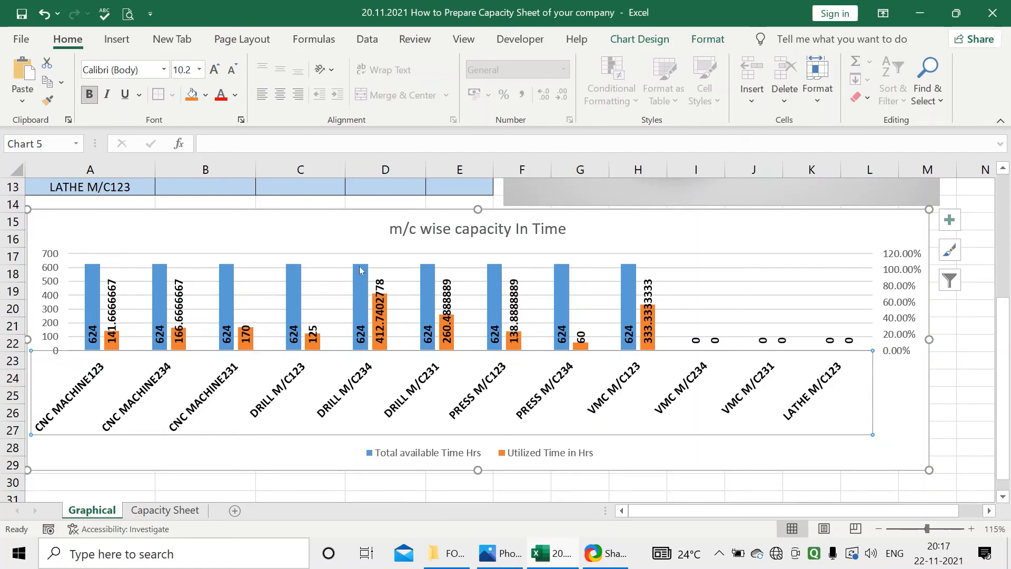
pyautogui.rightClick(391, 392)
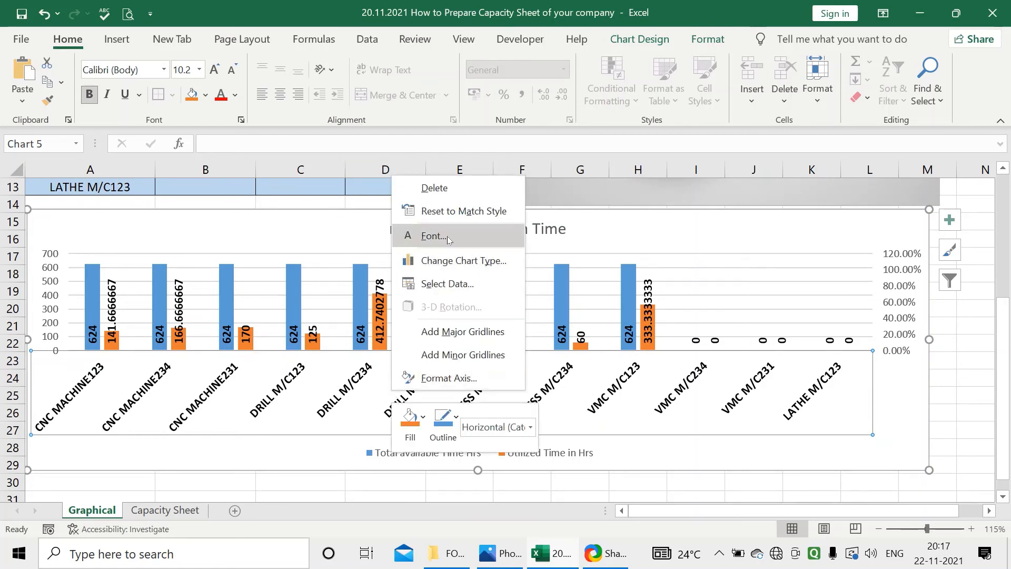
pyautogui.click(424, 234)
pyautogui.click(635, 194)
pyautogui.click(635, 195)
pyautogui.click(635, 194)
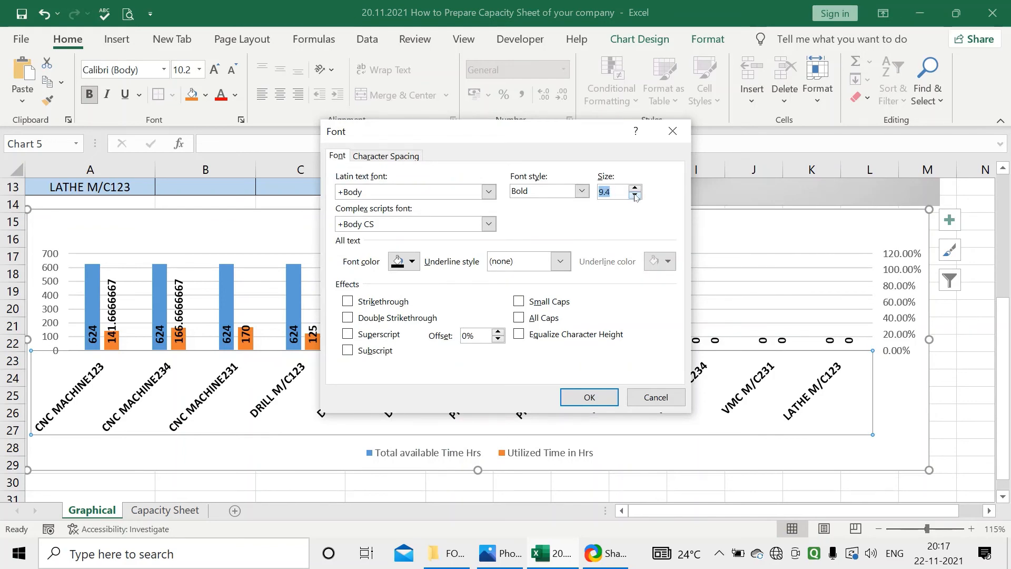
pyautogui.click(595, 399)
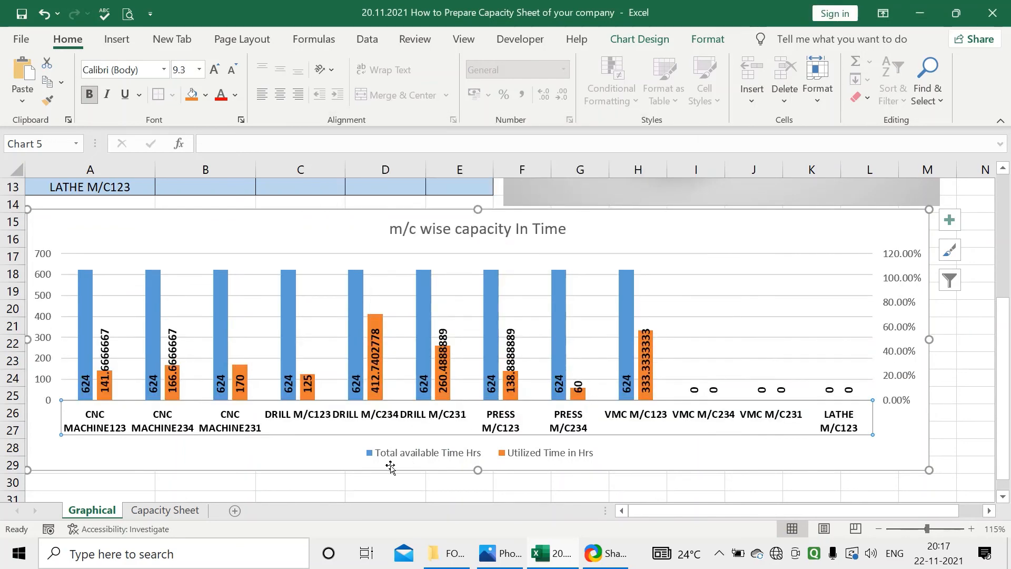
# Give the chart area of the m/c wise capacity In Time chart a border with rounded corners
pyautogui.click(335, 473)
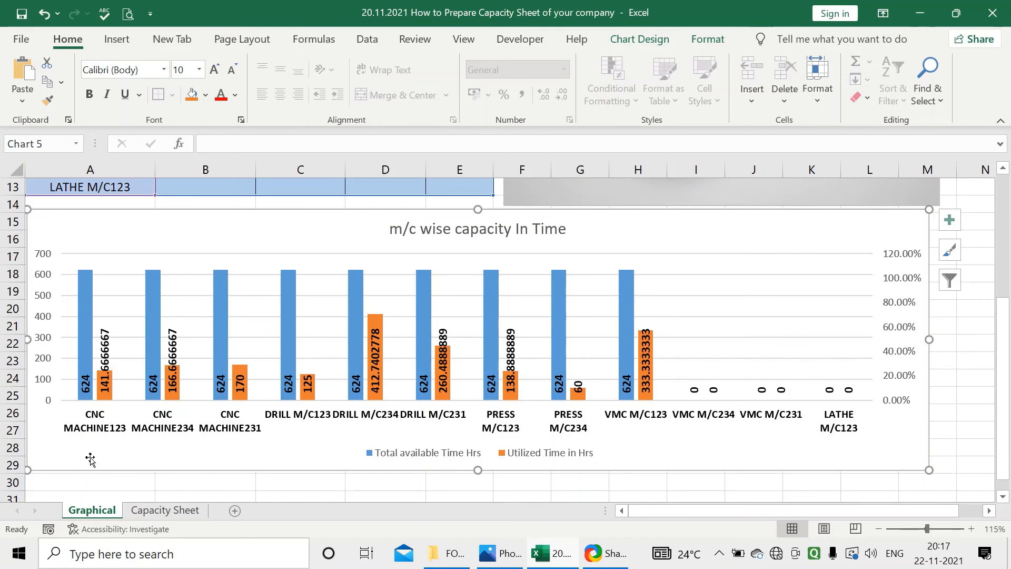
pyautogui.rightClick(864, 220)
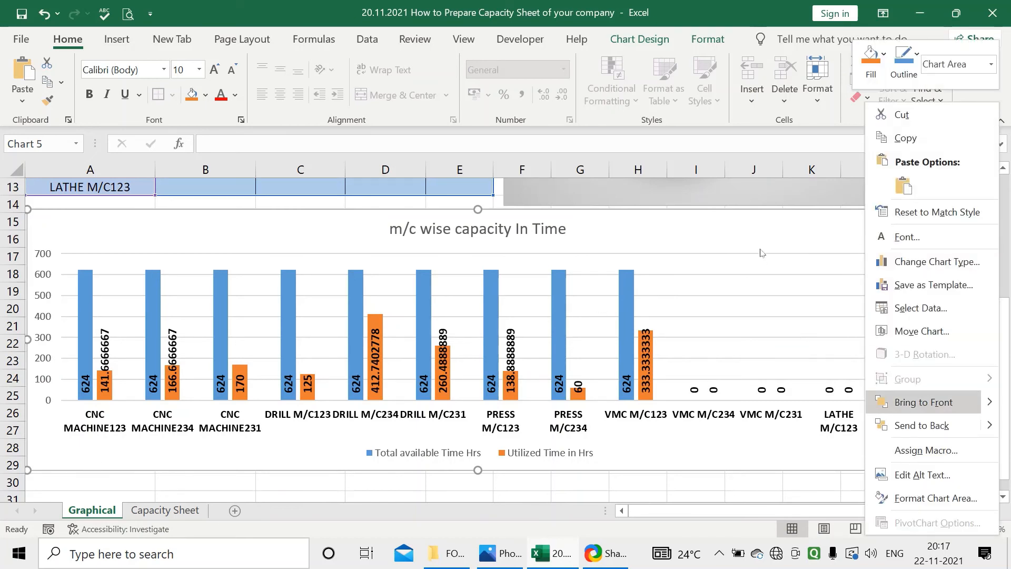
pyautogui.click(929, 499)
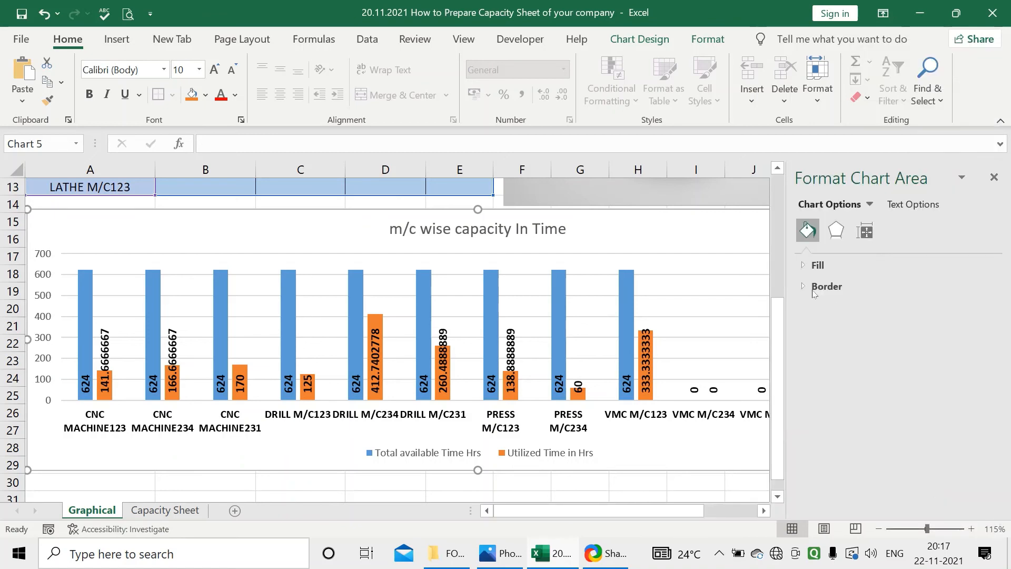
pyautogui.click(813, 293)
pyautogui.scroll(-5, 863, 385)
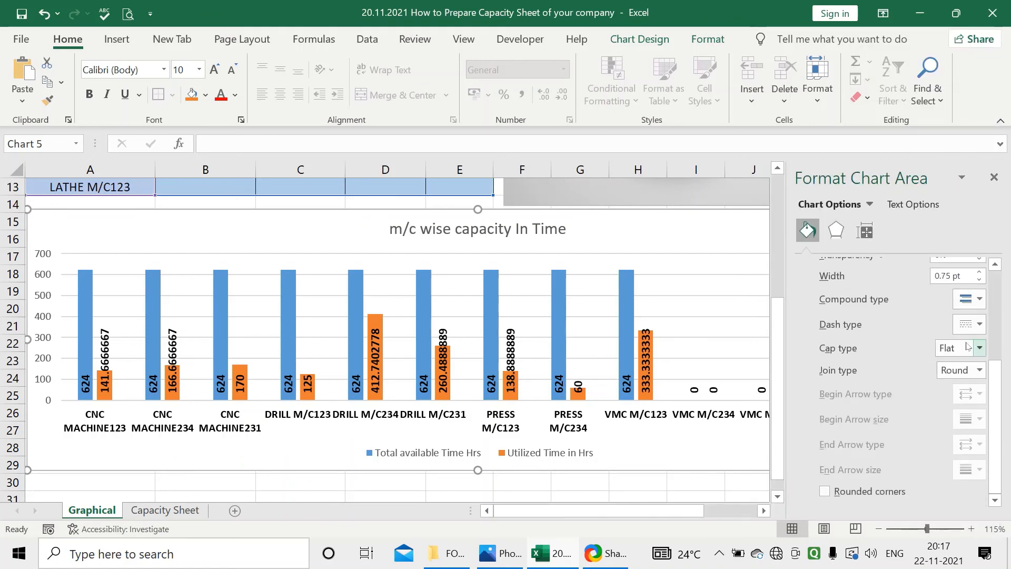
pyautogui.click(825, 491)
pyautogui.scroll(3, 848, 435)
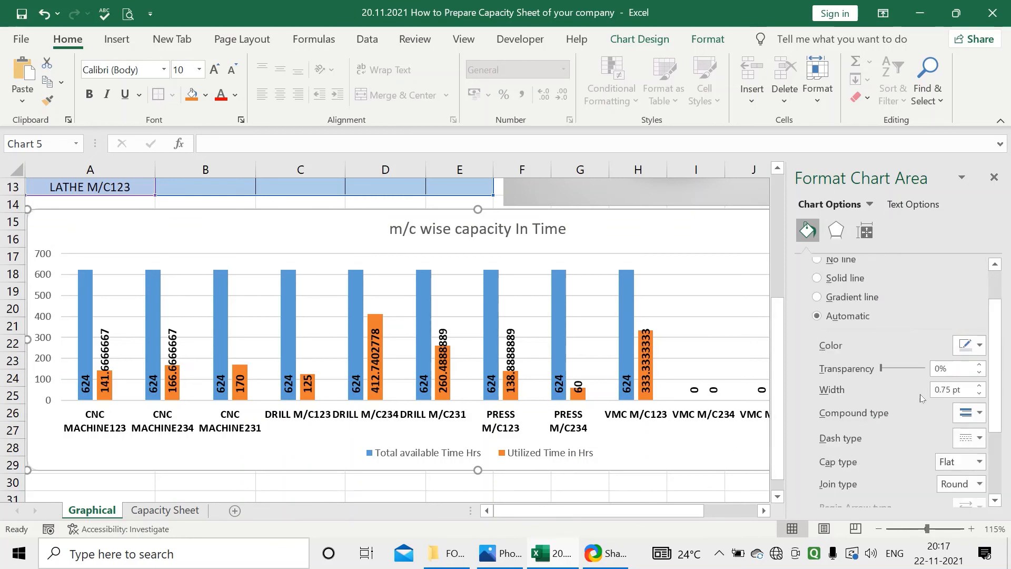
# Set the chart area's border color to the gold theme color and close the chart formatting
pyautogui.click(978, 414)
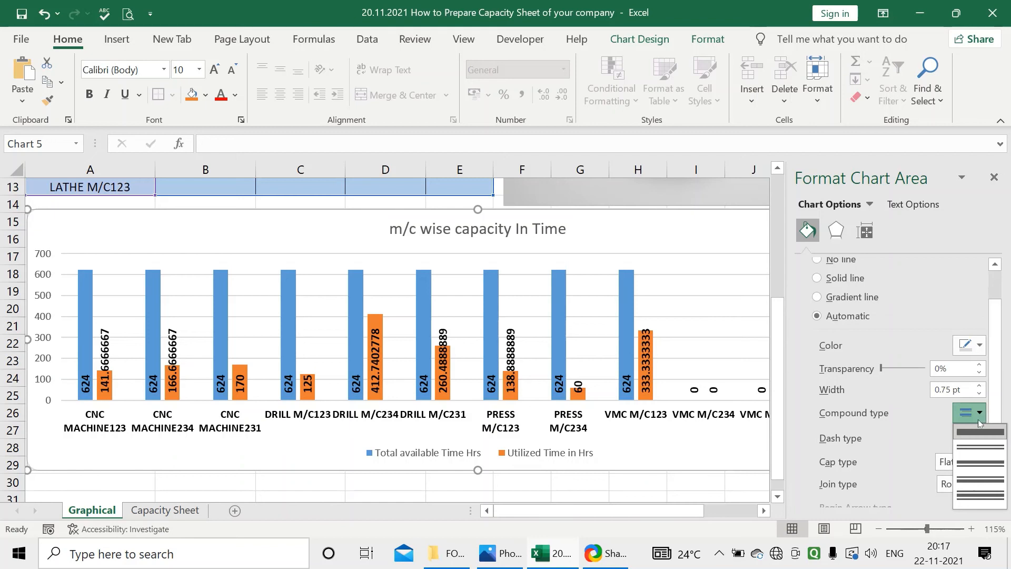
pyautogui.click(979, 414)
pyautogui.click(978, 346)
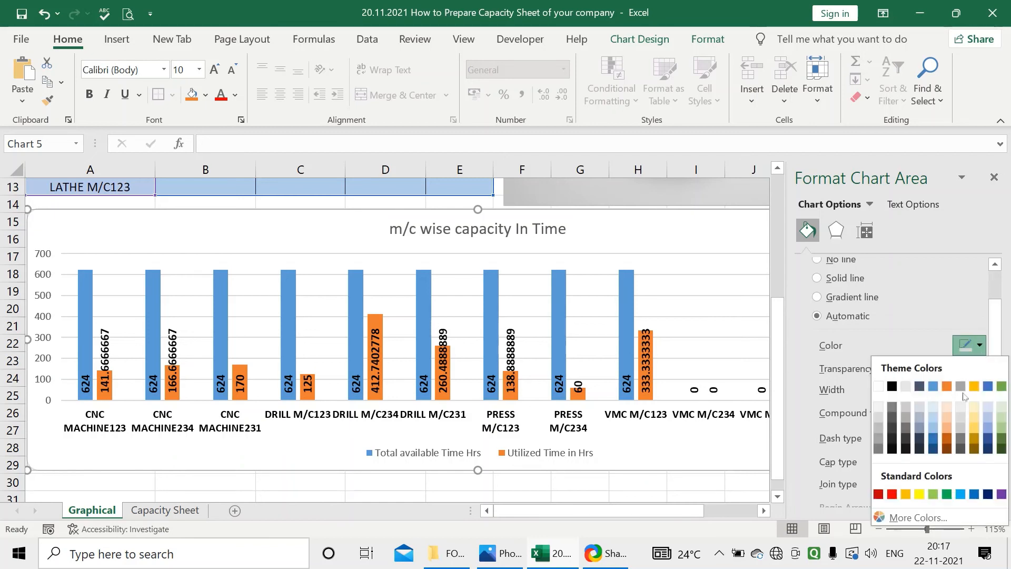
pyautogui.click(973, 387)
pyautogui.click(706, 482)
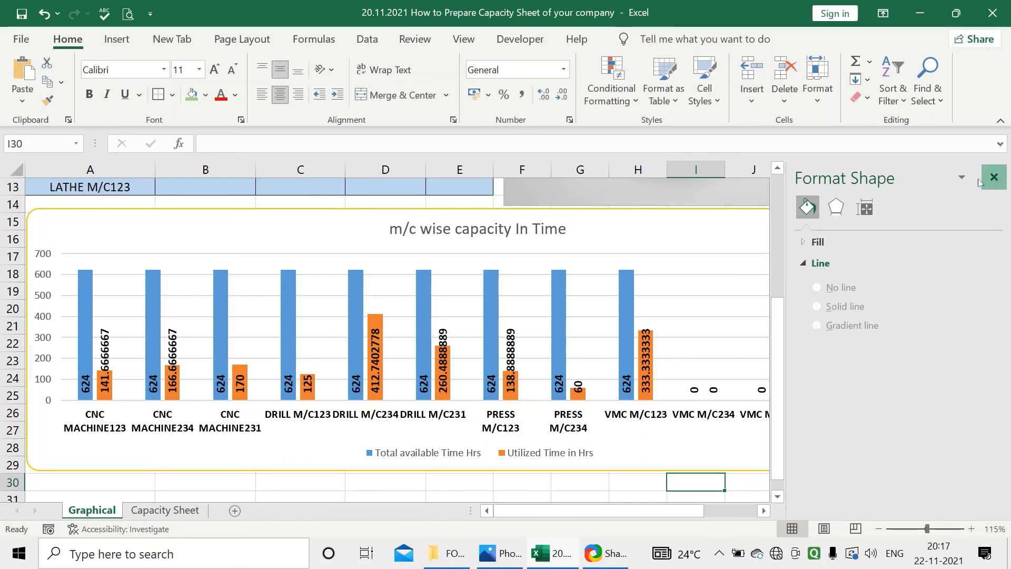
pyautogui.click(994, 177)
# Delete the untitled area chart below the m/c wise capacity In Time chart
pyautogui.scroll(-6, 592, 326)
pyautogui.scroll(6, 584, 343)
pyautogui.scroll(-6, 583, 344)
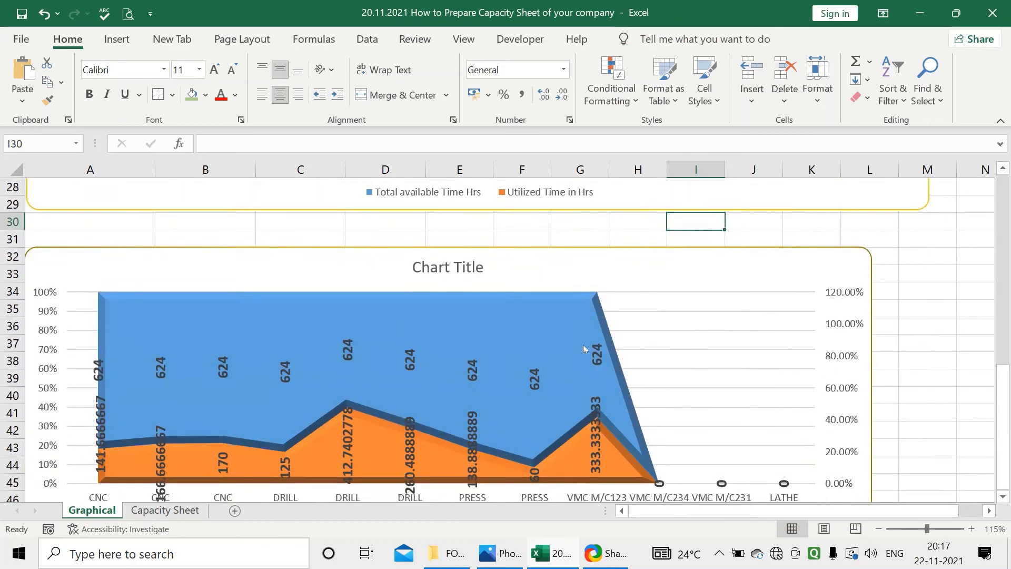
pyautogui.scroll(6, 582, 344)
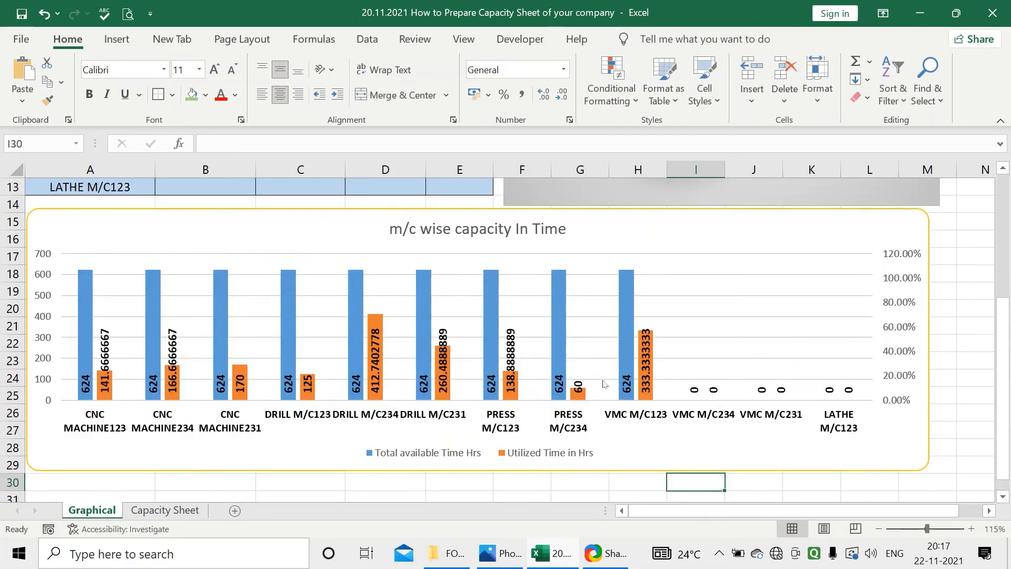
pyautogui.scroll(-2, 611, 442)
pyautogui.click(611, 427)
pyautogui.press('Delete')
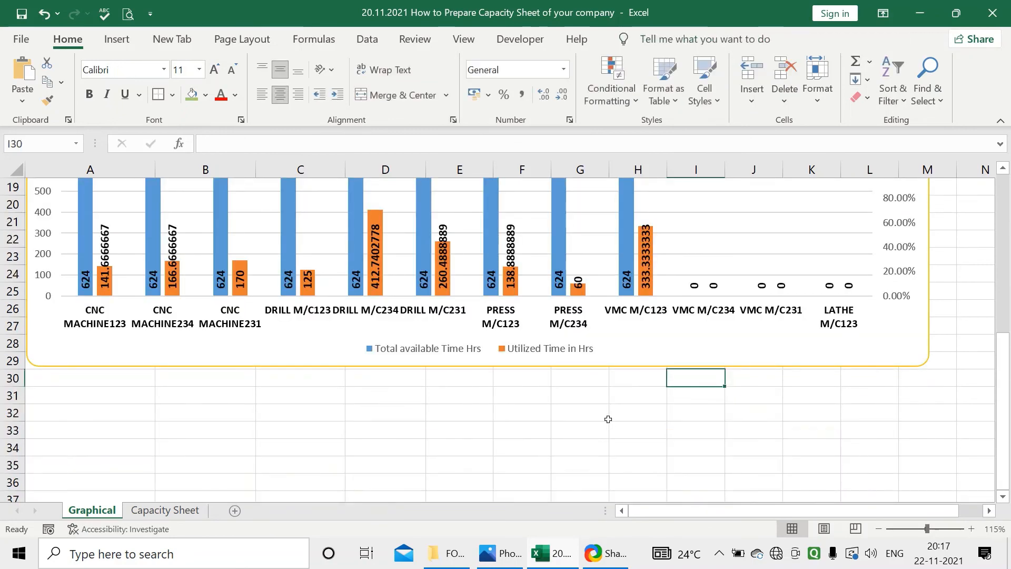
# Copy the m/c wise capacity In Time chart and paste the duplicate below it at cell A32
pyautogui.scroll(2, 611, 400)
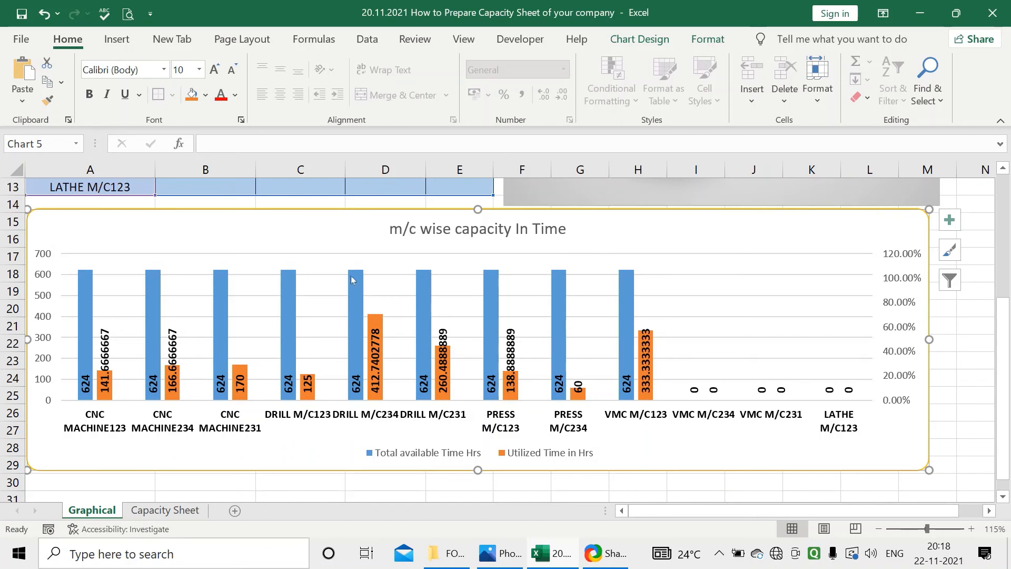
pyautogui.moveTo(348, 293)
pyautogui.scroll(-6, 354, 225)
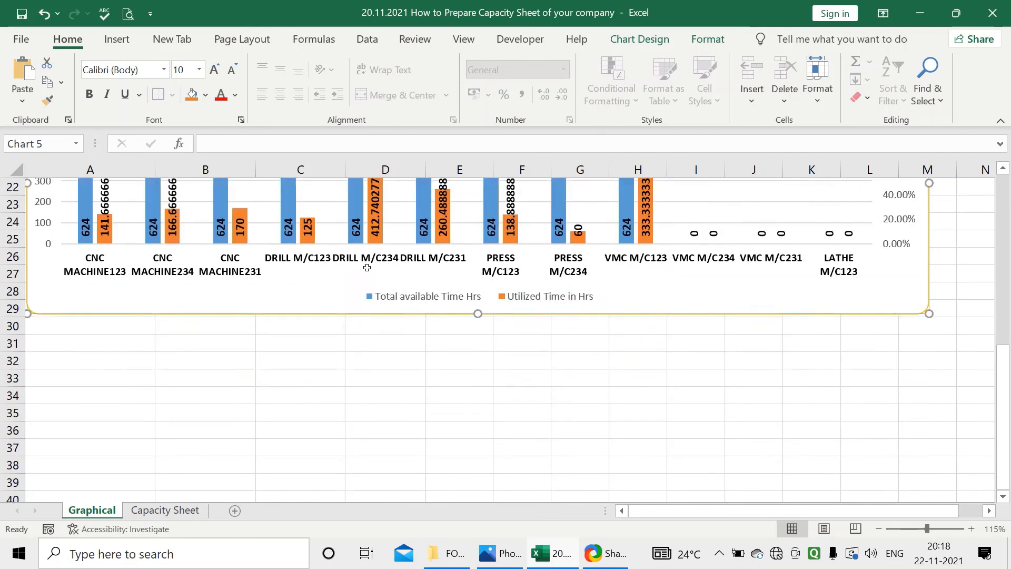
pyautogui.click(106, 206)
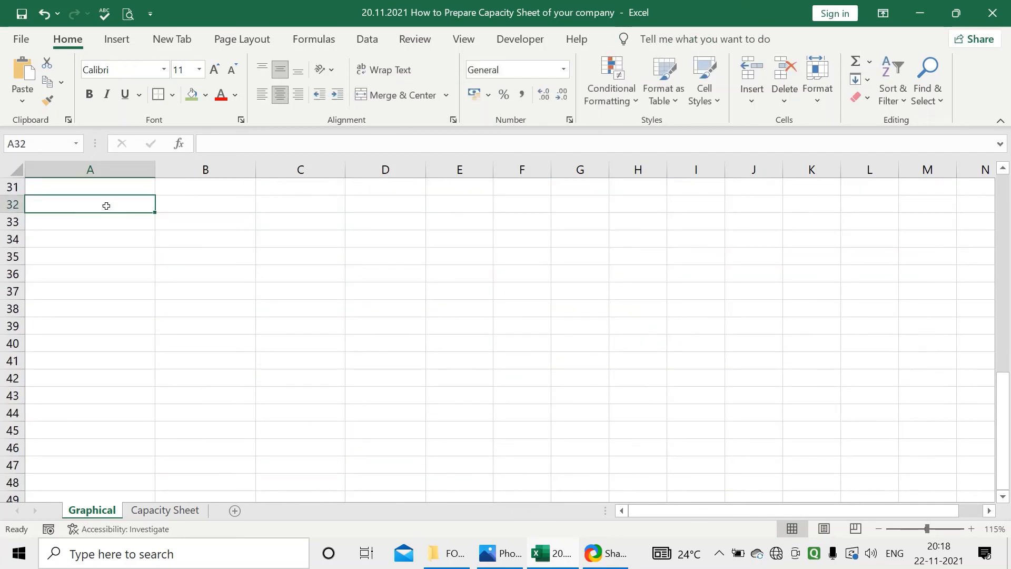
pyautogui.hotkey('ctrl', 'v')
pyautogui.scroll(1, 176, 266)
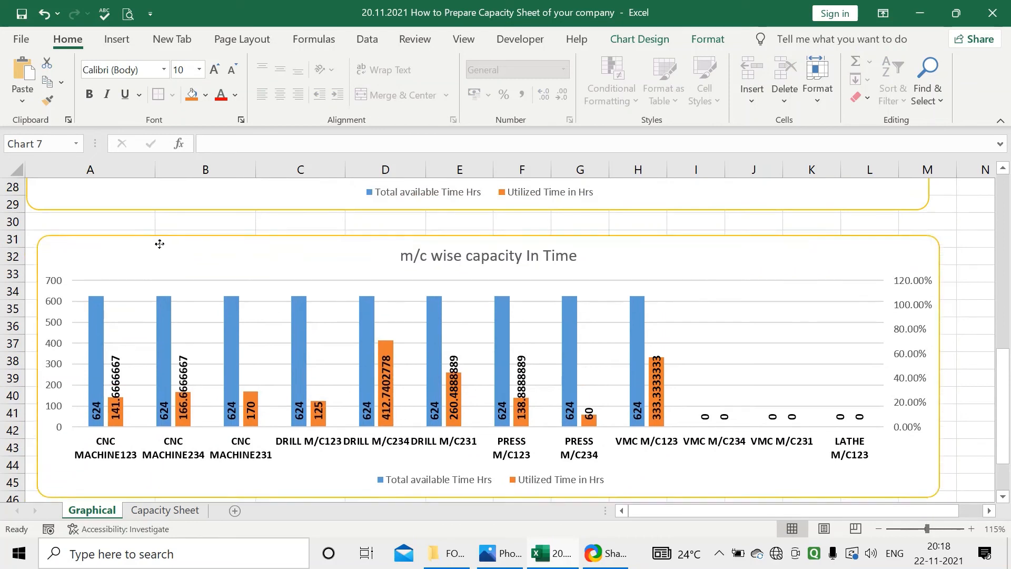
# Retitle the duplicated machine-wise chart "m/c wise capacity %"
pyautogui.click(529, 248)
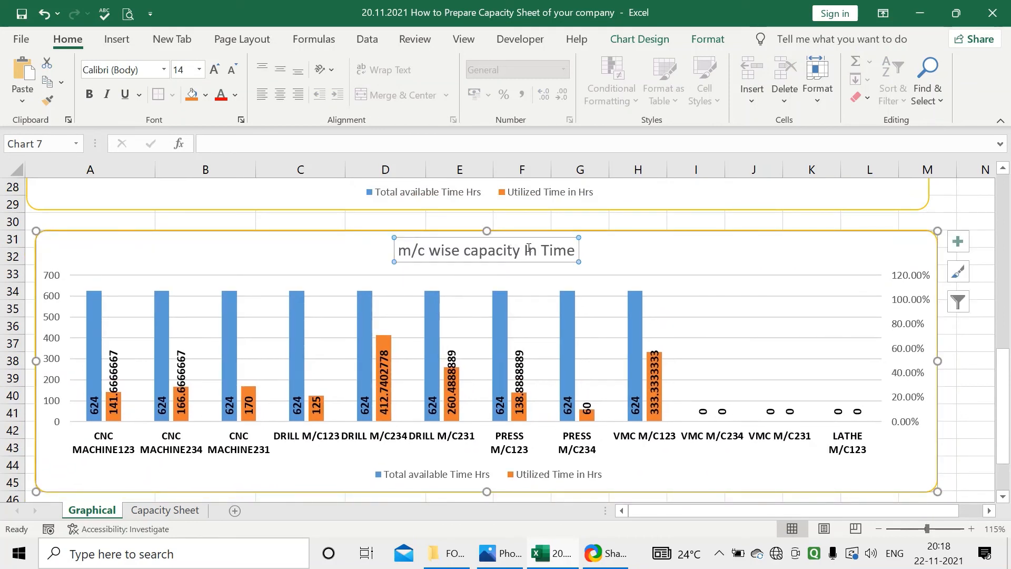
pyautogui.moveTo(528, 248); pyautogui.dragTo(575, 252)
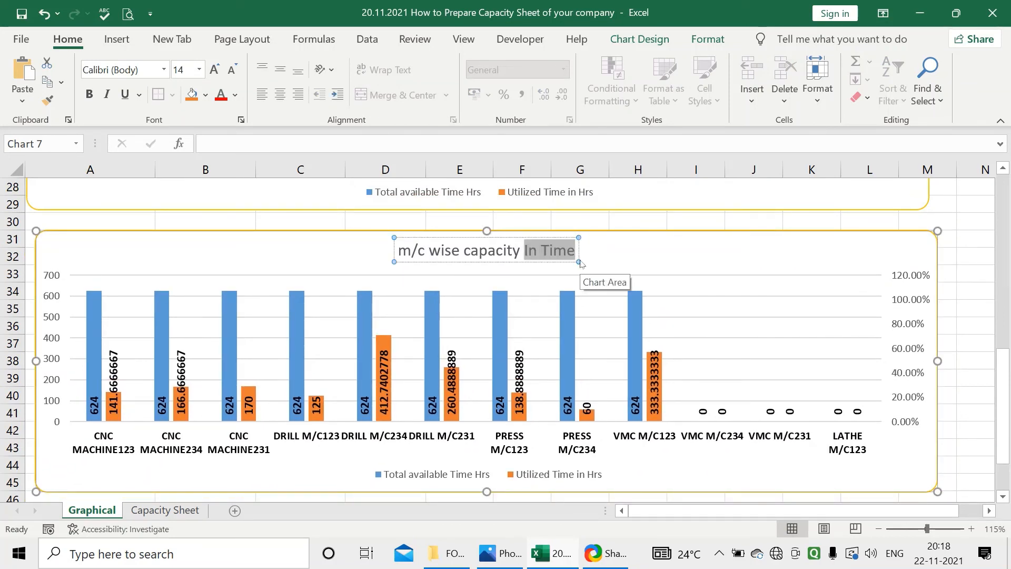
pyautogui.write('%')
pyautogui.click(816, 316)
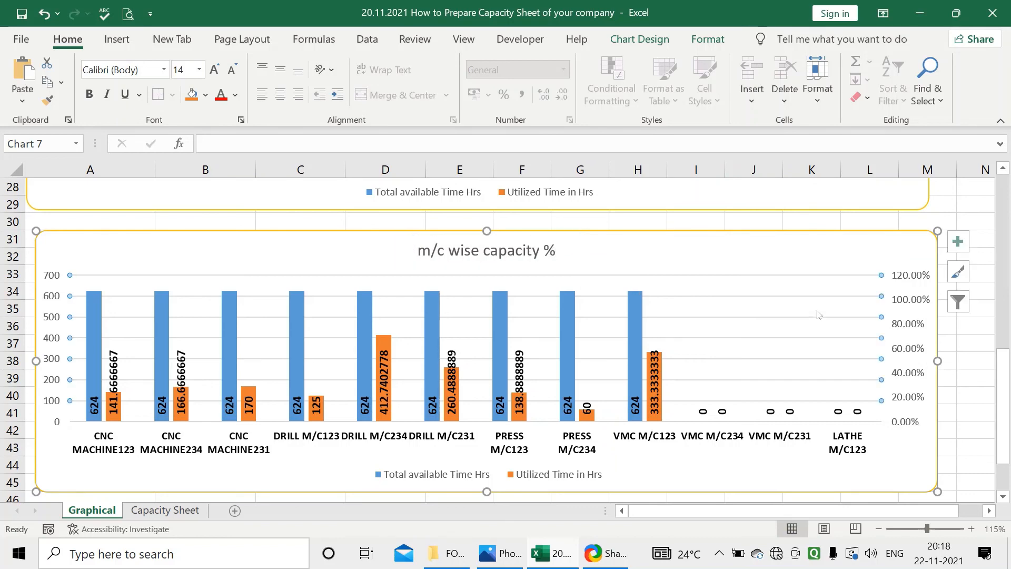
# Filter the m/c wise capacity % chart to show only the Capacity Utilized and Spare Capacity series
pyautogui.click(959, 309)
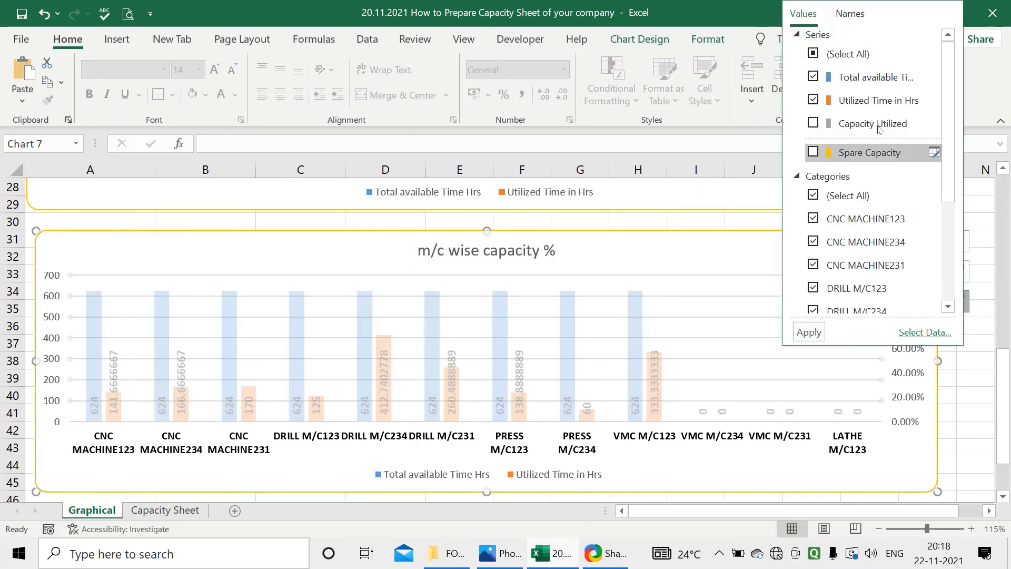
pyautogui.click(819, 80)
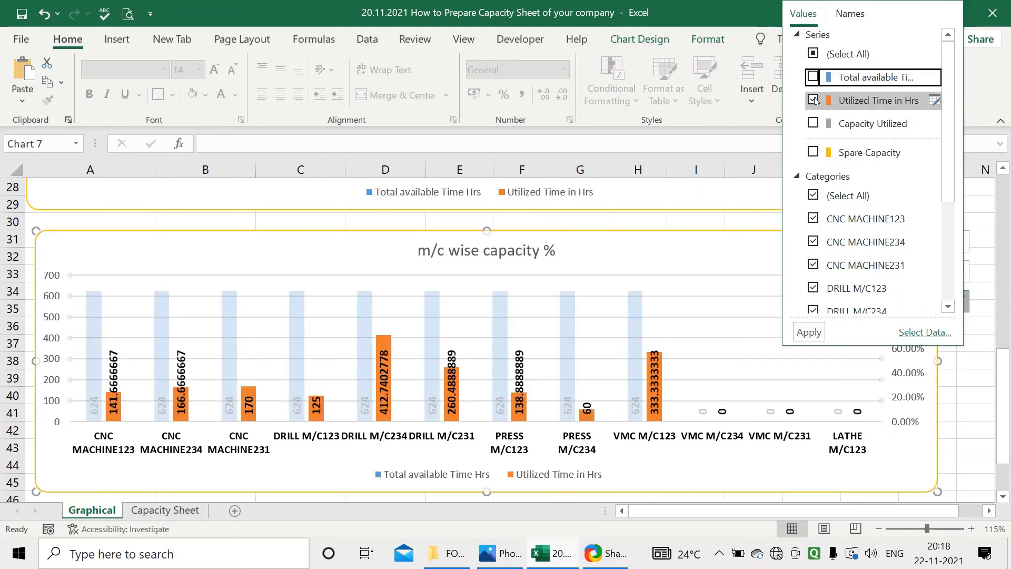
pyautogui.click(814, 100)
pyautogui.click(815, 124)
pyautogui.click(814, 152)
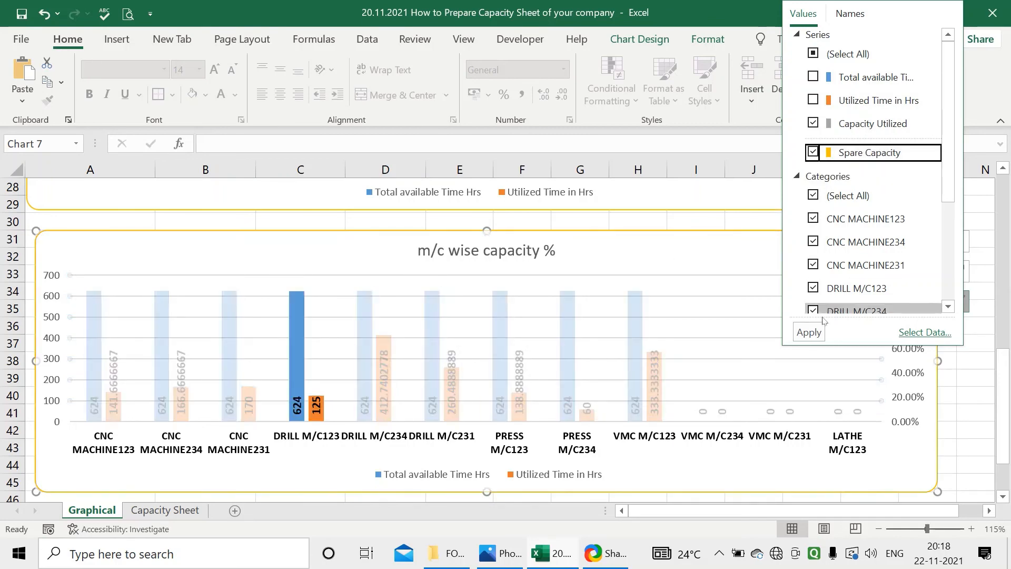
pyautogui.click(808, 332)
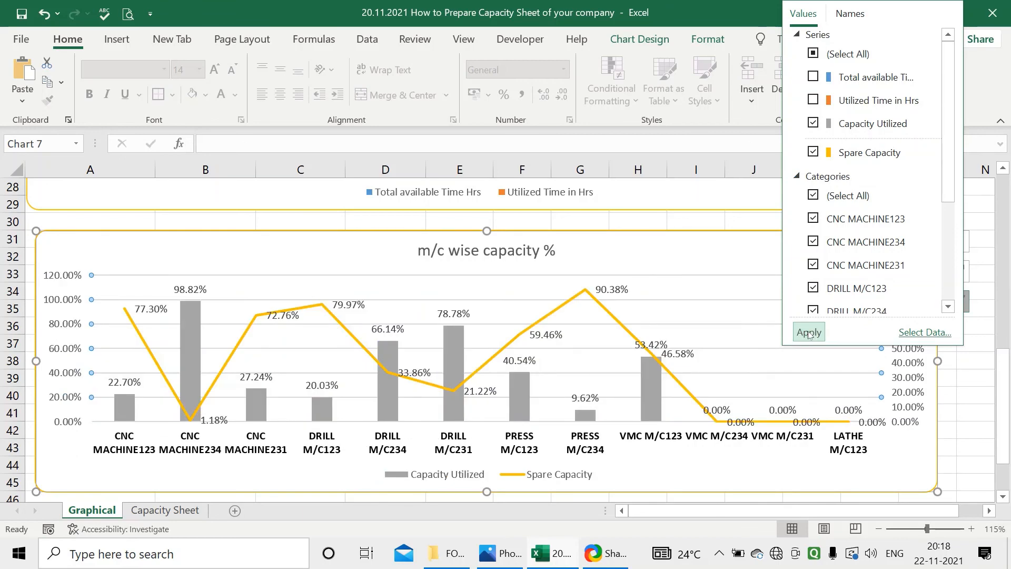
pyautogui.click(966, 384)
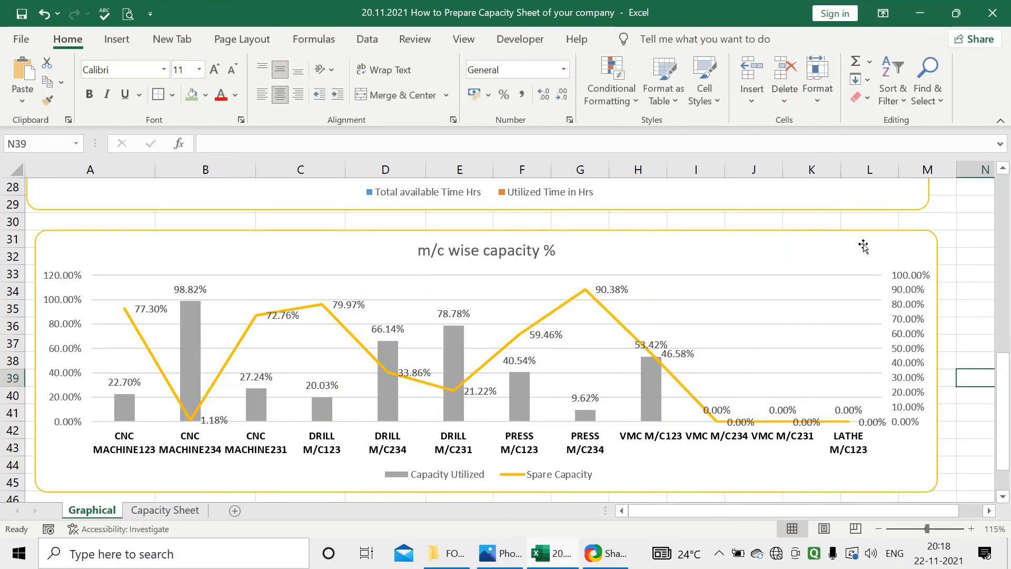
pyautogui.rightClick(643, 287)
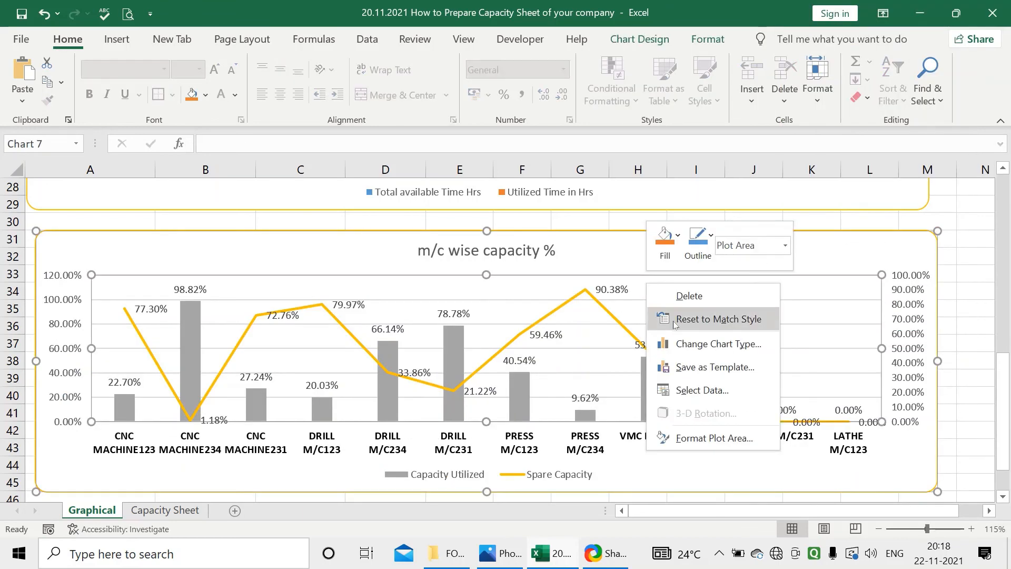
pyautogui.click(700, 344)
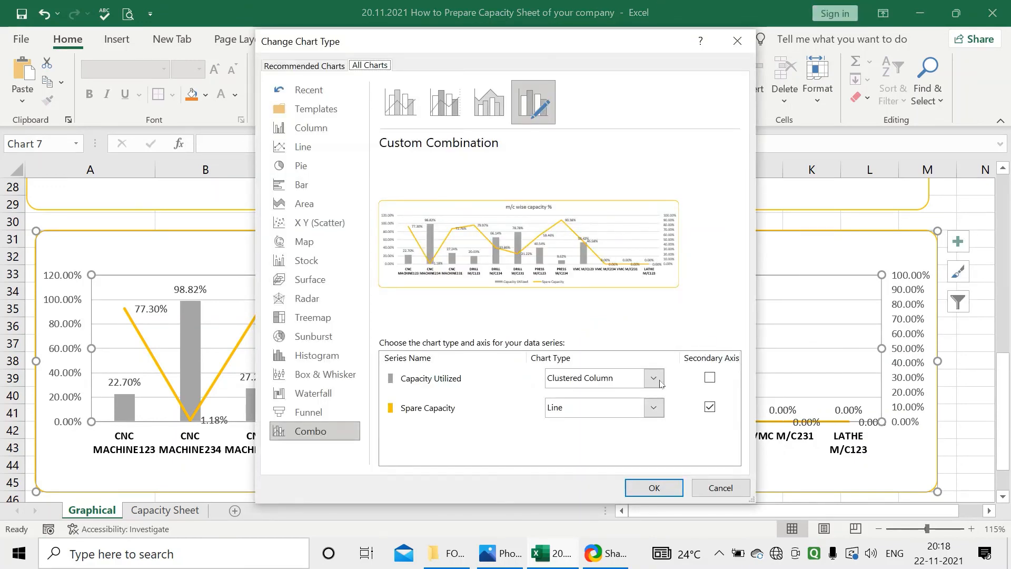
pyautogui.click(720, 488)
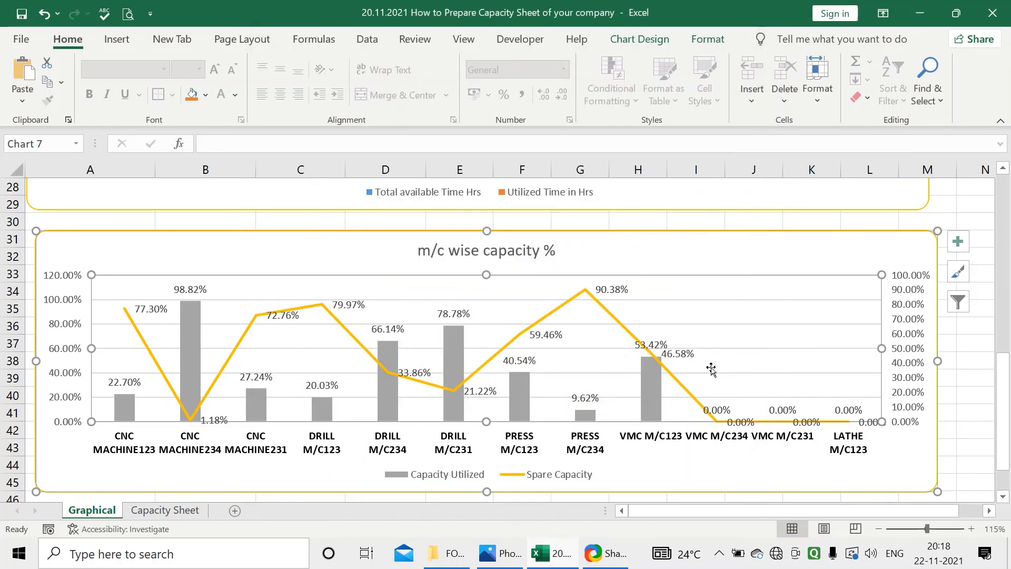
pyautogui.rightClick(684, 304)
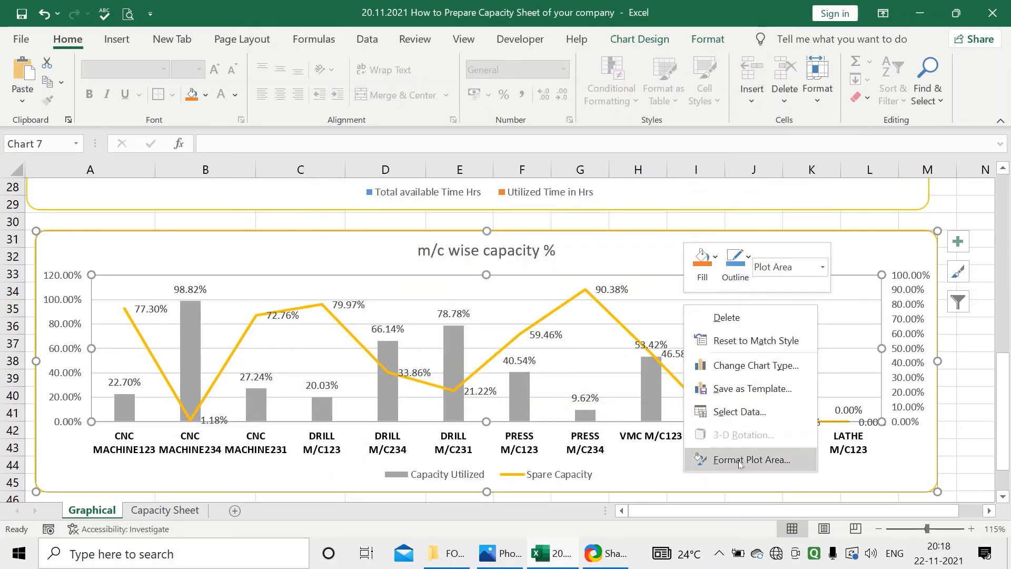
# Change both Capacity Utilized and Spare Capacity in the m/c wise capacity % chart to 100% Stacked Area
pyautogui.rightClick(622, 332)
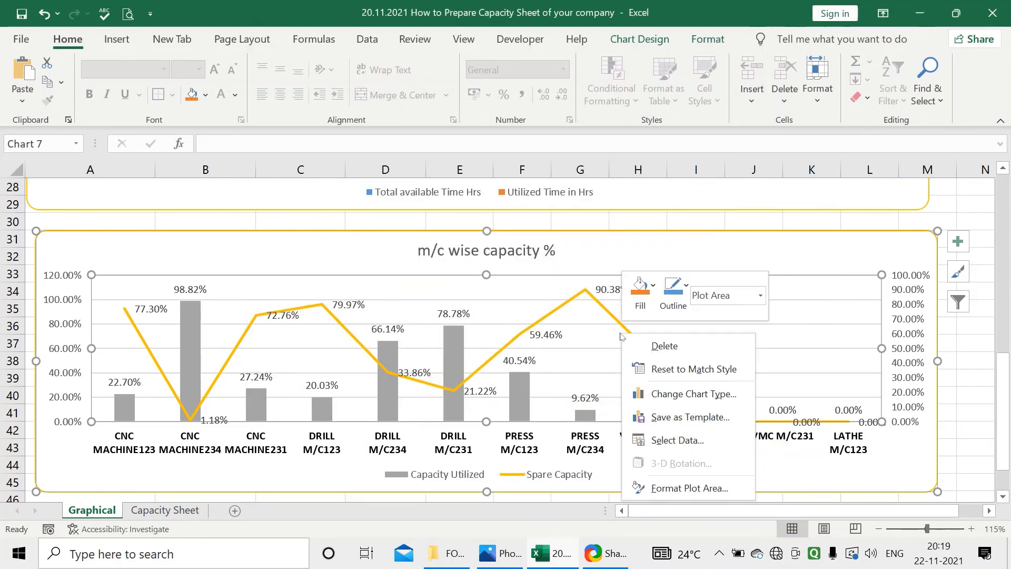
pyautogui.click(674, 396)
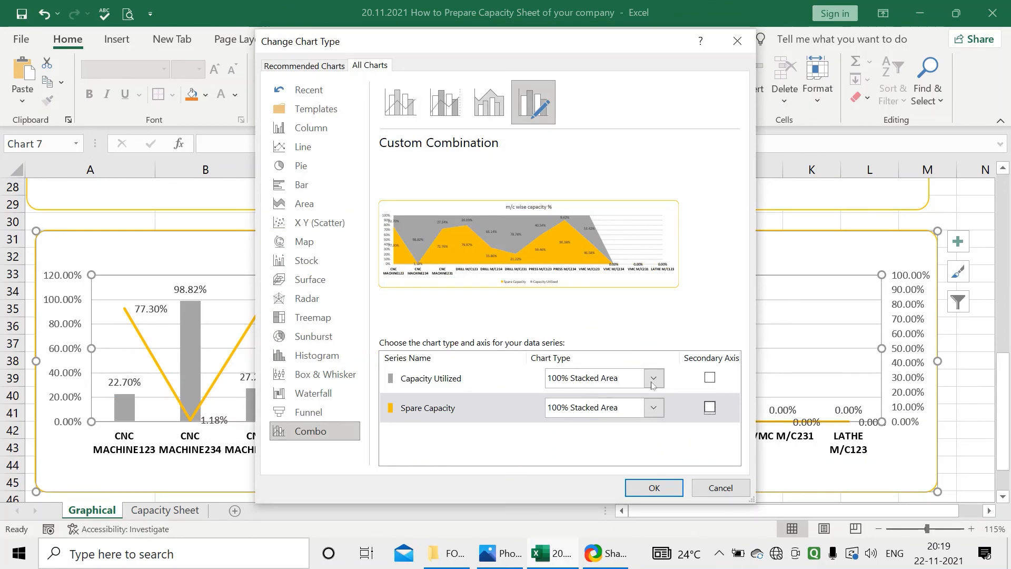
pyautogui.click(654, 381)
pyautogui.click(655, 381)
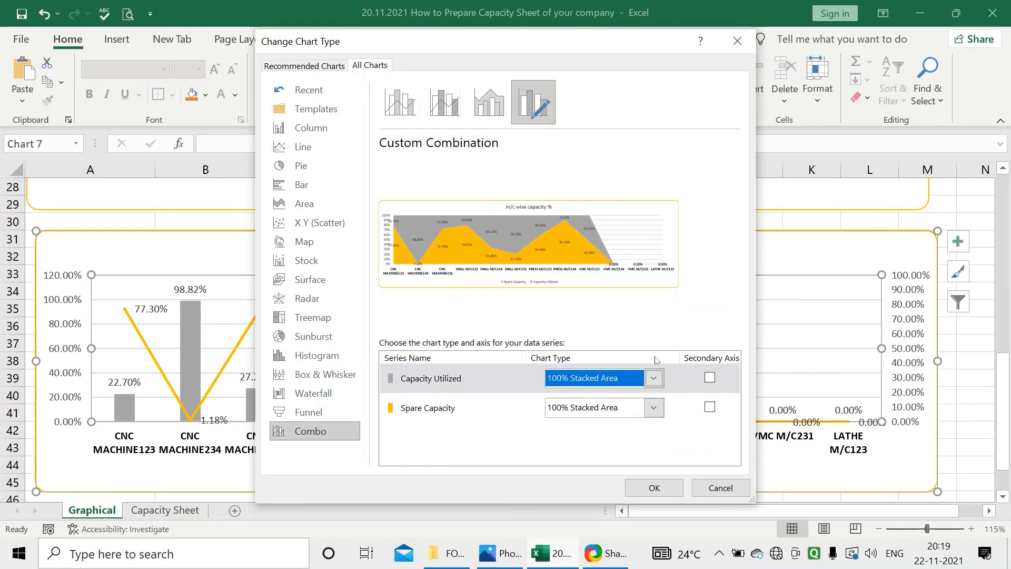
pyautogui.click(653, 402)
pyautogui.click(661, 373)
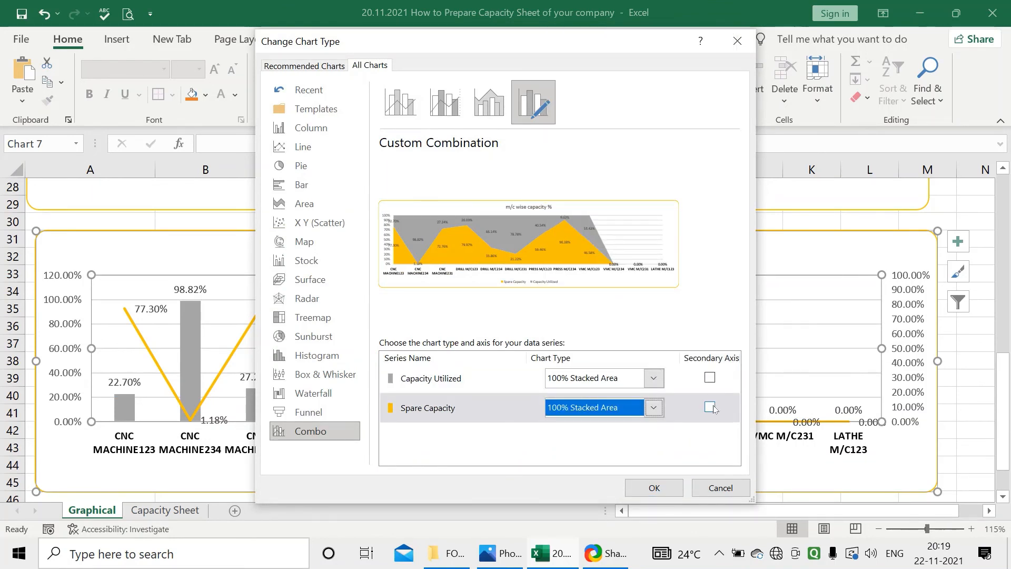
pyautogui.click(661, 484)
pyautogui.click(569, 444)
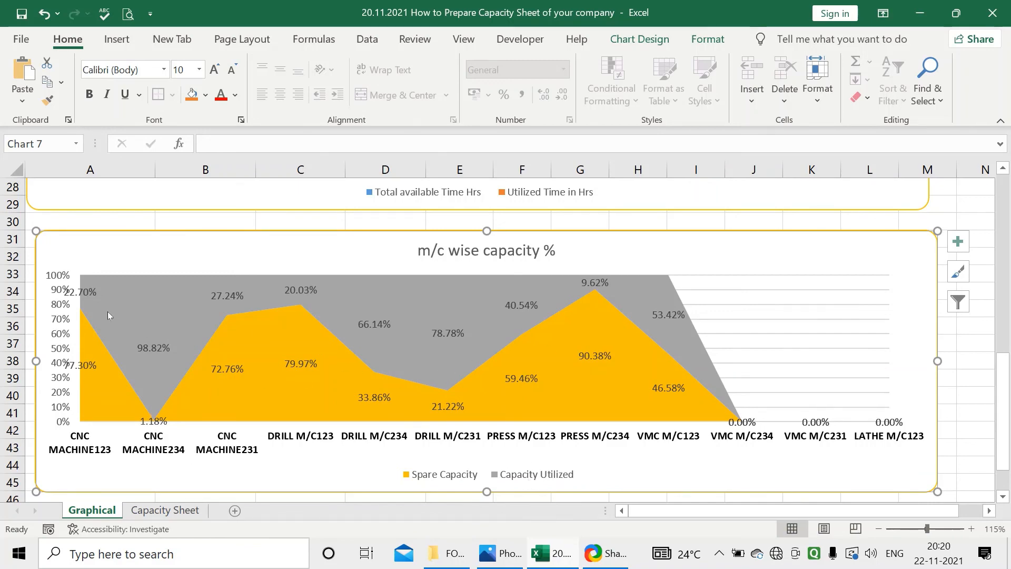
# Review the m/c wise charts against the machine table and the CAPACITY doughnut chart on the Graphical sheet
pyautogui.scroll(9, 585, 291)
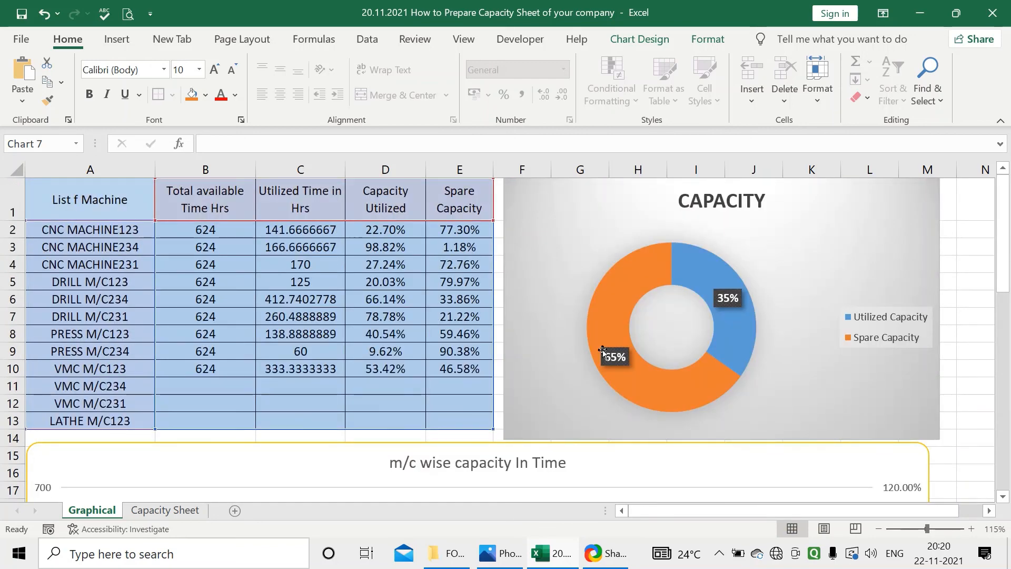
pyautogui.scroll(-9, 603, 352)
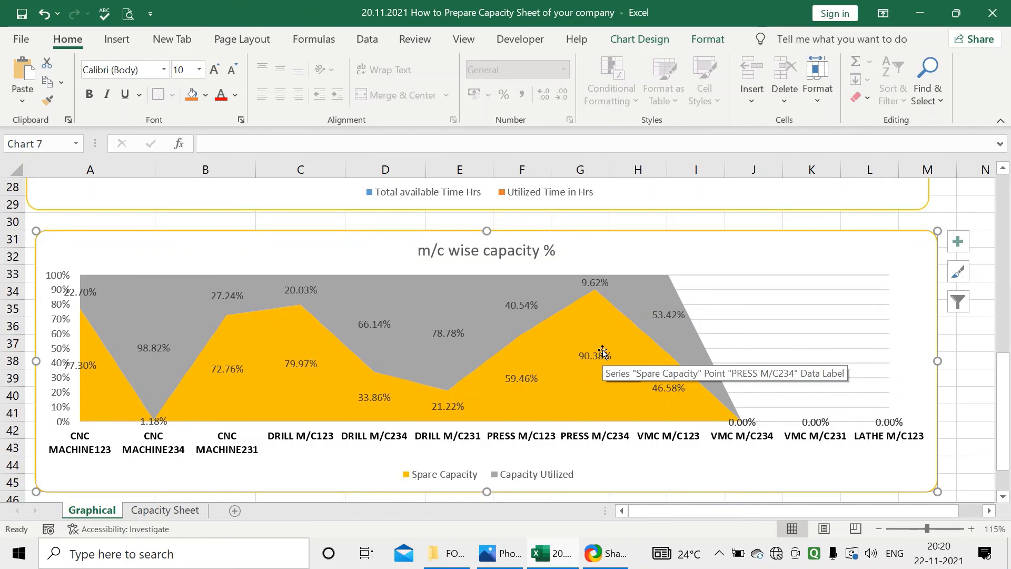
pyautogui.scroll(5, 603, 351)
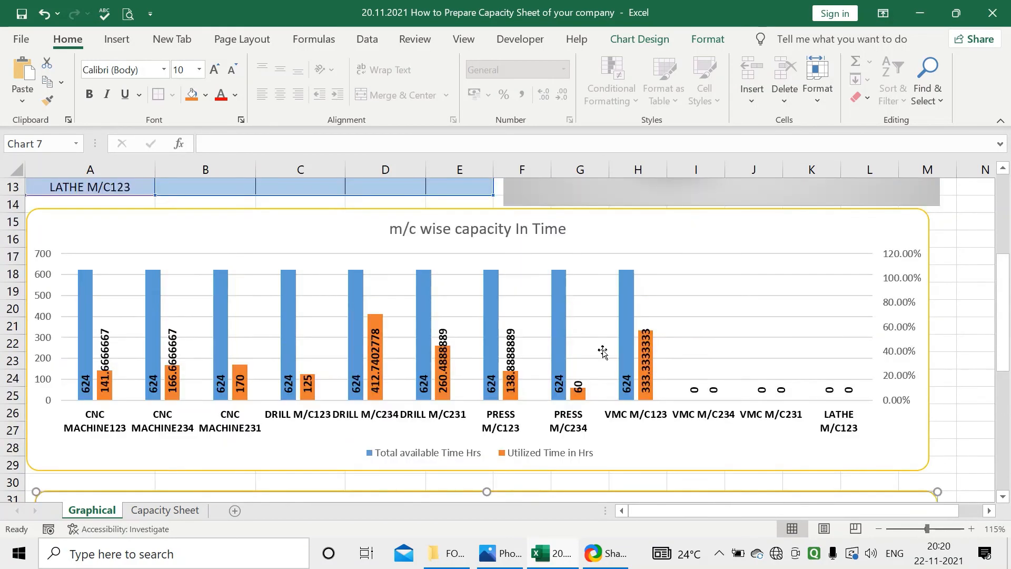
pyautogui.scroll(4, 602, 351)
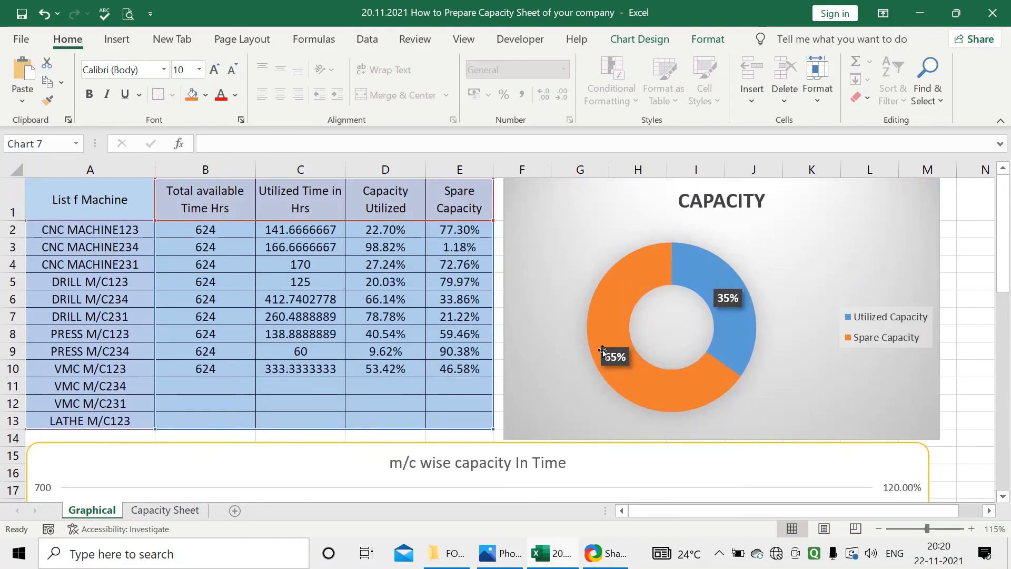
# Examine the Production Schedule entries and the rows below them on the Capacity Sheet
pyautogui.click(165, 510)
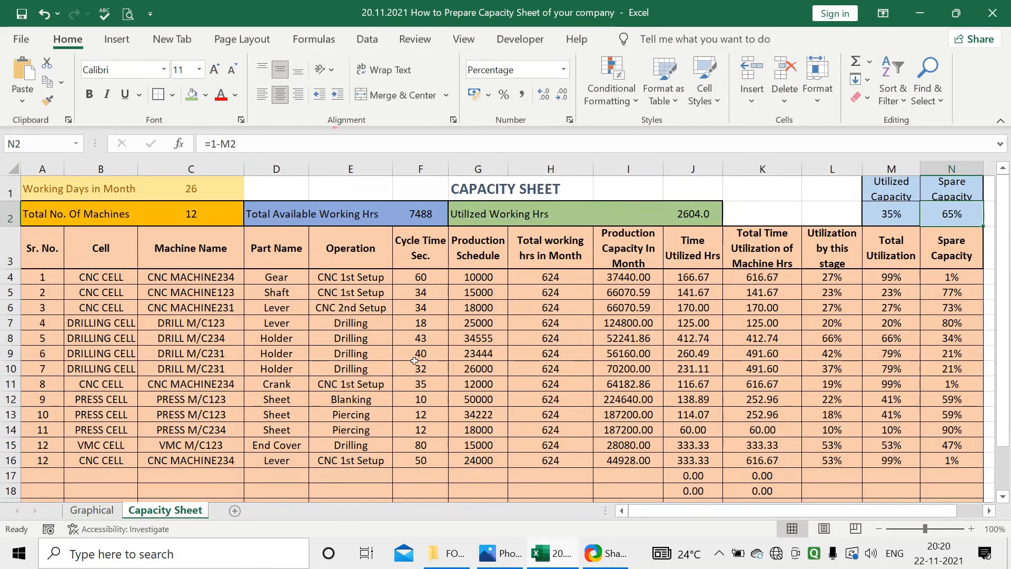
pyautogui.click(468, 319)
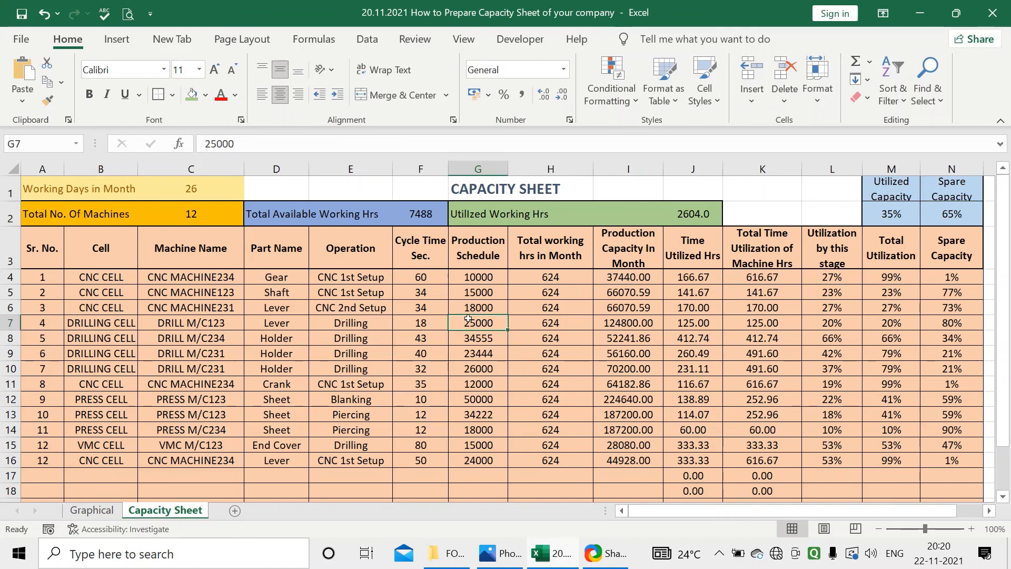
pyautogui.scroll(-2, 474, 324)
pyautogui.click(487, 334)
pyautogui.scroll(2, 486, 333)
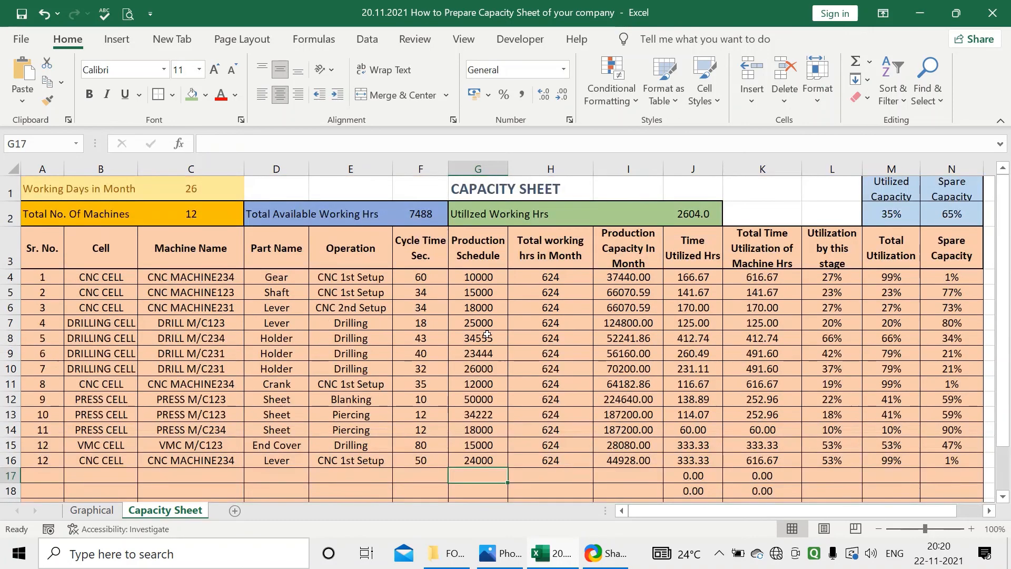
pyautogui.scroll(-3, 487, 333)
pyautogui.scroll(3, 269, 454)
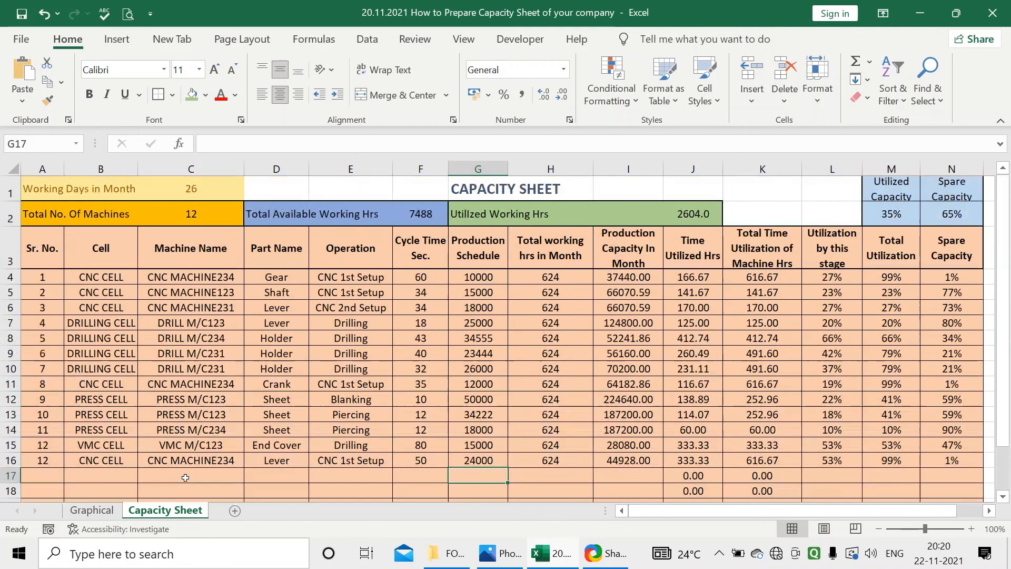
# Look over the doughnut chart and both m/c wise capacity charts on the Graphical sheet alongside the Capacity Sheet data
pyautogui.click(92, 510)
pyautogui.scroll(-4, 431, 419)
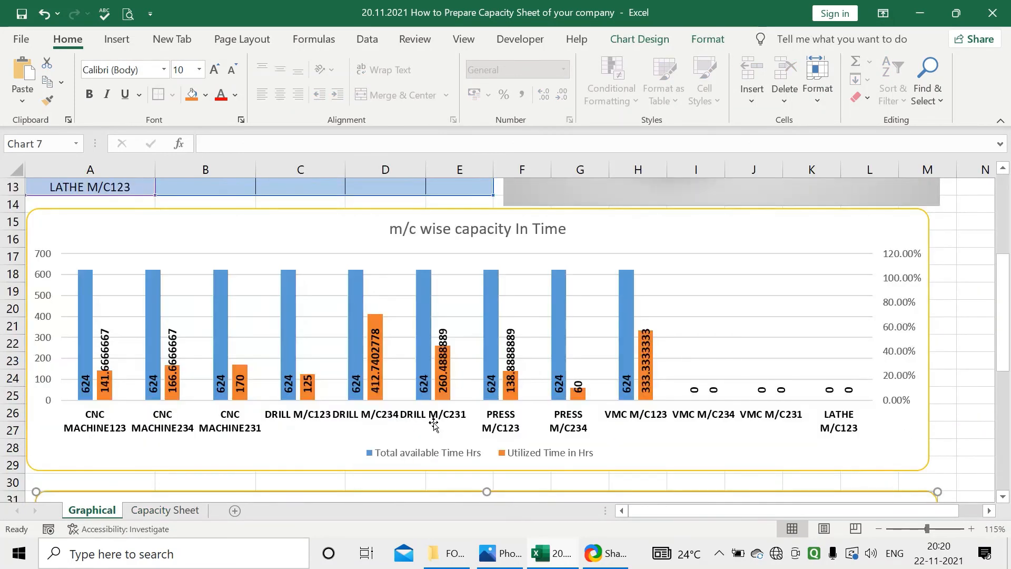
pyautogui.scroll(4, 433, 423)
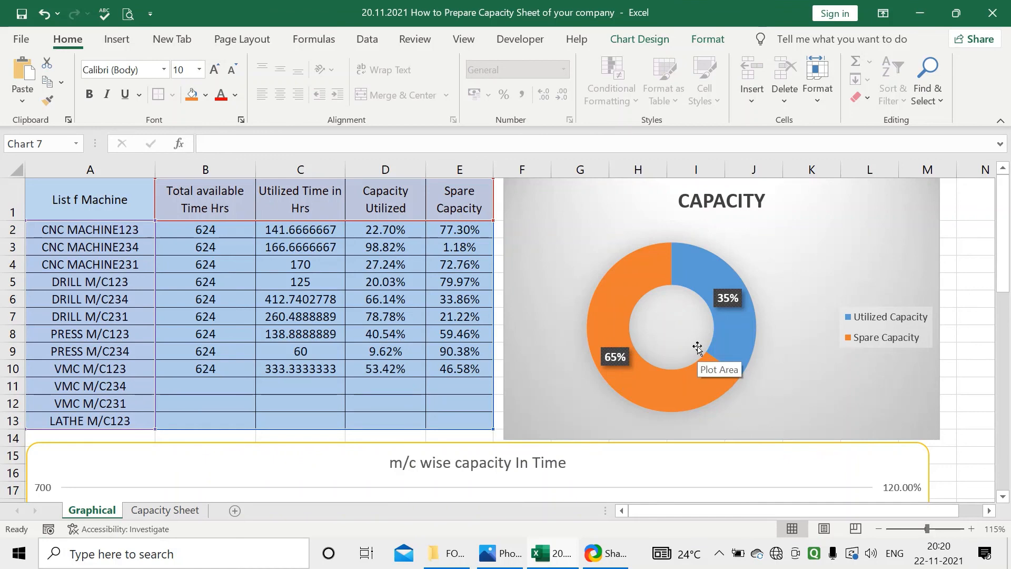
pyautogui.scroll(-5, 697, 348)
pyautogui.scroll(1, 463, 363)
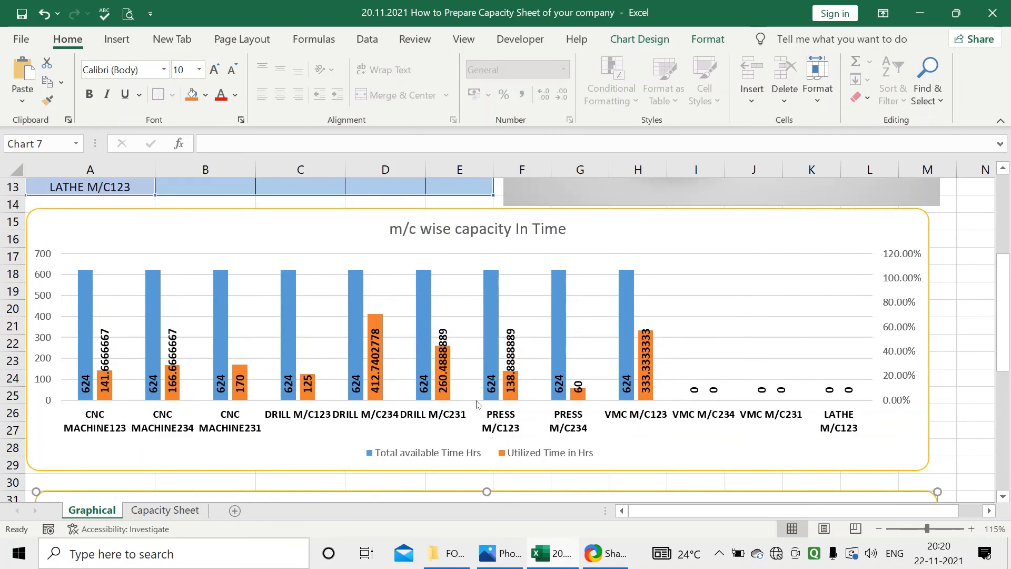
pyautogui.scroll(-3, 473, 400)
pyautogui.scroll(-3, 475, 405)
pyautogui.scroll(10, 476, 406)
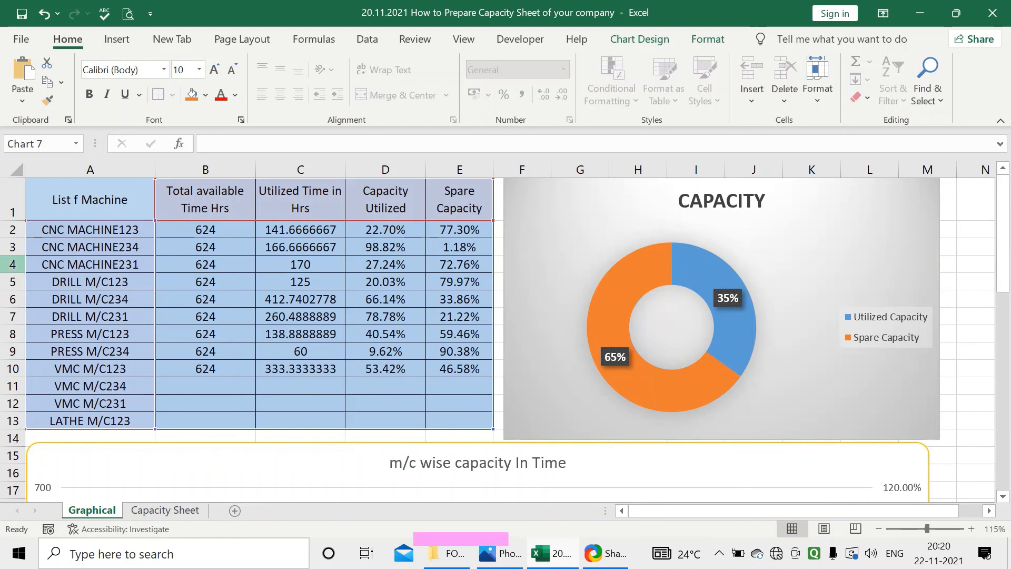
pyautogui.click(165, 510)
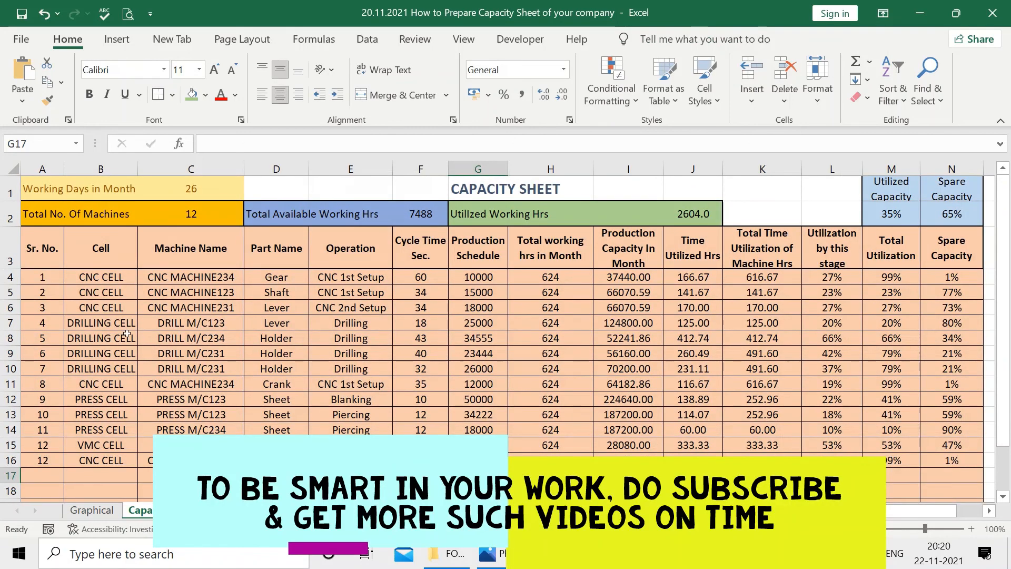
pyautogui.click(92, 510)
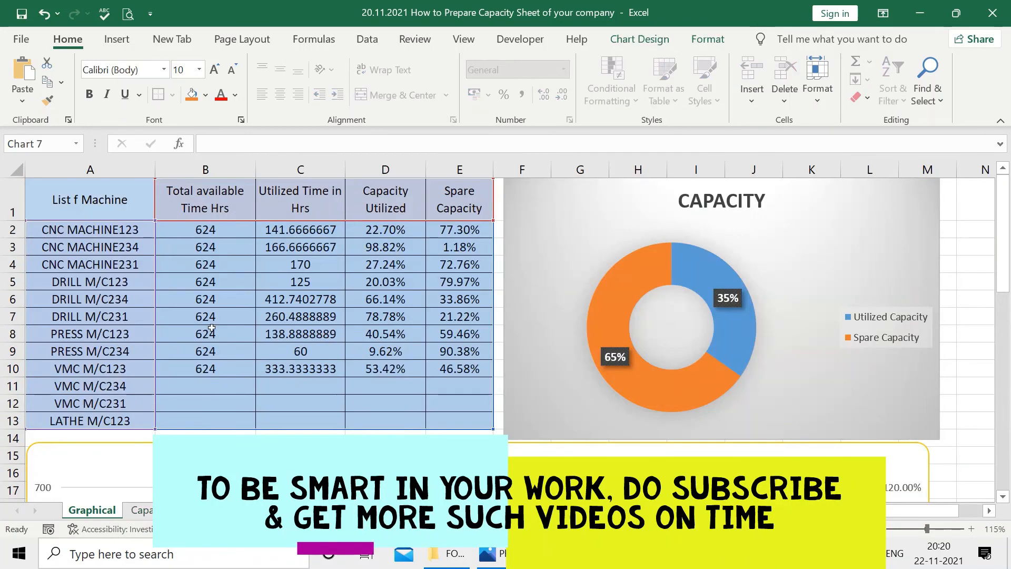
pyautogui.scroll(-10, 540, 450)
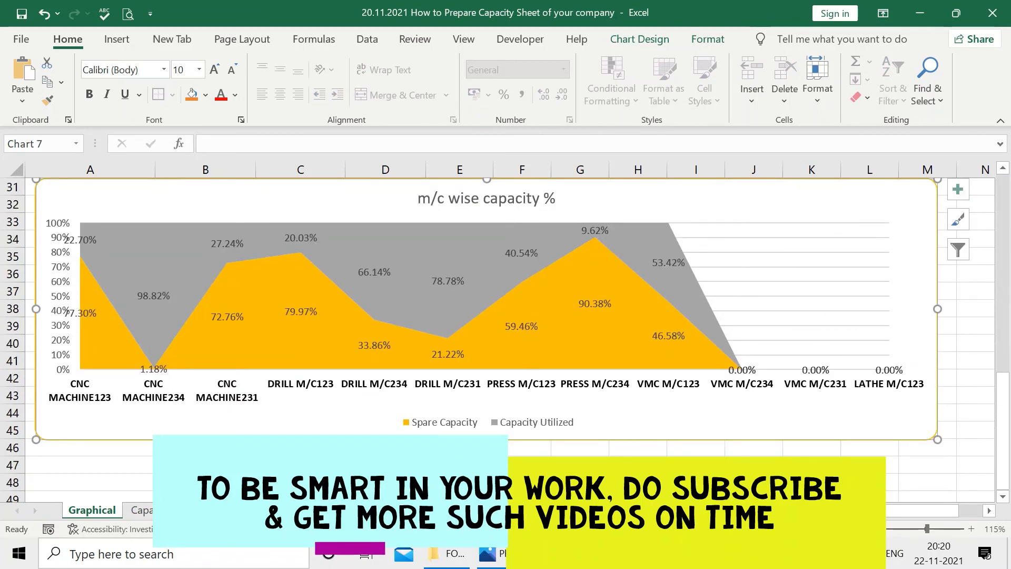
pyautogui.scroll(10, 505, 337)
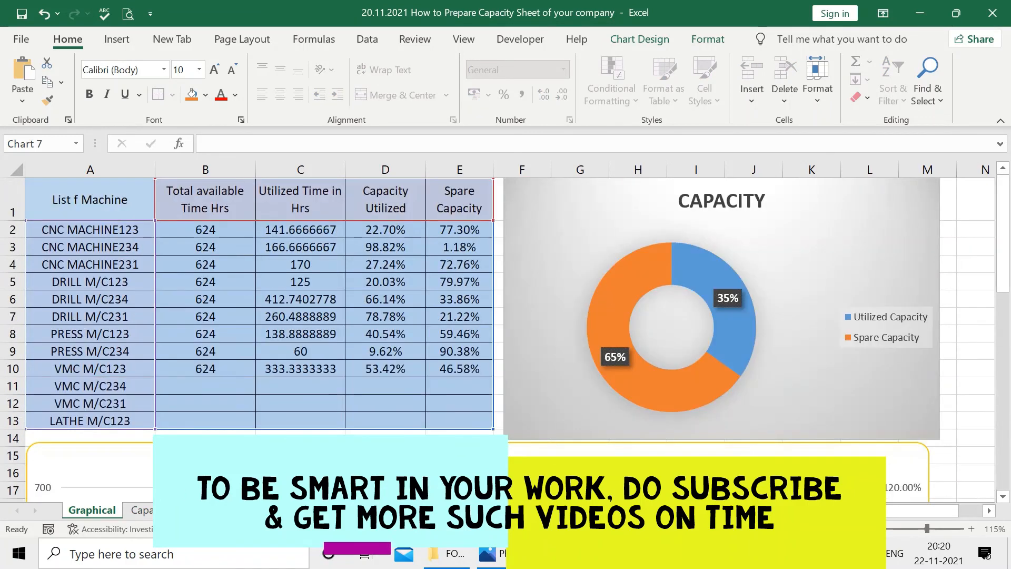